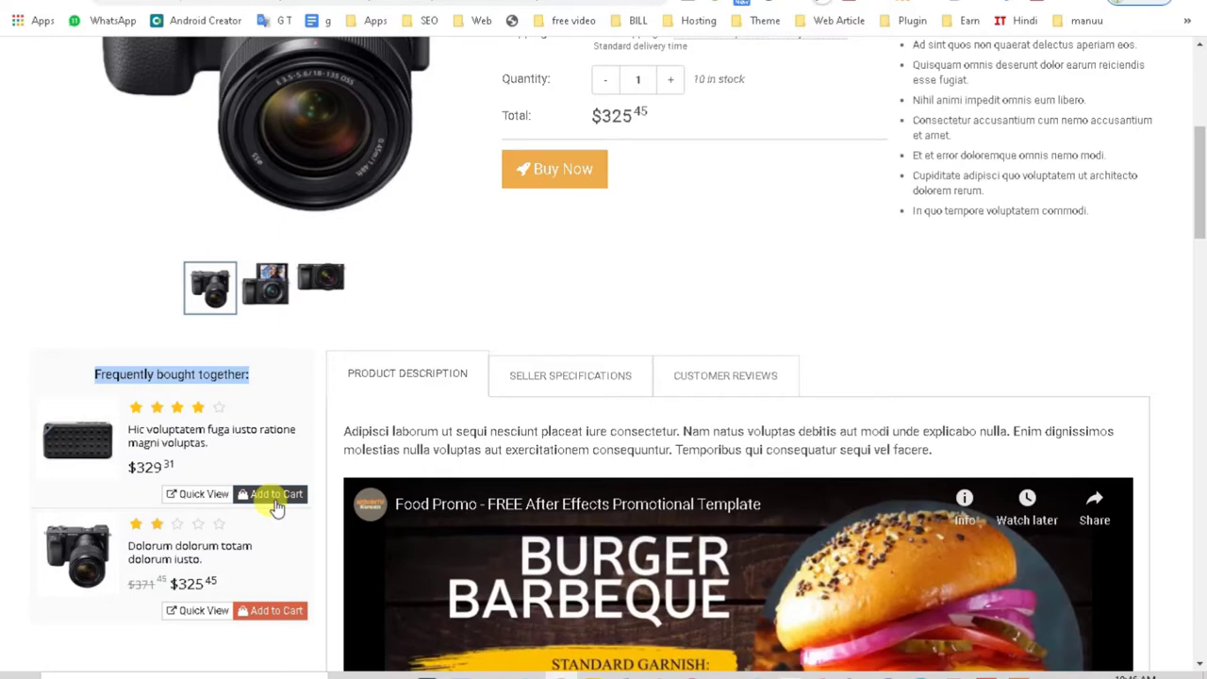
Step: Add the Sony camera to the zCart cart
click(276, 496)
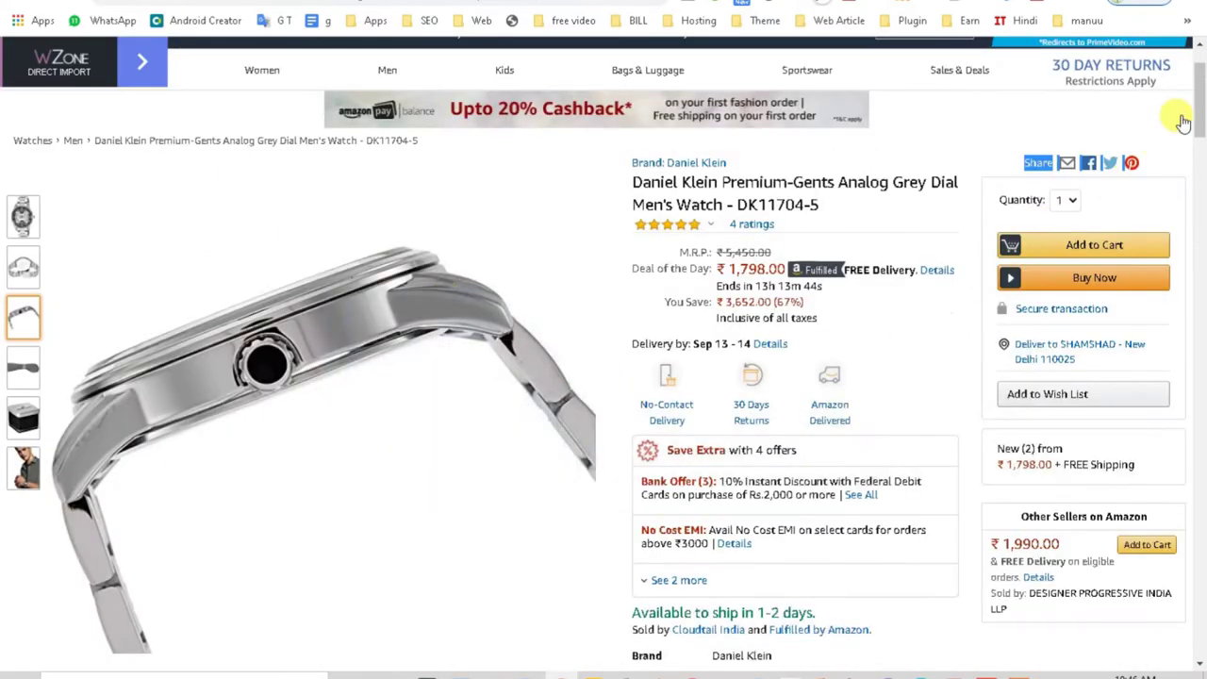
mouse_move(1202, 113)
mouse_down()
mouse_move(1202, 382)
mouse_move(1201, 95)
mouse_move(1202, 137)
mouse_up()
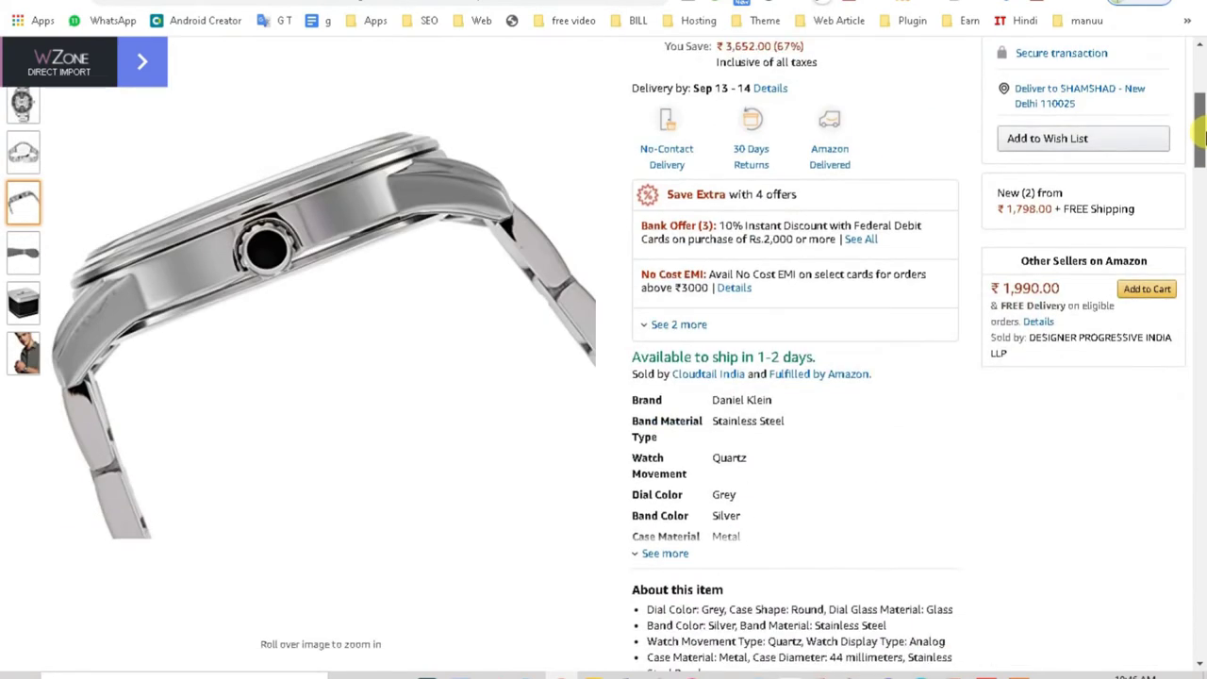
drag(1202, 137, 1201, 59)
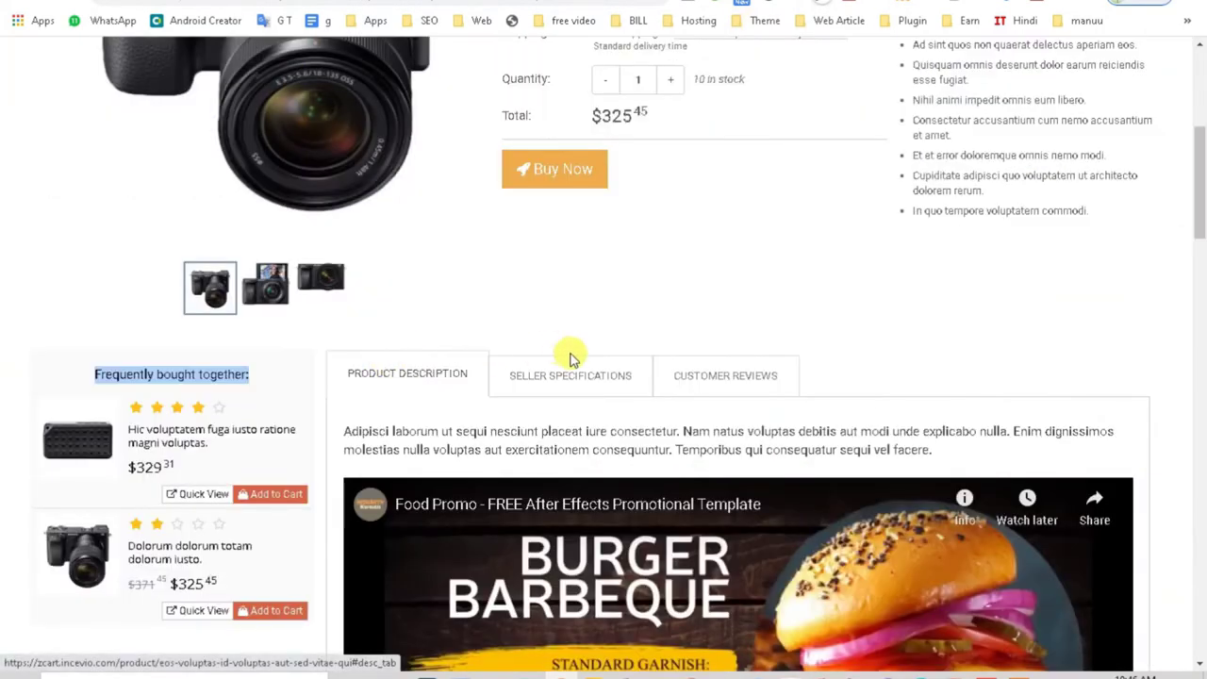
scroll(797, 305, down, 1)
scroll(840, 423, up, 3)
scroll(790, 397, up, 2)
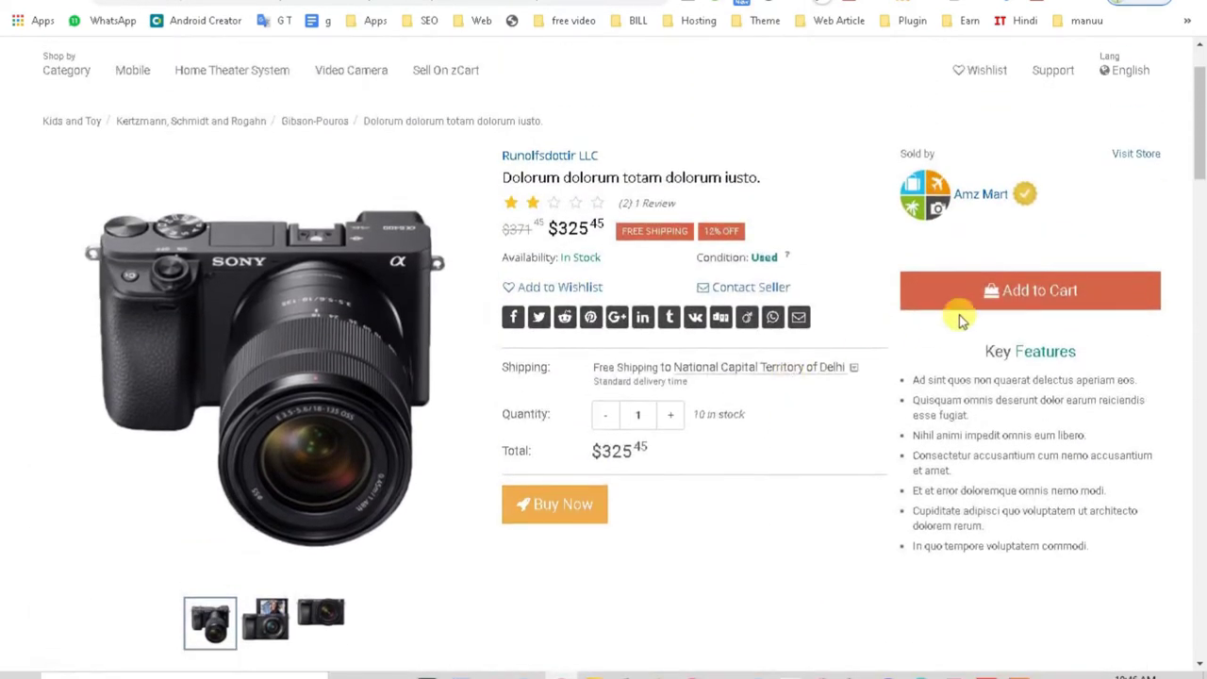
click(976, 298)
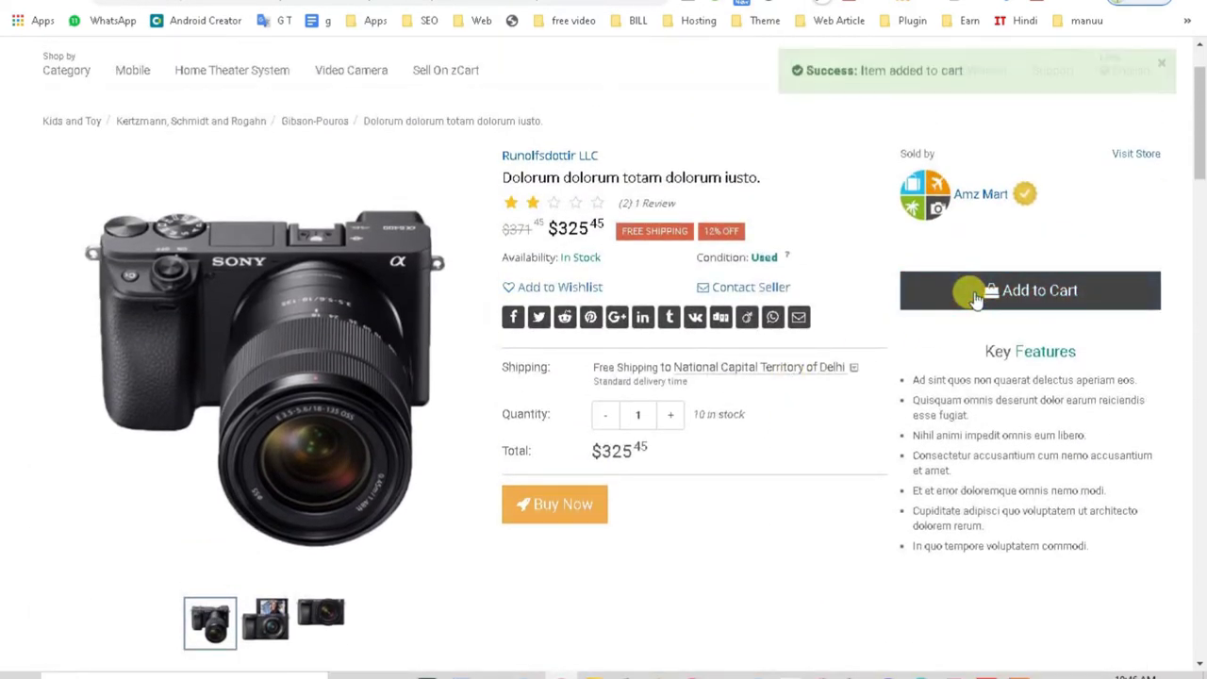
Step: Bring up the shopping cart listing the camera at $325.45 and start a seller coupon entry
scroll(843, 439, up, 1)
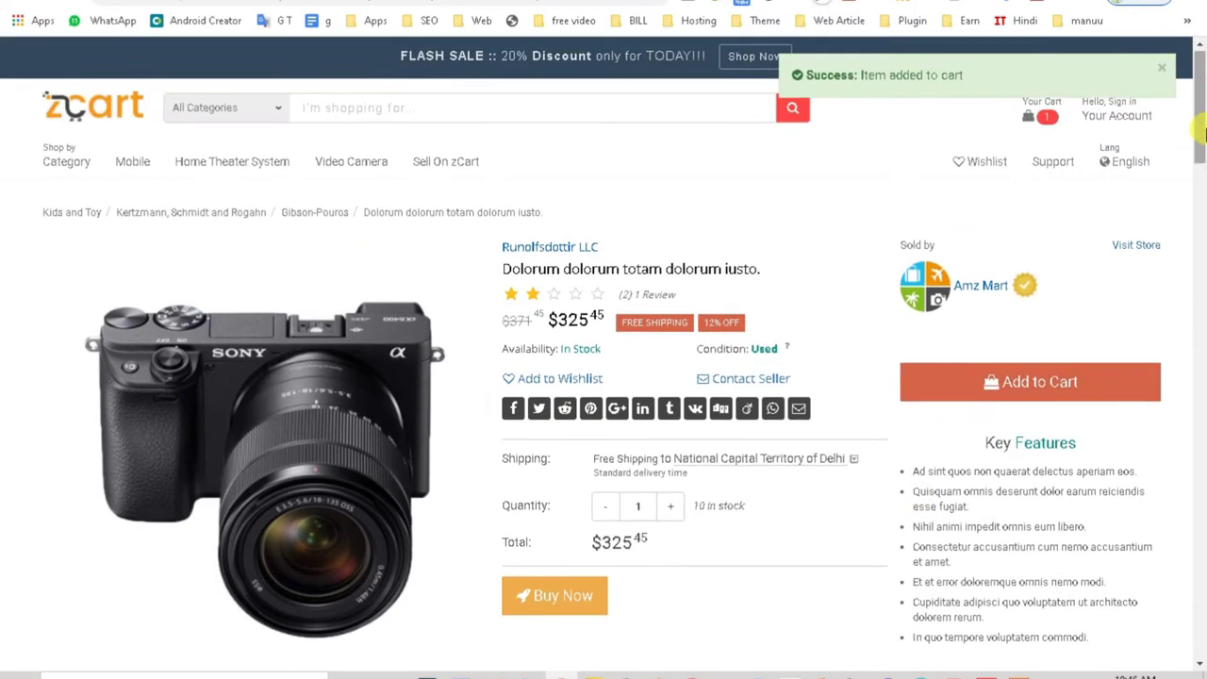
click(1044, 112)
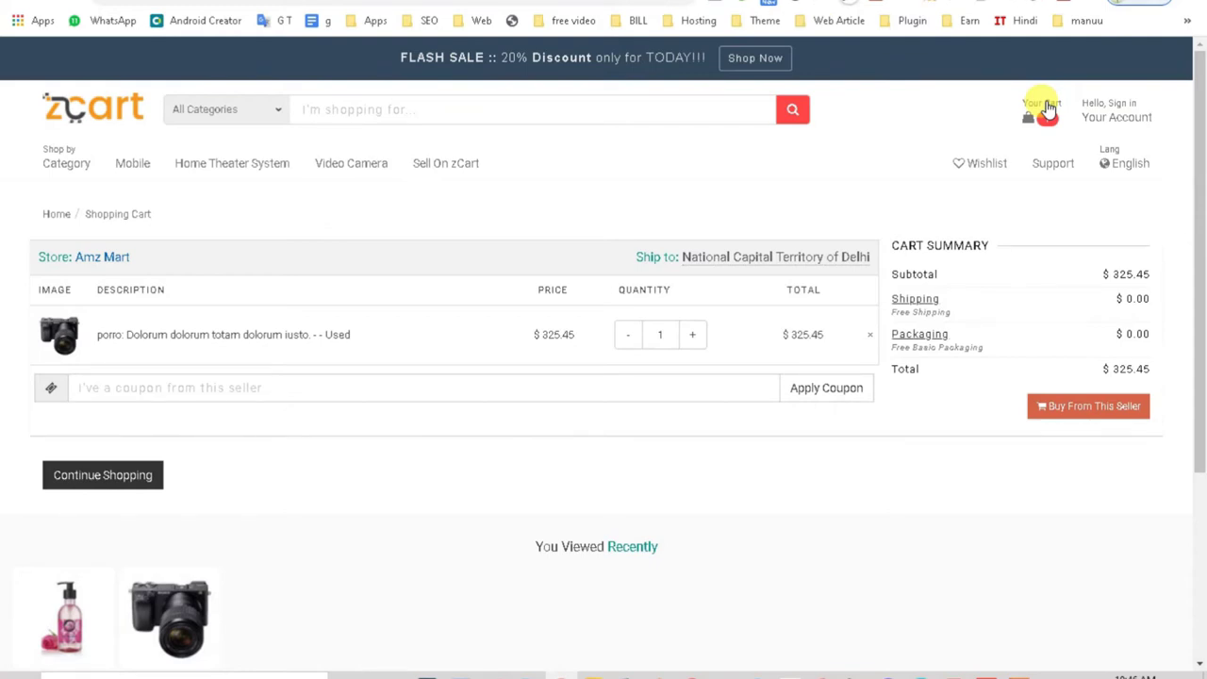
click(276, 382)
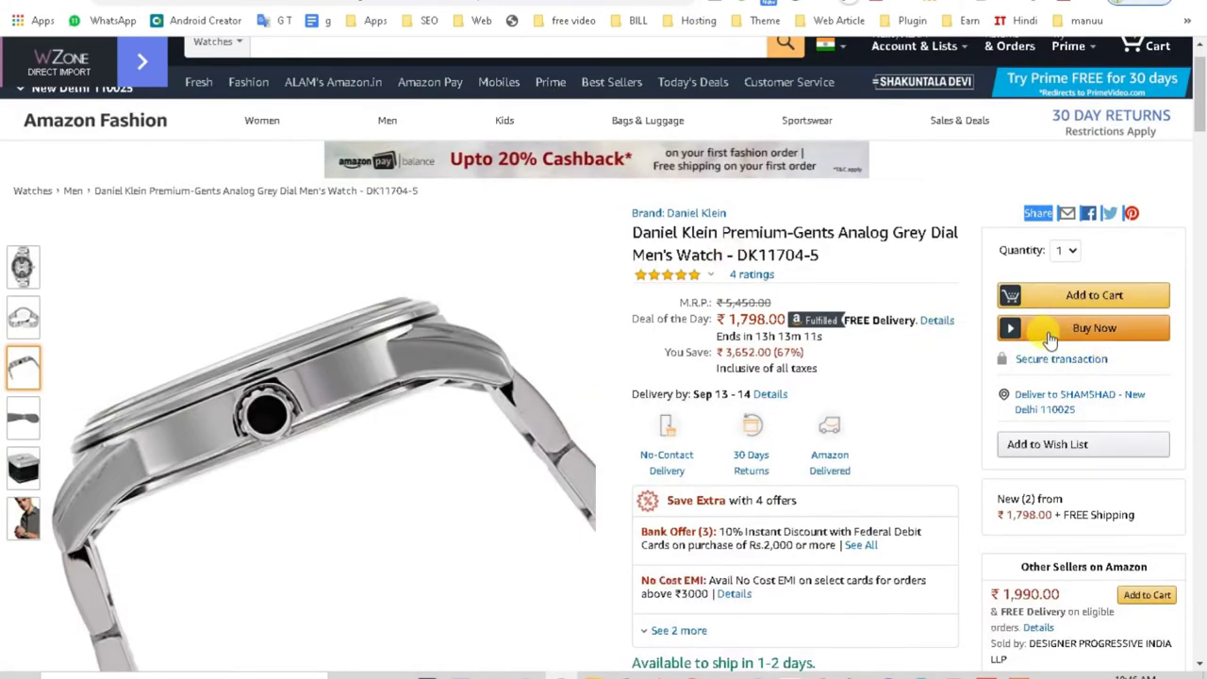
Step: Add the Daniel Klein watch to the Amazon.in cart and view the cart
click(1066, 298)
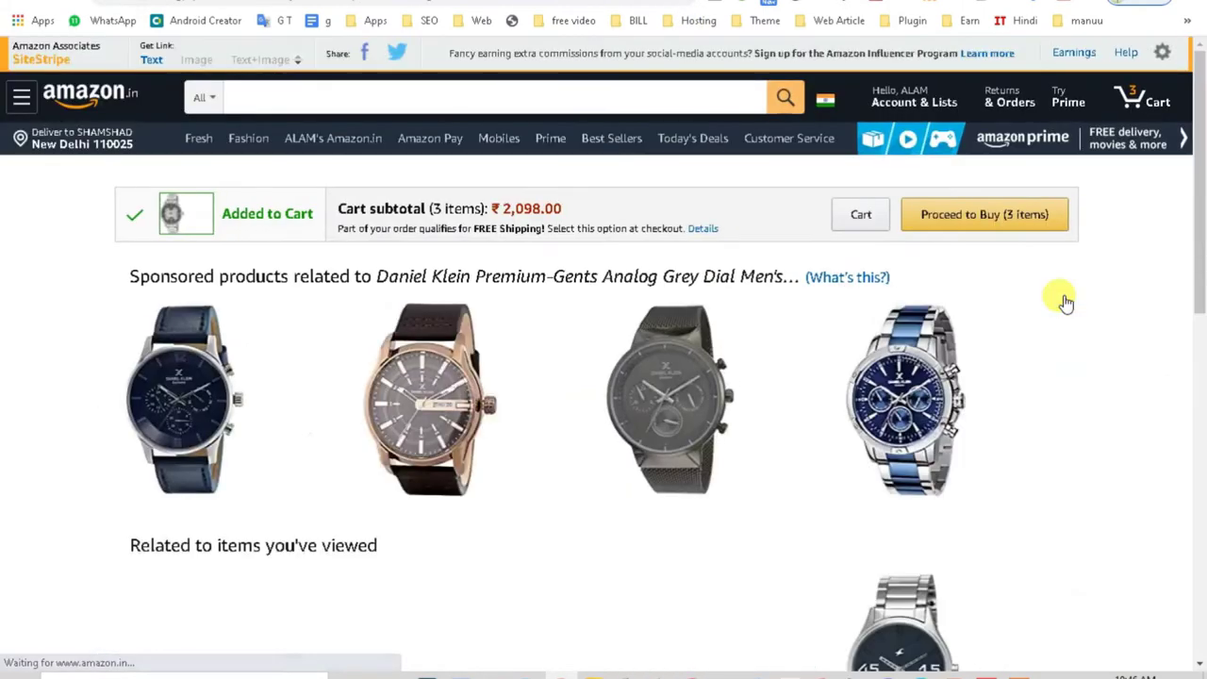
click(929, 106)
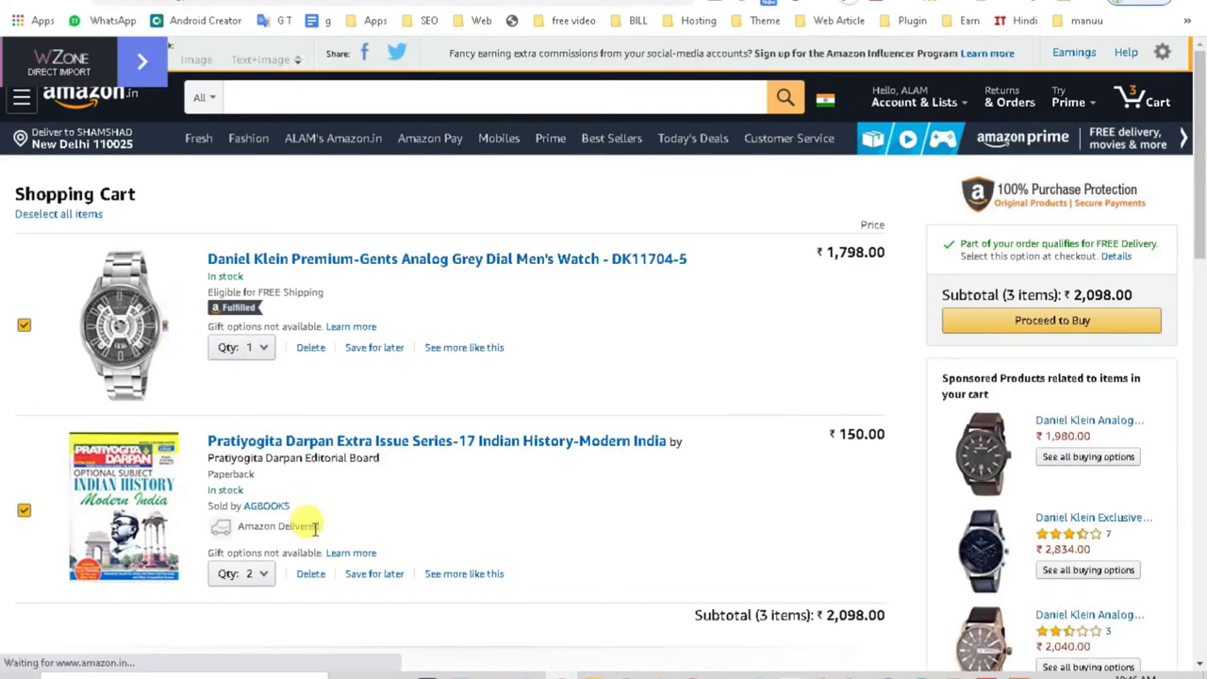
scroll(1166, 386, down, 2)
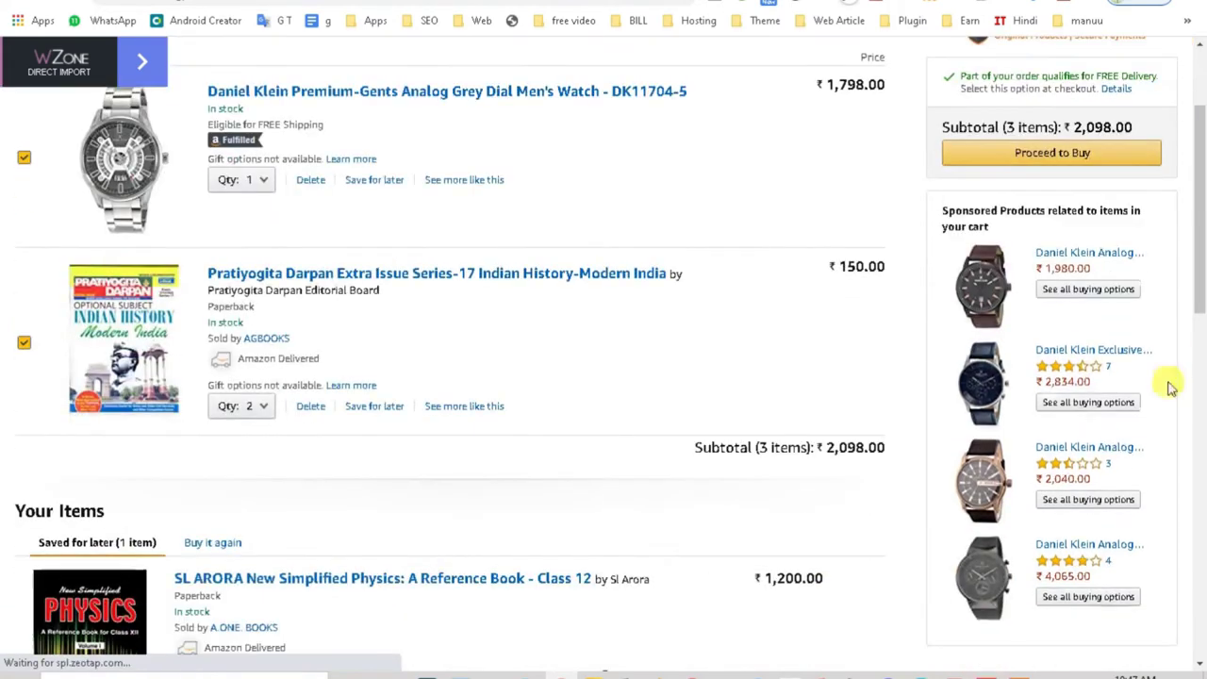
drag(1195, 273, 1192, 457)
scroll(1193, 456, up, 6)
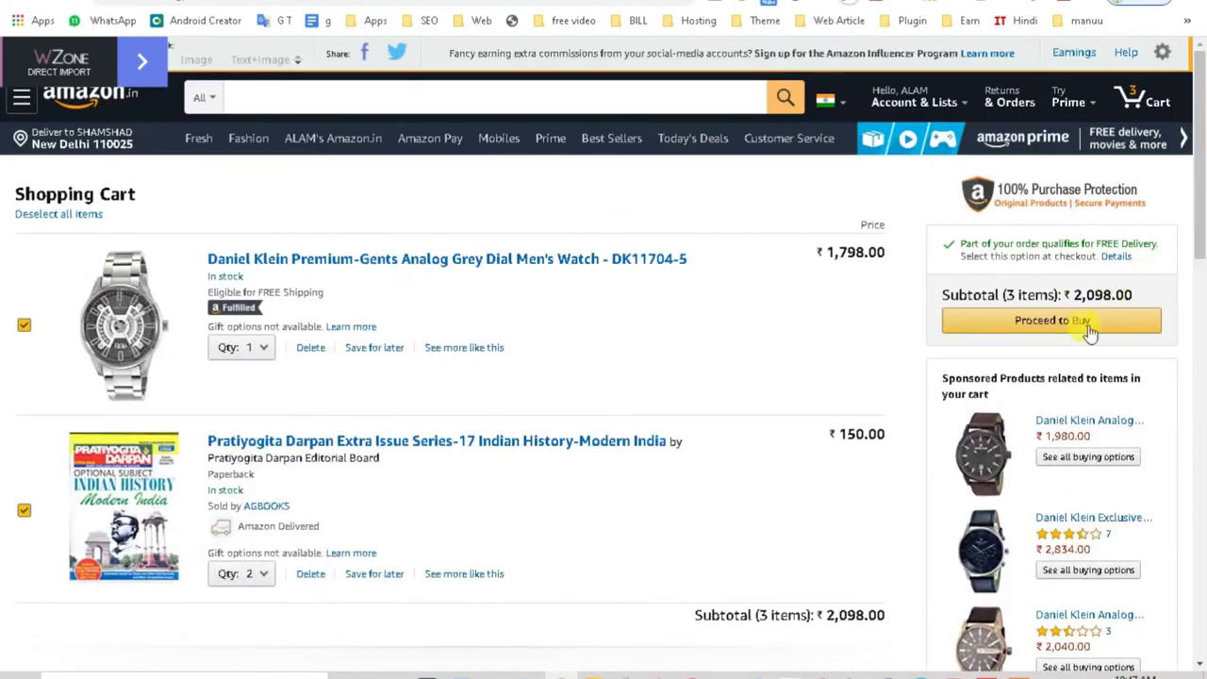
Step: Exclude the watch so 2 items (₹300) remain, proceed to buy, and sign in with the password
click(23, 326)
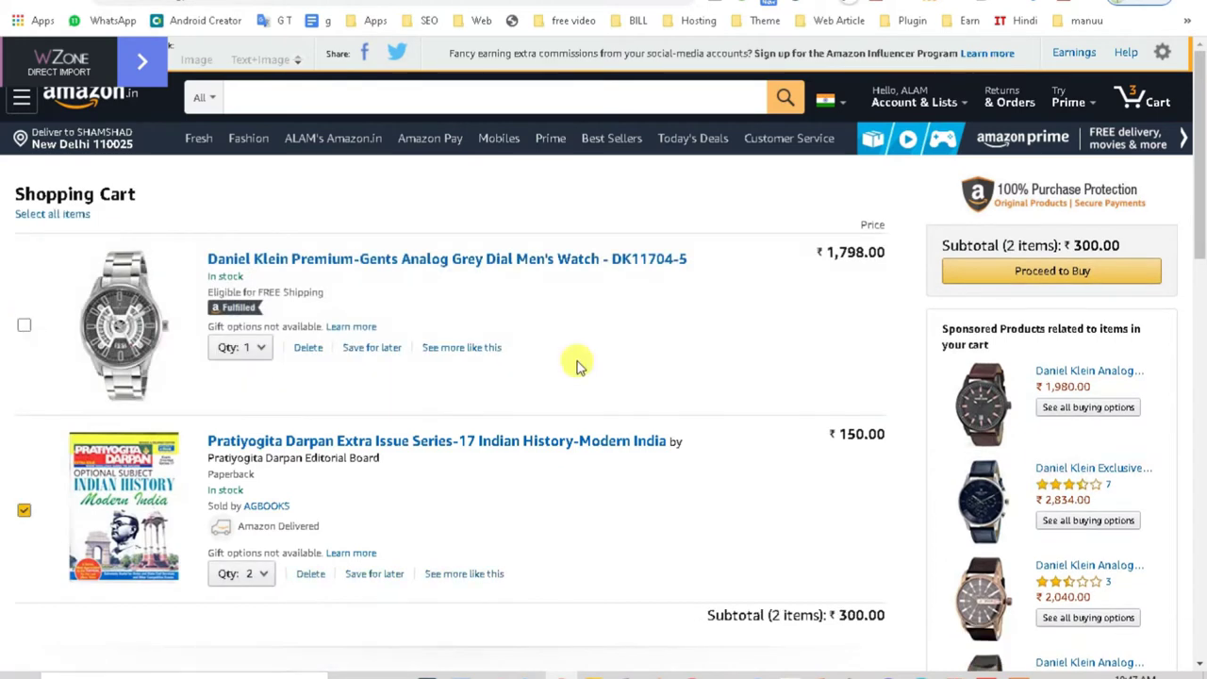
click(1000, 273)
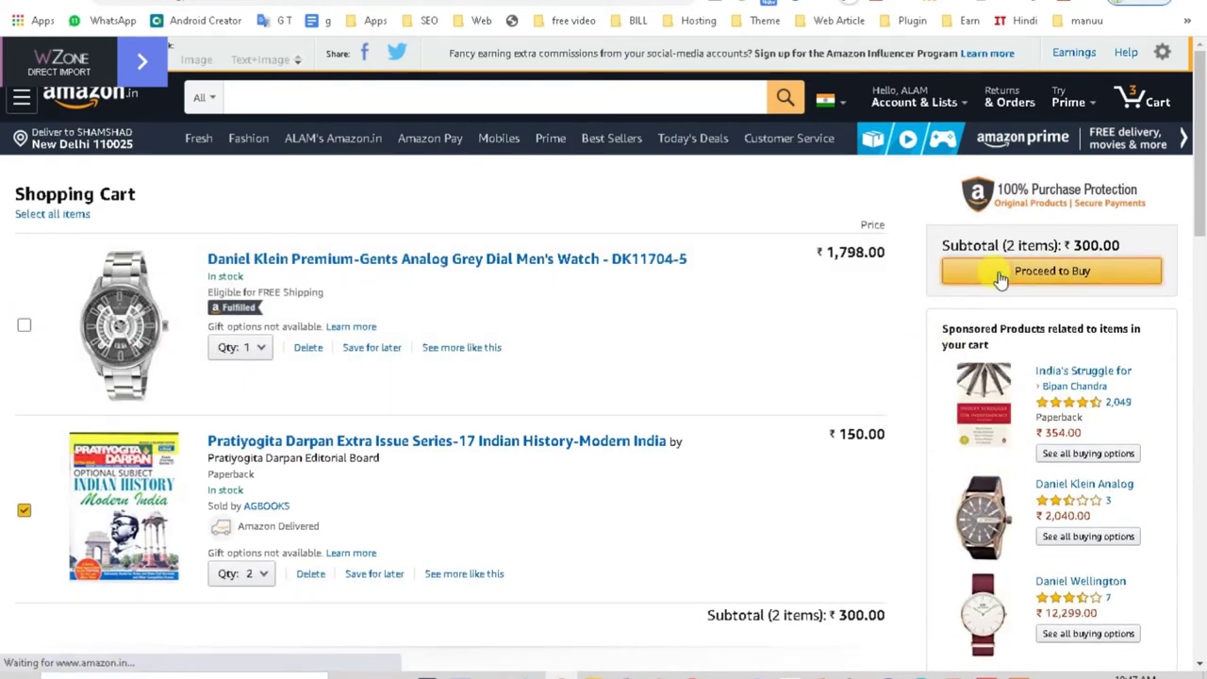
text(•••••)
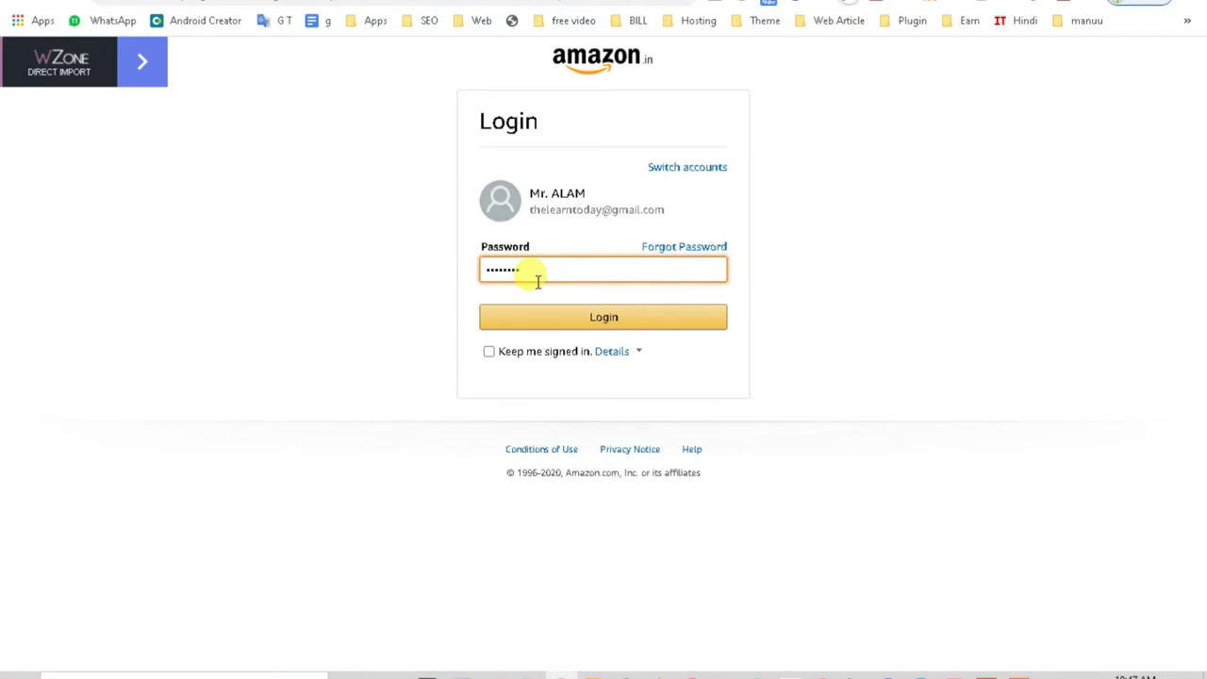
key(Return)
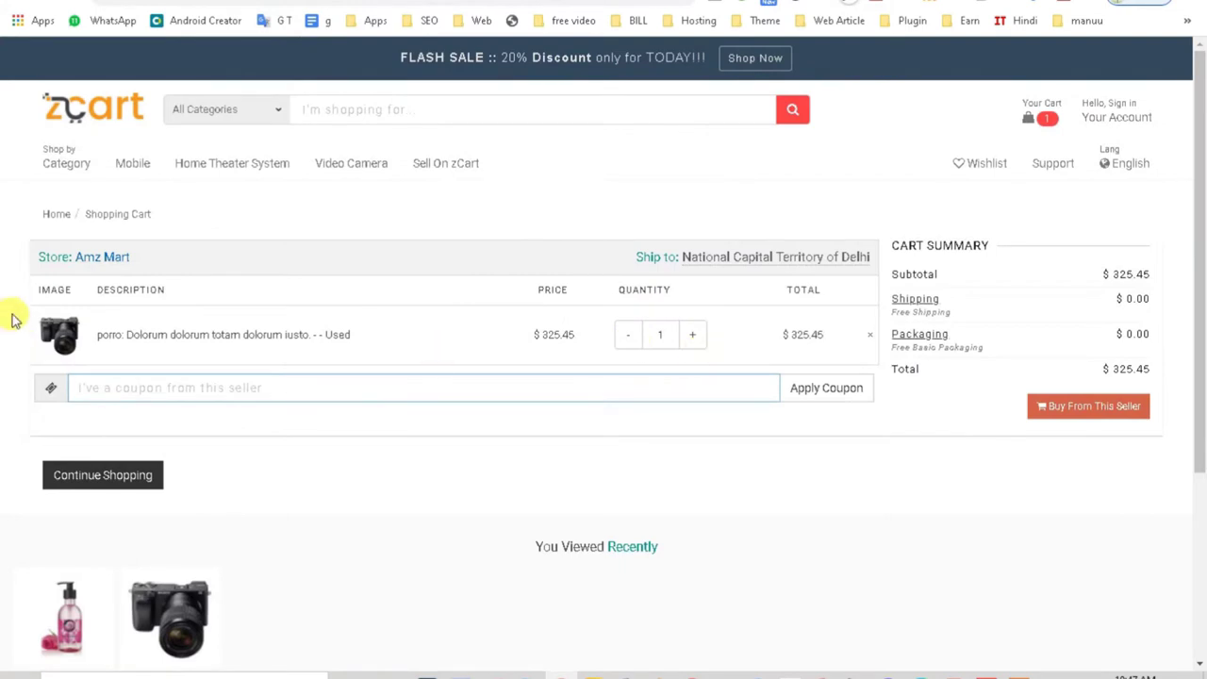
Step: Begin checkout for the Amz Mart order ($325.45) and start on the Contact Person field
scroll(915, 481, down, 1)
scroll(872, 485, up, 1)
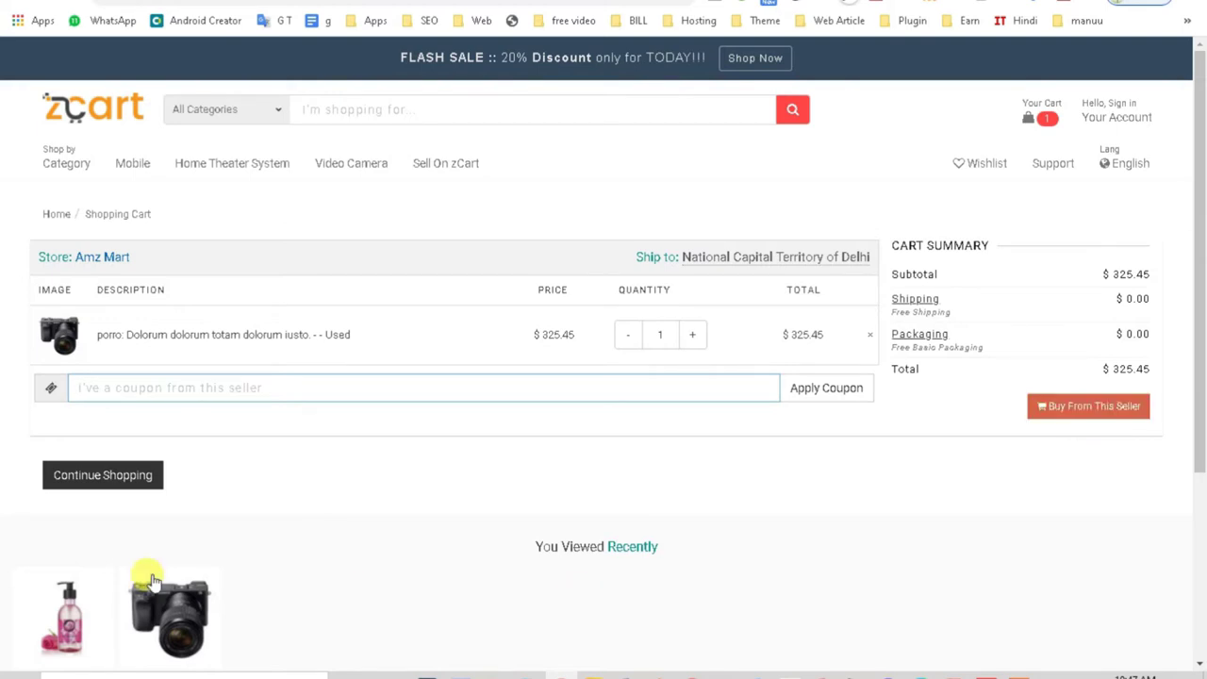
scroll(352, 590, down, 2)
scroll(108, 305, up, 1)
click(1044, 242)
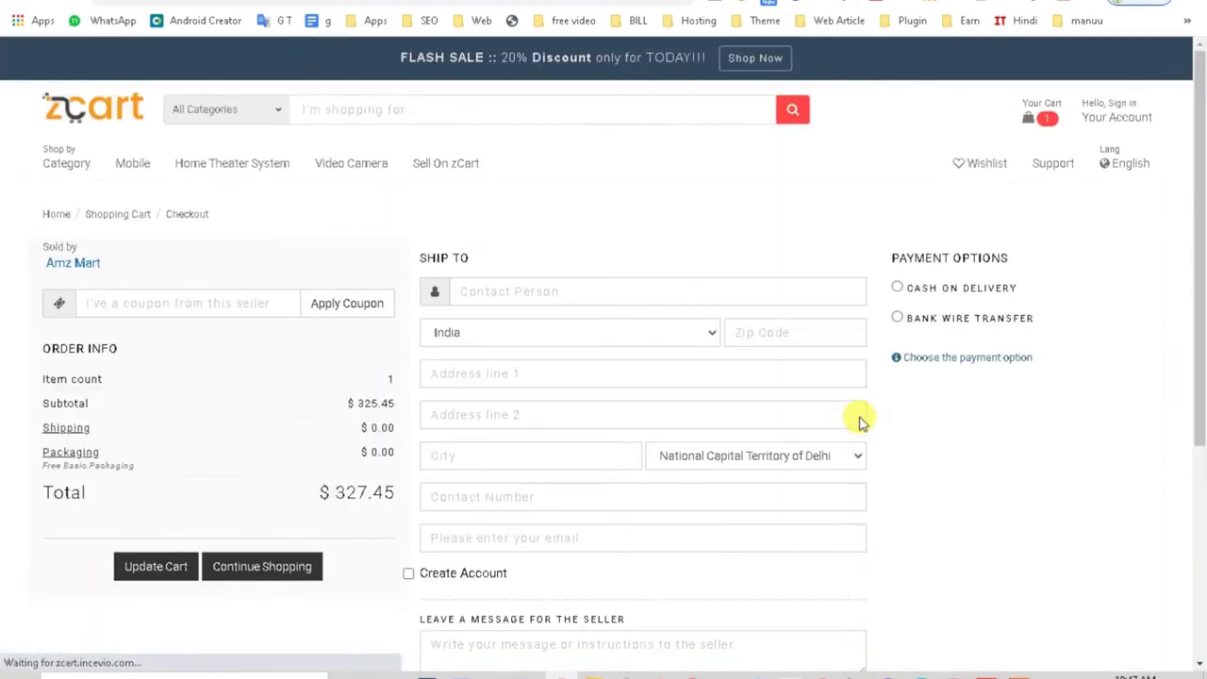
scroll(148, 396, down, 1)
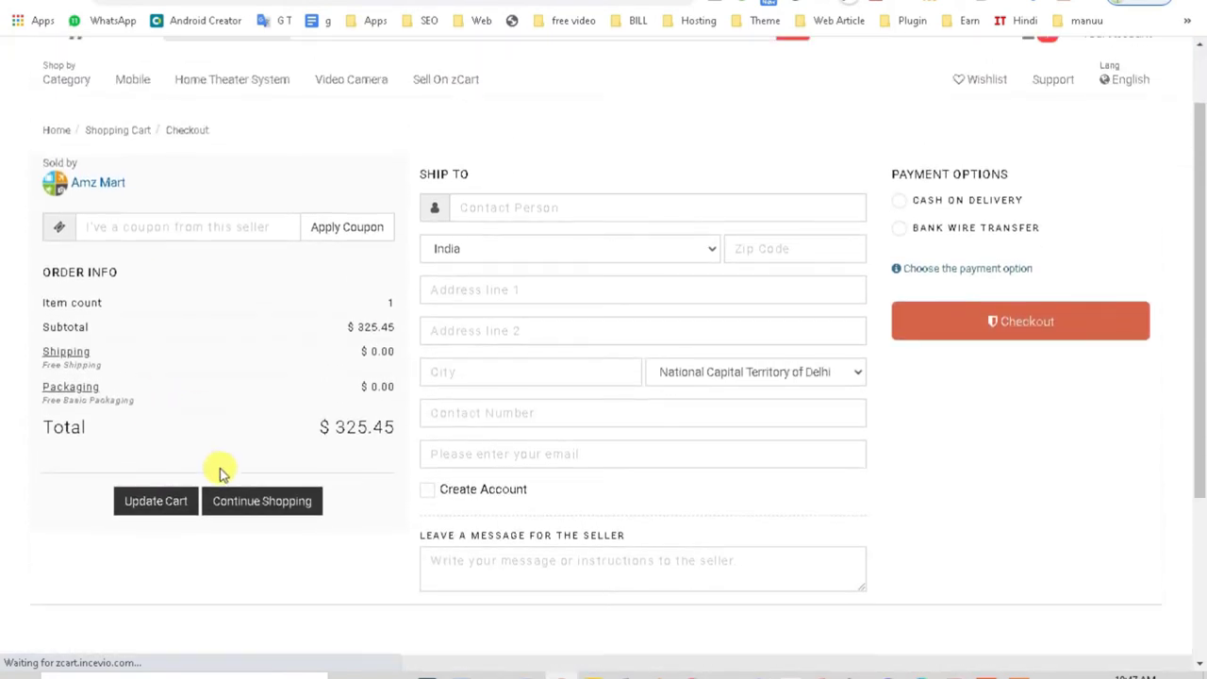
scroll(232, 537, down, 2)
scroll(396, 501, up, 1)
scroll(556, 406, up, 2)
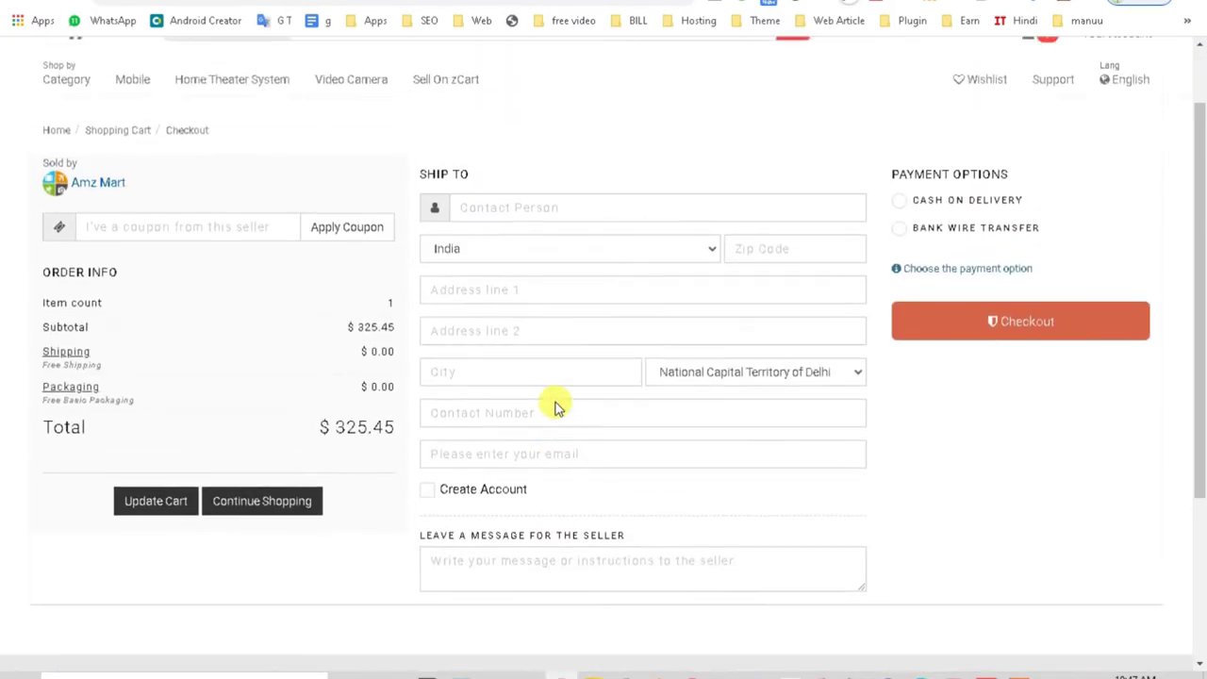
click(483, 206)
Step: Fill the contact name and shipping address from the saved autofill suggestions
click(538, 131)
click(463, 204)
click(467, 246)
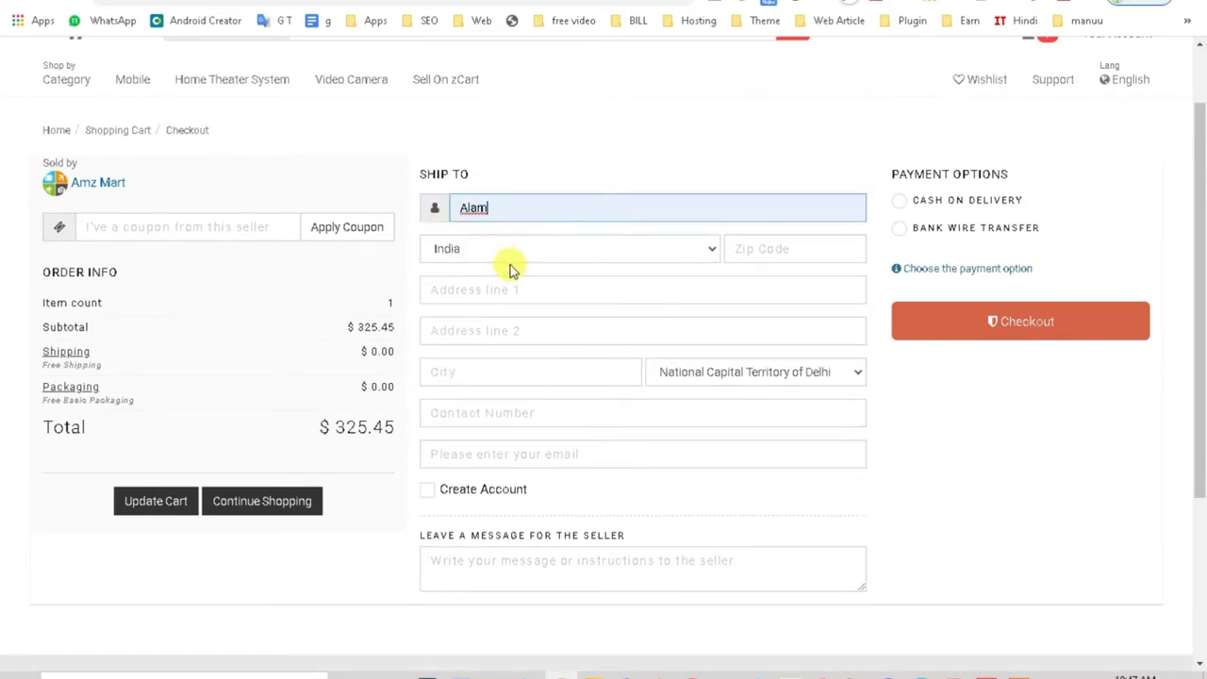
click(748, 248)
click(755, 286)
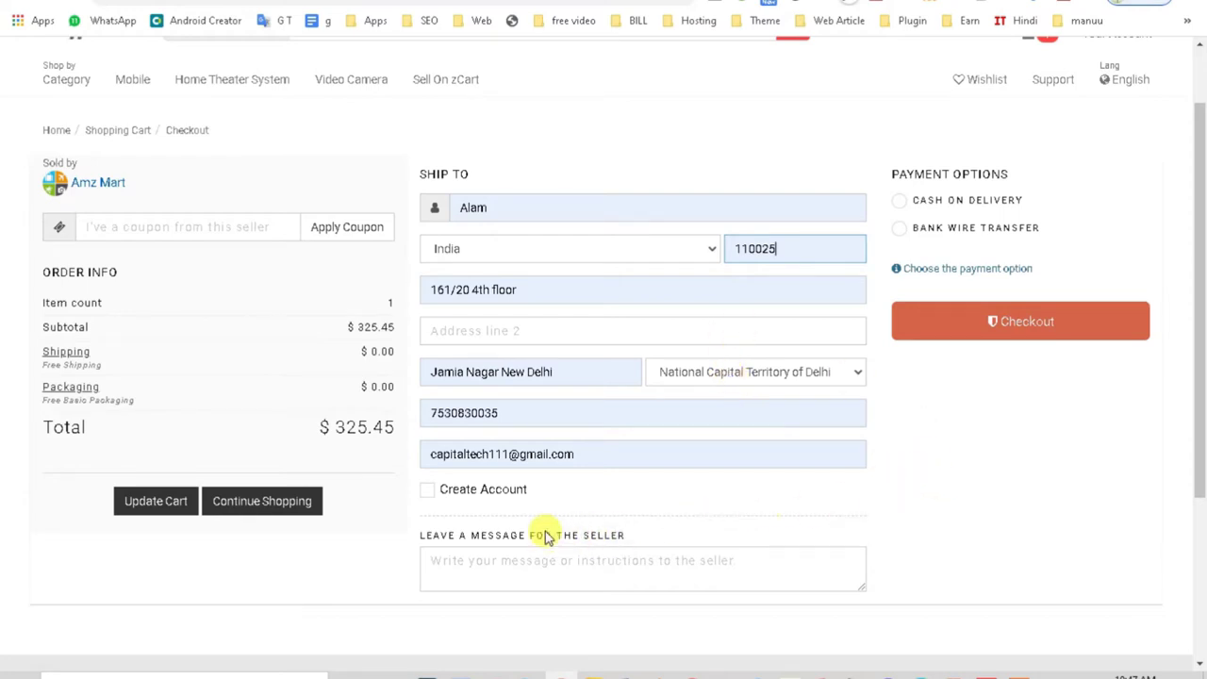
Step: Enable Create Account and enter the matching password in both password fields
click(427, 489)
scroll(708, 509, down, 1)
click(530, 447)
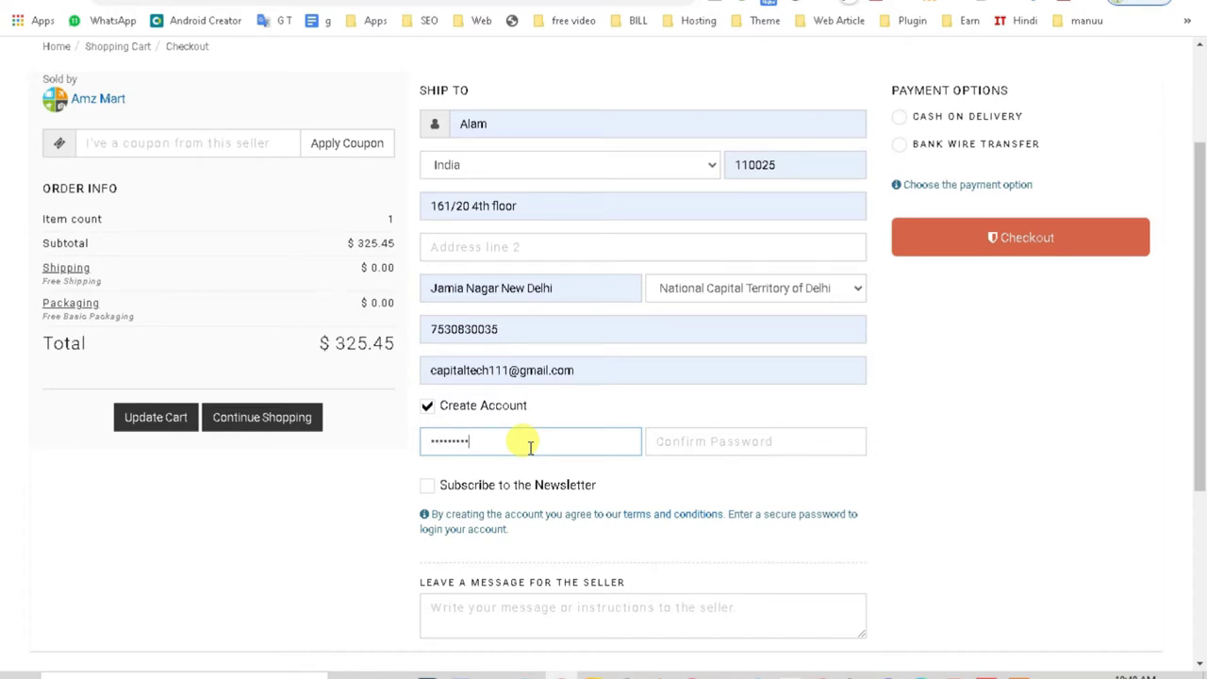
text(1)
click(675, 440)
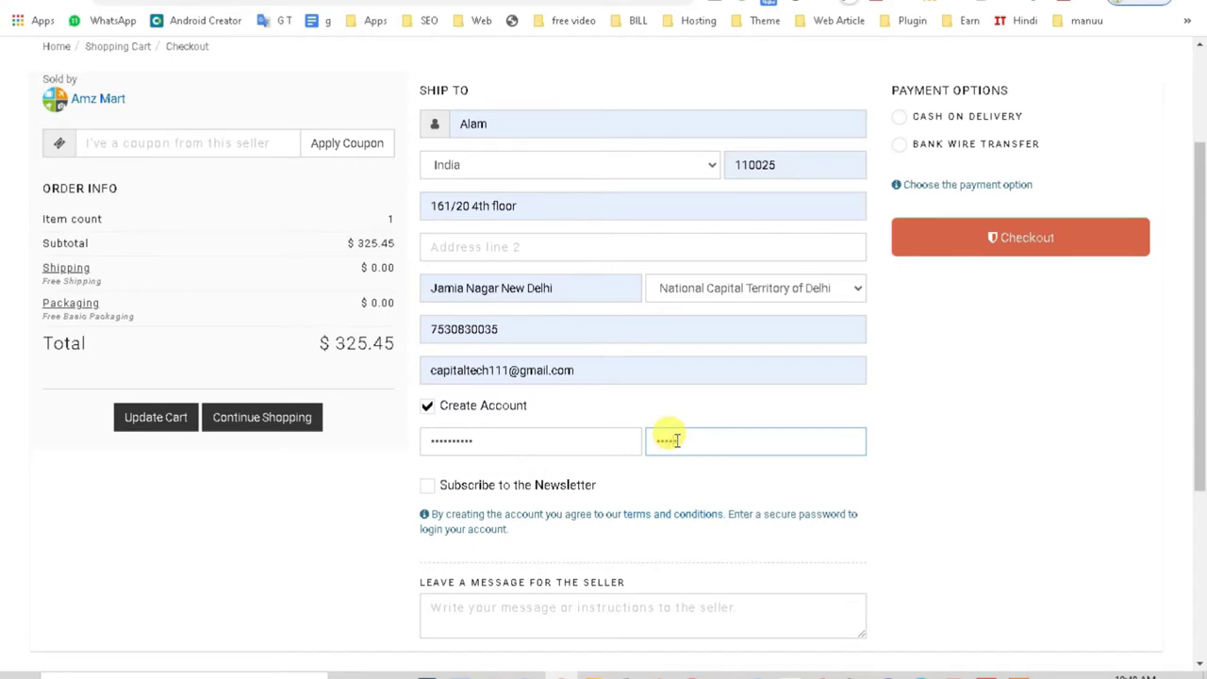
text(12)
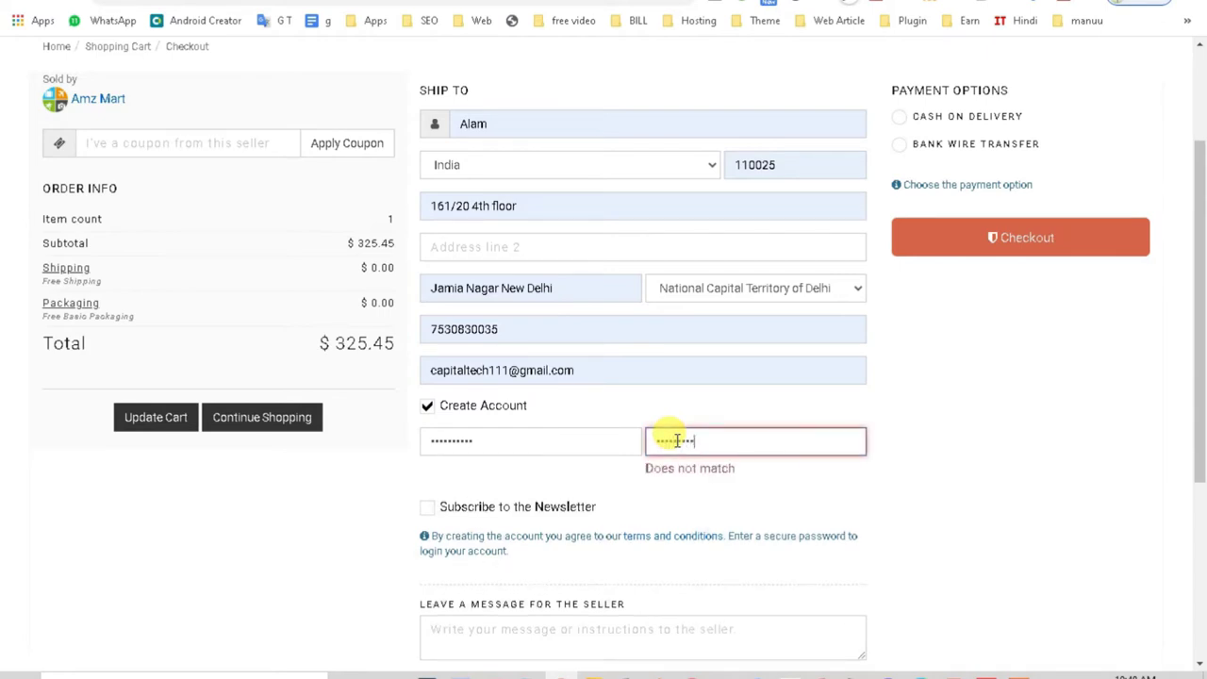
text(1)
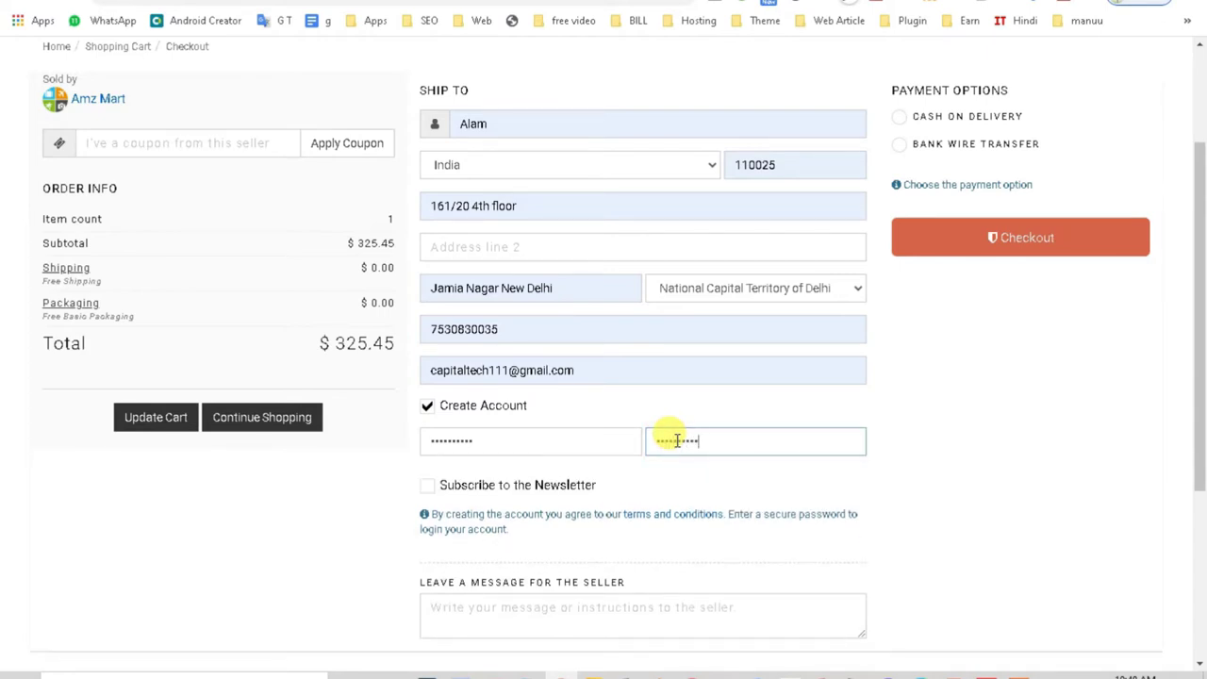
Step: Start a message for the seller in the checkout form
scroll(669, 438, down, 2)
click(520, 453)
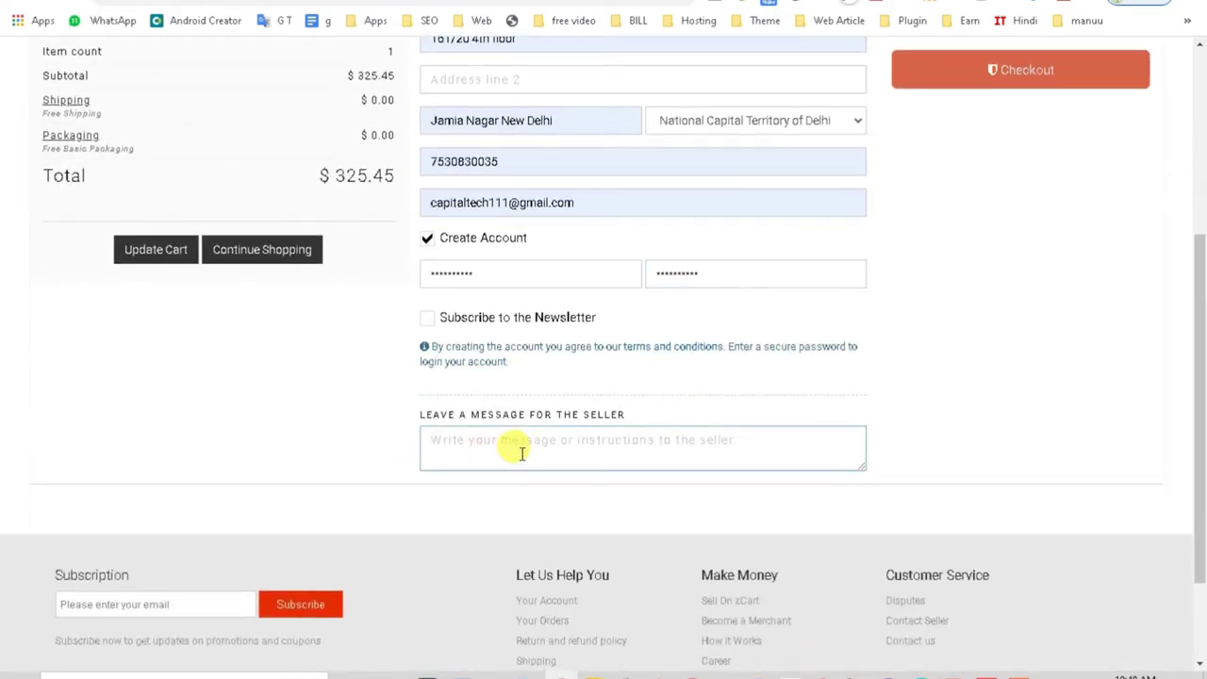
scroll(521, 452, down, 1)
scroll(520, 452, up, 4)
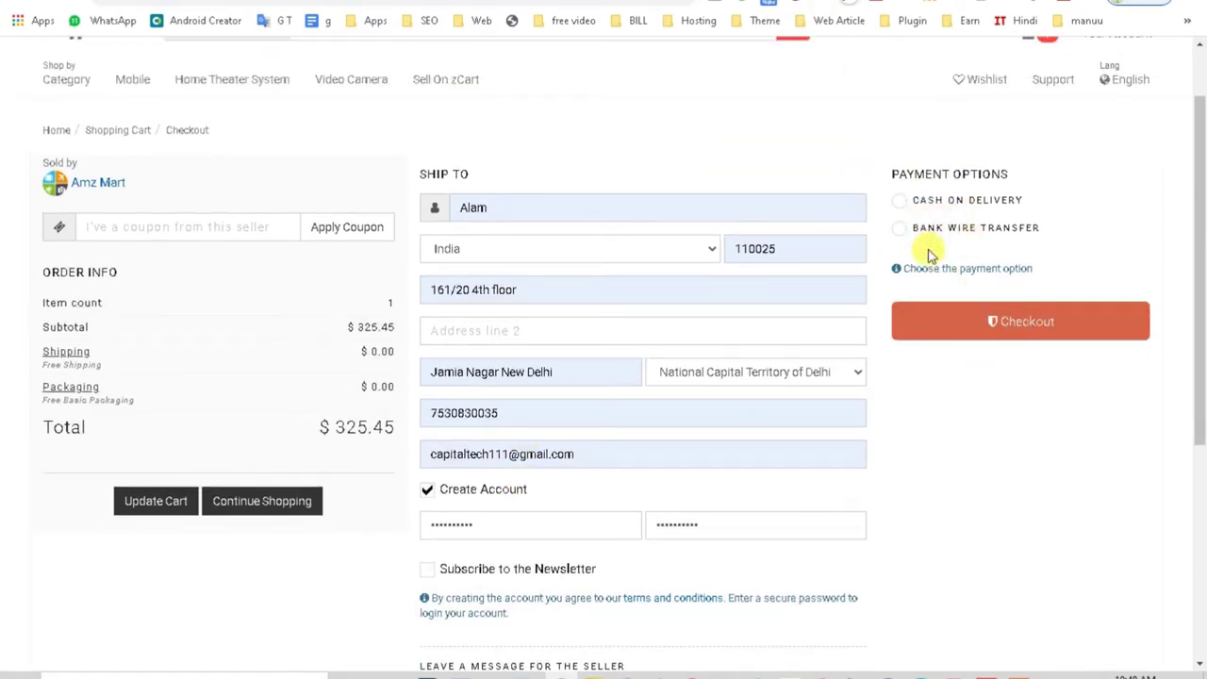
Step: Choose Cash on Delivery as payment and place the $325.45 order
click(897, 202)
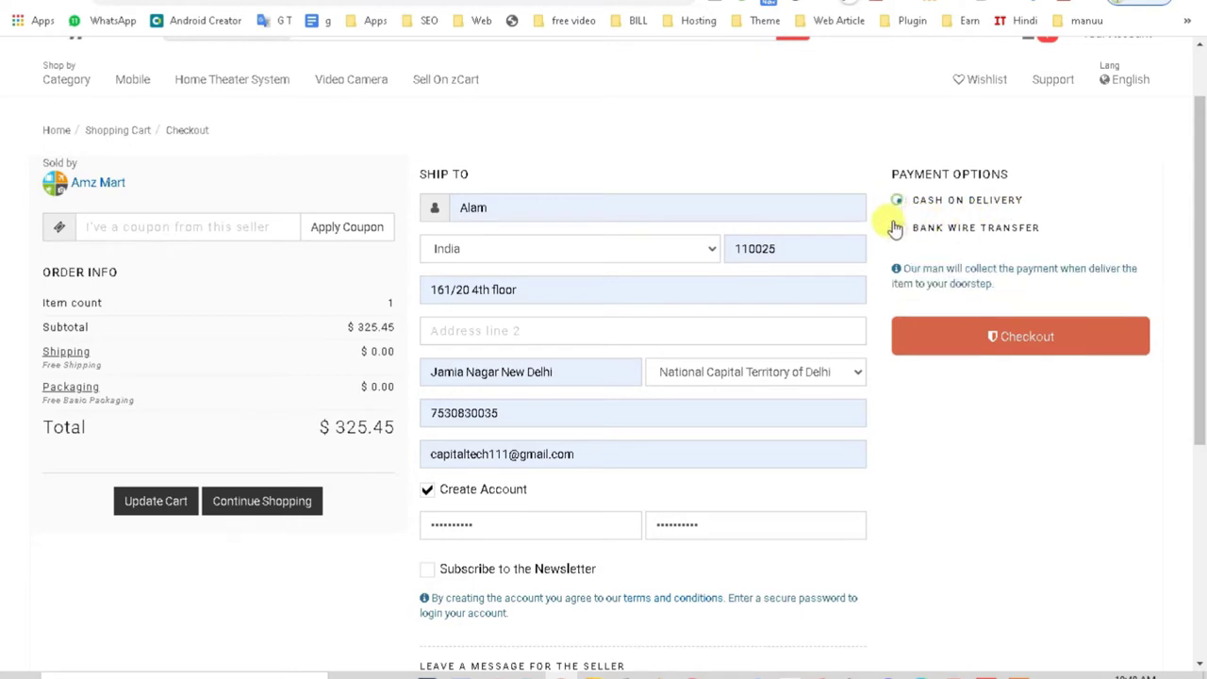
click(895, 228)
click(897, 202)
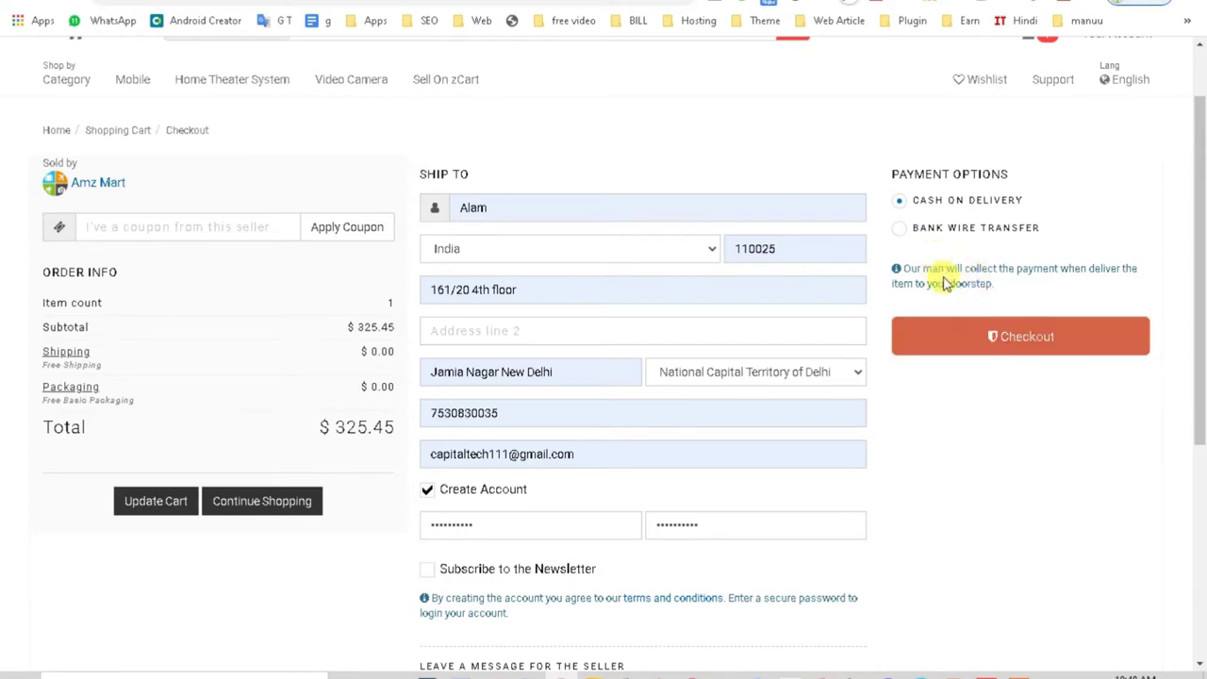
click(1002, 340)
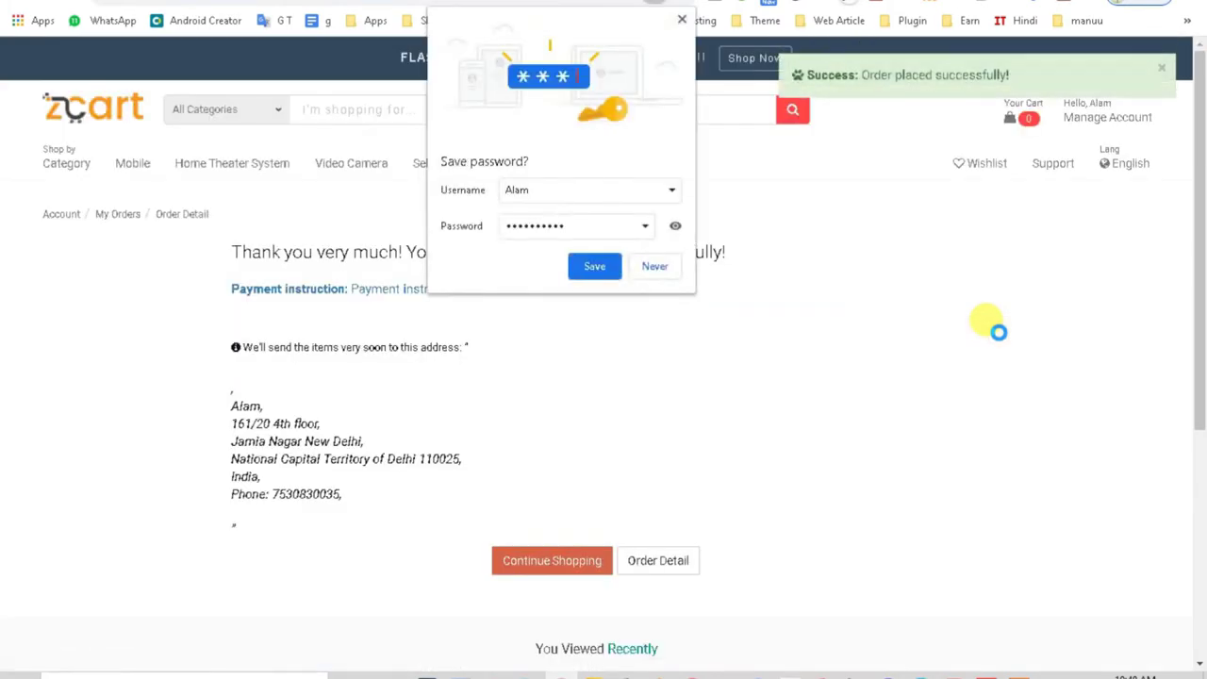
Step: Decline saving the password and highlight the order confirmation and delivery notice text
click(655, 266)
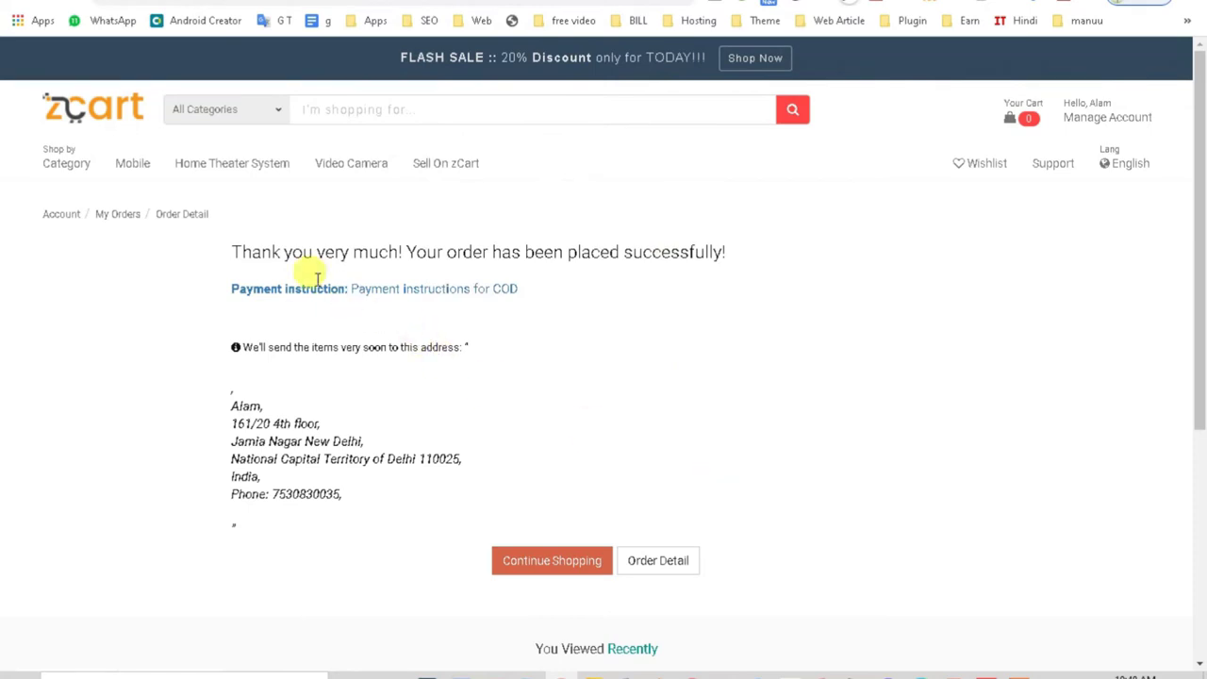
drag(228, 248, 856, 252)
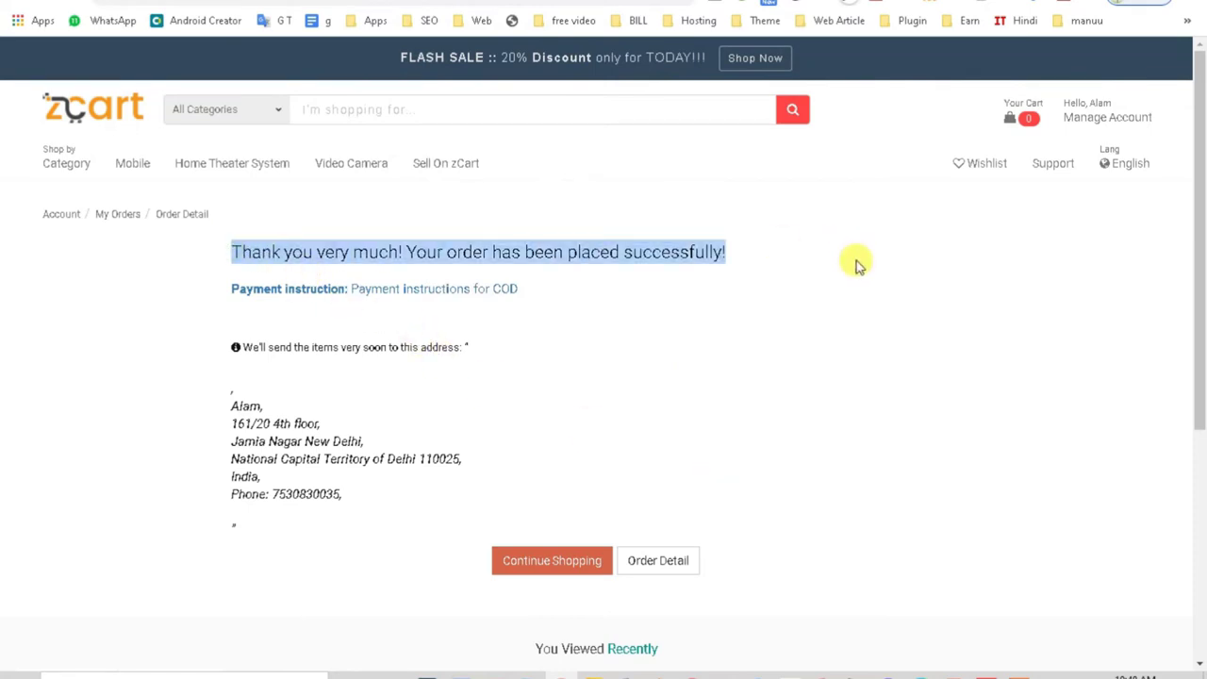
drag(243, 347, 458, 344)
click(230, 408)
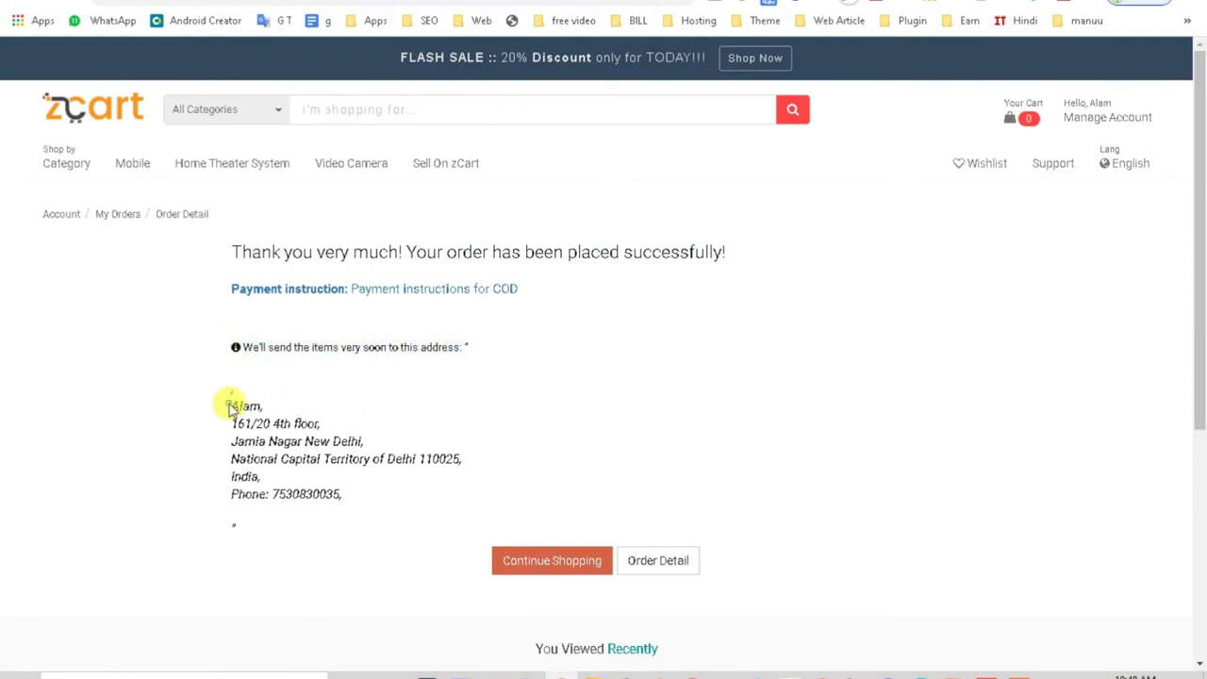
drag(230, 408, 317, 531)
scroll(356, 531, down, 1)
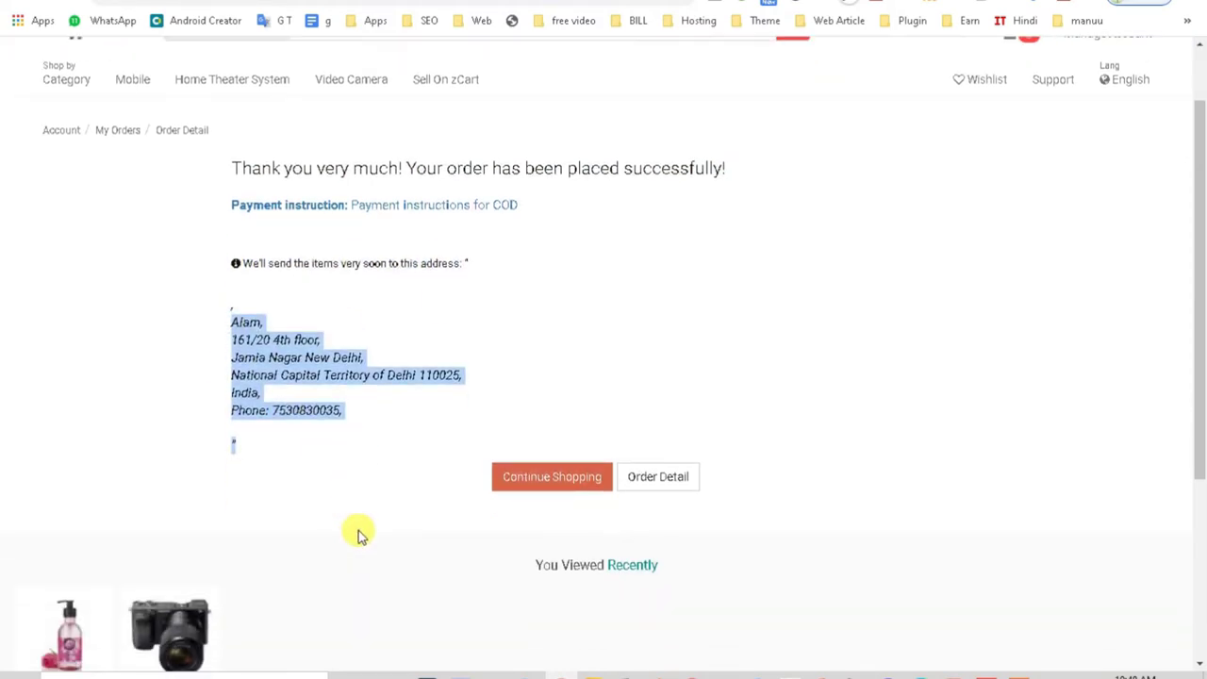
Step: View the placed order's details, return to the confirmation, then open the account dashboard
click(663, 480)
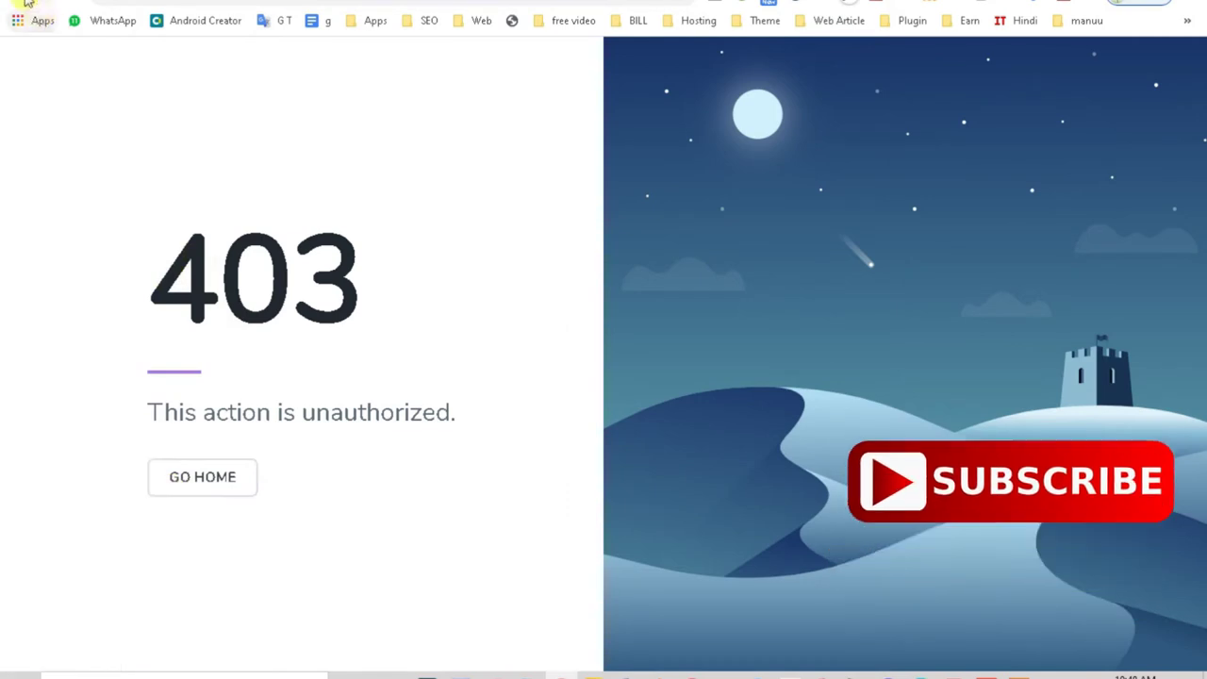
key(alt+Left)
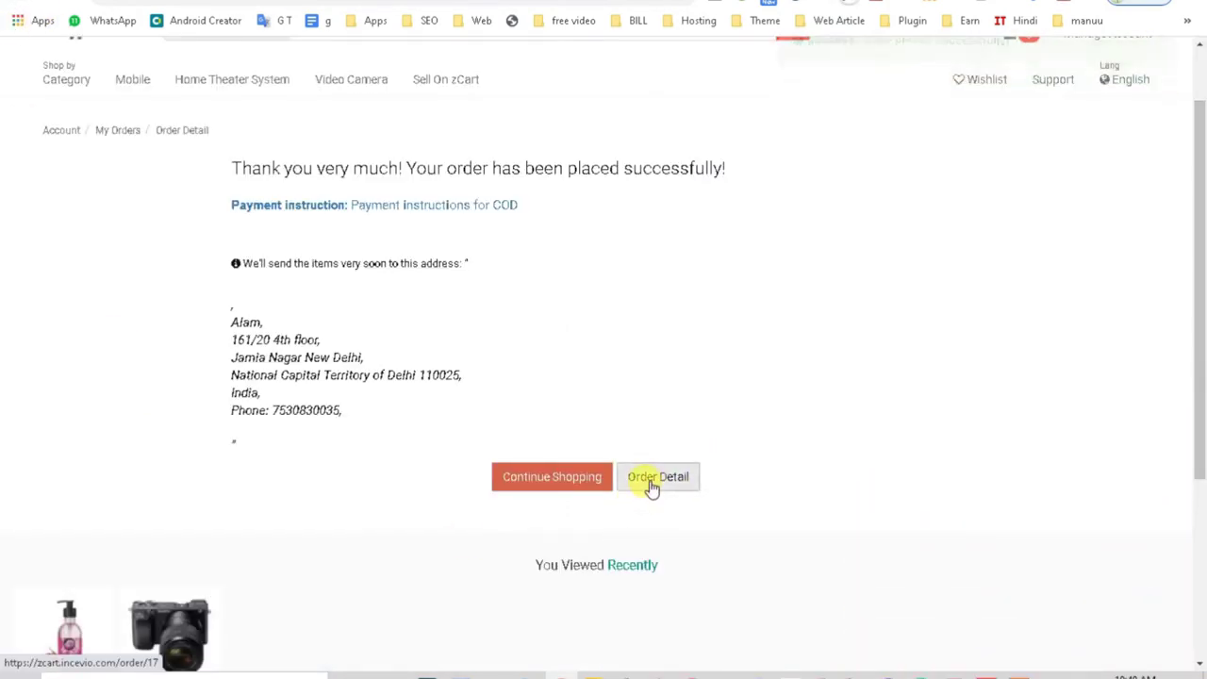
scroll(565, 424, up, 1)
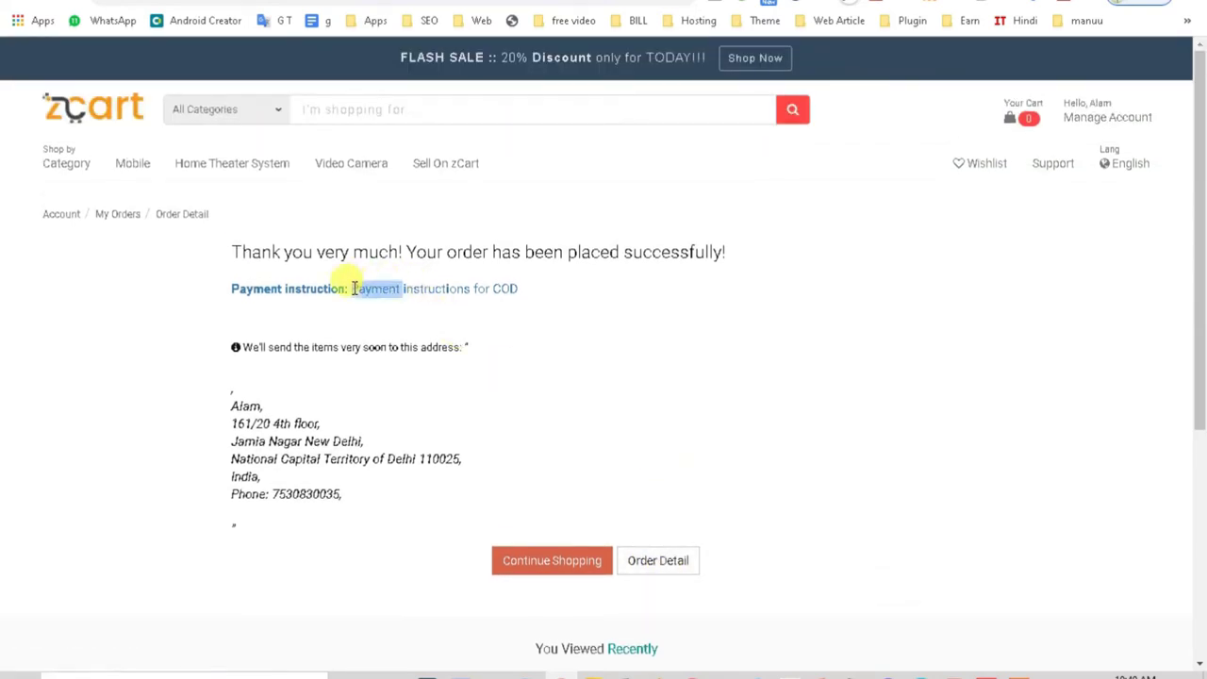
drag(252, 288, 654, 288)
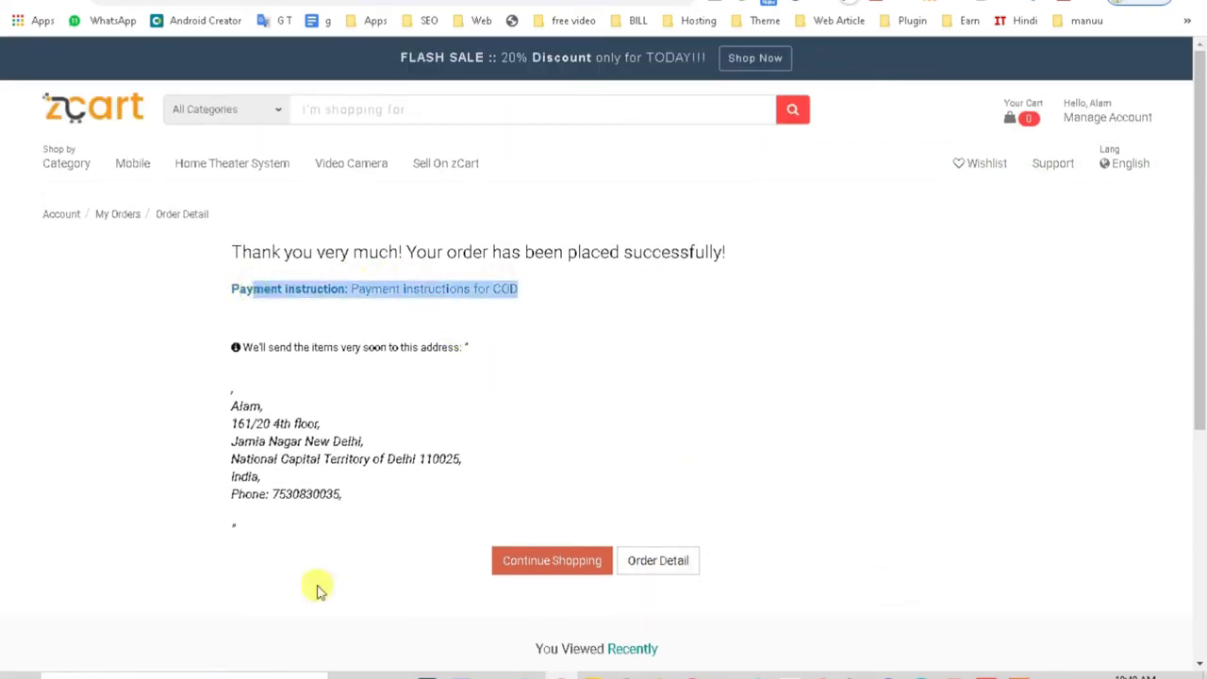
triple_click(368, 288)
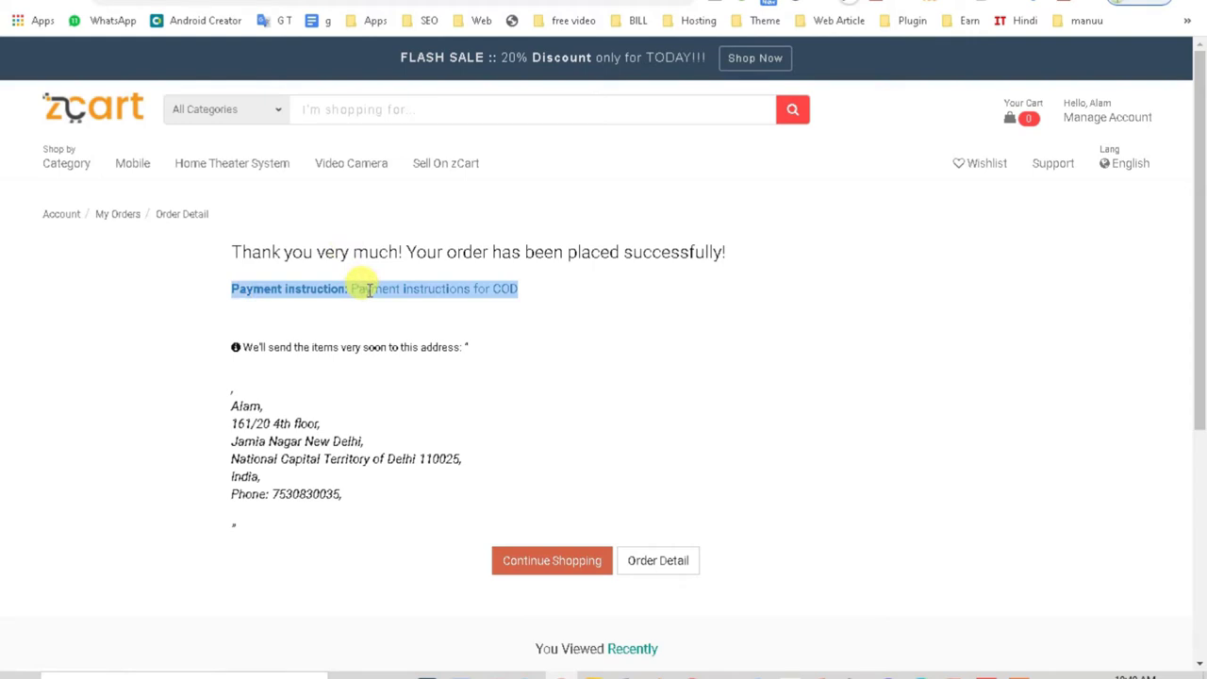
mouse_move(1065, 111)
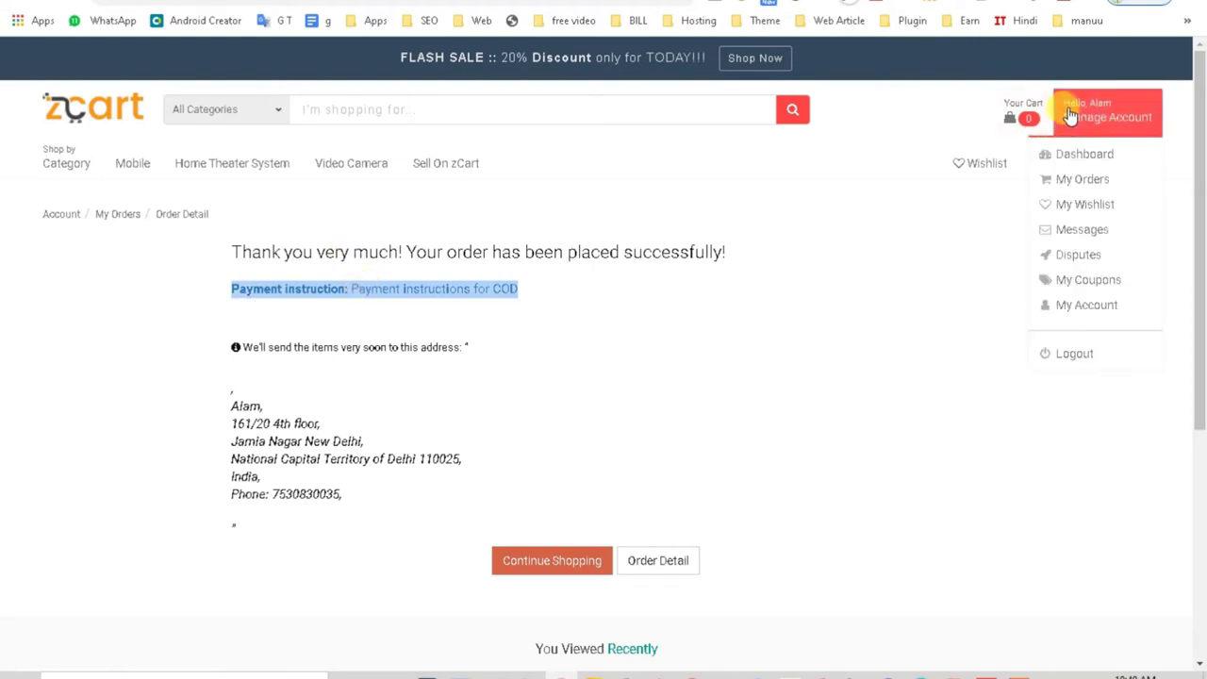
click(1086, 155)
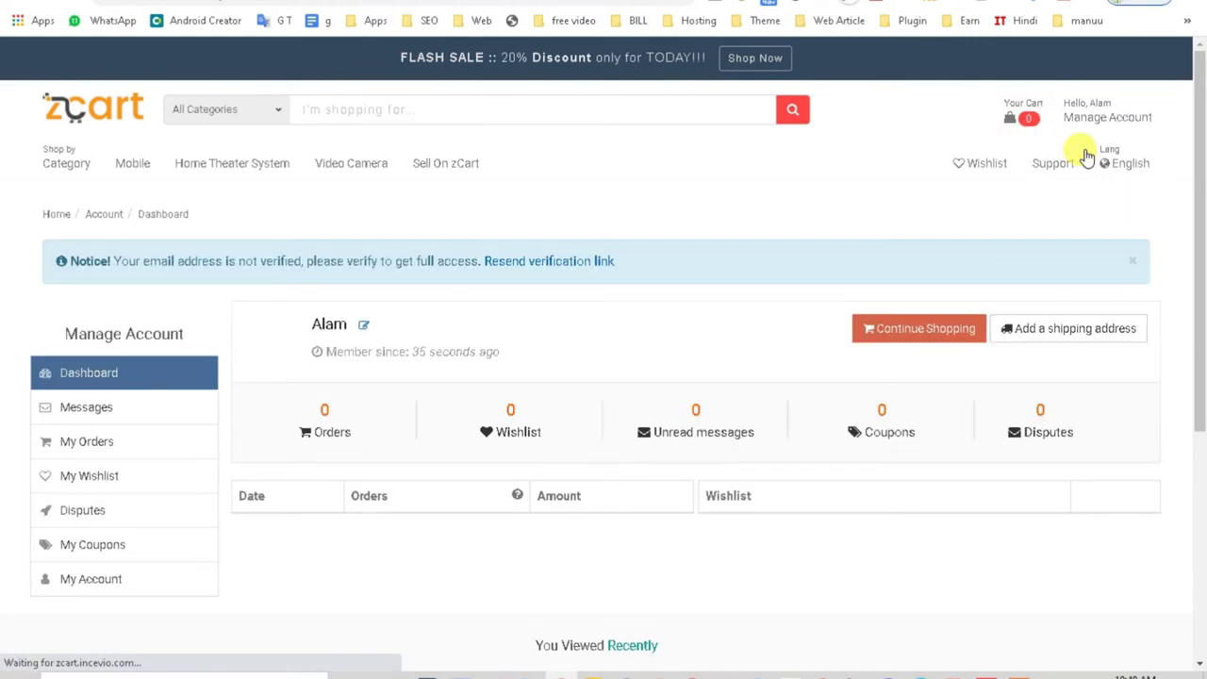
Step: View the saved shipping address and switch between the password and profile forms
scroll(331, 513, down, 1)
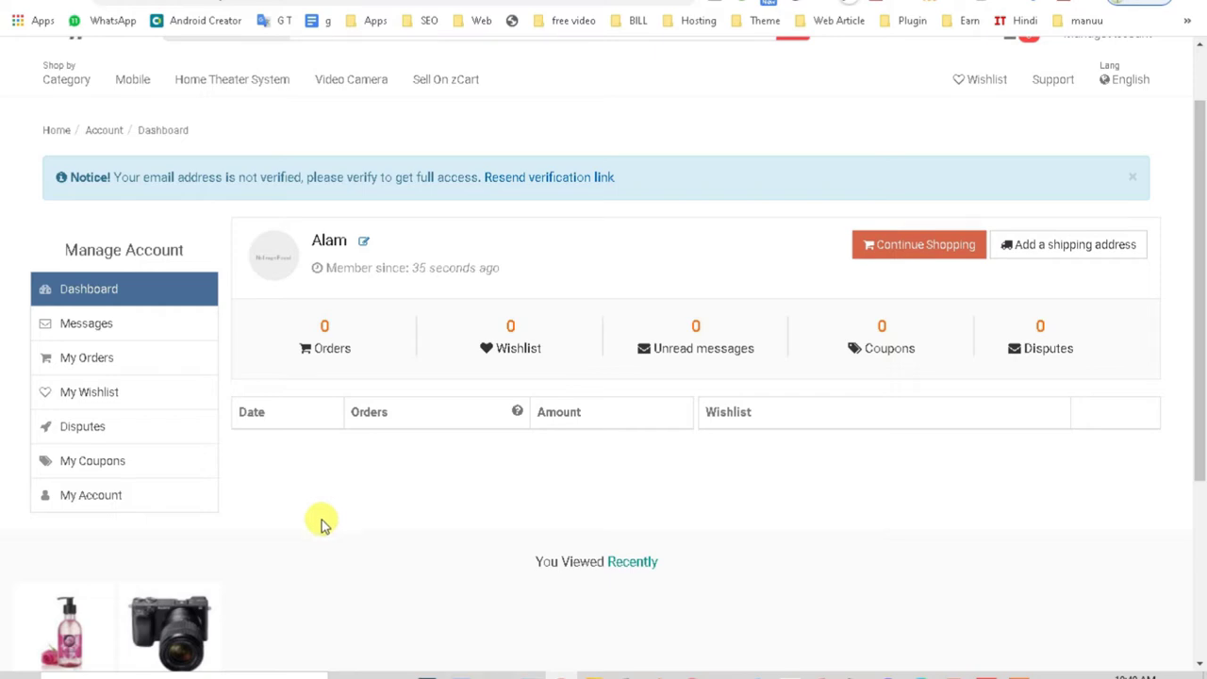
click(1054, 251)
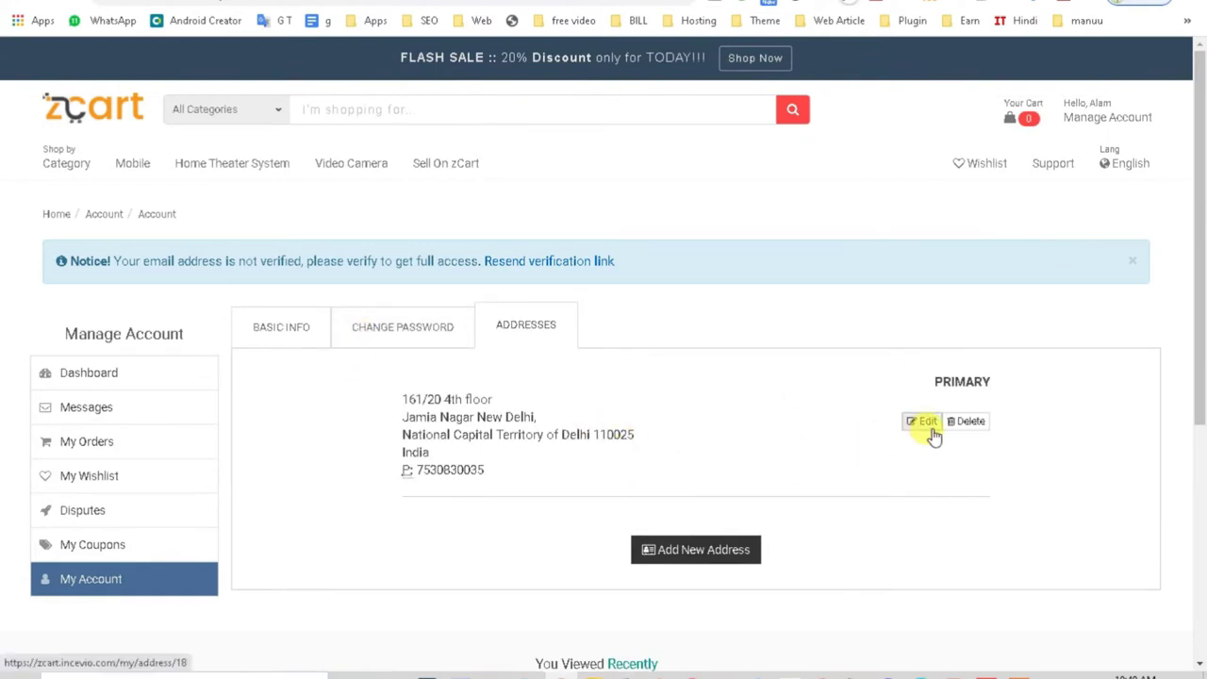
click(375, 335)
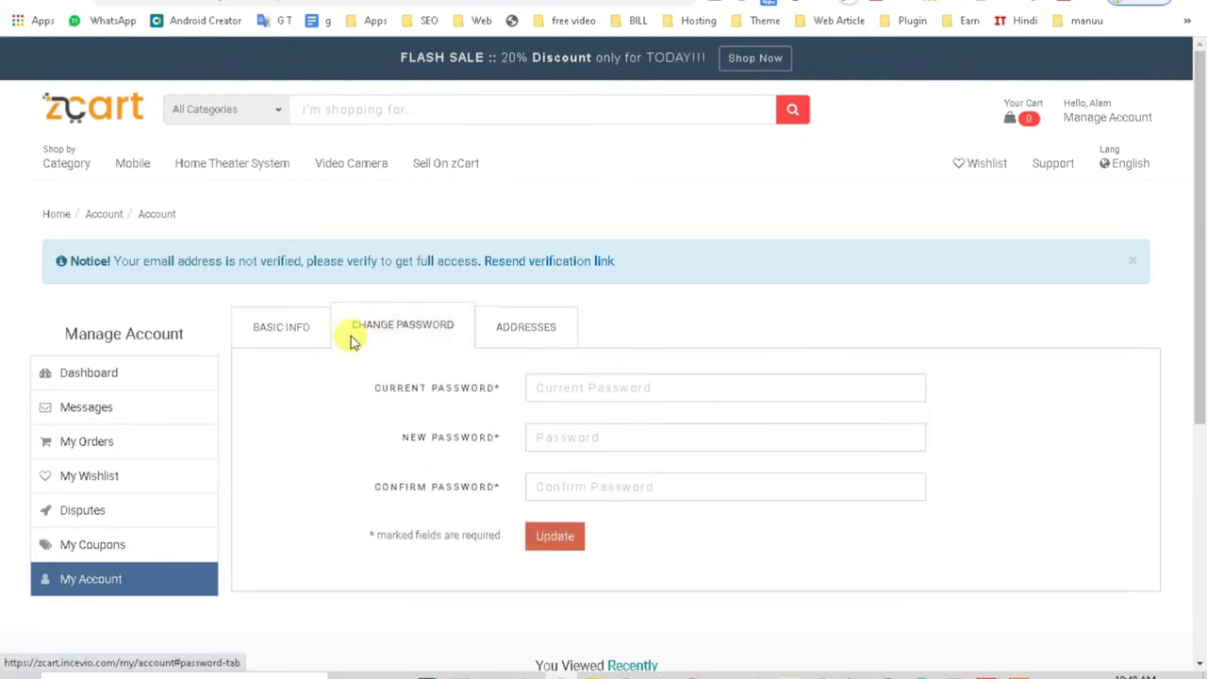
click(273, 335)
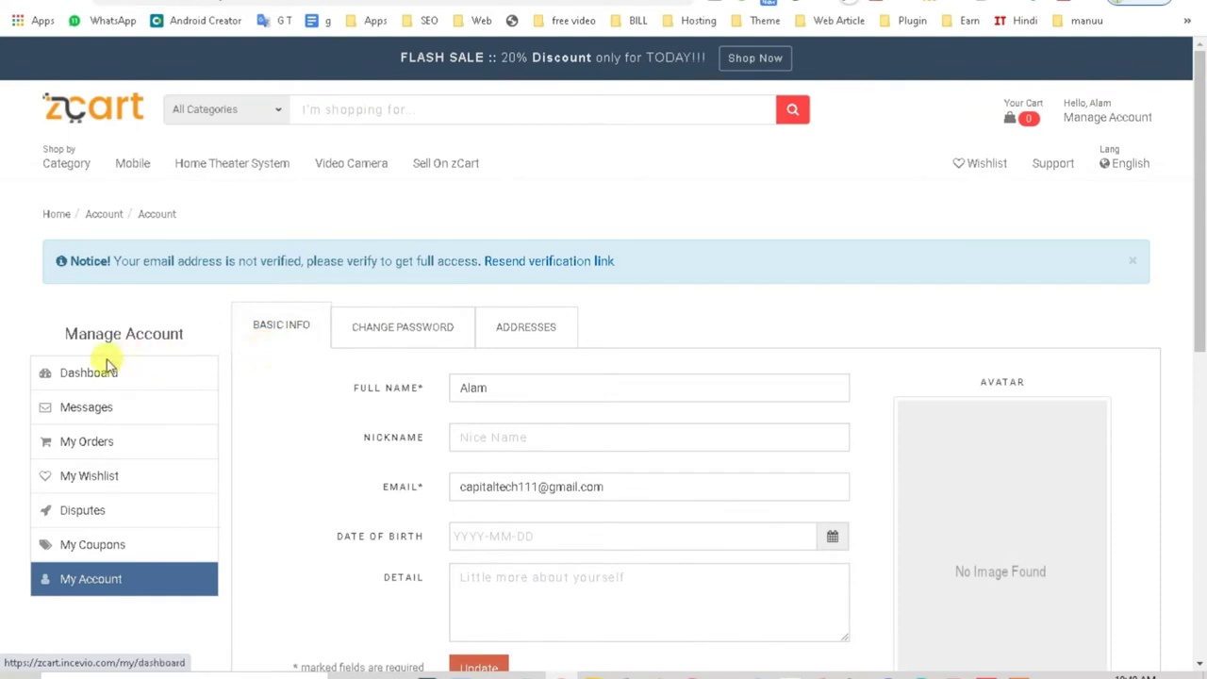
Step: Check the empty Messages and My Orders pages and the e-mail verification notice
click(90, 407)
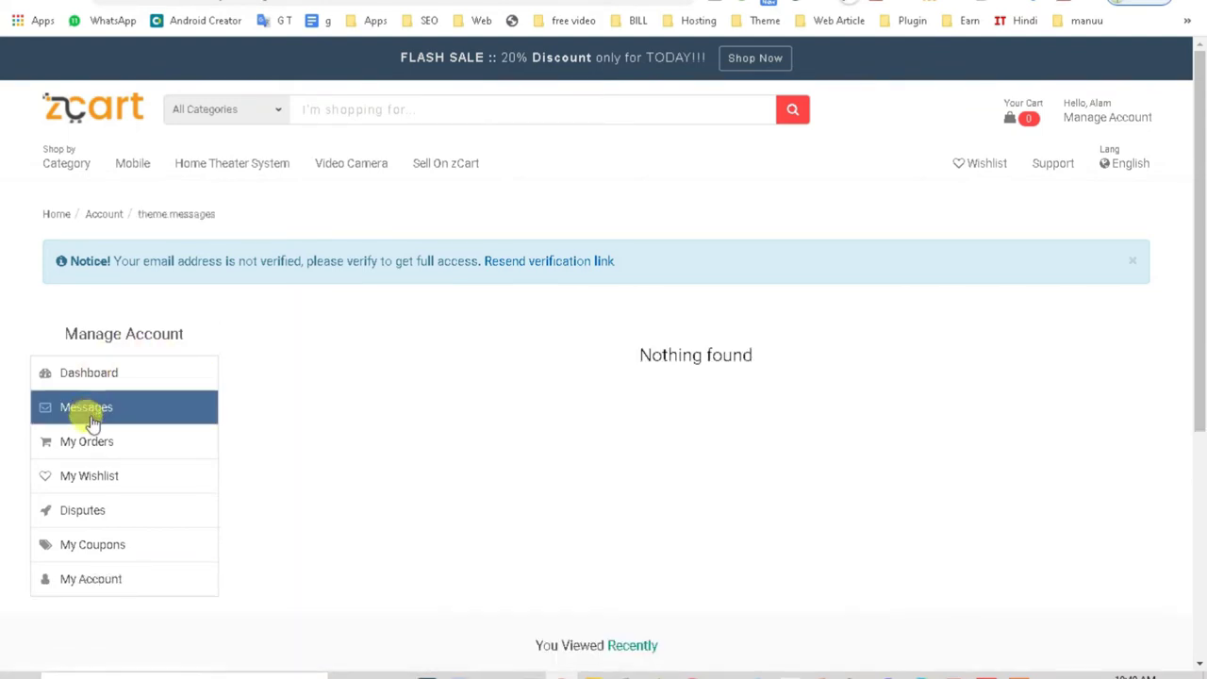
click(87, 442)
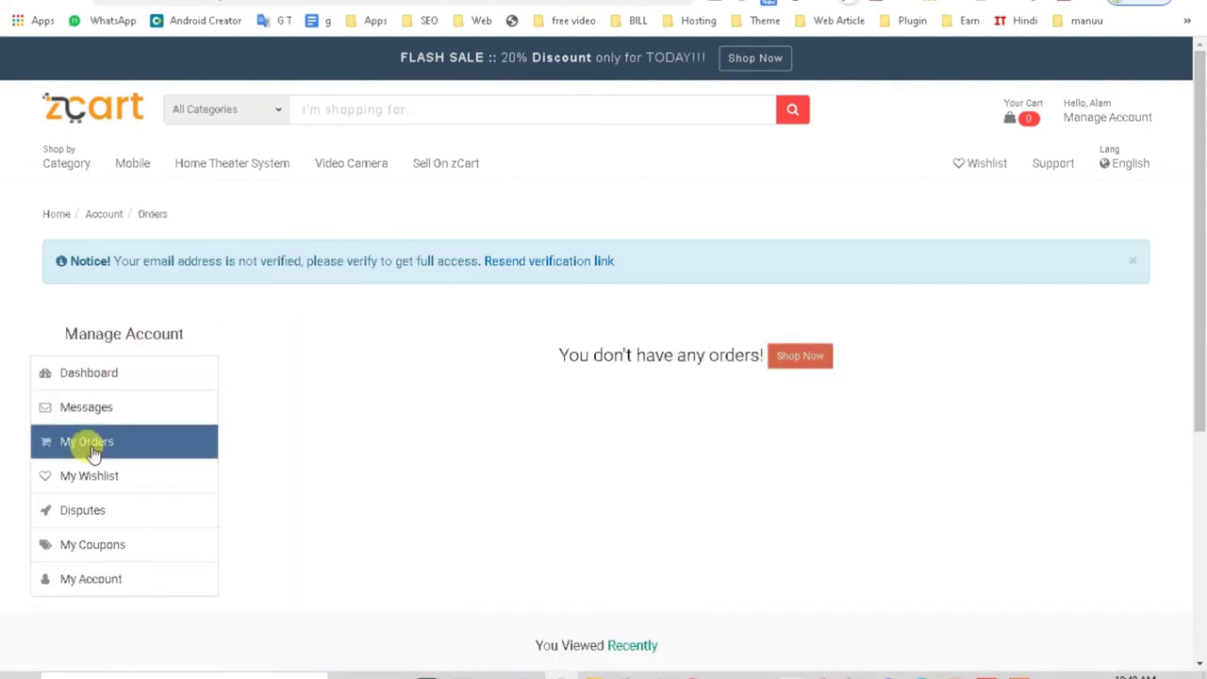
drag(545, 373, 765, 372)
scroll(585, 311, down, 1)
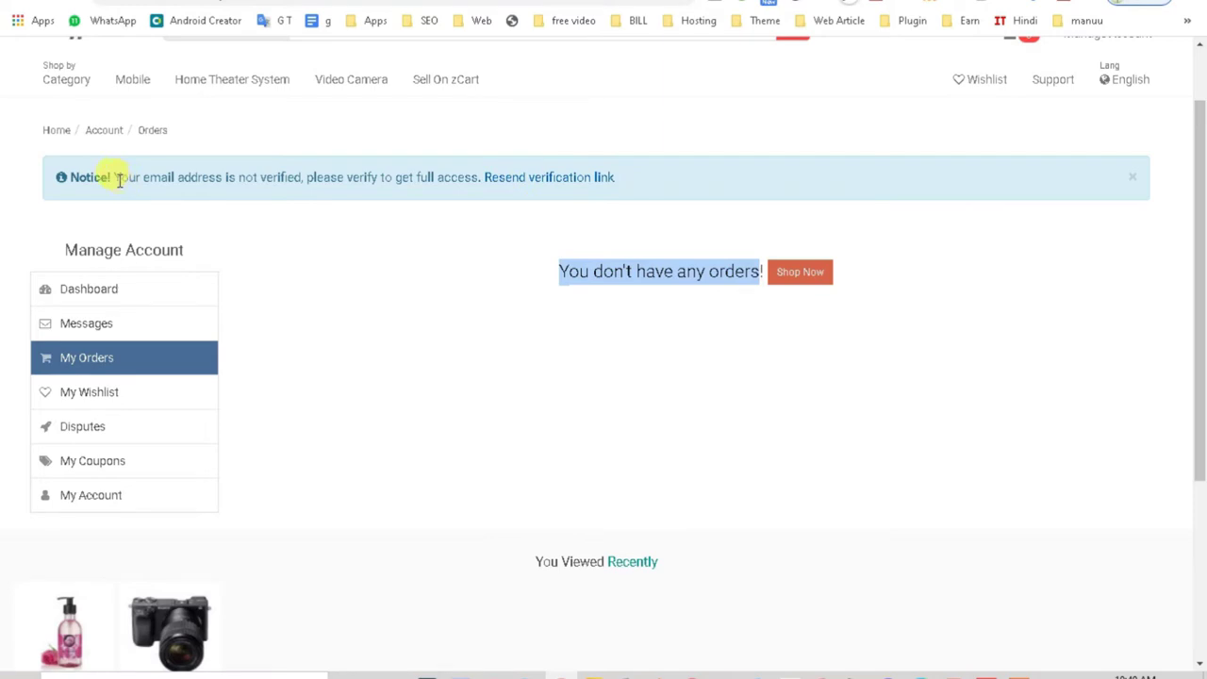
drag(116, 179, 780, 184)
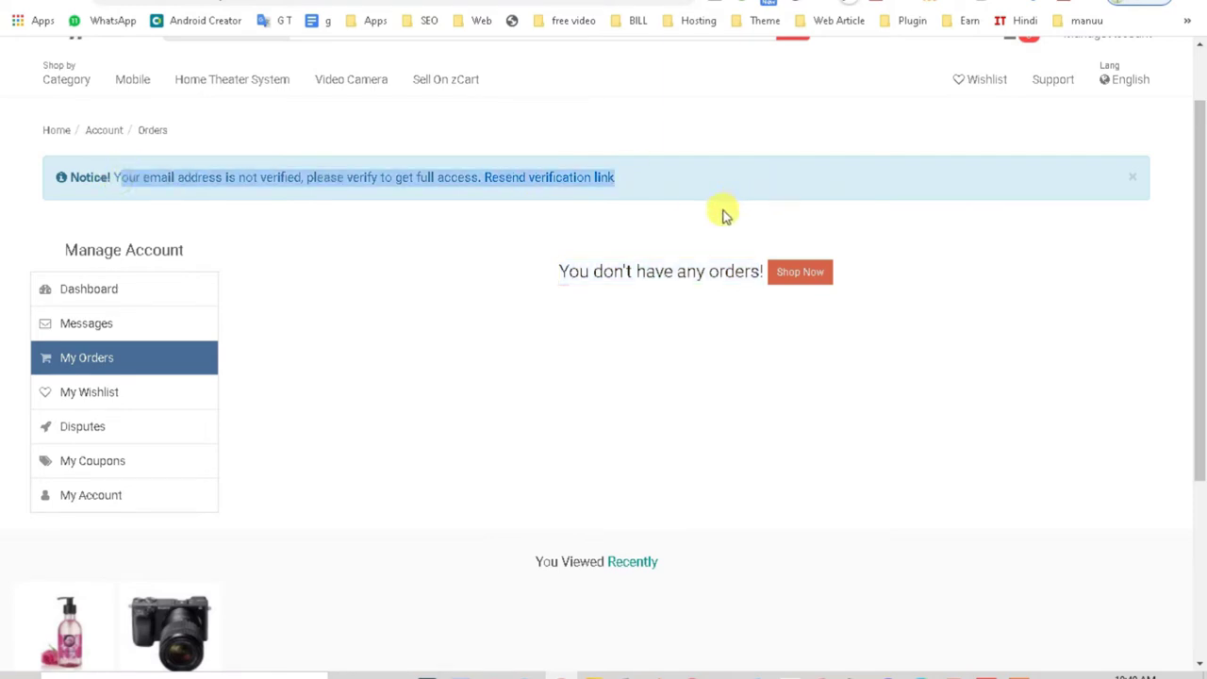
click(463, 226)
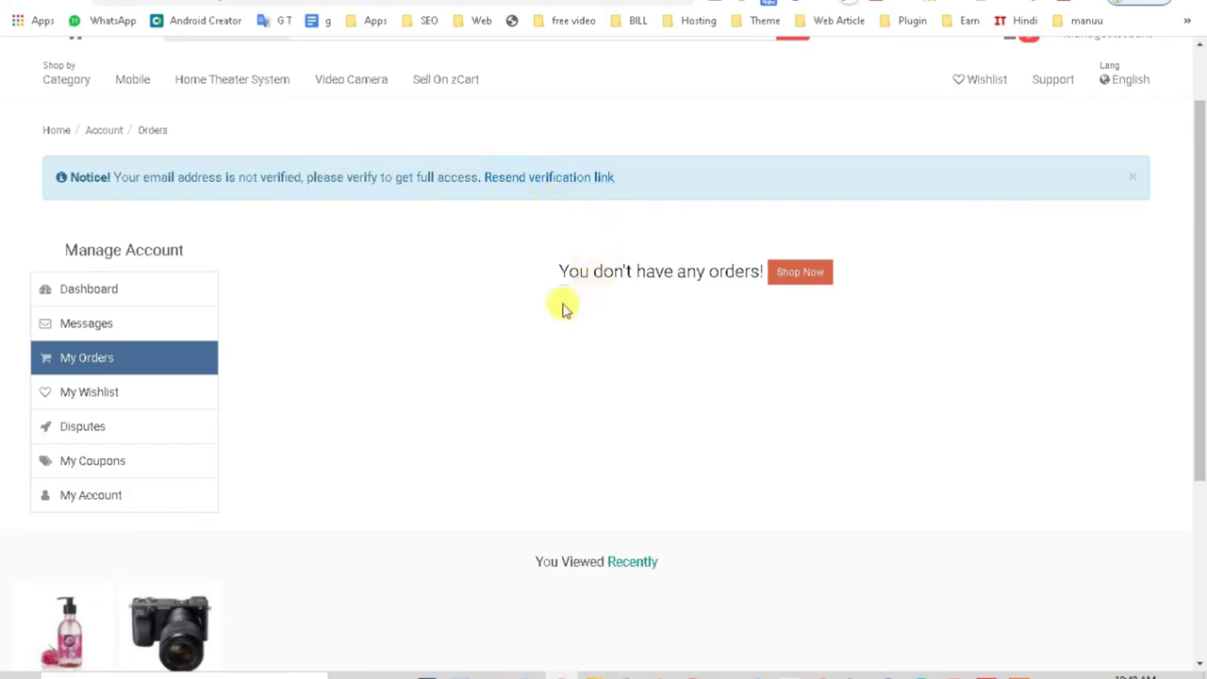
click(703, 3)
key(ctrl+t)
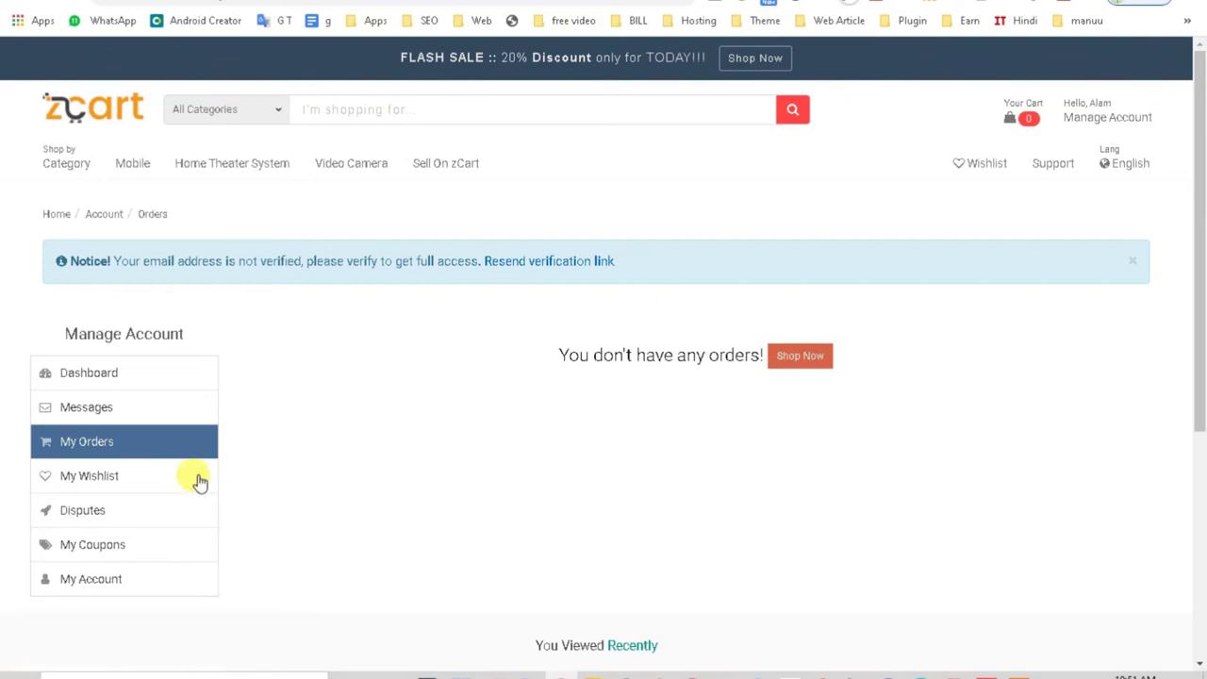
Step: Check the empty My Wishlist, Disputes and My Coupons pages
click(109, 485)
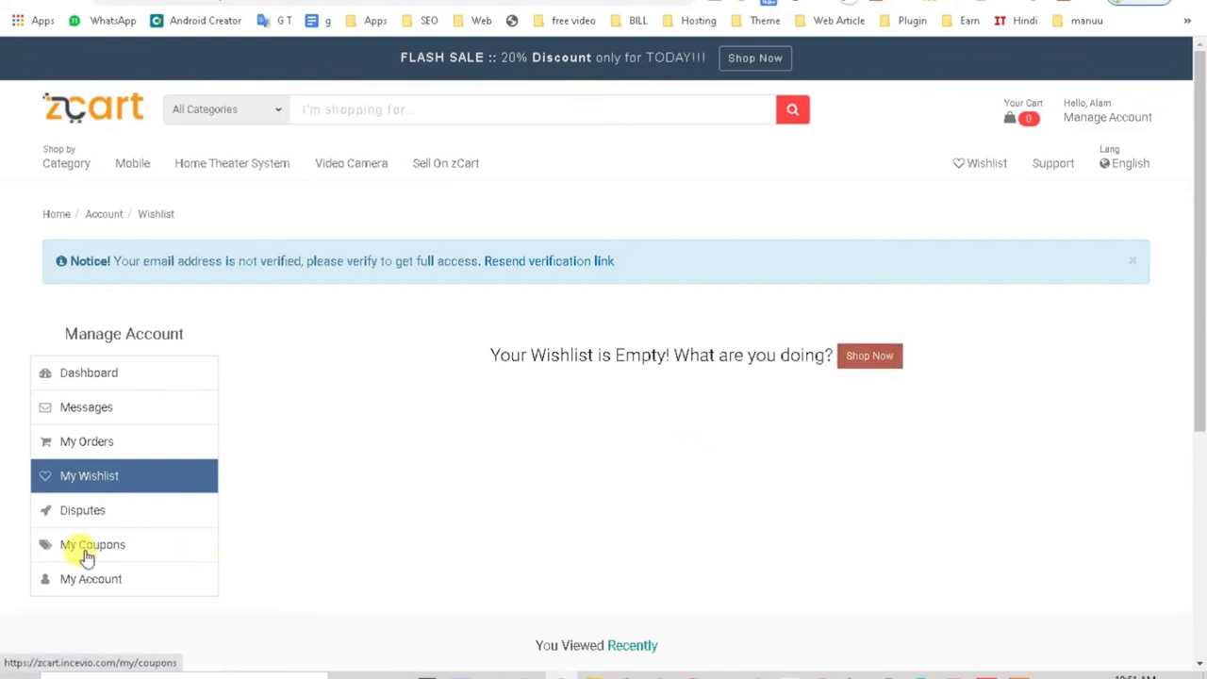
click(82, 519)
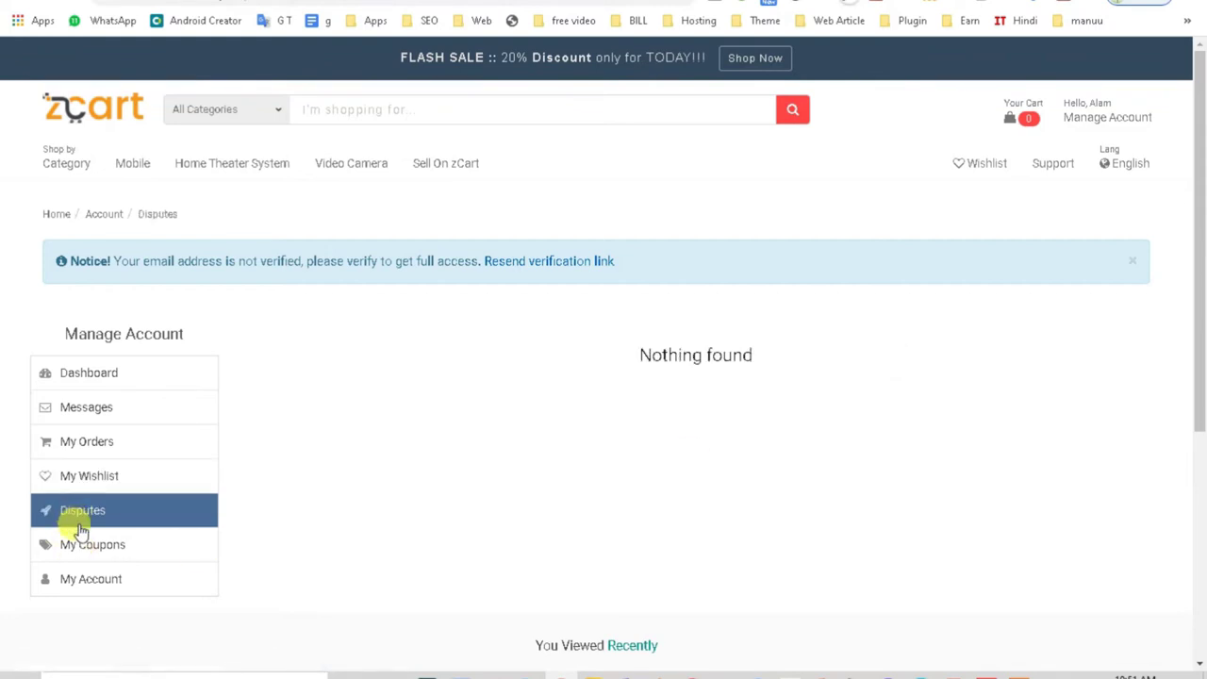
click(96, 555)
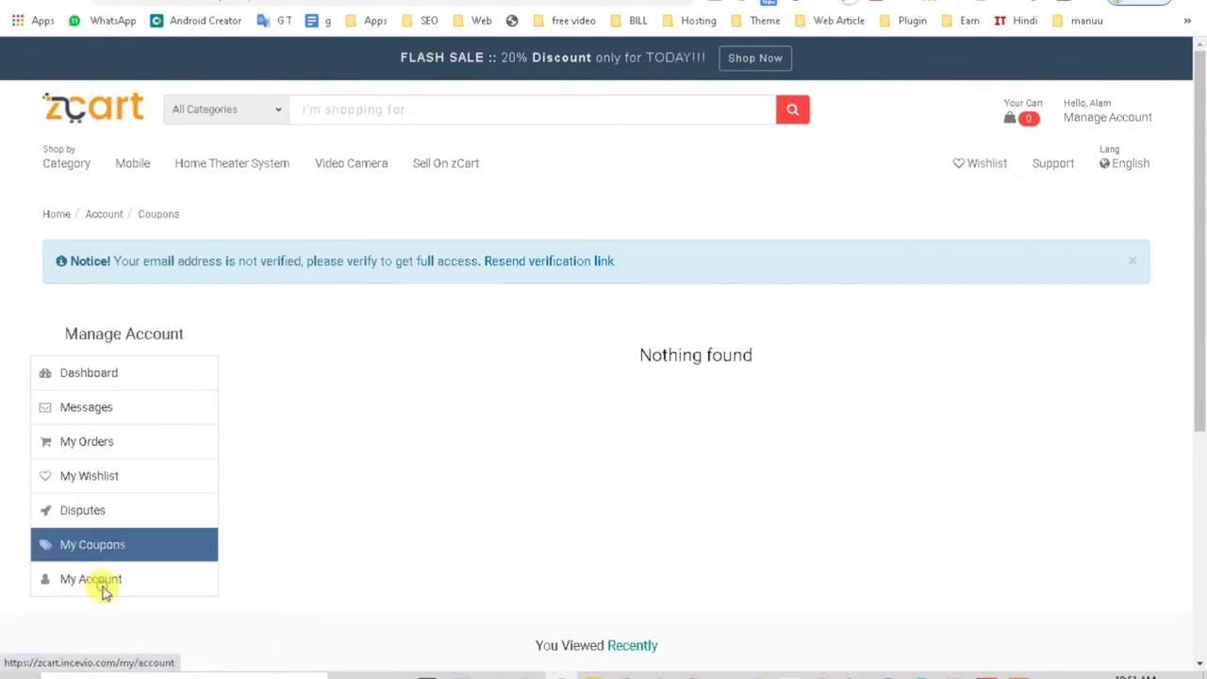
Step: Bring up the Change Password form in My Account settings, then return to the dashboard
click(103, 587)
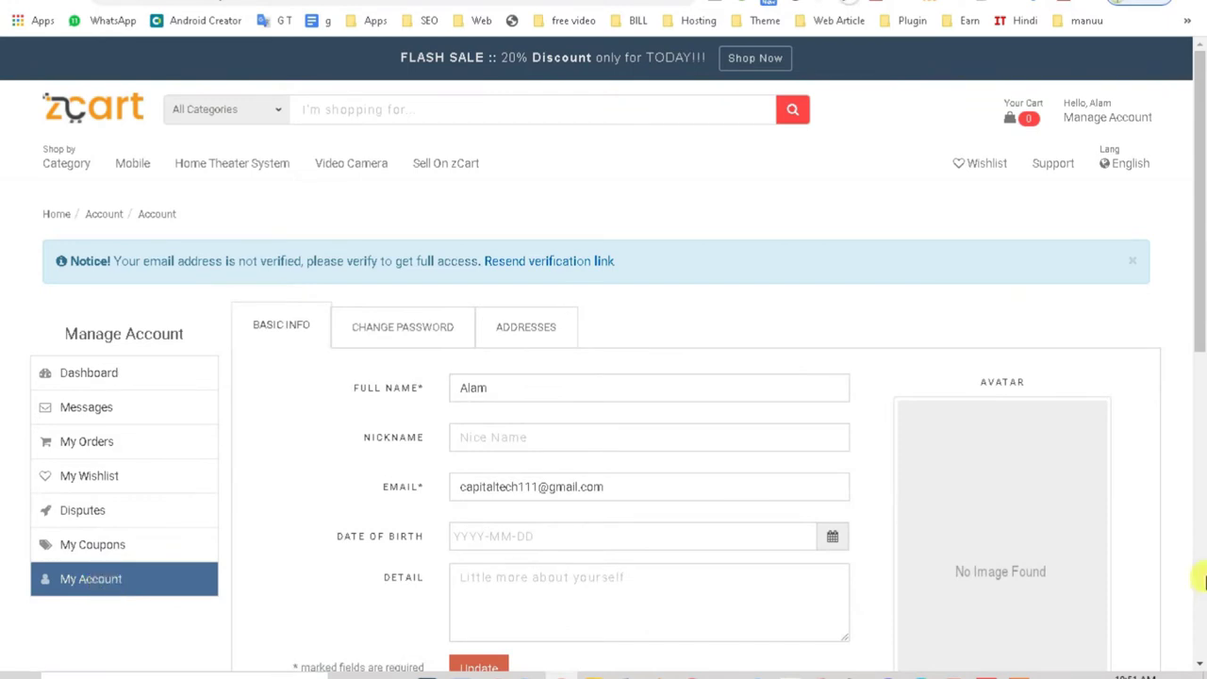
scroll(1018, 515, down, 4)
scroll(1023, 517, down, 2)
scroll(1023, 516, up, 4)
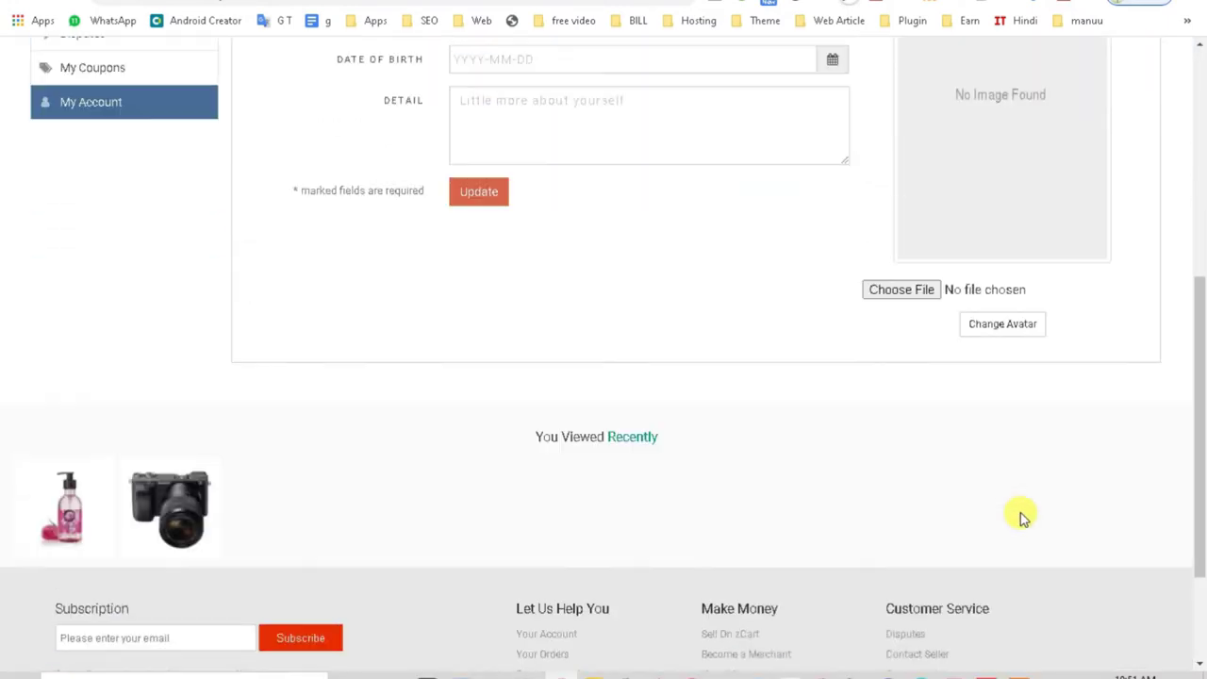
scroll(1023, 517, down, 1)
scroll(1023, 517, up, 3)
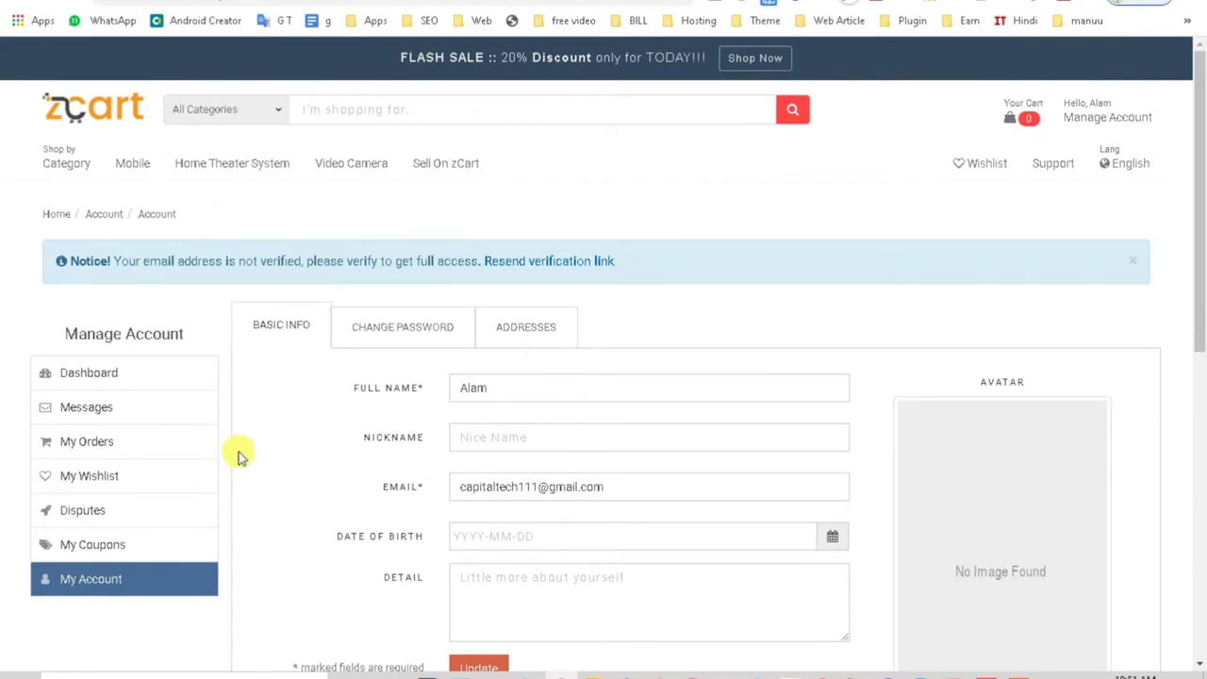
click(399, 337)
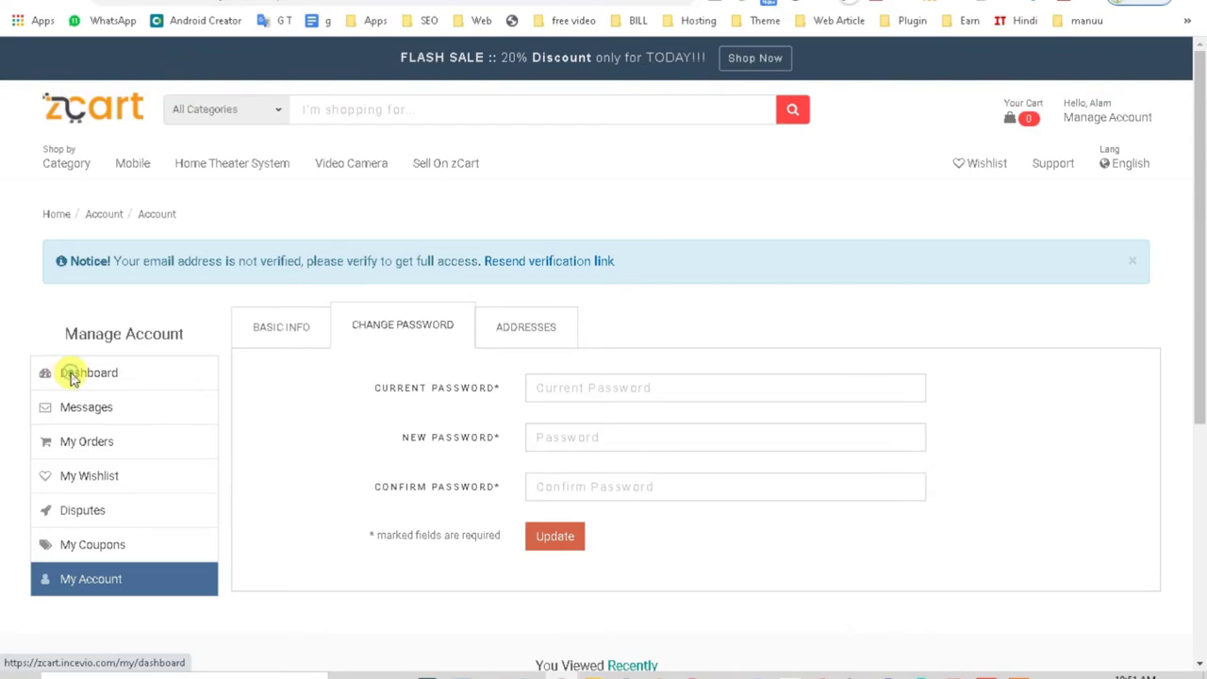
click(72, 375)
Step: Go to the zCart store home page and scroll through the storefront listings
click(87, 126)
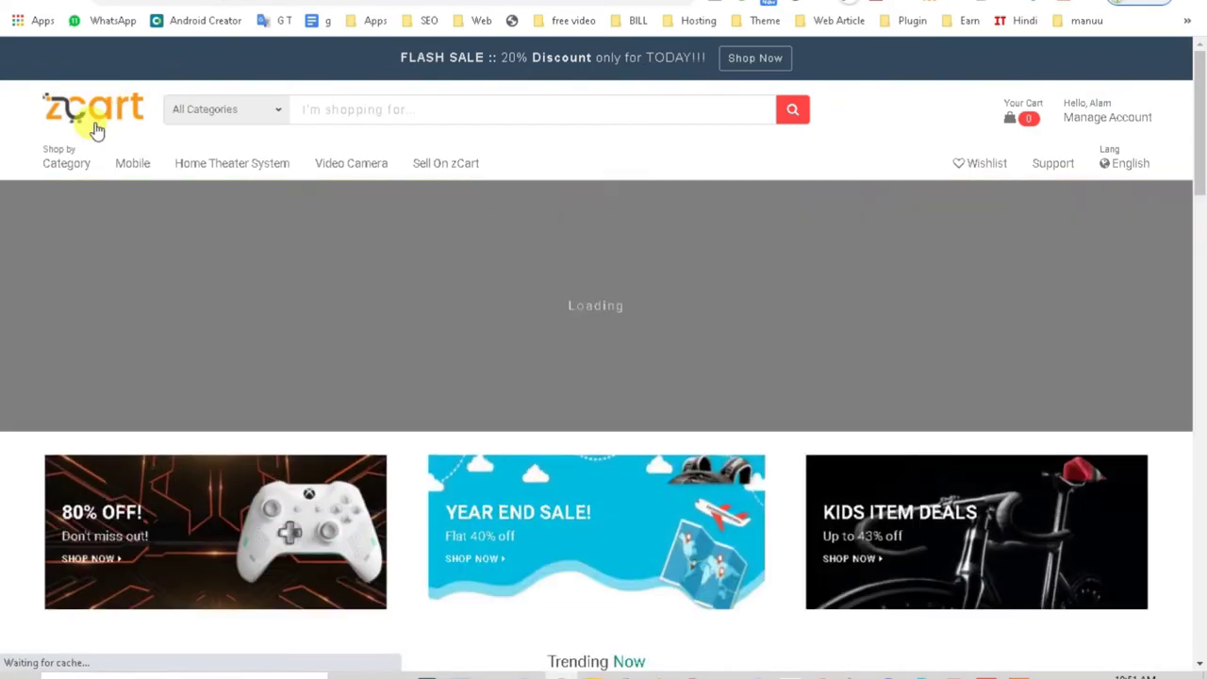
scroll(673, 440, down, 7)
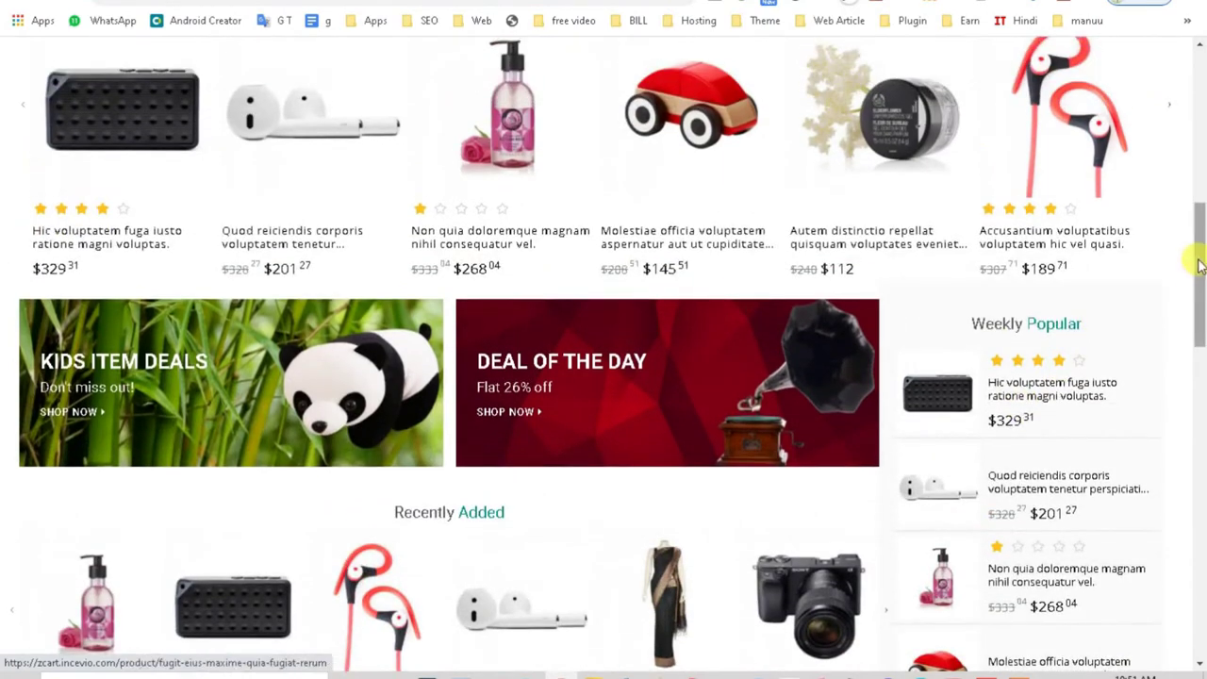
drag(1199, 266, 1196, 538)
scroll(975, 625, up, 4)
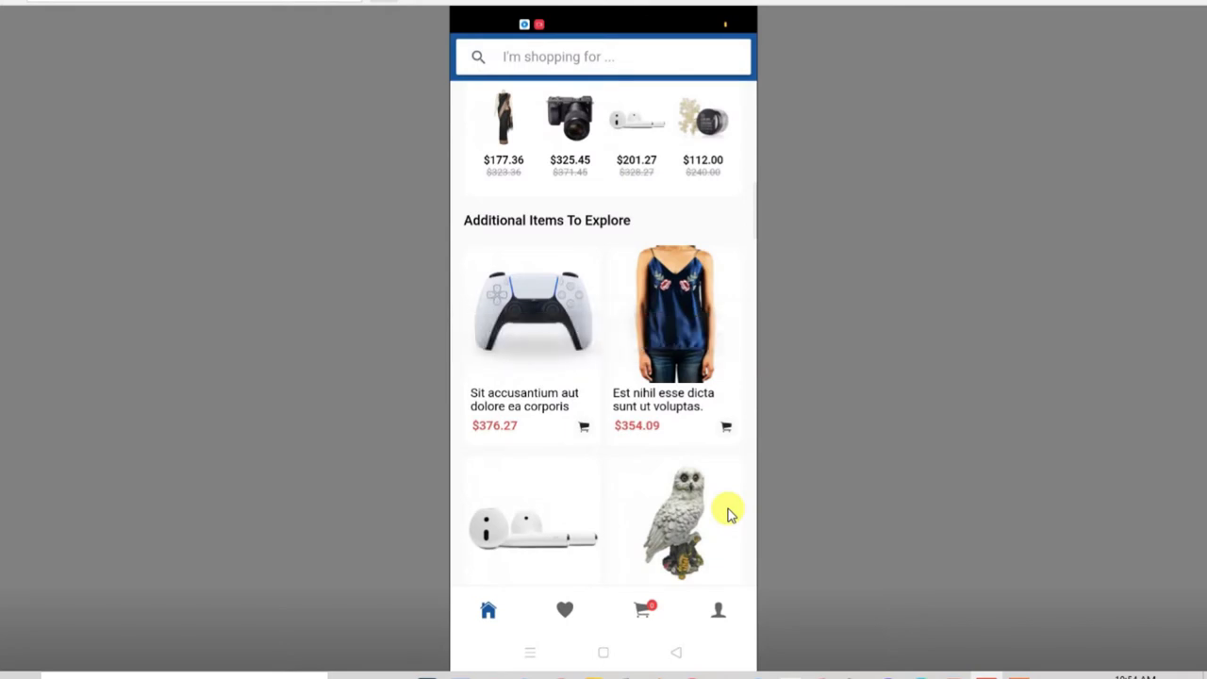
scroll(727, 511, down, 10)
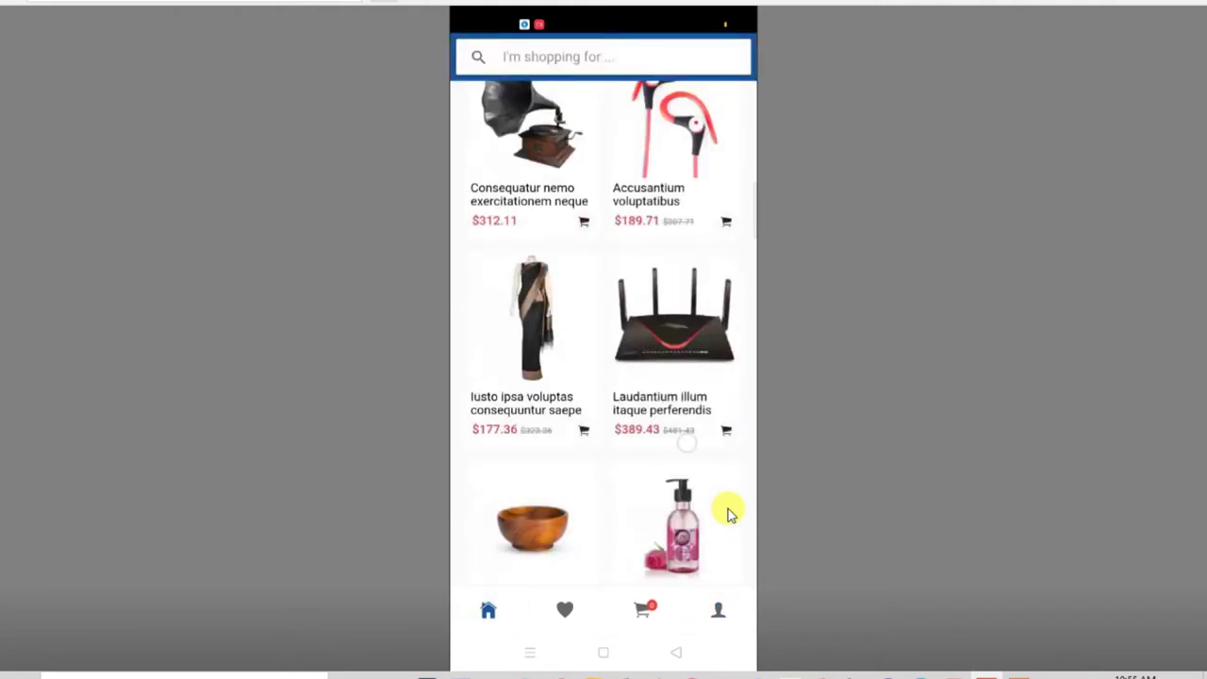
scroll(727, 512, up, 10)
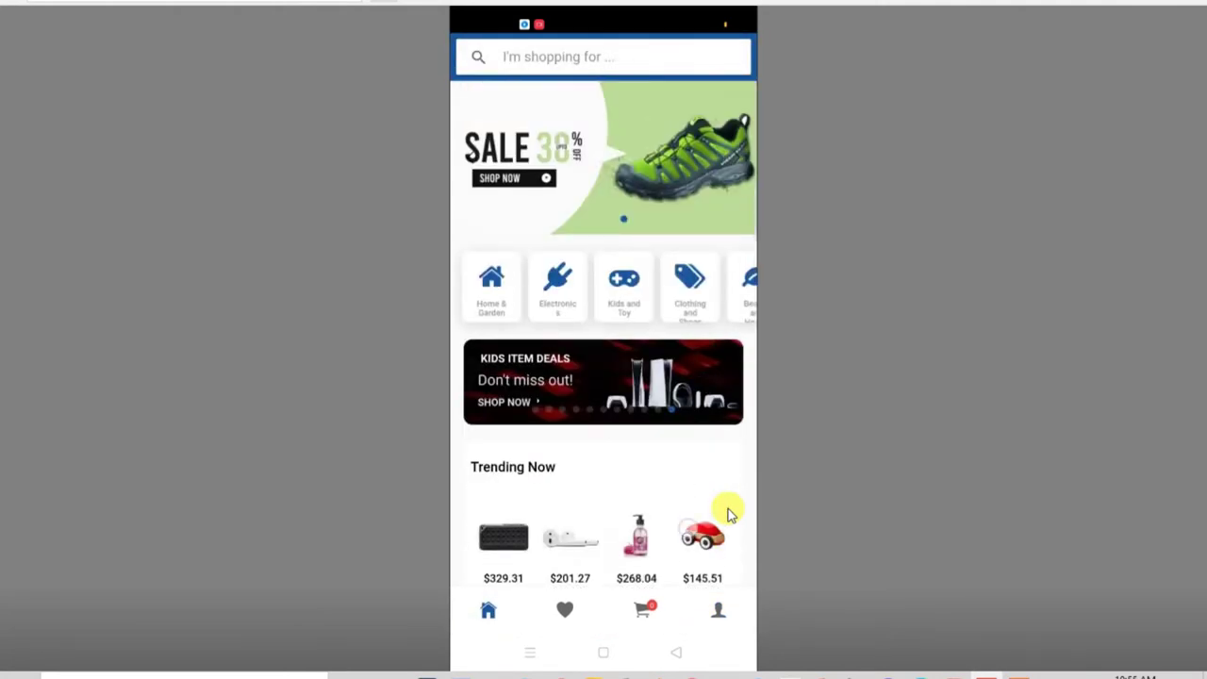
scroll(726, 511, down, 15)
scroll(727, 512, up, 5)
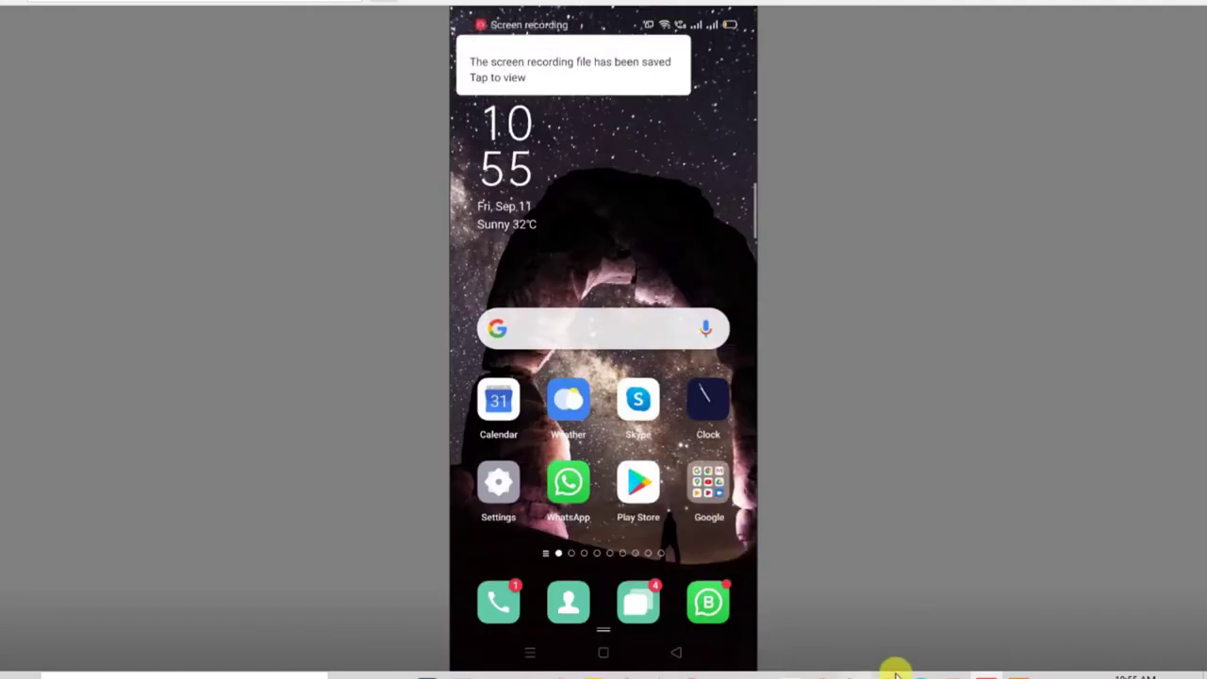
click(982, 671)
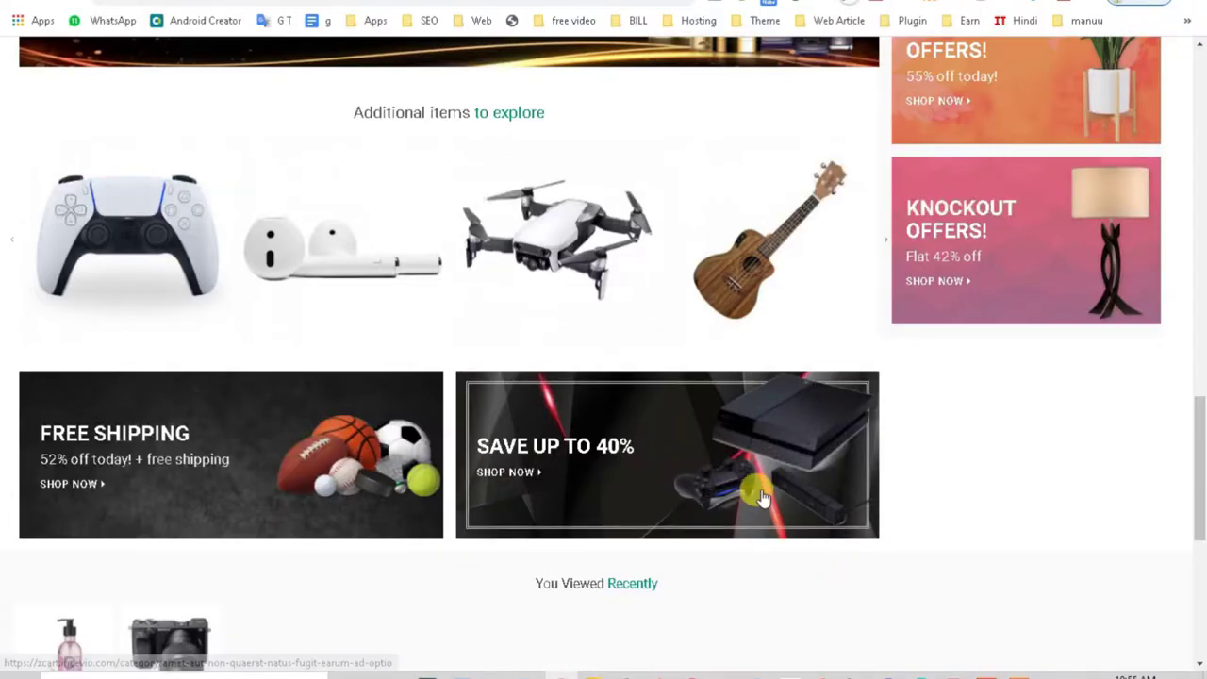
Step: Bring up the zCart demo PDF and select the Merchant Landing Page URL under Website Frontend demo
scroll(761, 497, up, 9)
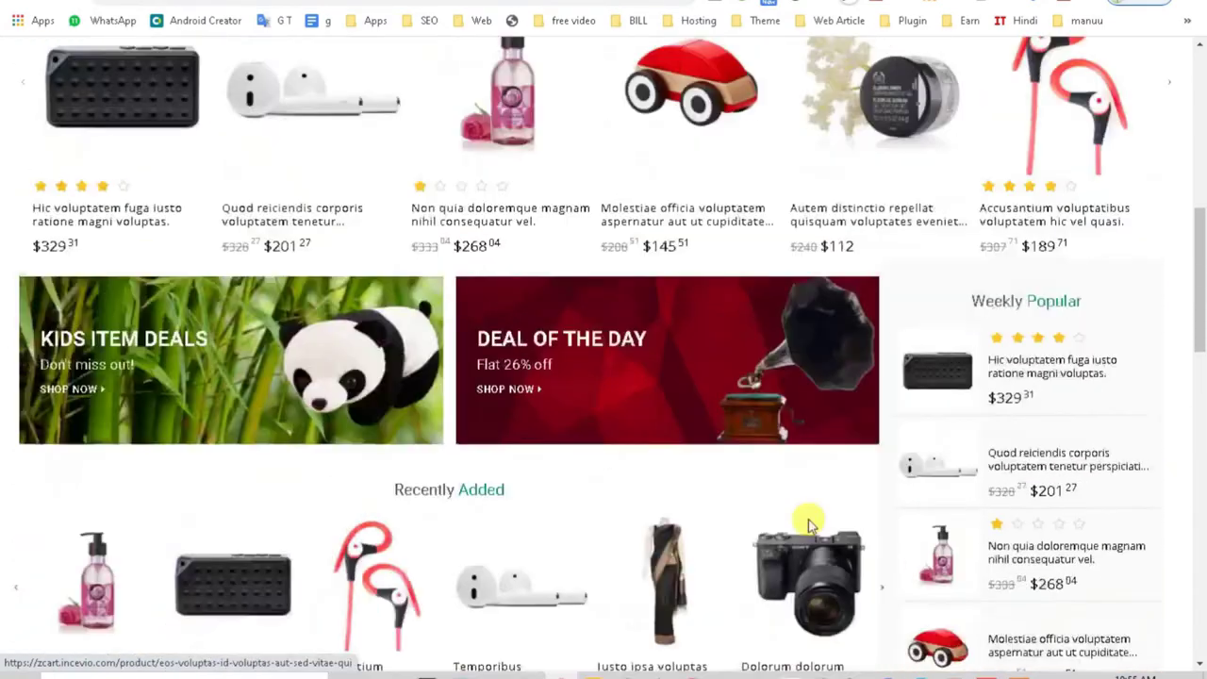
scroll(808, 522, up, 4)
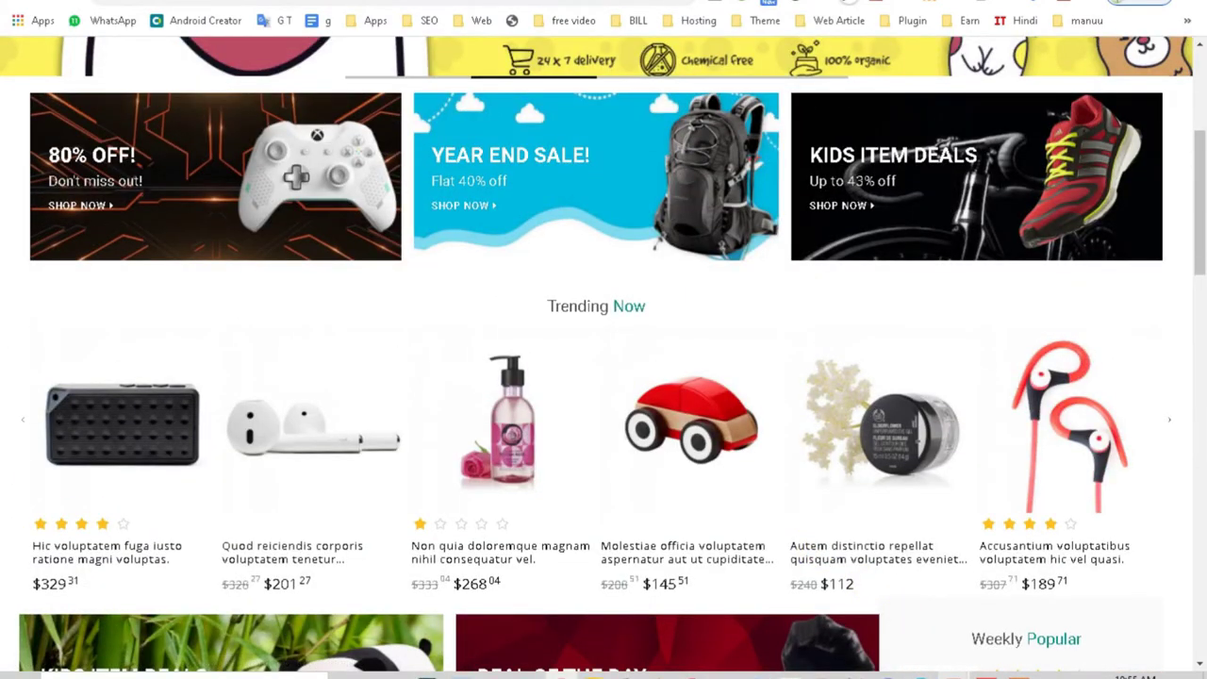
mouse_move(943, 673)
click(1012, 616)
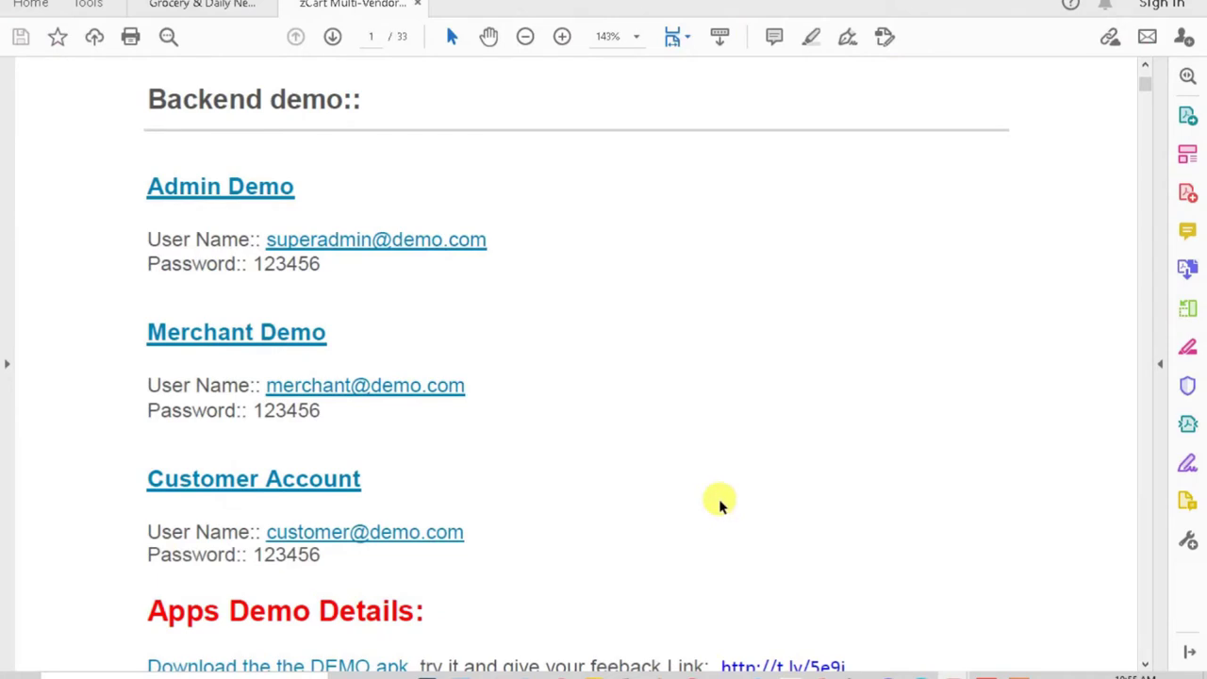
scroll(719, 505, up, 1)
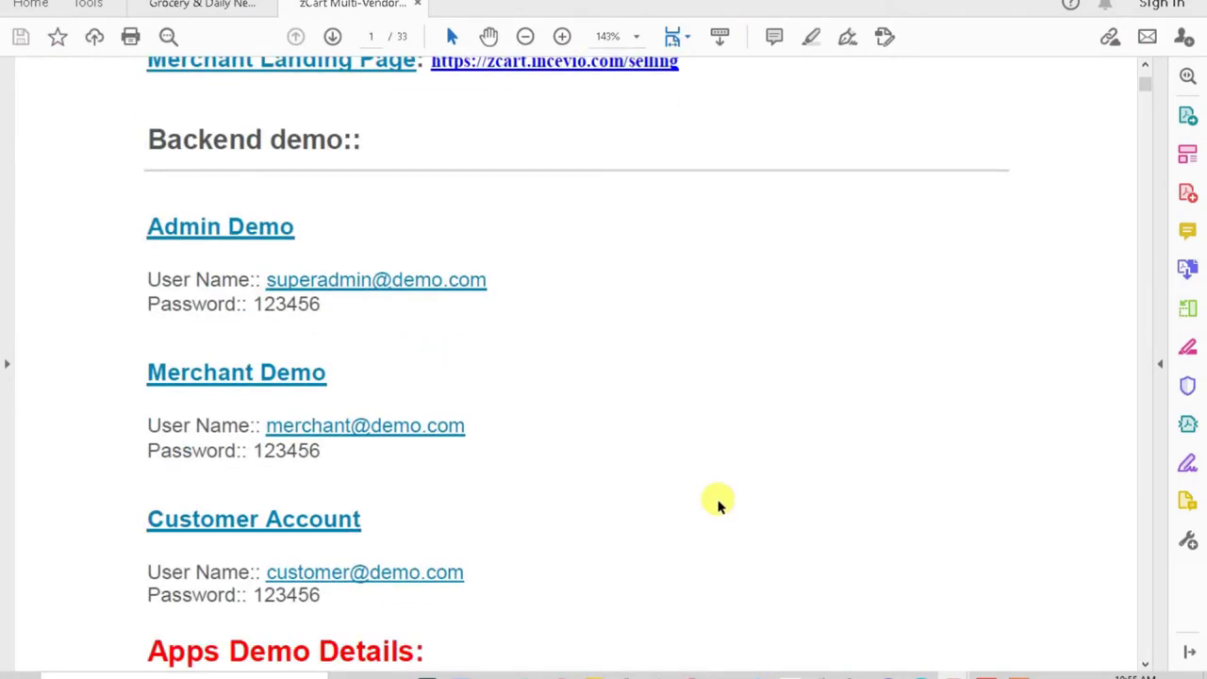
scroll(719, 505, up, 2)
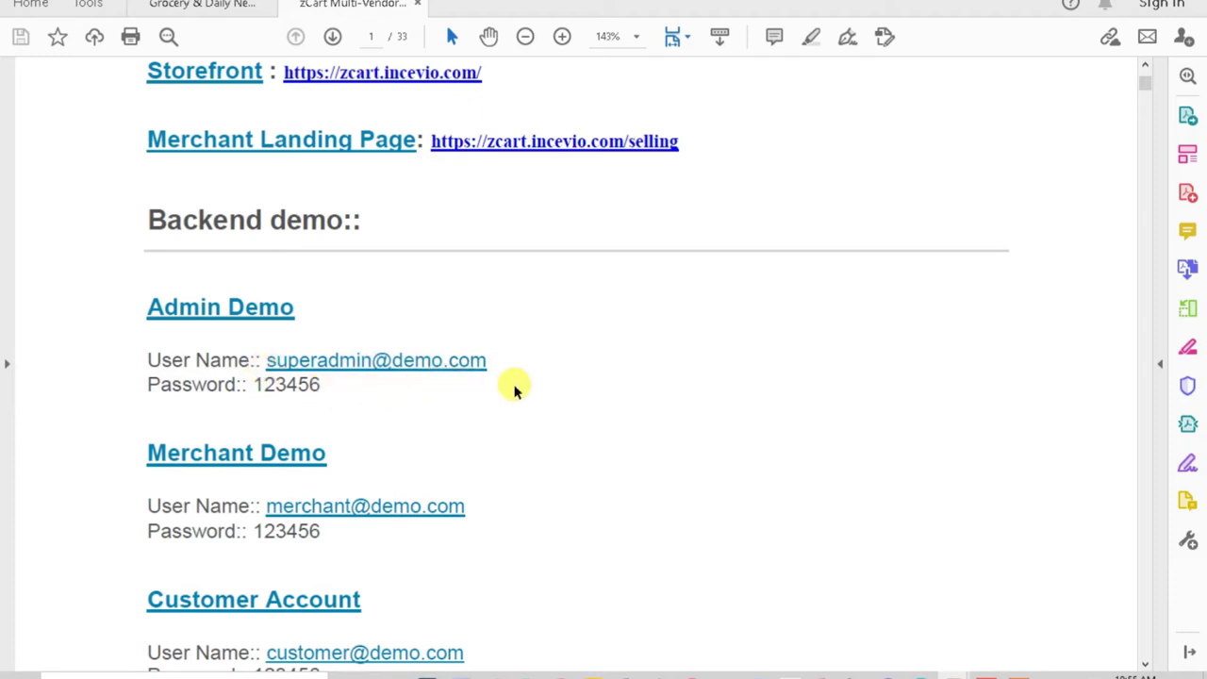
scroll(512, 385, up, 2)
scroll(515, 390, up, 1)
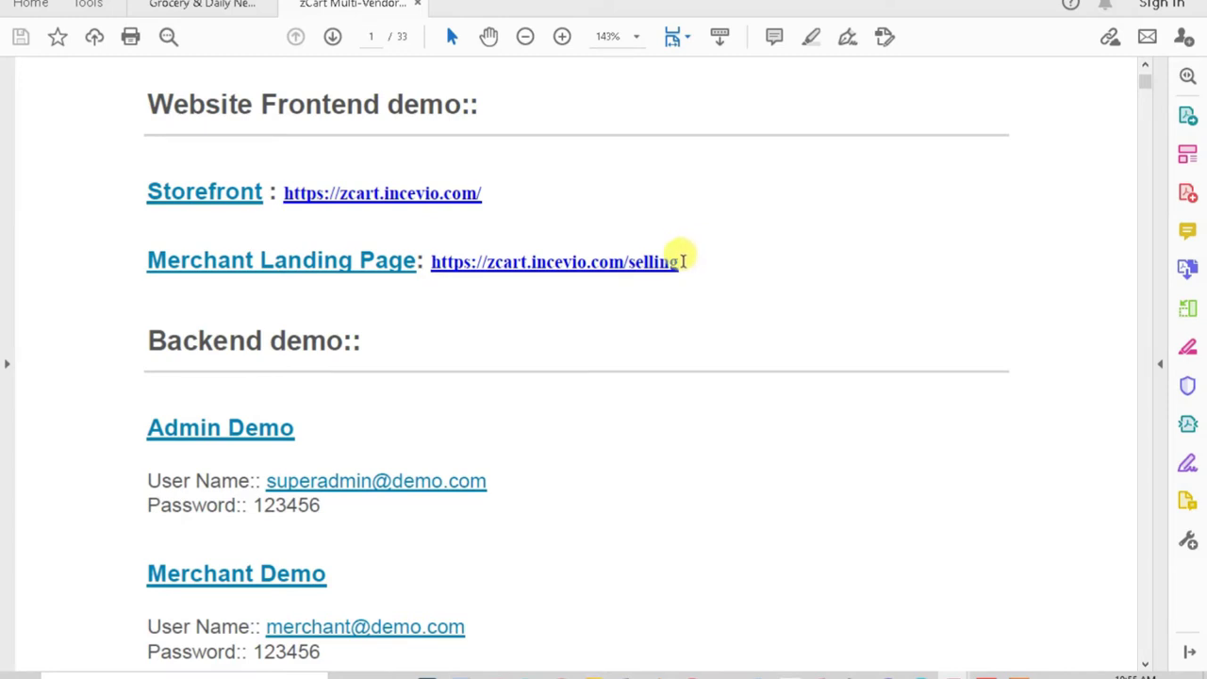
drag(681, 261, 443, 273)
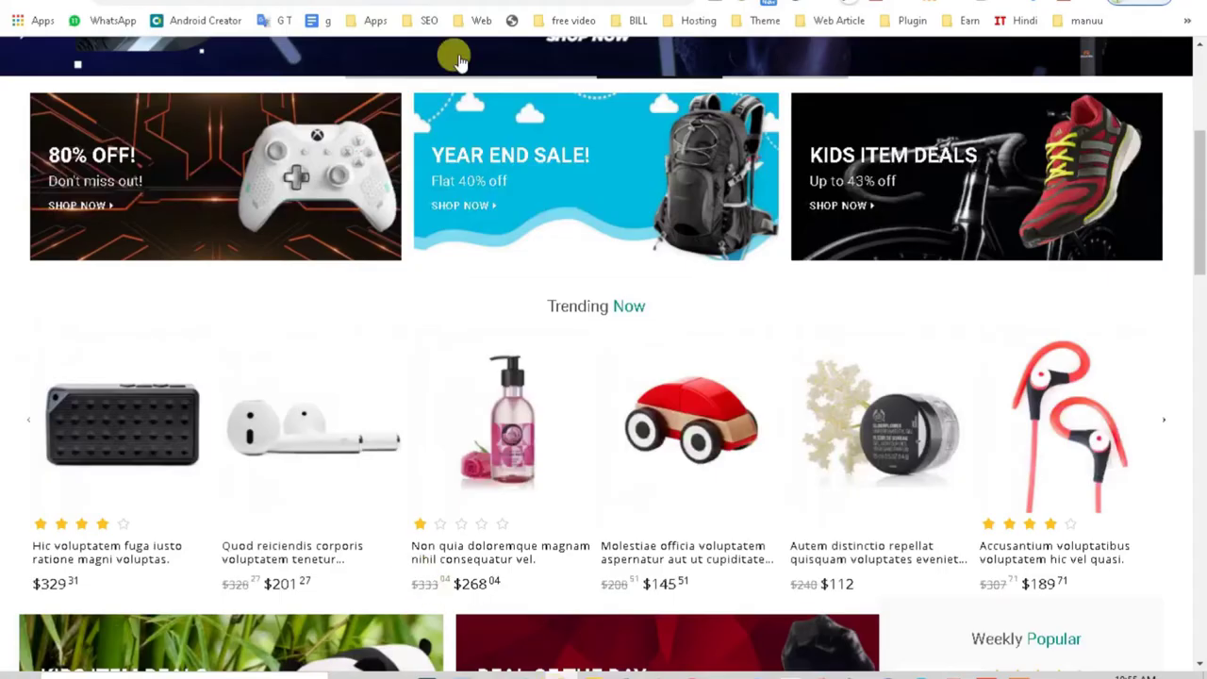
Step: Open the zCart merchant landing page with plans from $9 a month and scroll through it
key(ctrl+Tab)
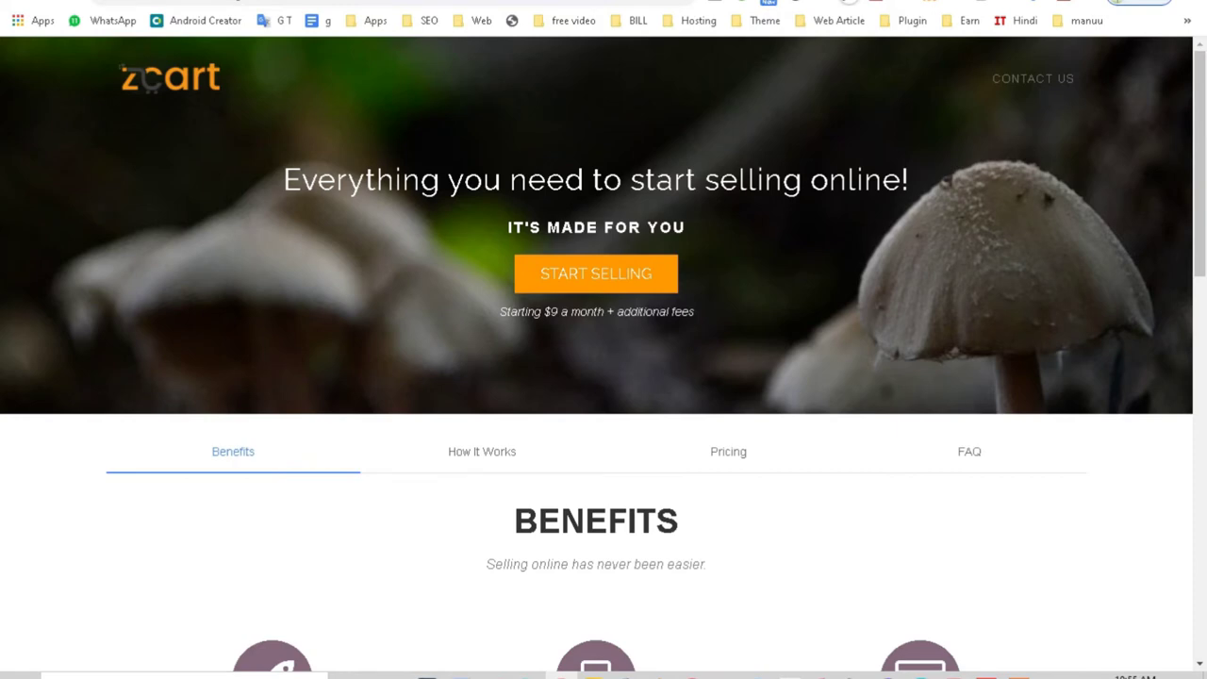
key(ctrl+Tab)
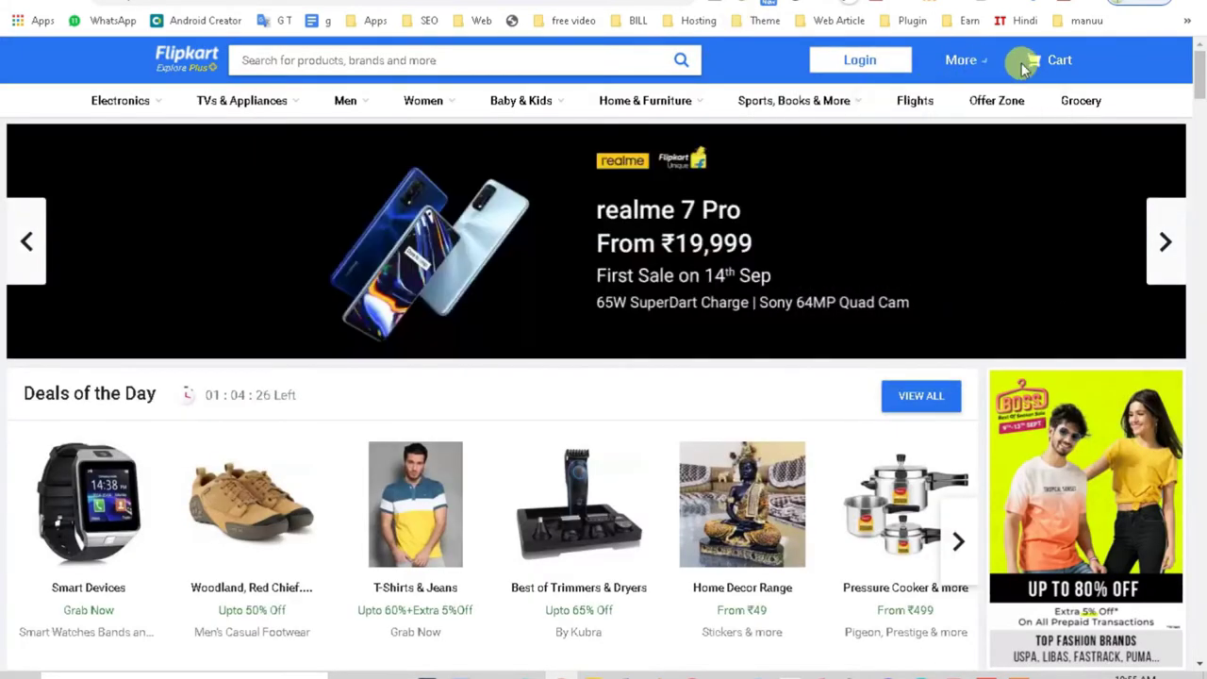
mouse_move(896, 97)
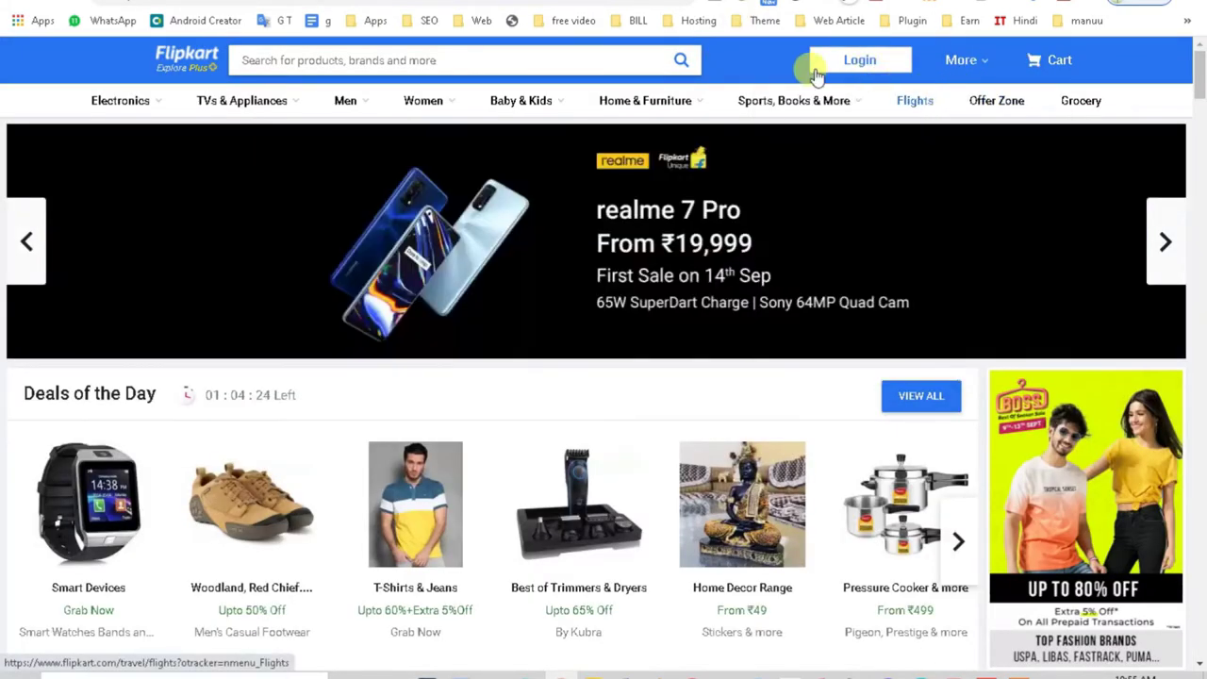
key(ctrl+Tab)
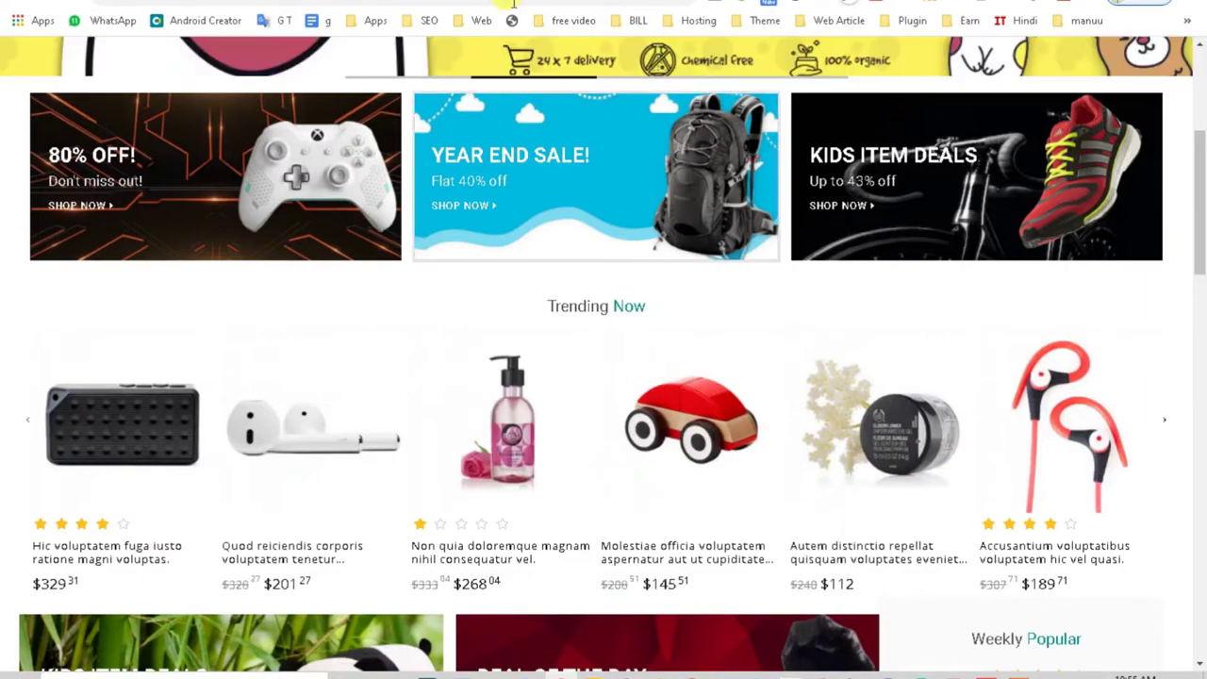
key(ctrl+Tab)
scroll(681, 482, down, 1)
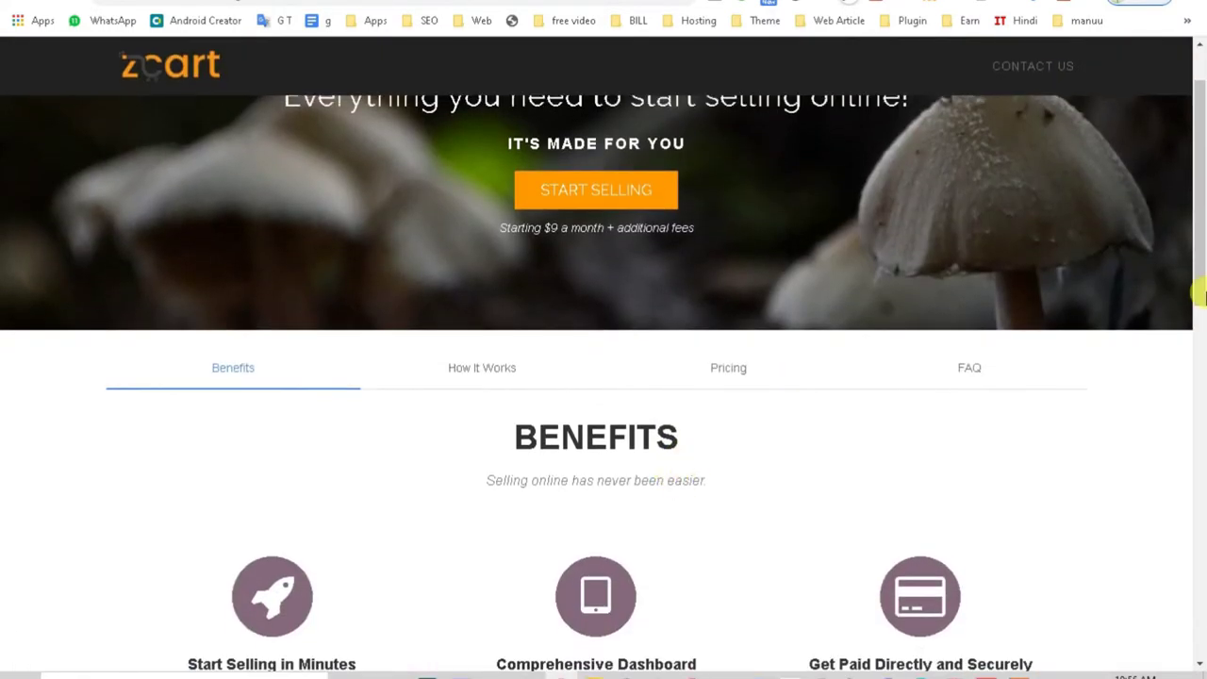
drag(1199, 296, 1191, 113)
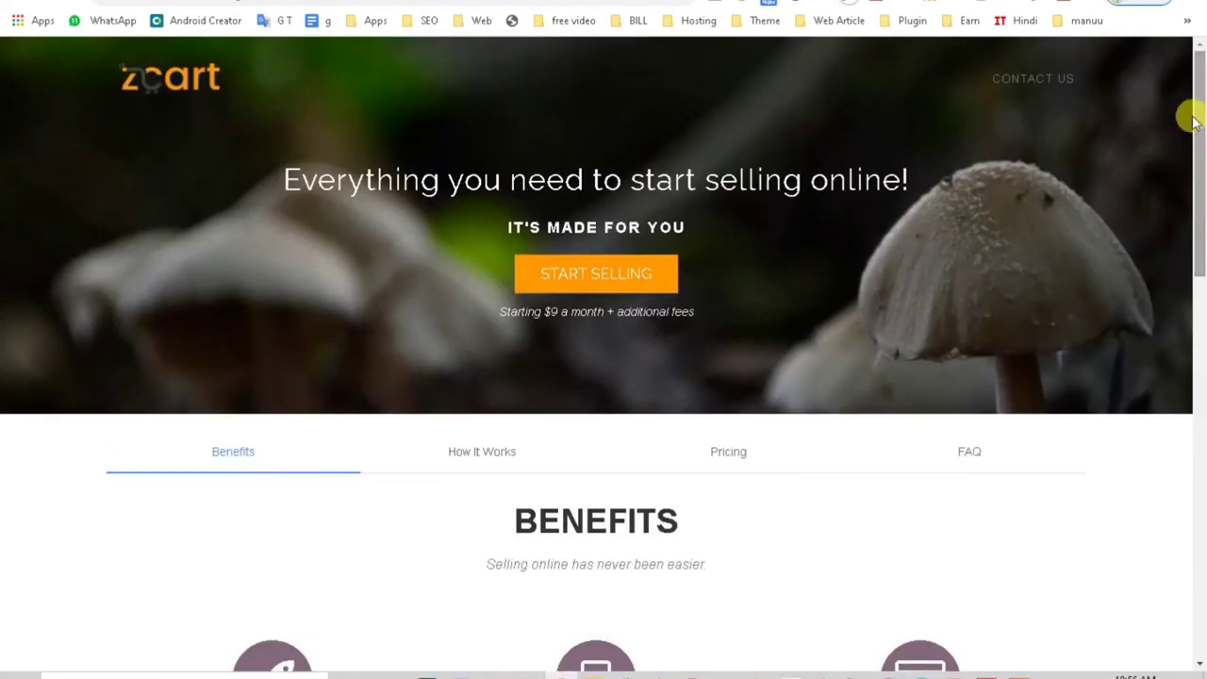
click(564, 282)
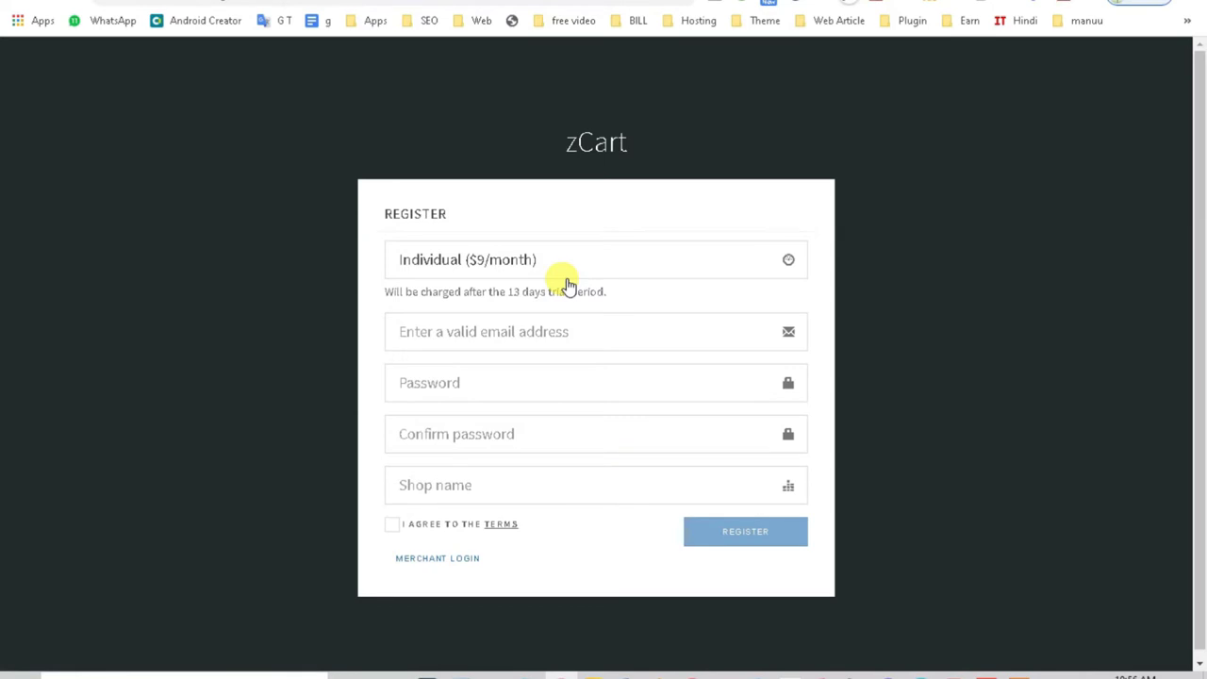
click(575, 262)
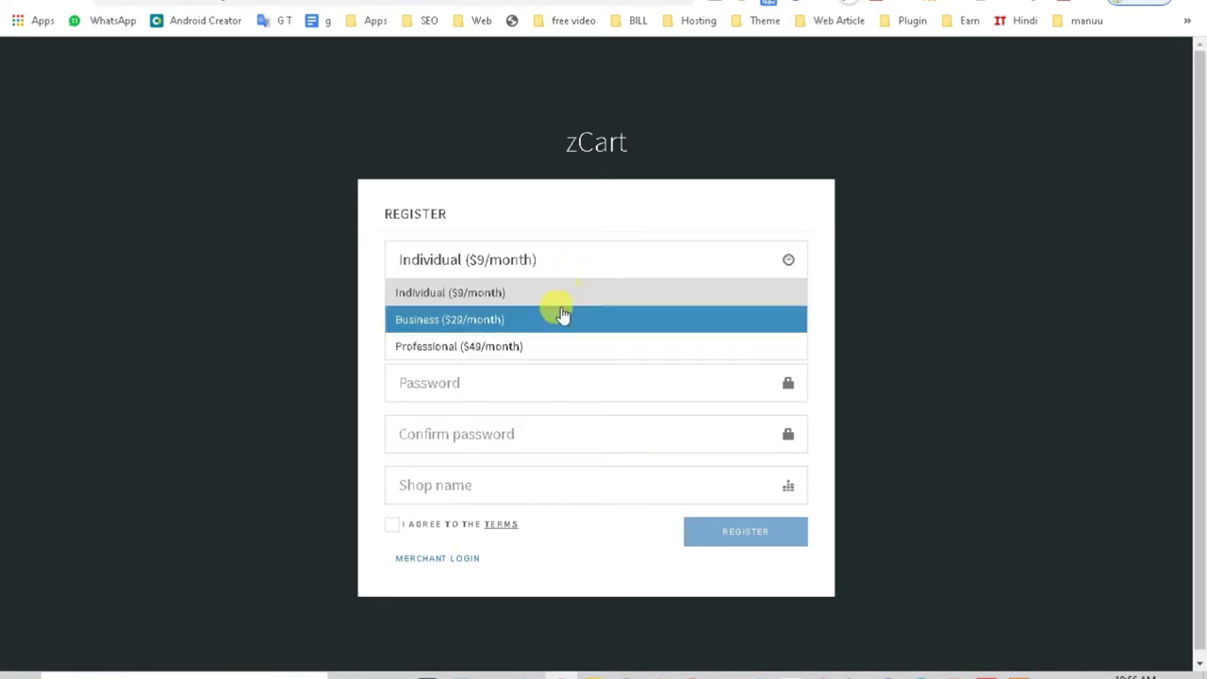
click(563, 317)
click(560, 264)
click(529, 347)
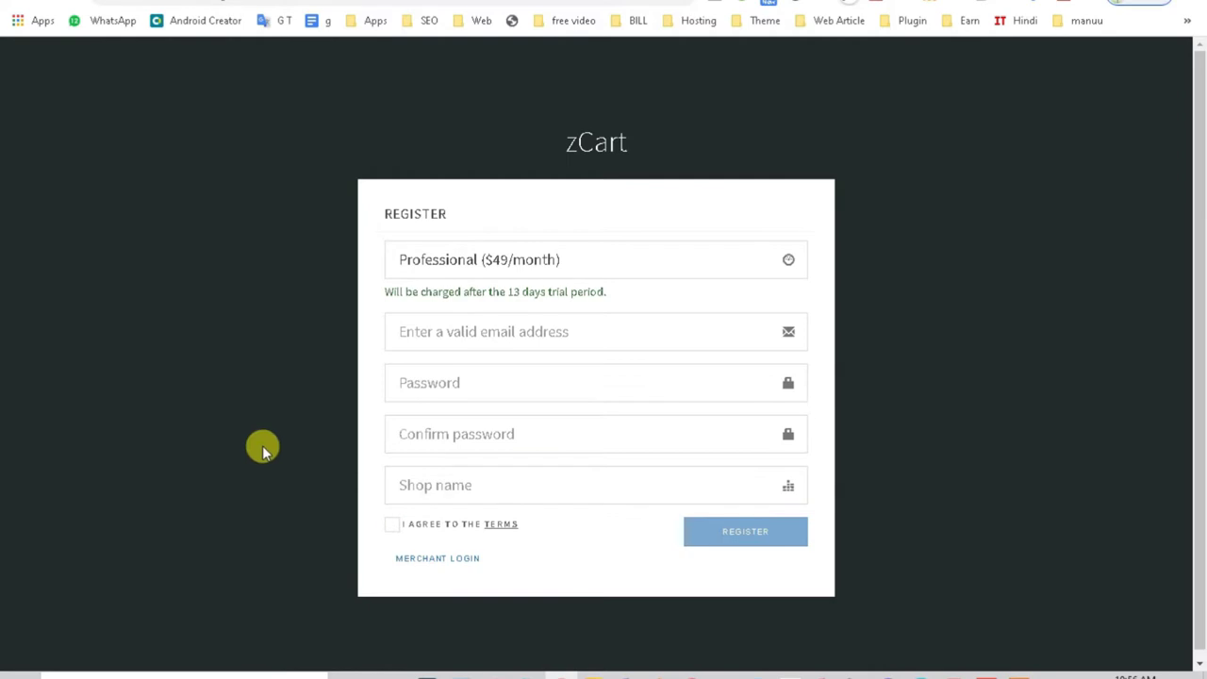
click(10, 5)
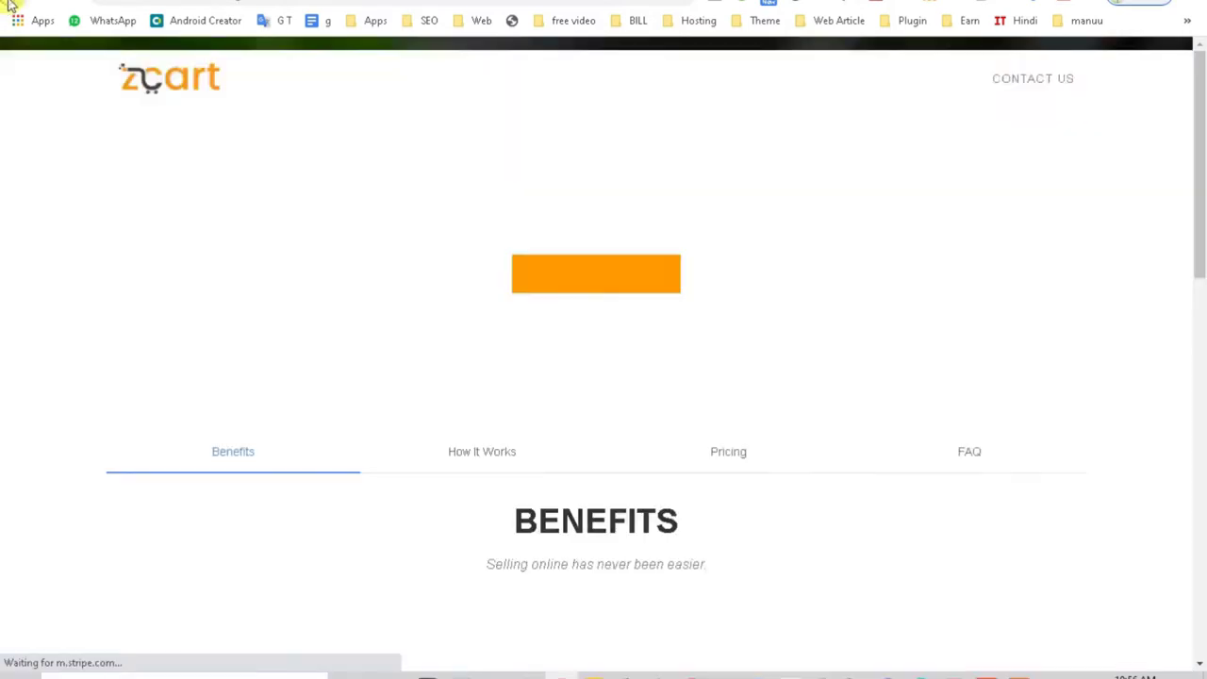
Step: Jump to the How It Works section and highlight its heading
click(482, 451)
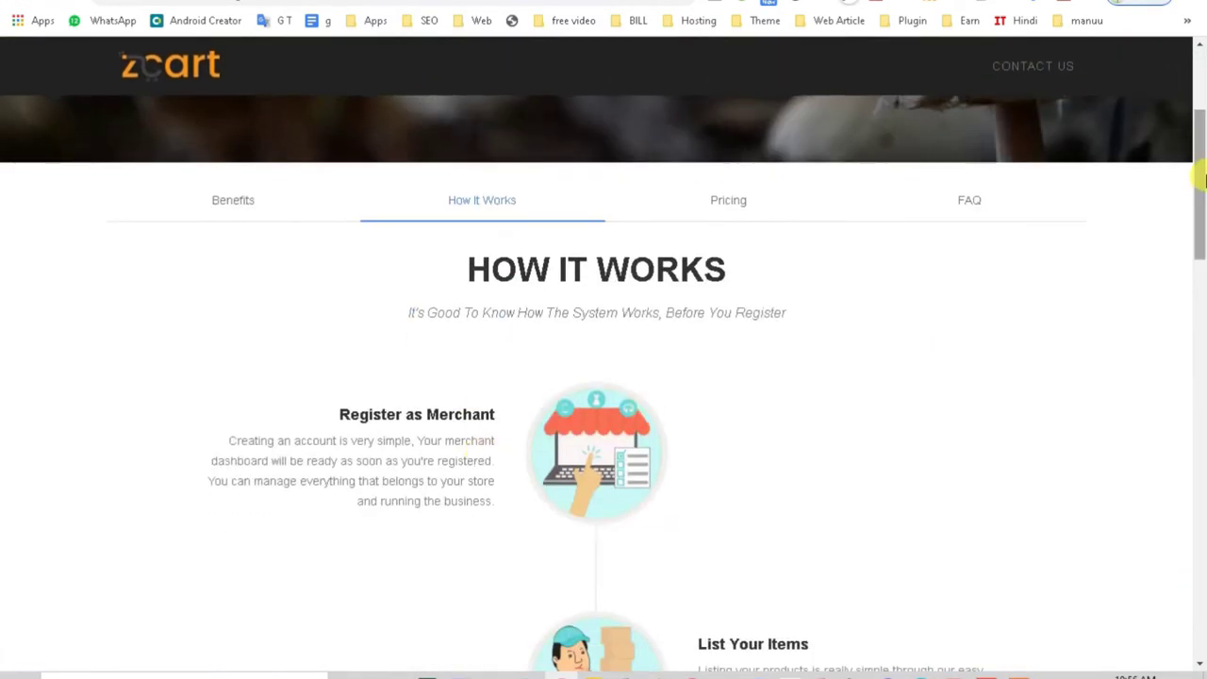
mouse_move(1198, 181)
mouse_down()
mouse_move(1198, 452)
mouse_move(1198, 176)
mouse_up()
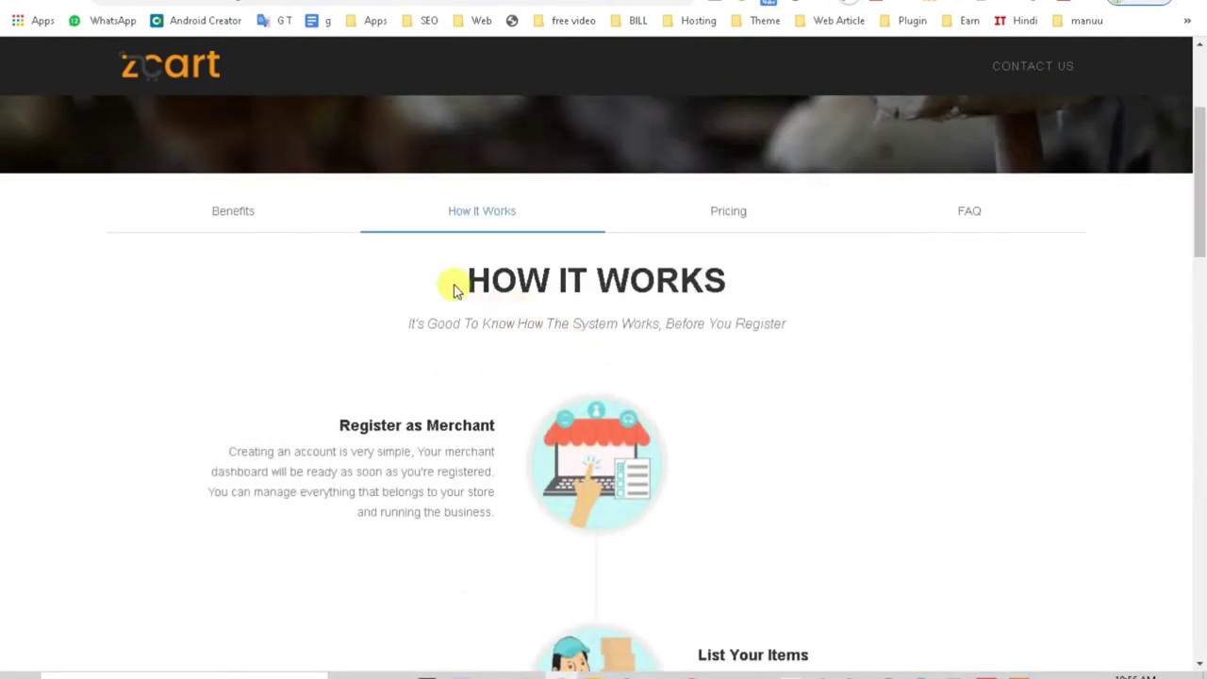
drag(452, 280, 862, 291)
click(311, 421)
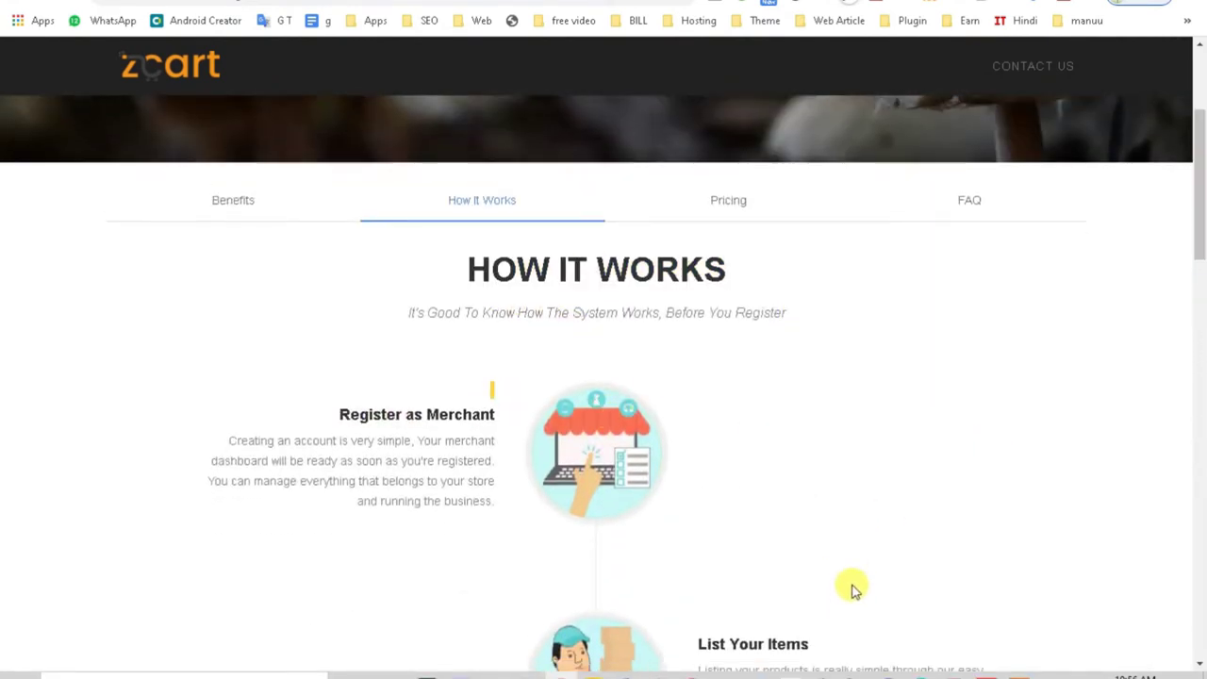
Step: Scroll down and highlight the Sell & Fulfill Orders step heading
scroll(763, 417, down, 3)
drag(694, 319, 850, 324)
scroll(851, 324, down, 2)
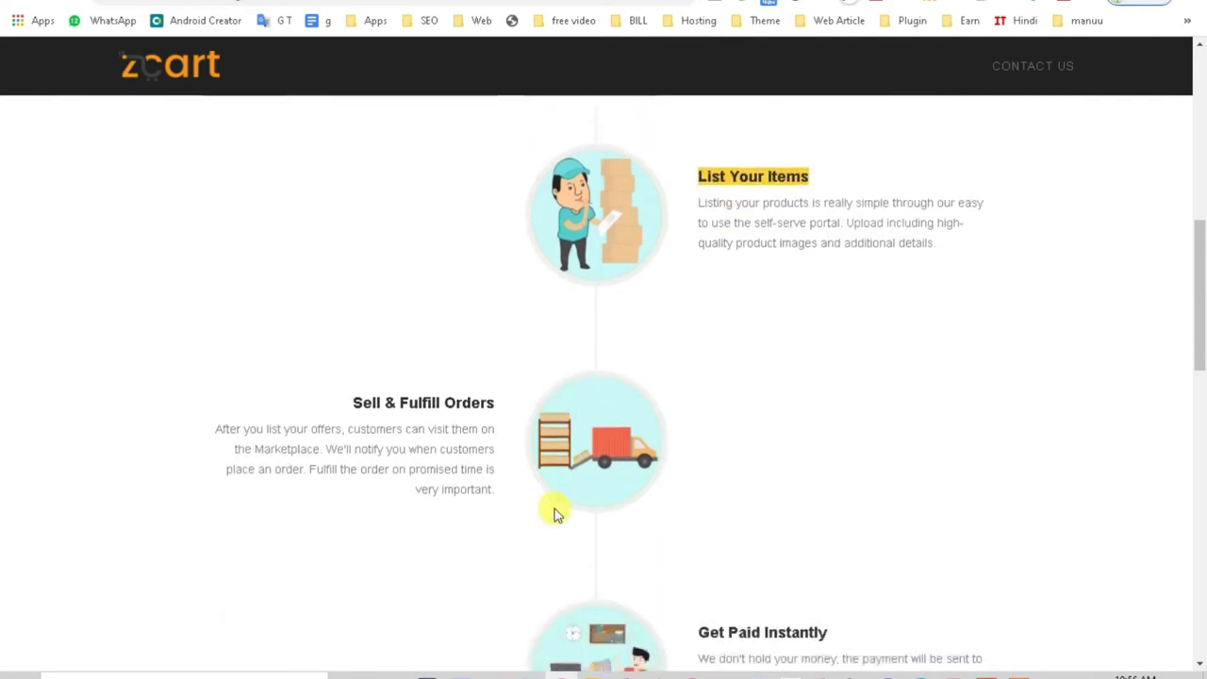
drag(340, 375, 512, 380)
click(512, 380)
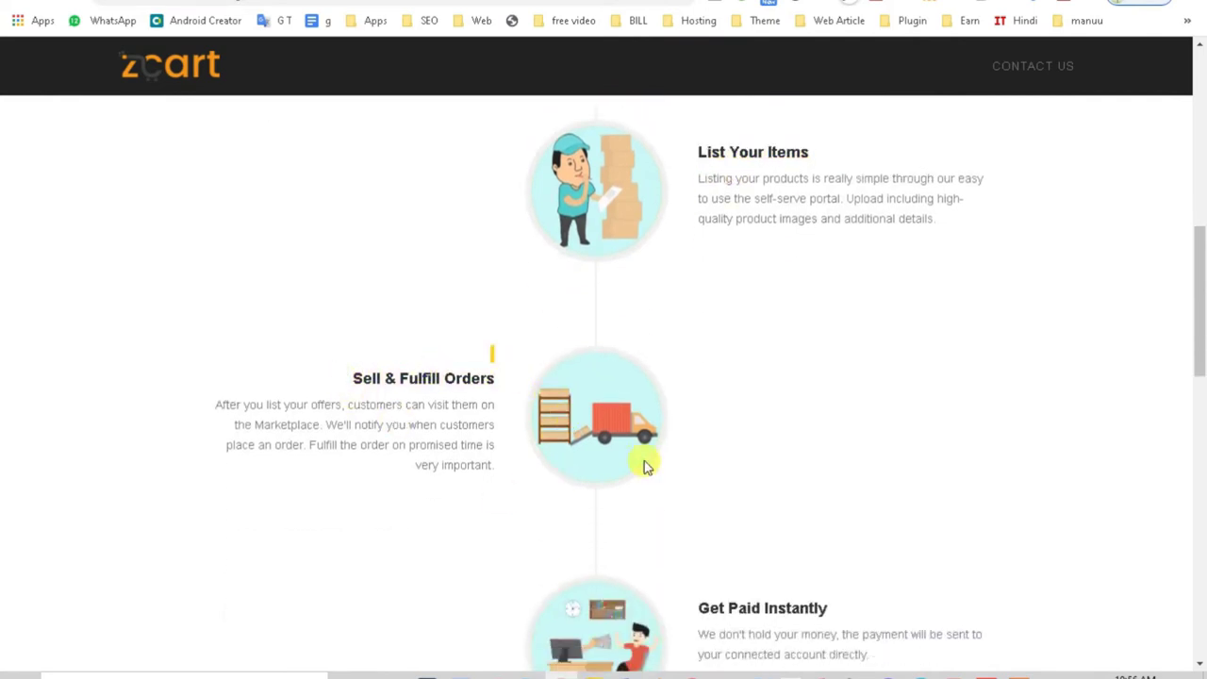
triple_click(369, 378)
Step: Highlight Get Paid Instantly, scroll to the footer contact form, then drag back up to How It Works
scroll(385, 451, down, 2)
scroll(385, 451, down, 2)
scroll(385, 451, up, 2)
drag(709, 440, 887, 451)
scroll(886, 451, down, 4)
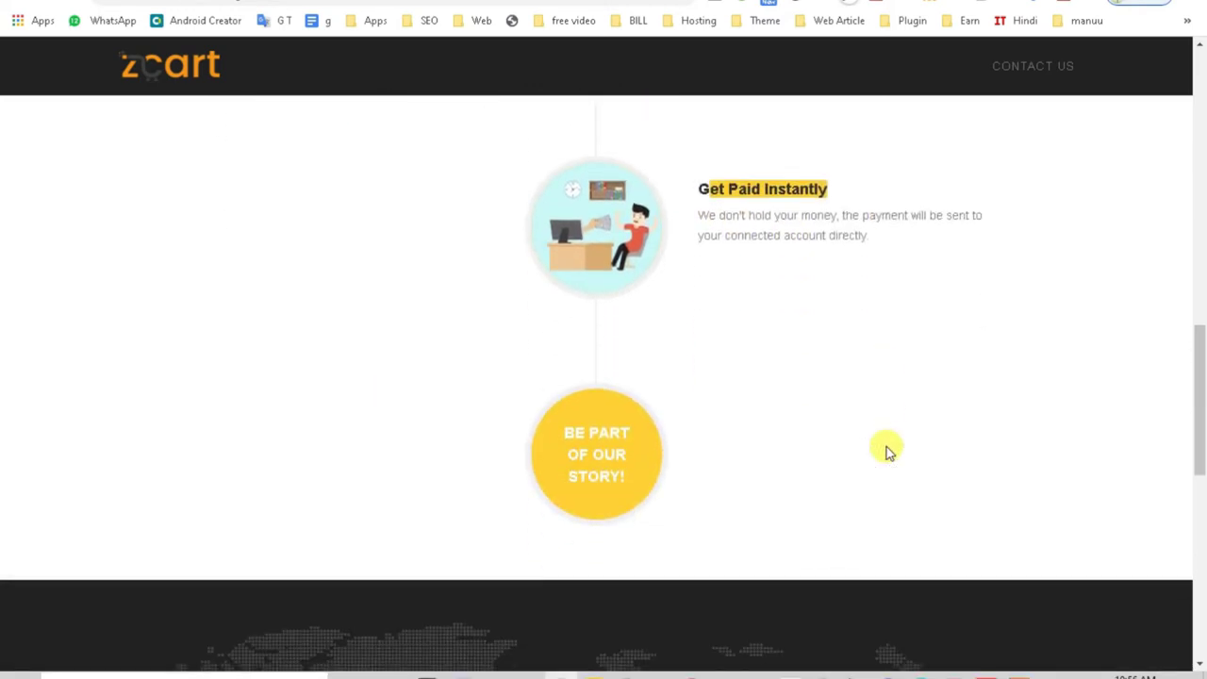
scroll(886, 458, up, 1)
scroll(886, 458, down, 4)
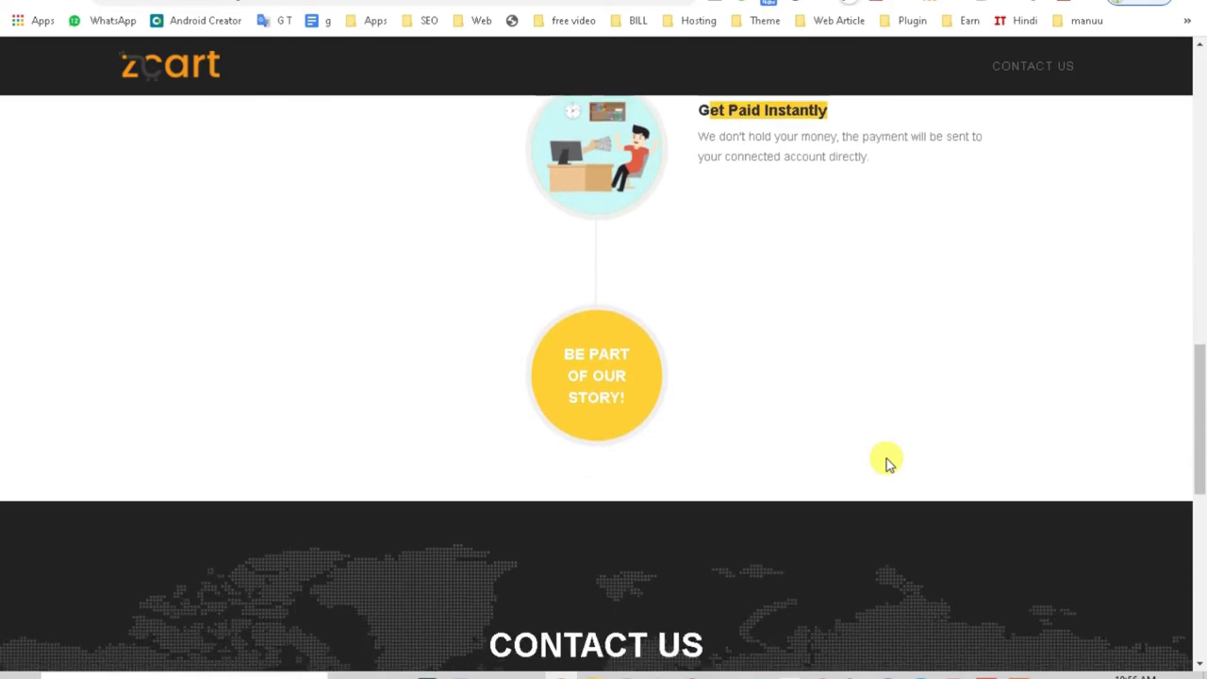
scroll(1110, 443, down, 4)
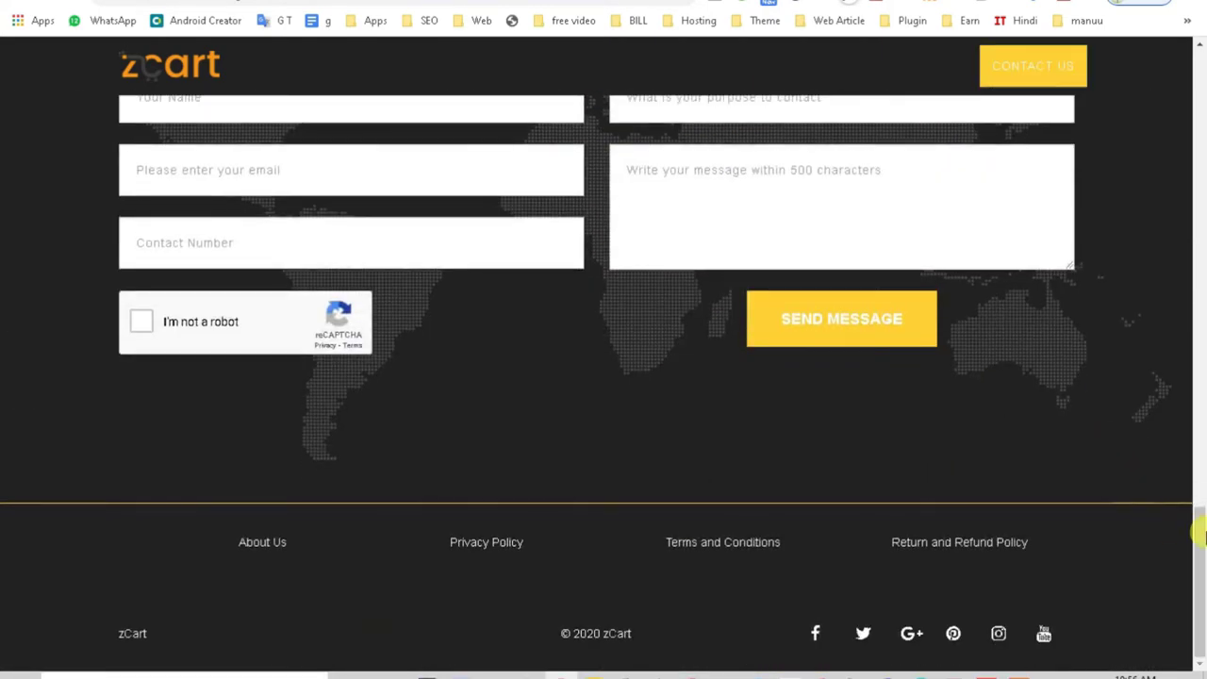
drag(1198, 525, 1200, 82)
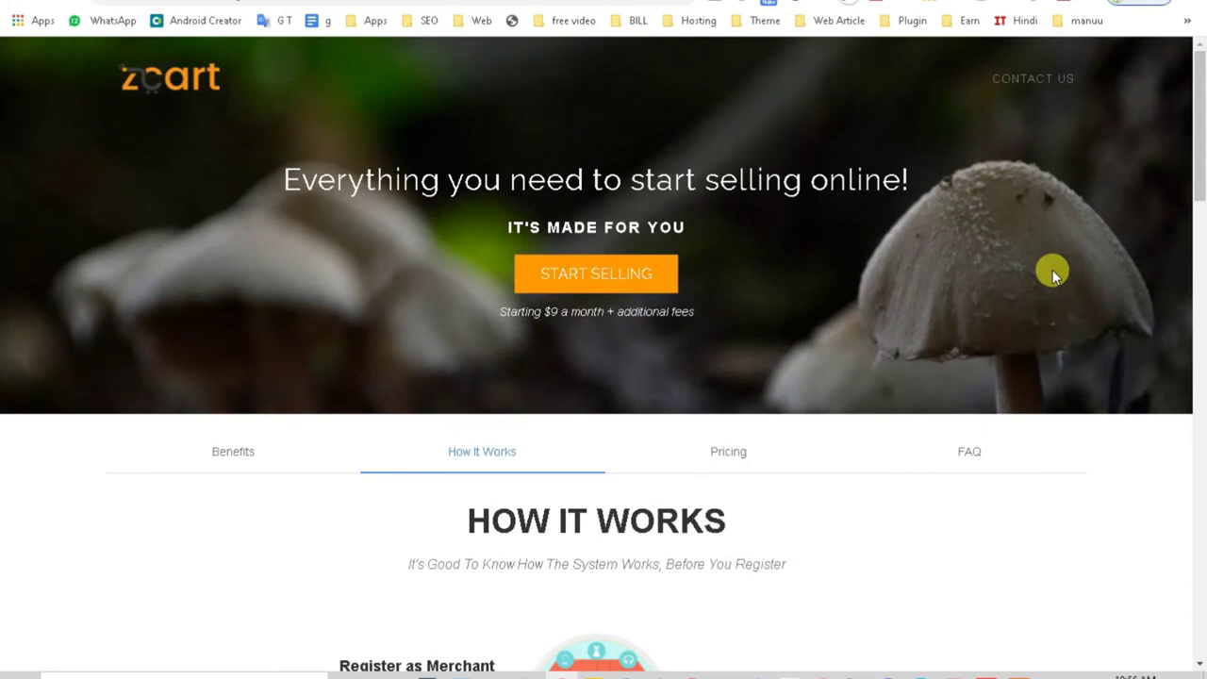
Step: Review the $9, $29 and $49 subscription plans in the Pricing section
click(726, 443)
drag(1203, 272, 1203, 241)
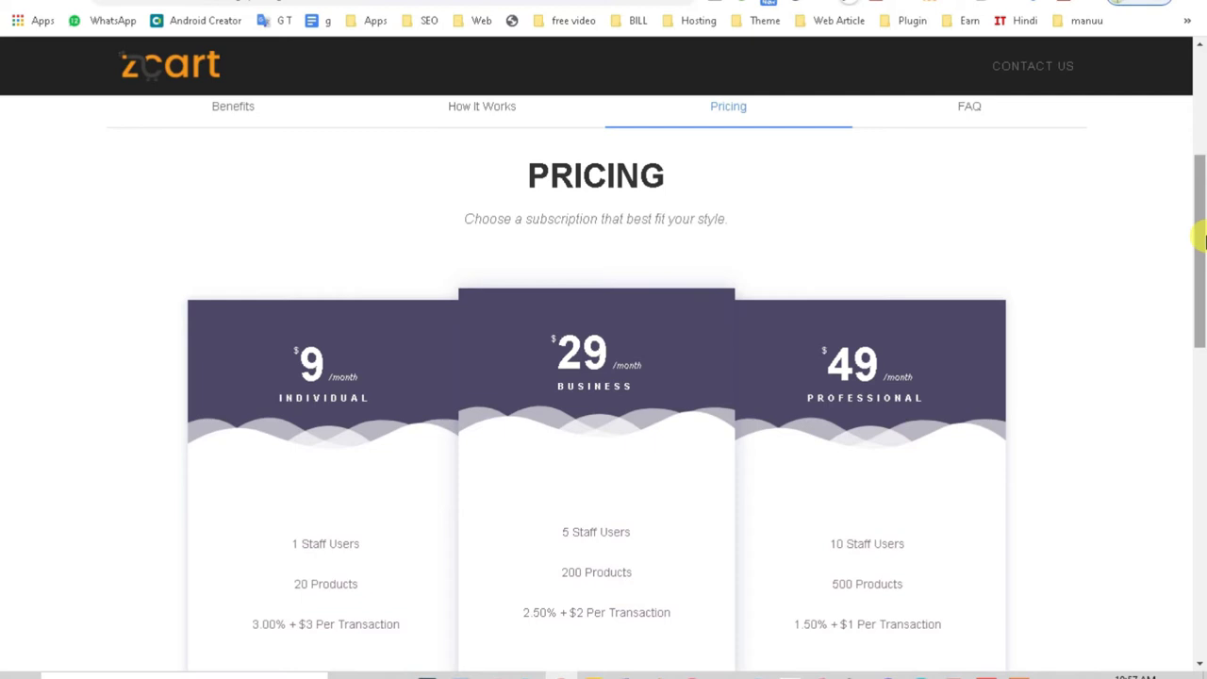
mouse_move(1202, 240)
mouse_down()
mouse_move(1201, 431)
mouse_move(1202, 259)
mouse_up()
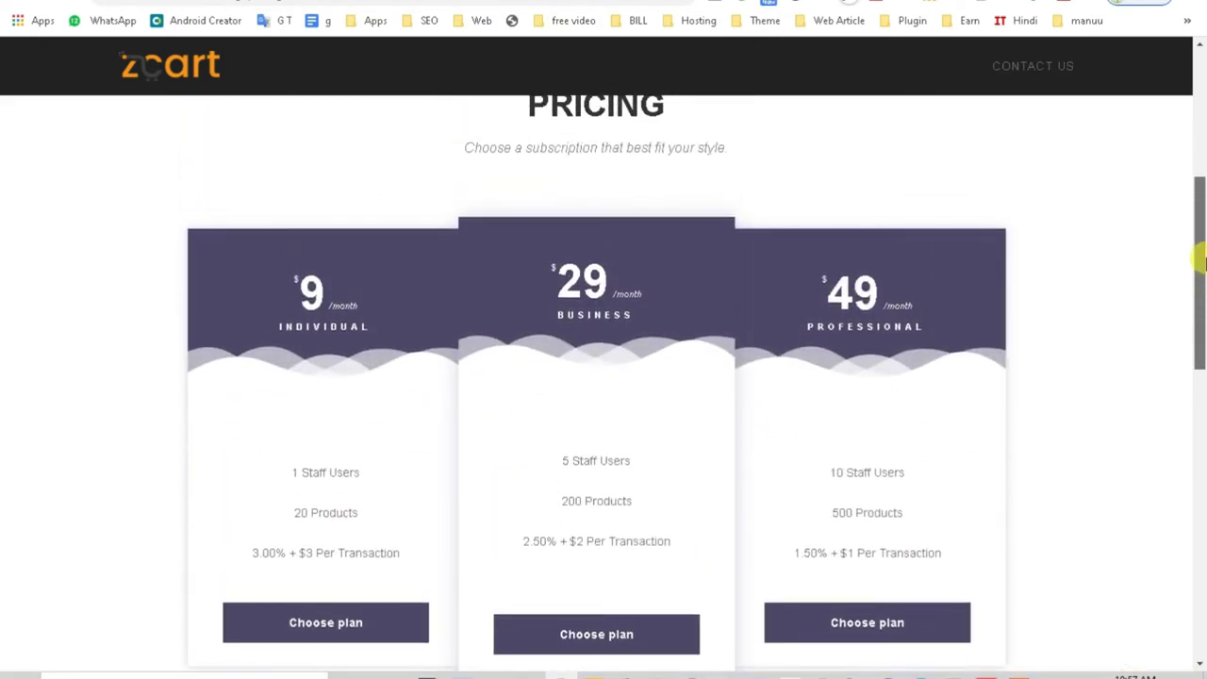
drag(1202, 262, 1202, 205)
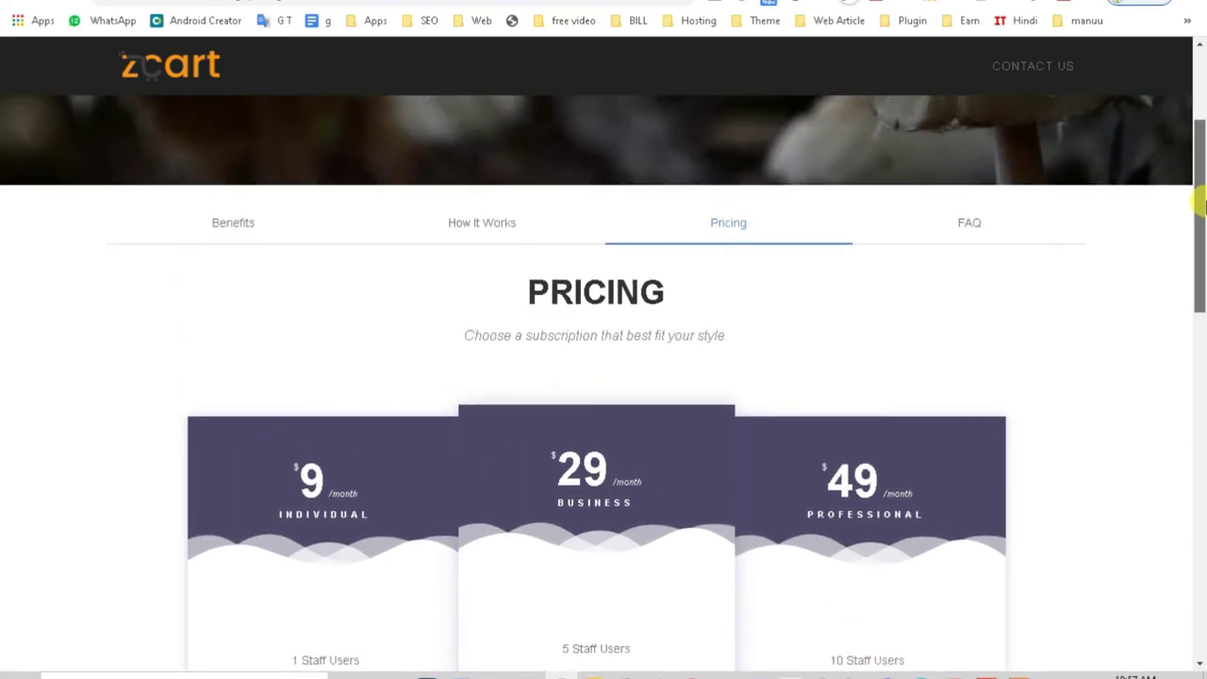
Step: Expand the Overview FAQ answers on why sell on zCart, learning more, and closing an account
click(971, 226)
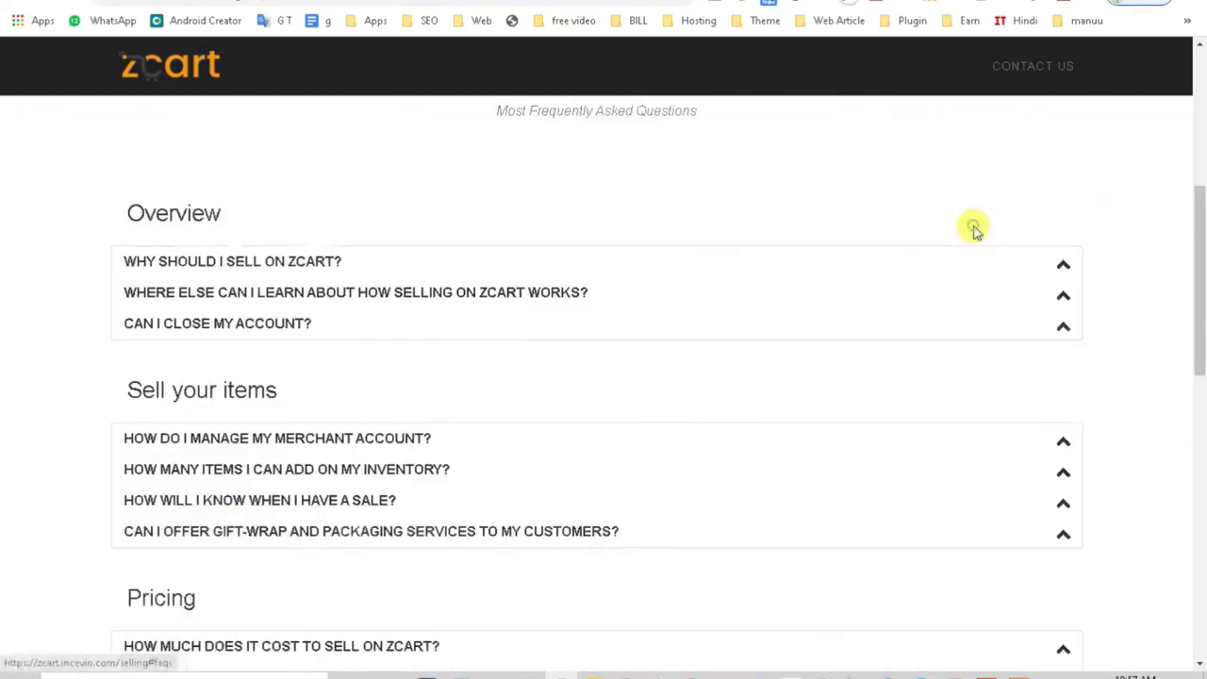
drag(1198, 261, 1199, 237)
click(1063, 349)
click(1062, 350)
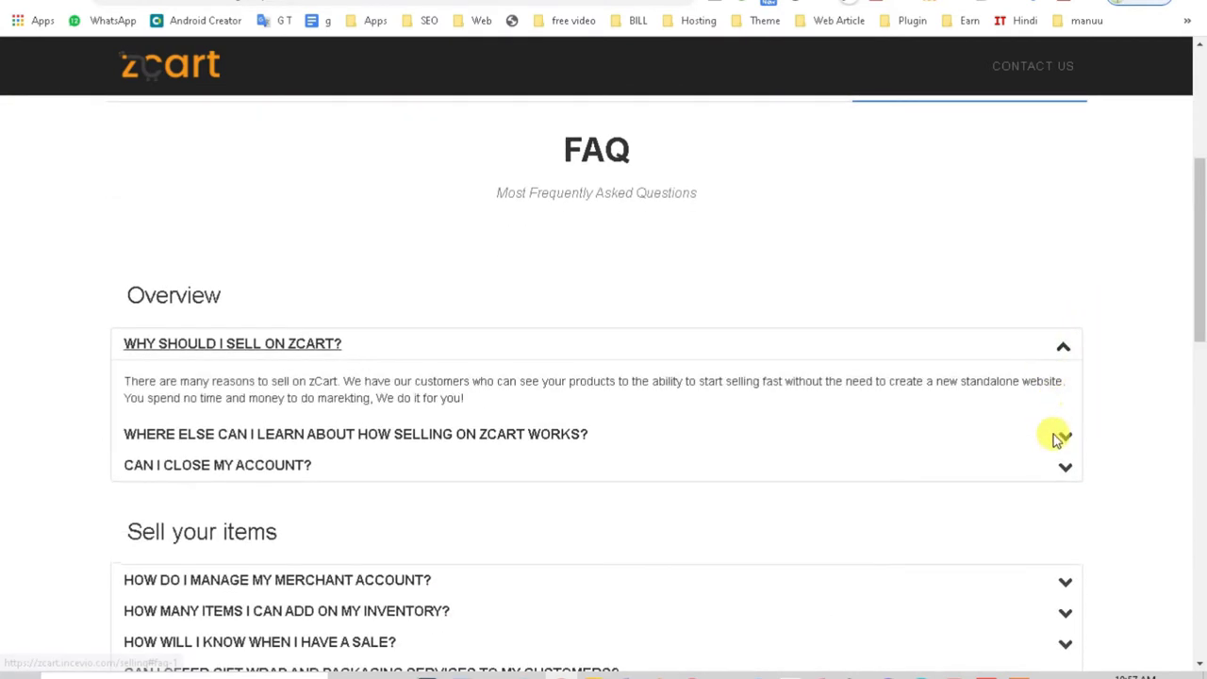
click(1057, 435)
click(1064, 561)
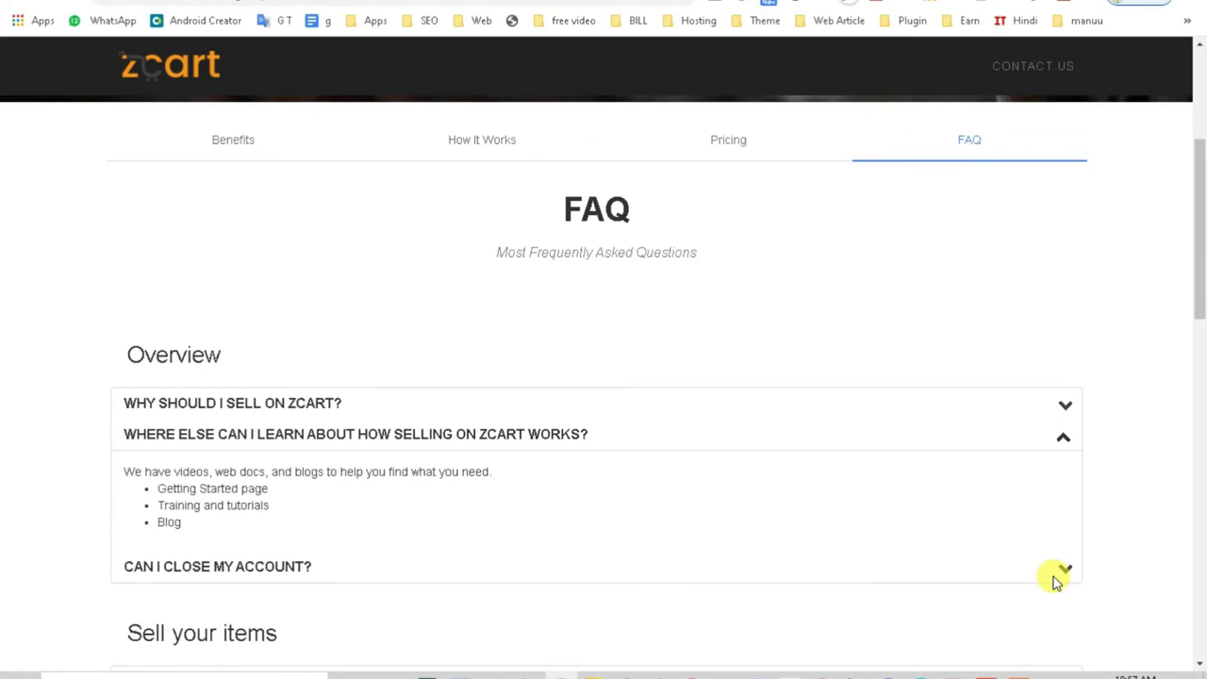
click(1059, 572)
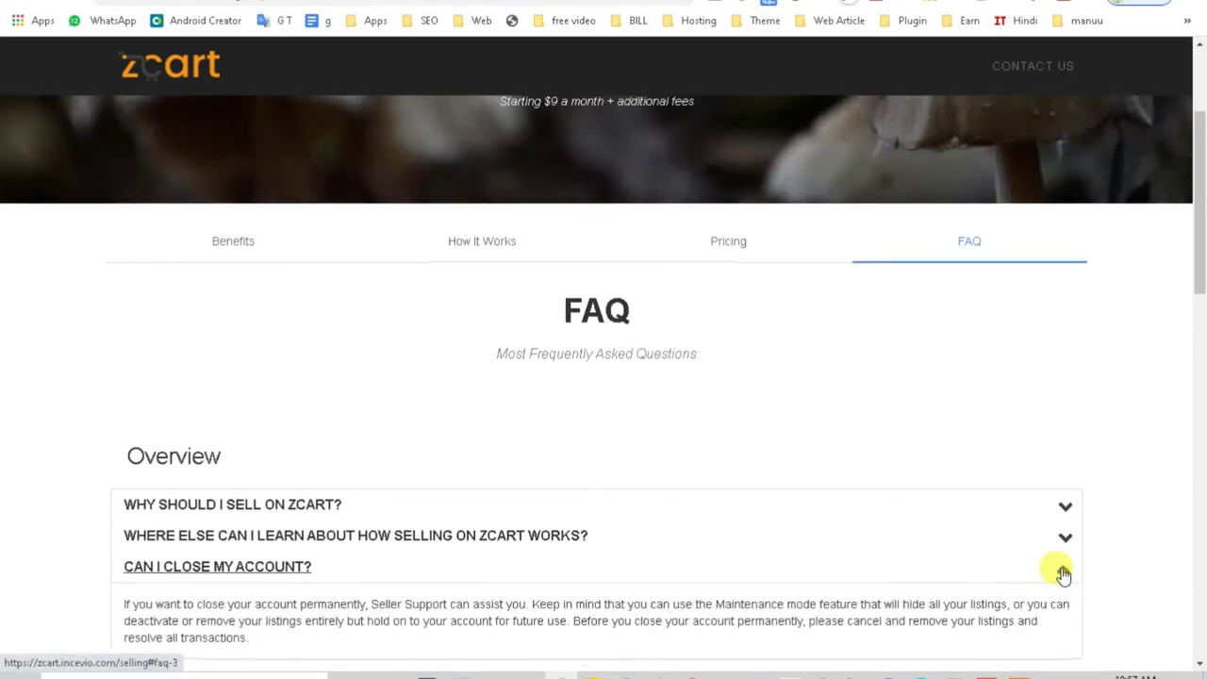
drag(1201, 189, 1201, 444)
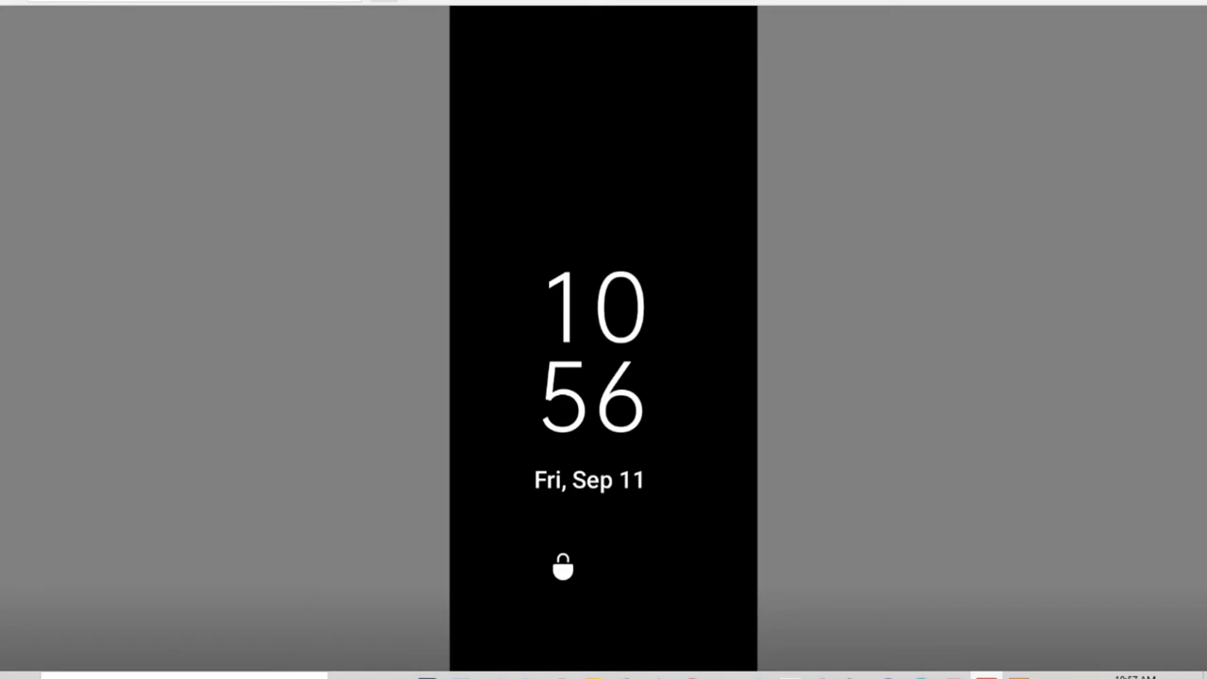
Step: Bring the zCart Multi-Vendor details PDF to the front and read its demo links and backend login details
mouse_move(953, 675)
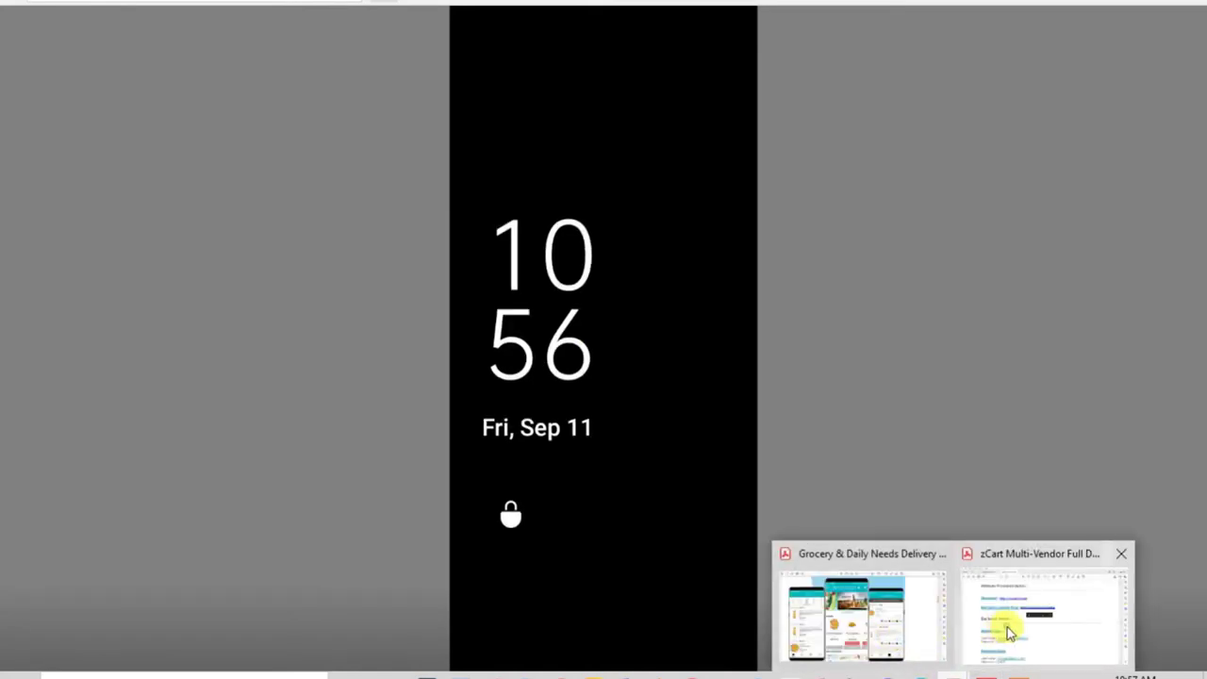
click(1005, 628)
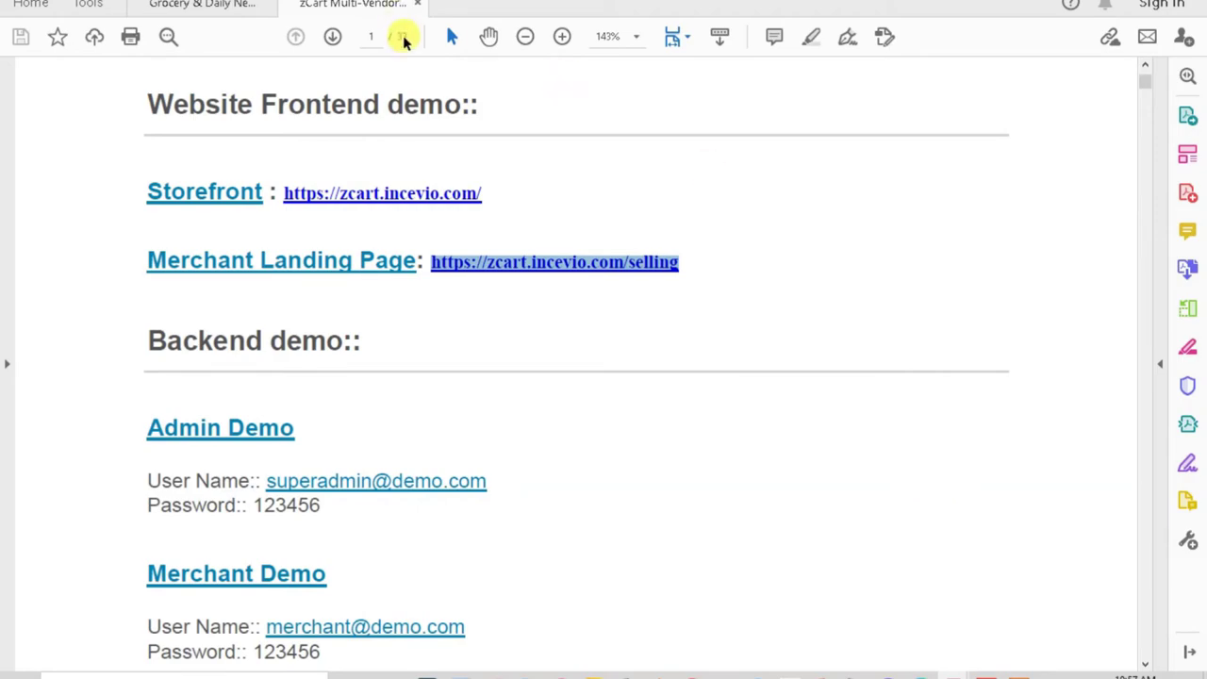
scroll(833, 313, down, 2)
mouse_move(1144, 86)
mouse_down()
mouse_move(1136, 243)
mouse_move(1109, 359)
mouse_move(1097, 667)
mouse_move(1123, 331)
mouse_move(1121, 94)
mouse_up()
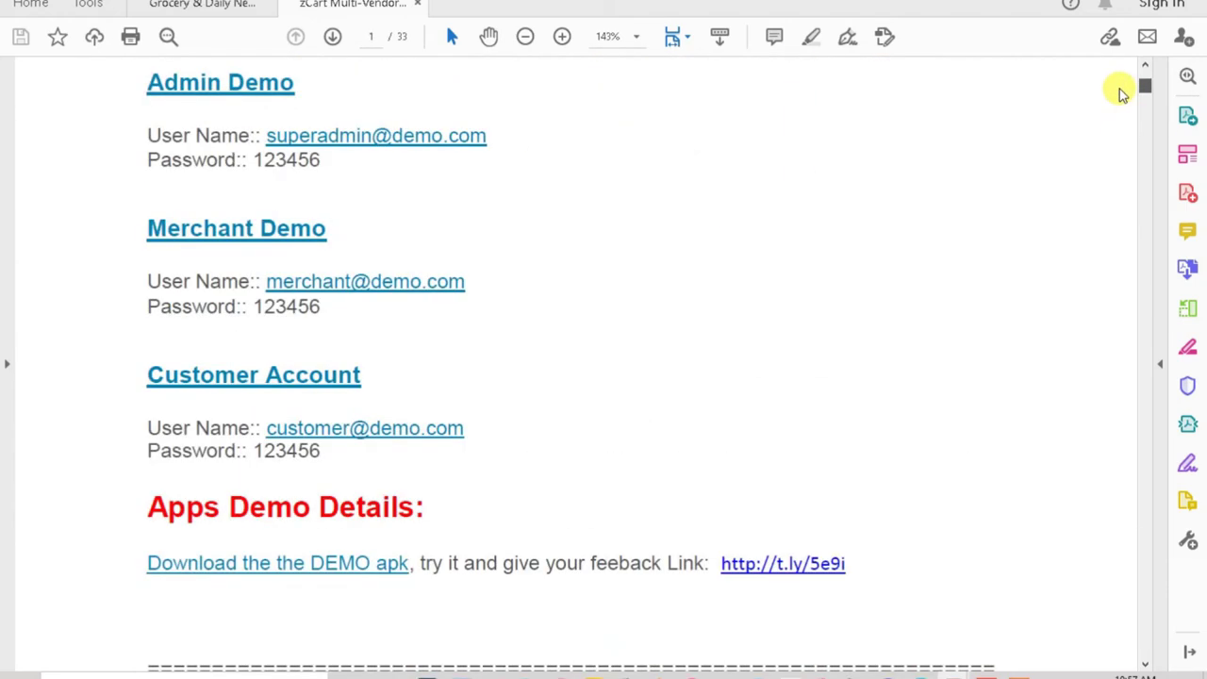
scroll(1119, 92, up, 5)
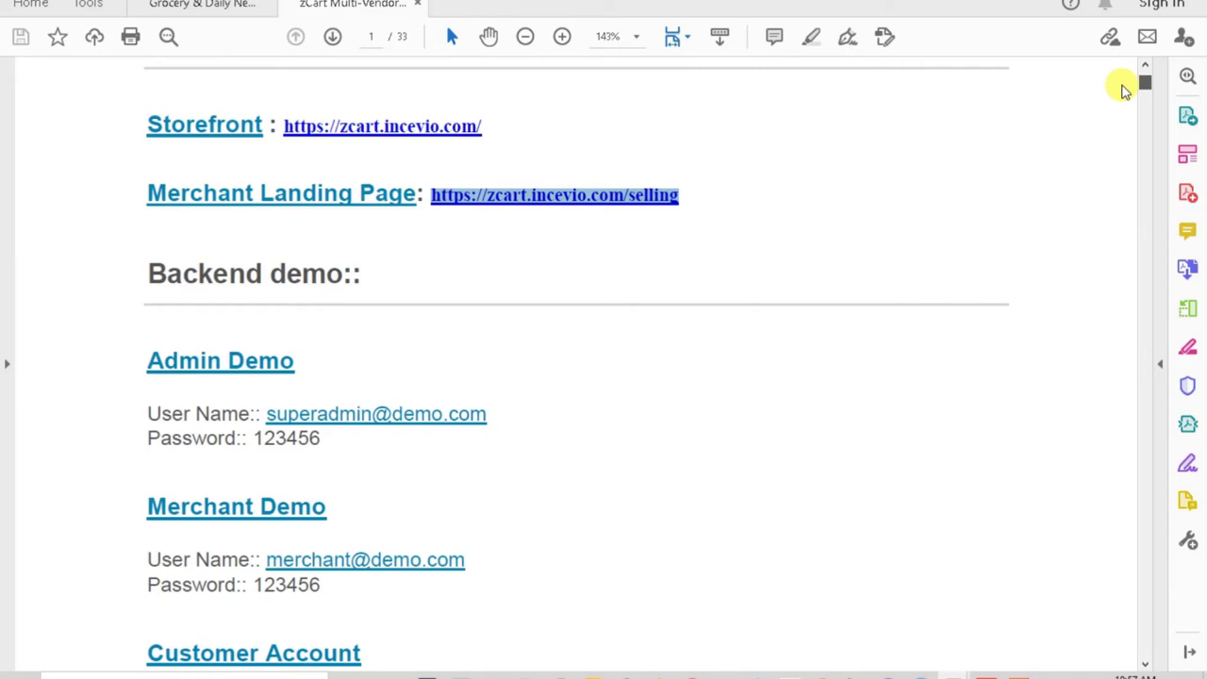
scroll(1122, 91, up, 4)
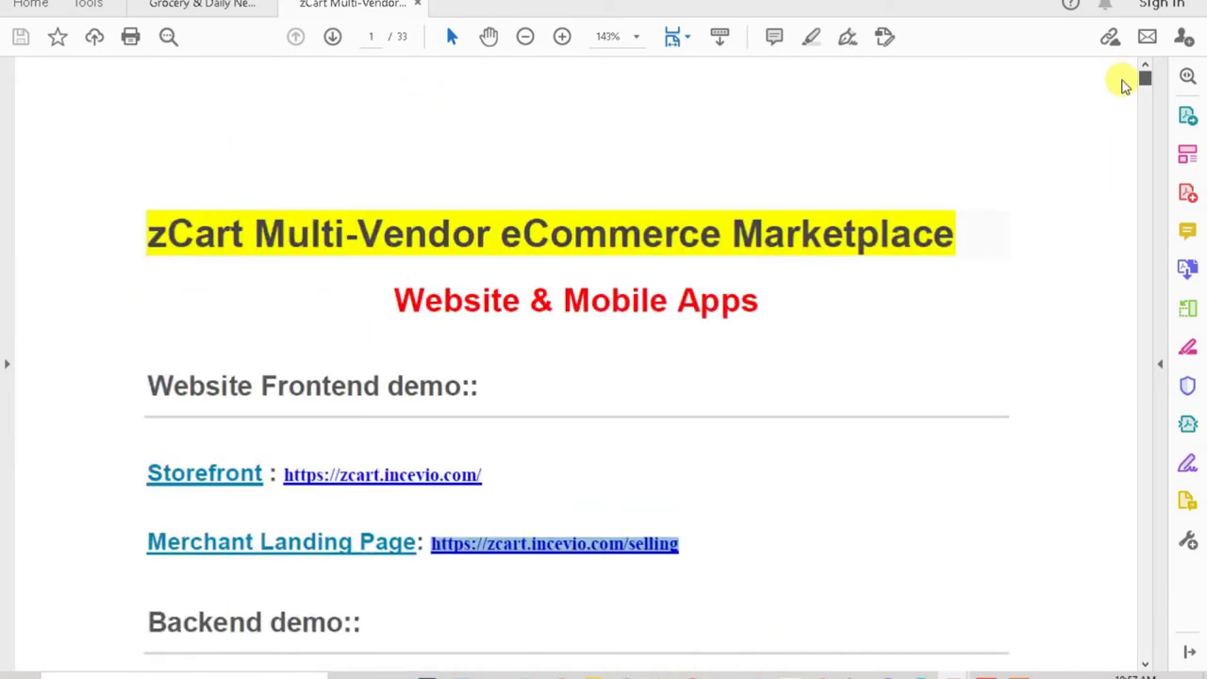
scroll(1122, 87, down, 4)
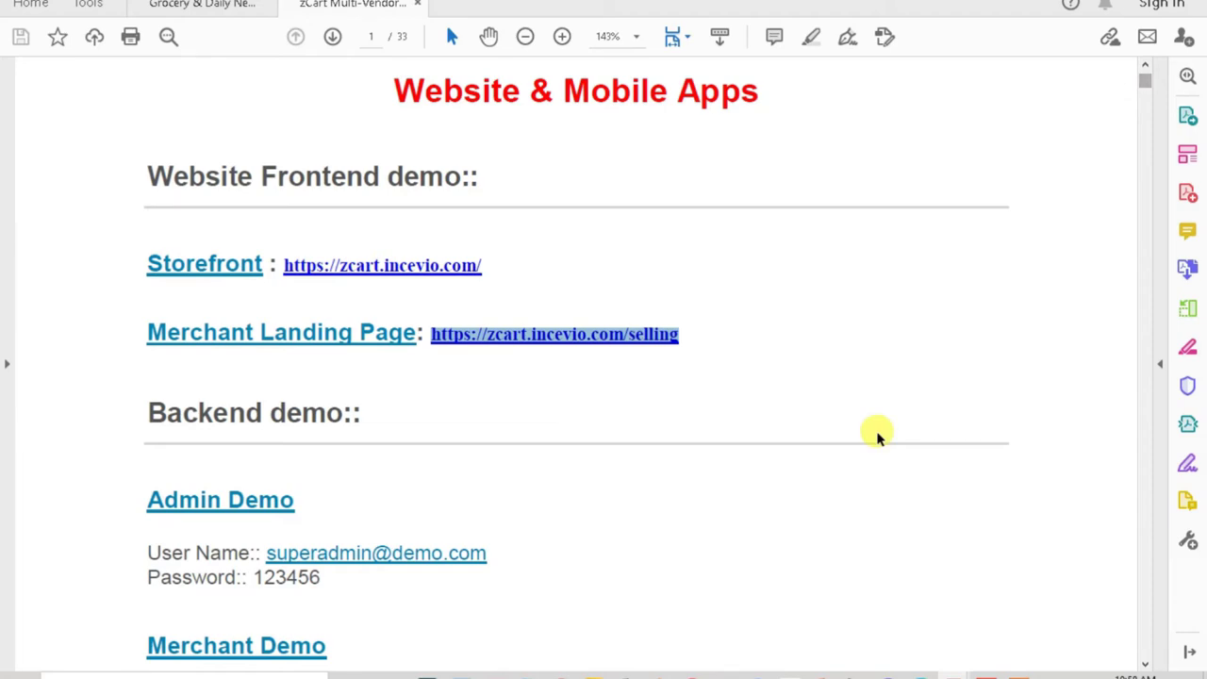
Step: Switch to the zCart Multi-Vendor Word document, scroll to Backend demo, and select the admin username
mouse_move(625, 675)
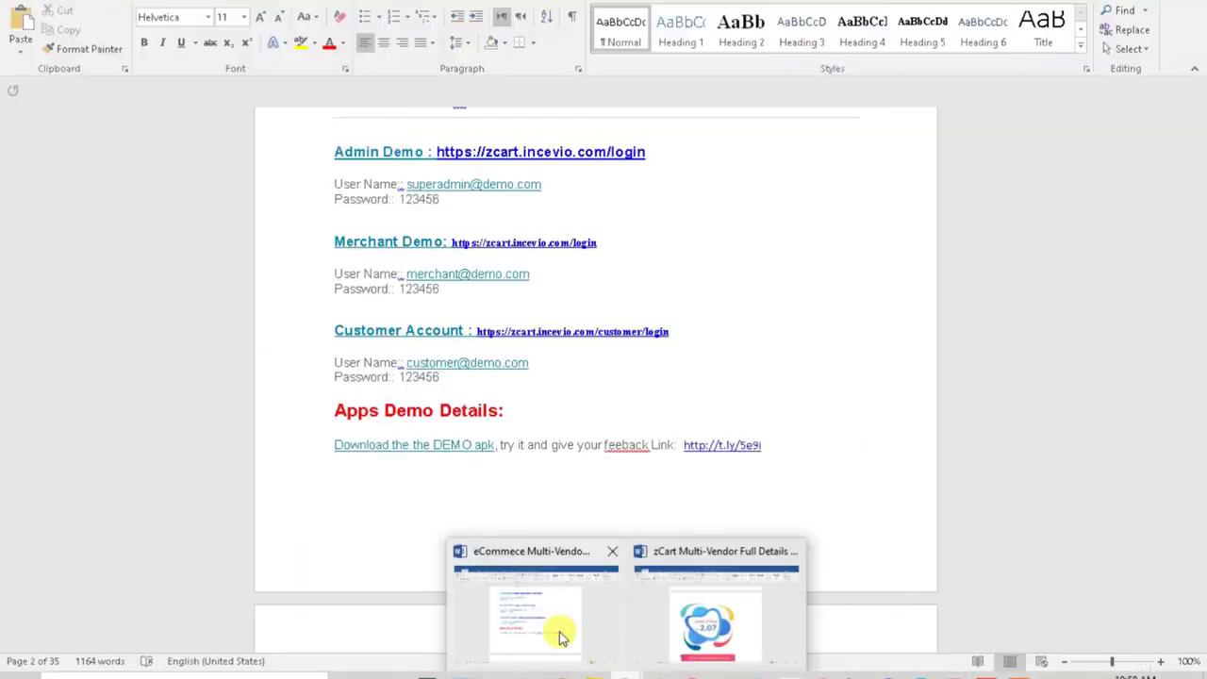
mouse_move(665, 630)
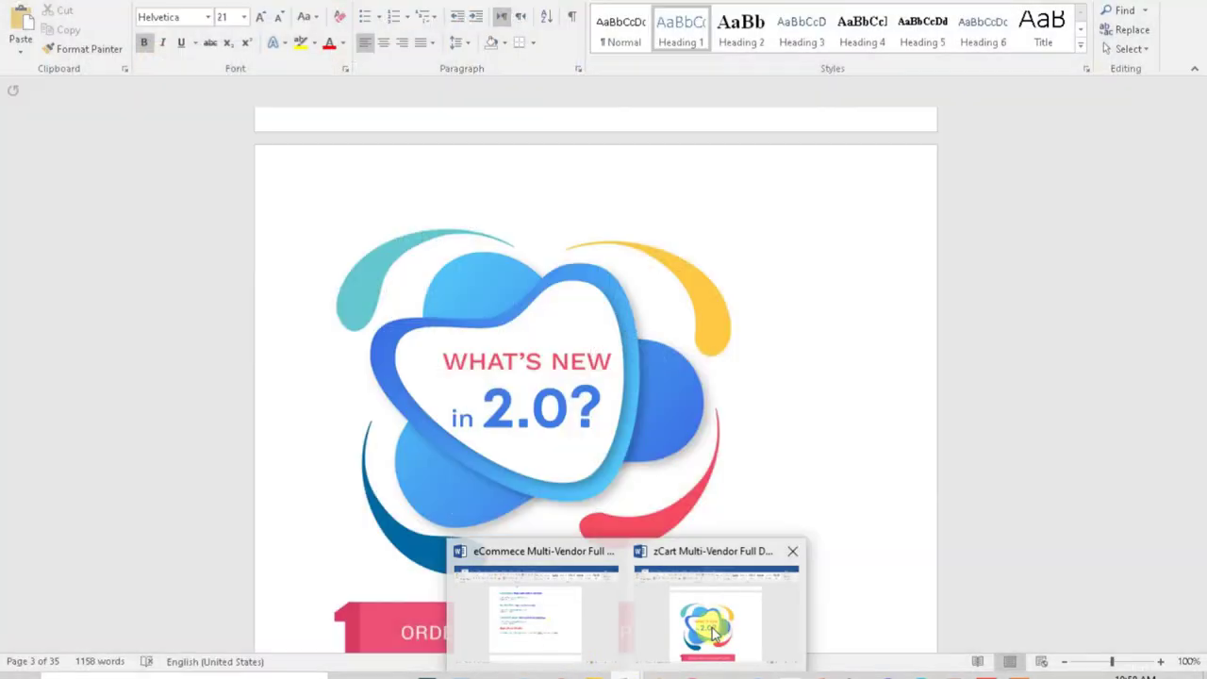
click(765, 638)
drag(1201, 188, 1200, 149)
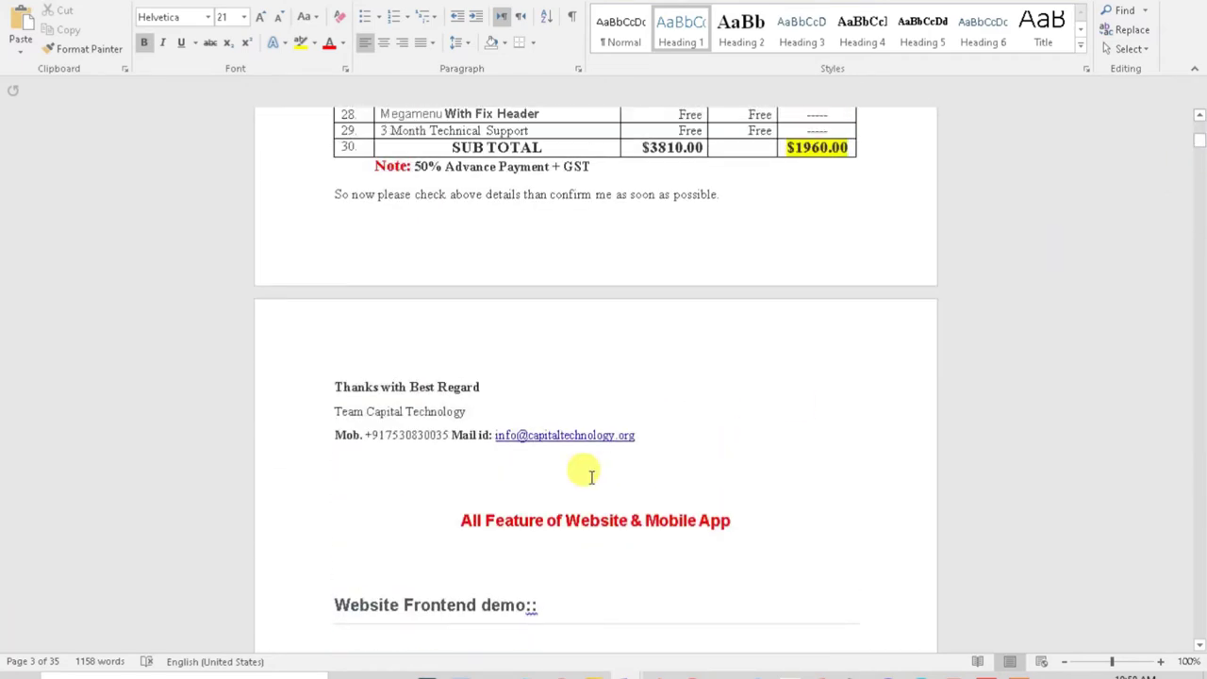
scroll(582, 469, down, 5)
scroll(581, 469, down, 3)
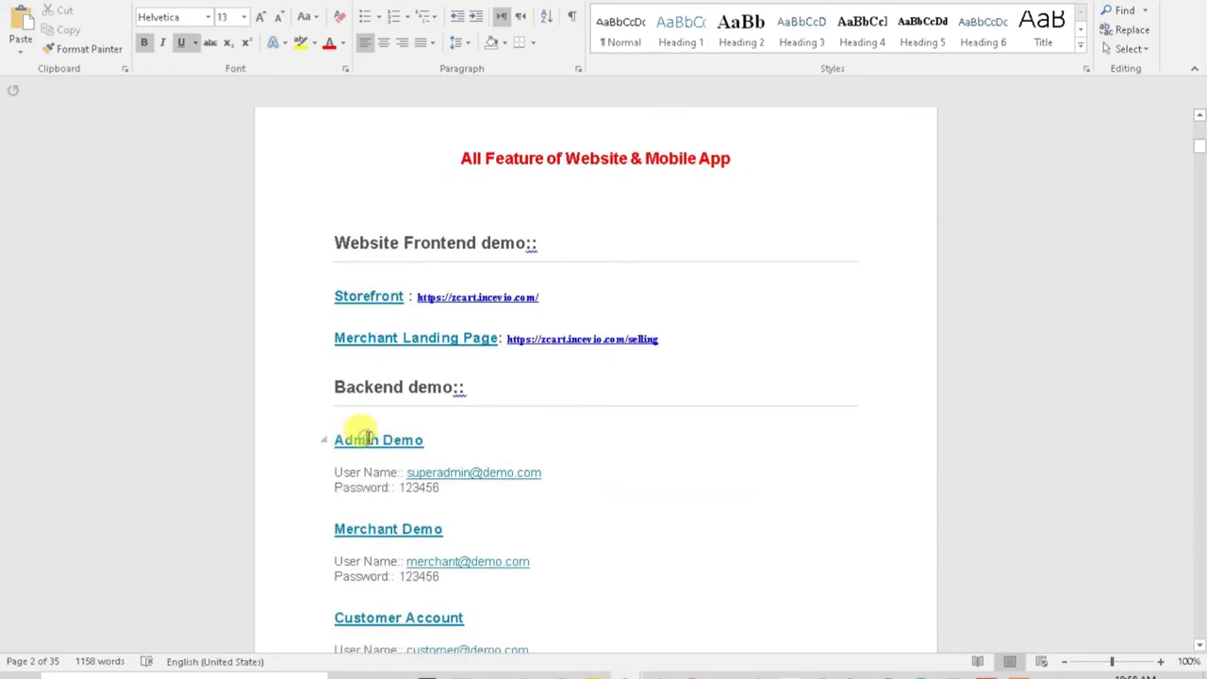
double_click(361, 447)
drag(551, 472, 417, 470)
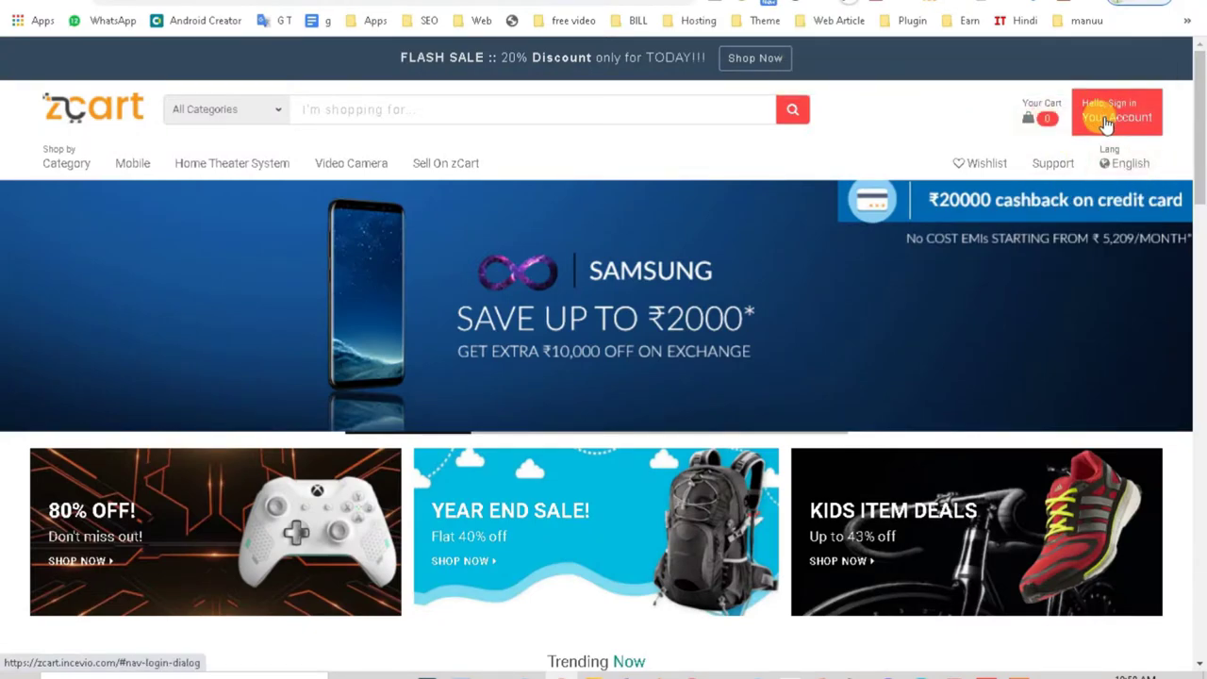
Step: Open the login form and paste the copied demo admin username into the Email field
click(1105, 124)
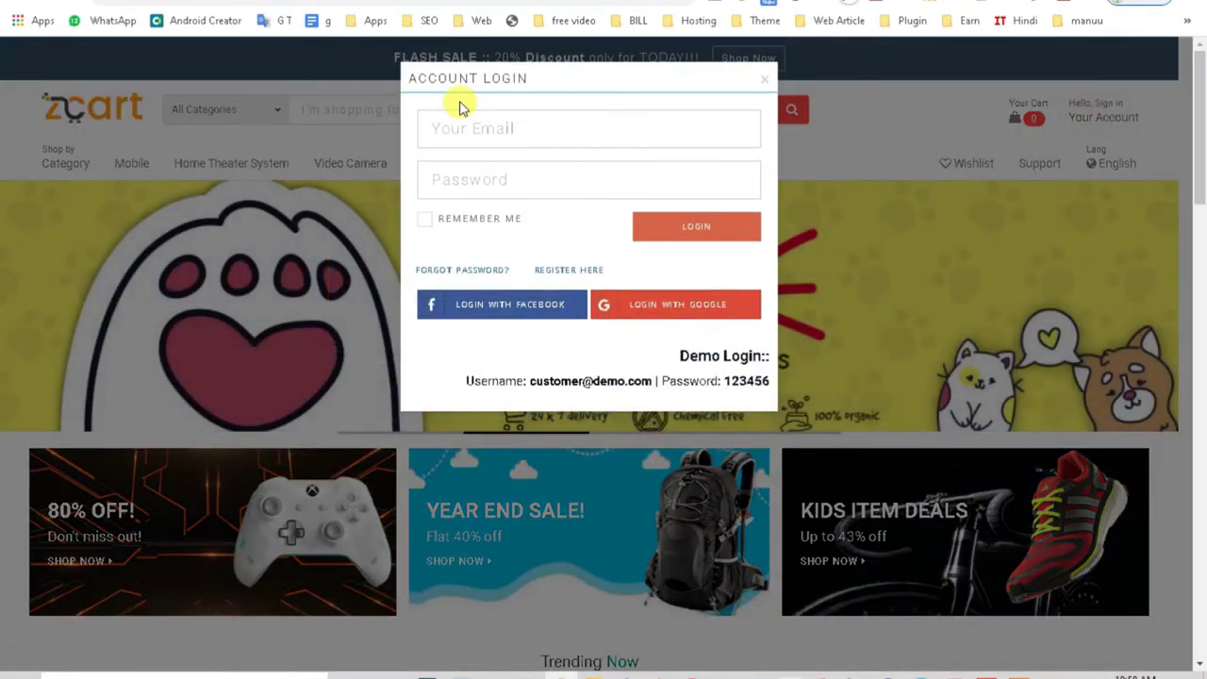
click(465, 129)
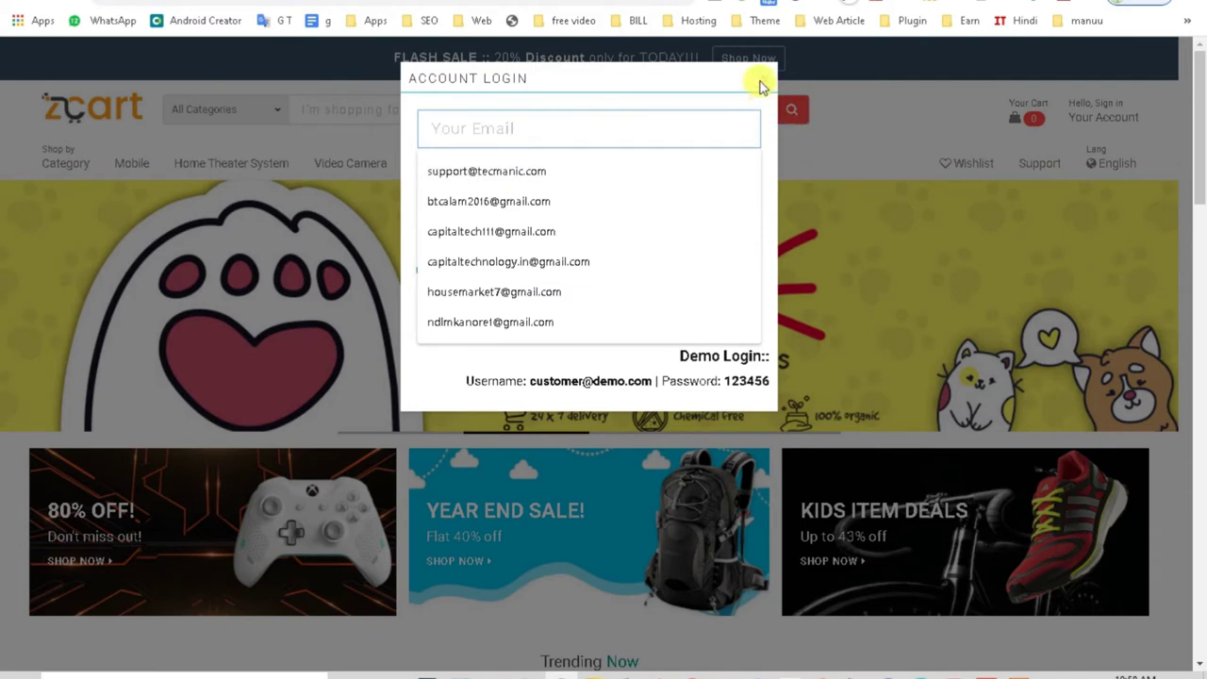
click(683, 83)
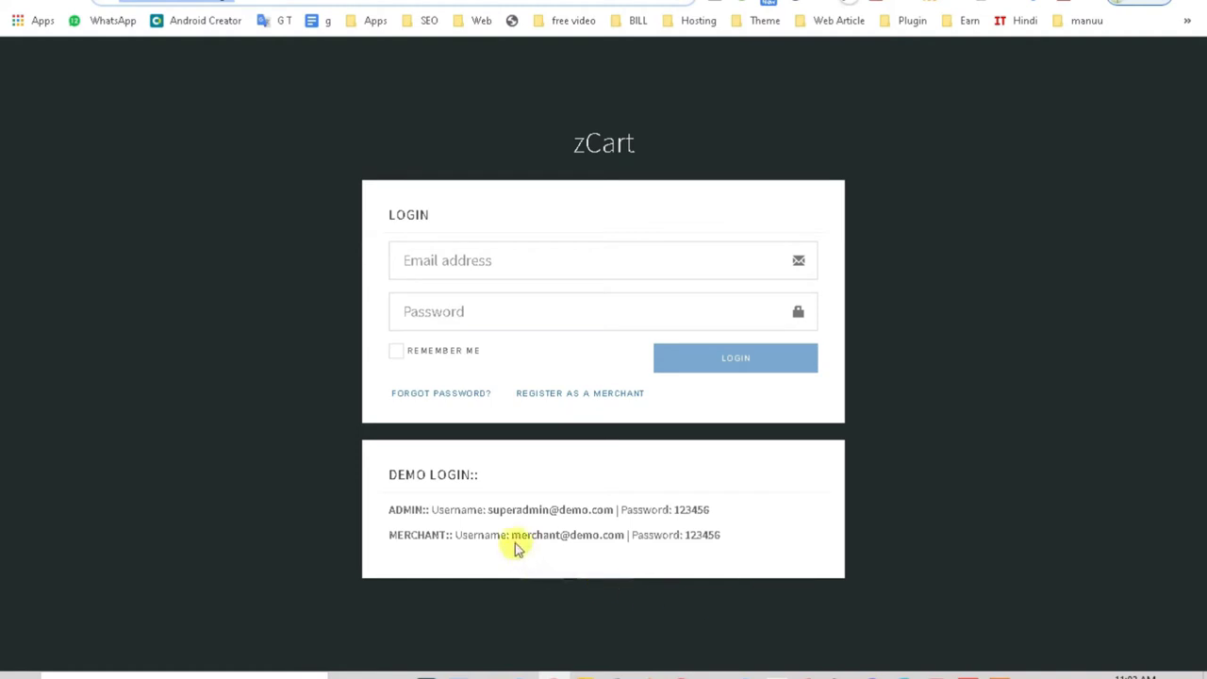
drag(488, 513, 592, 509)
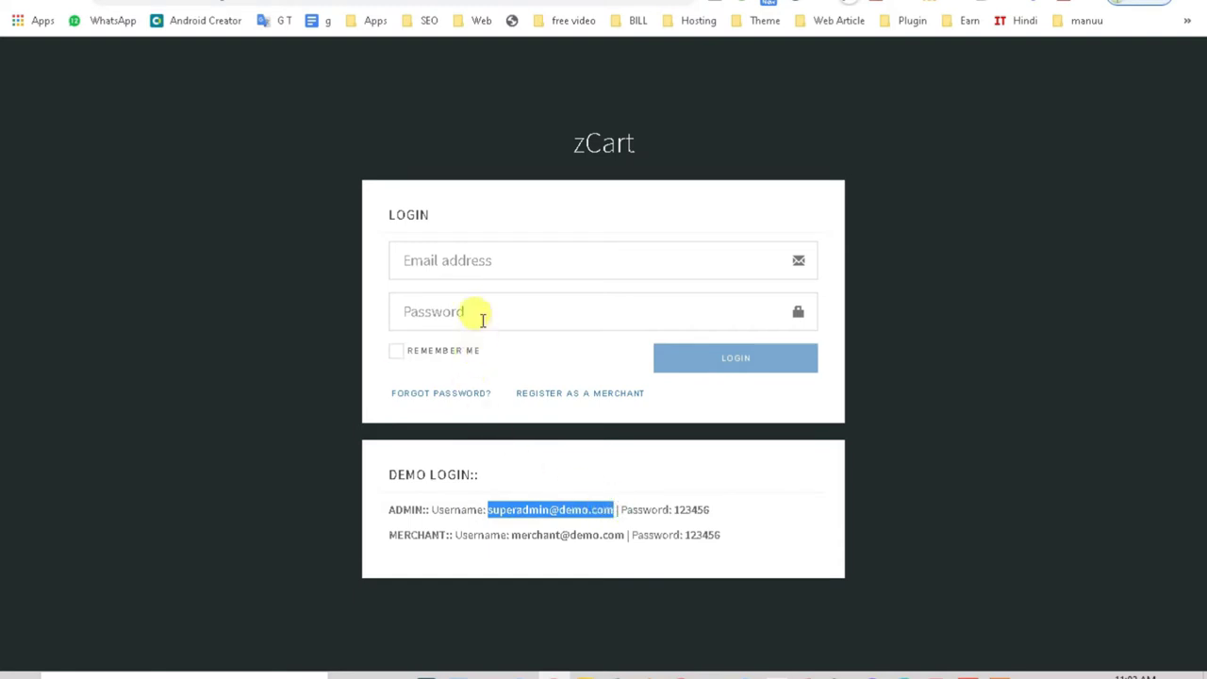
click(459, 263)
key(ctrl+v)
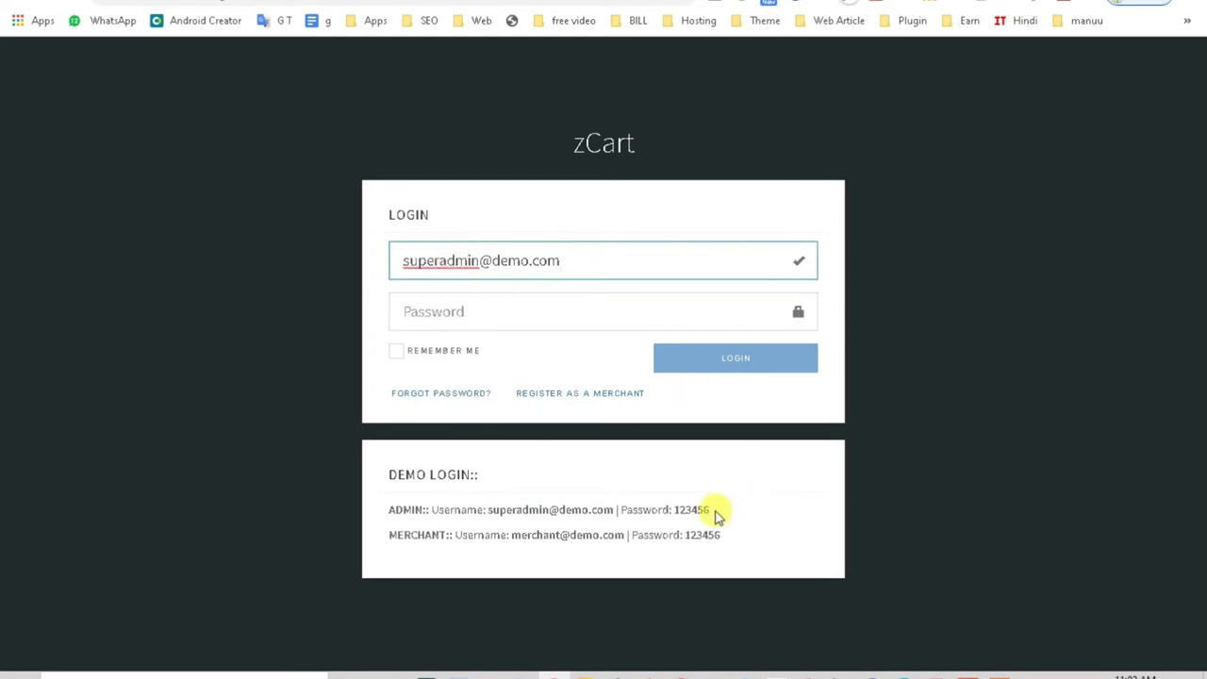
Step: Copy the demo admin password and paste it into the Password field
drag(675, 510, 714, 520)
click(459, 309)
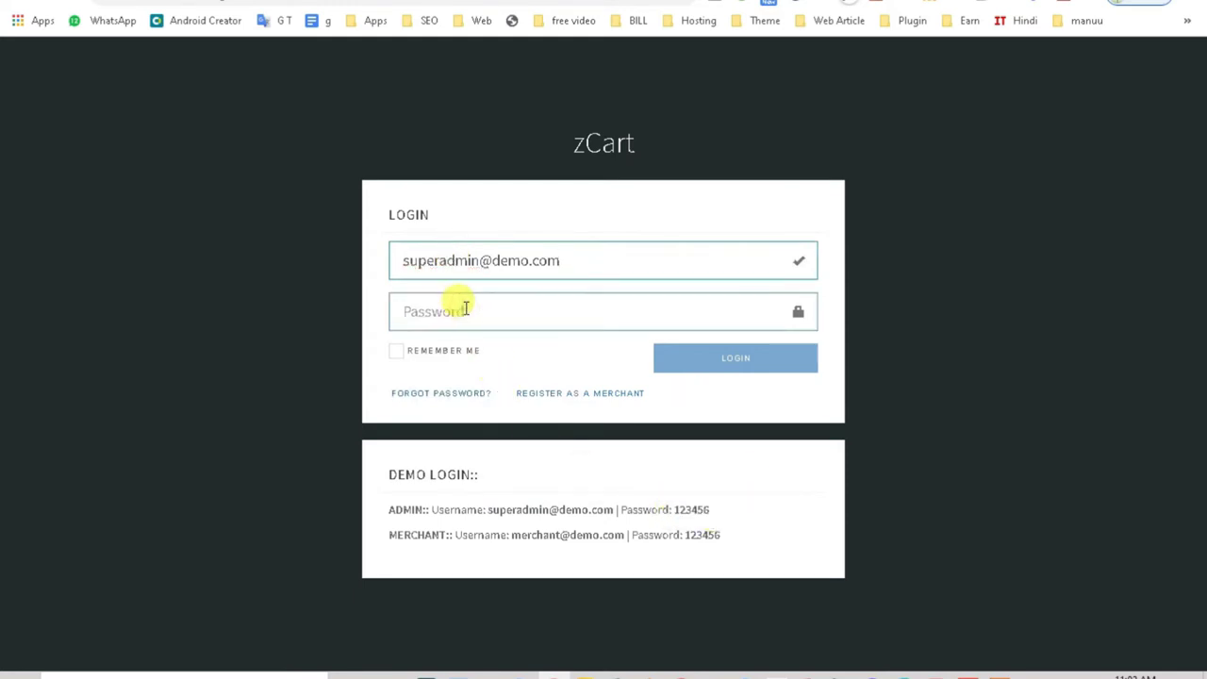
key(ctrl+v)
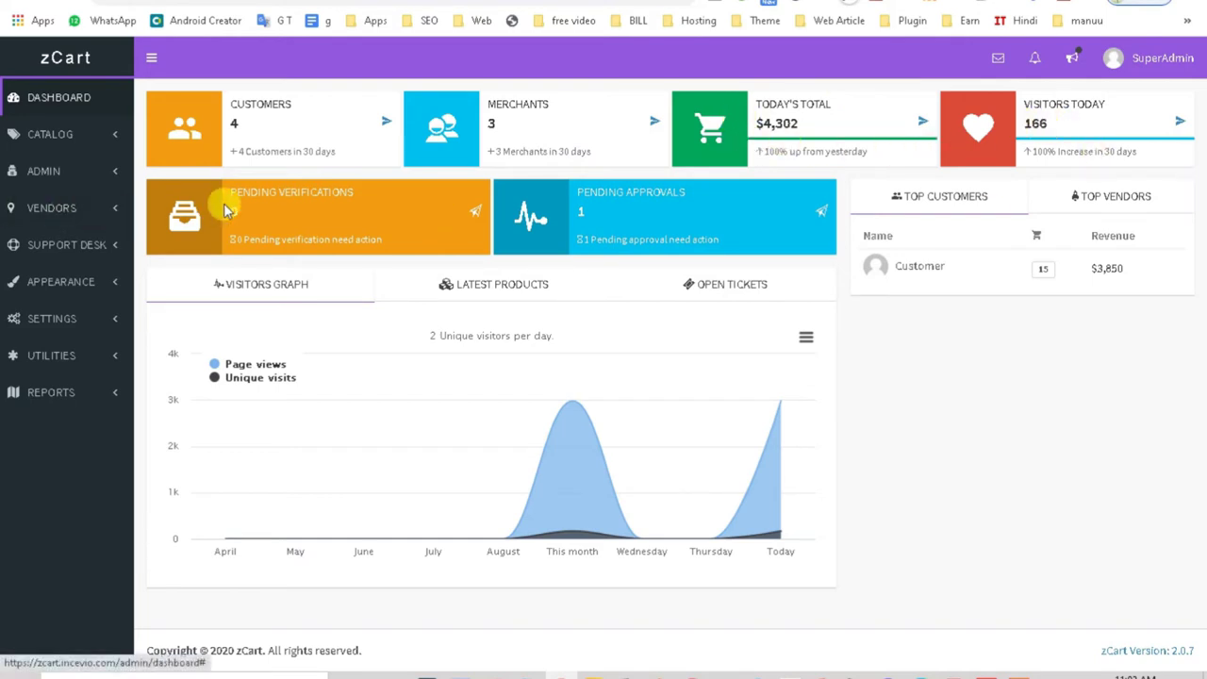
Step: Highlight the Pending Verifications and Pending Approvals card titles, then expand Catalog > Categories
double_click(314, 192)
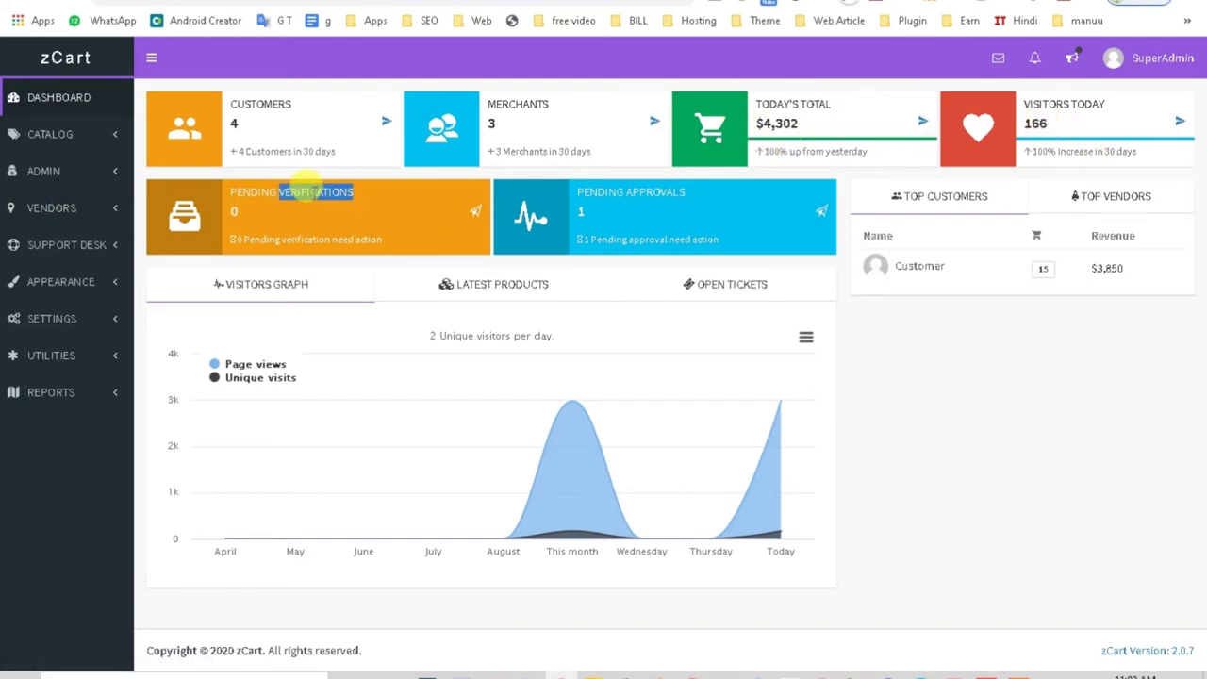
triple_click(655, 192)
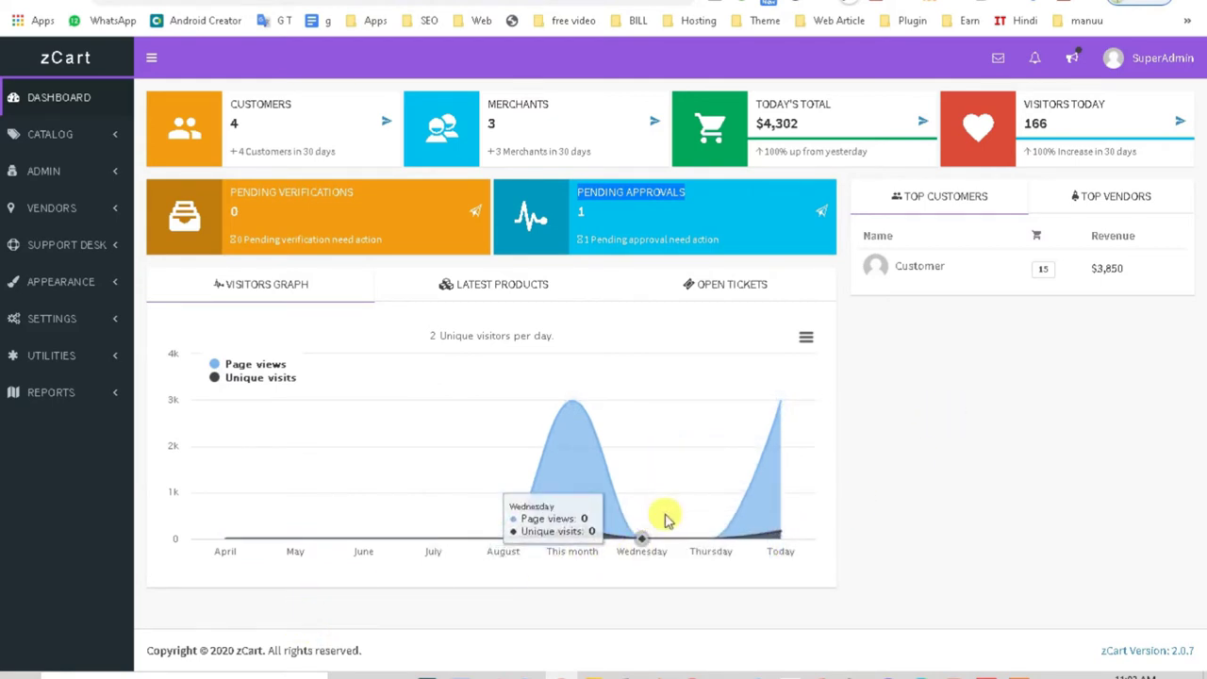
click(62, 141)
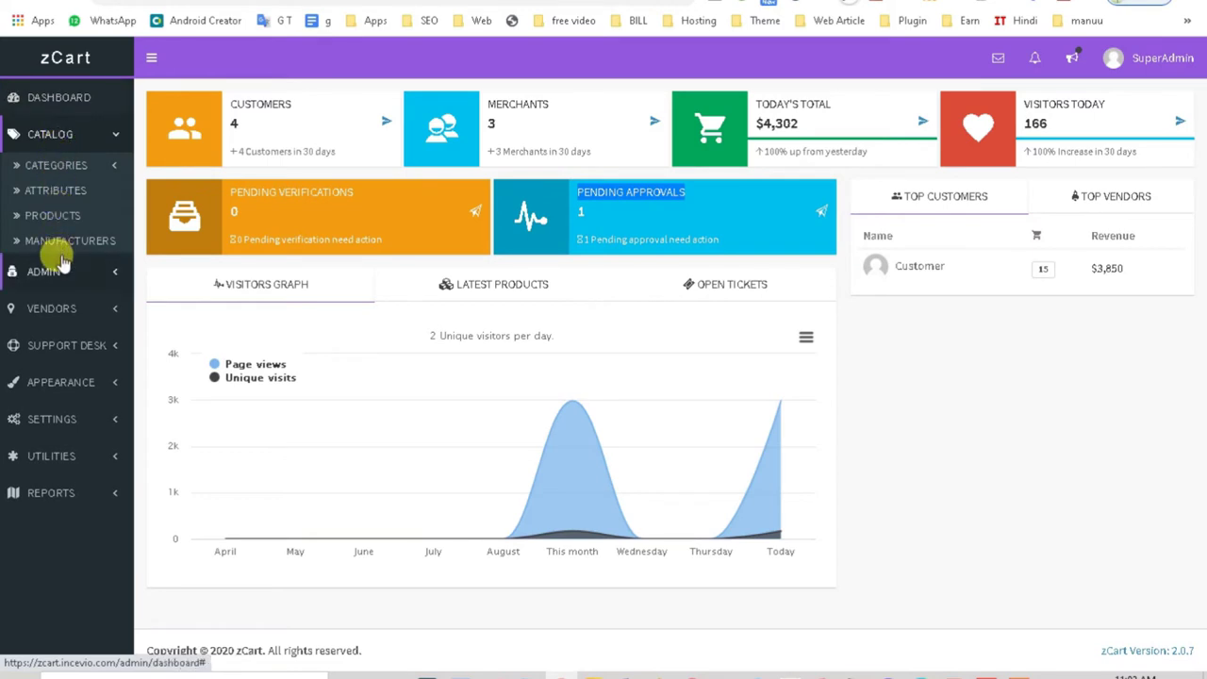
click(52, 165)
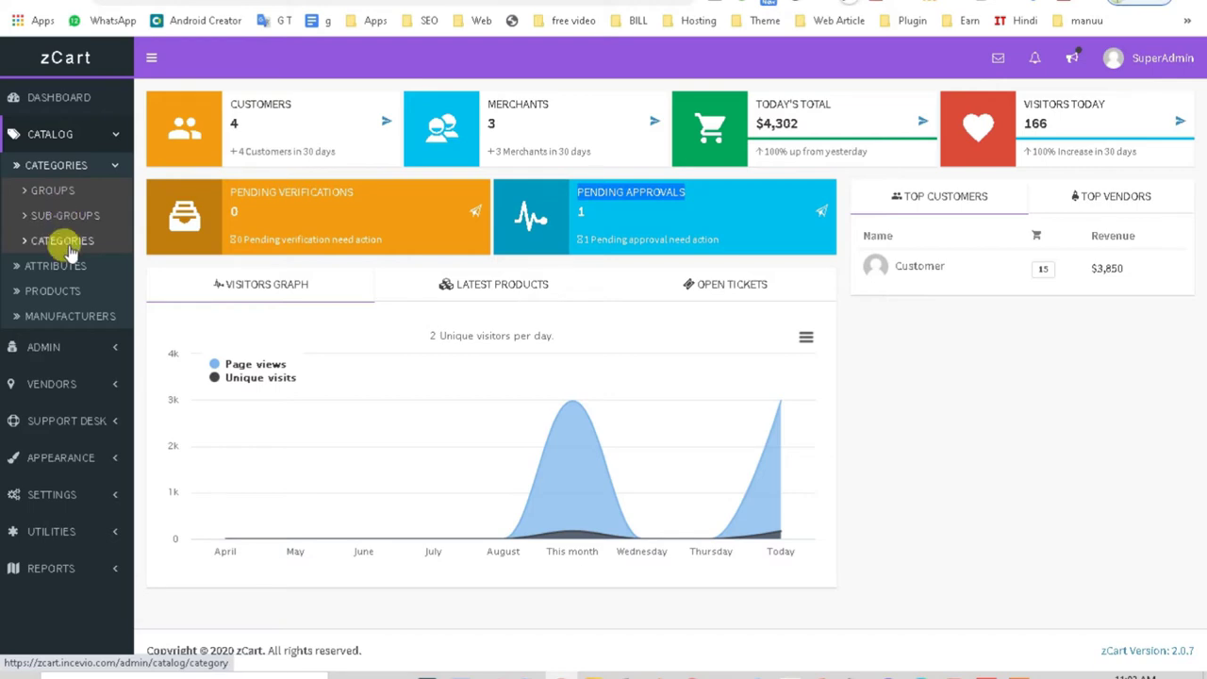
Step: Open the Category Groups list and look over the Add Category Group form before closing it
click(70, 248)
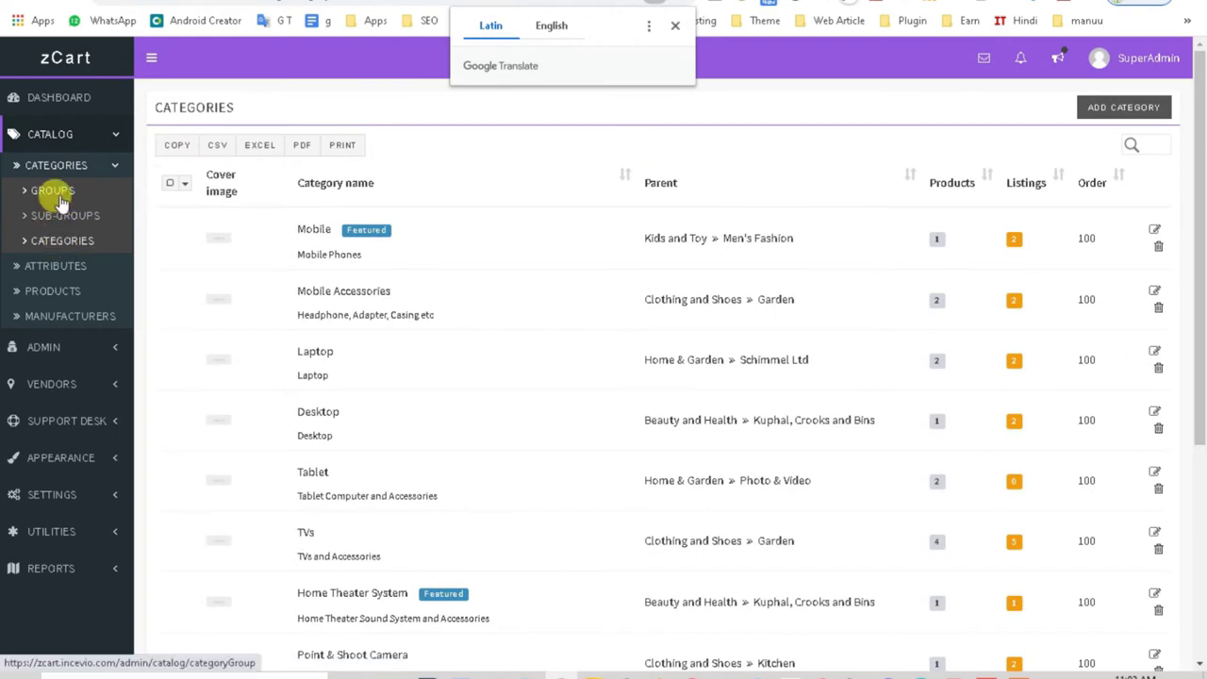
click(60, 199)
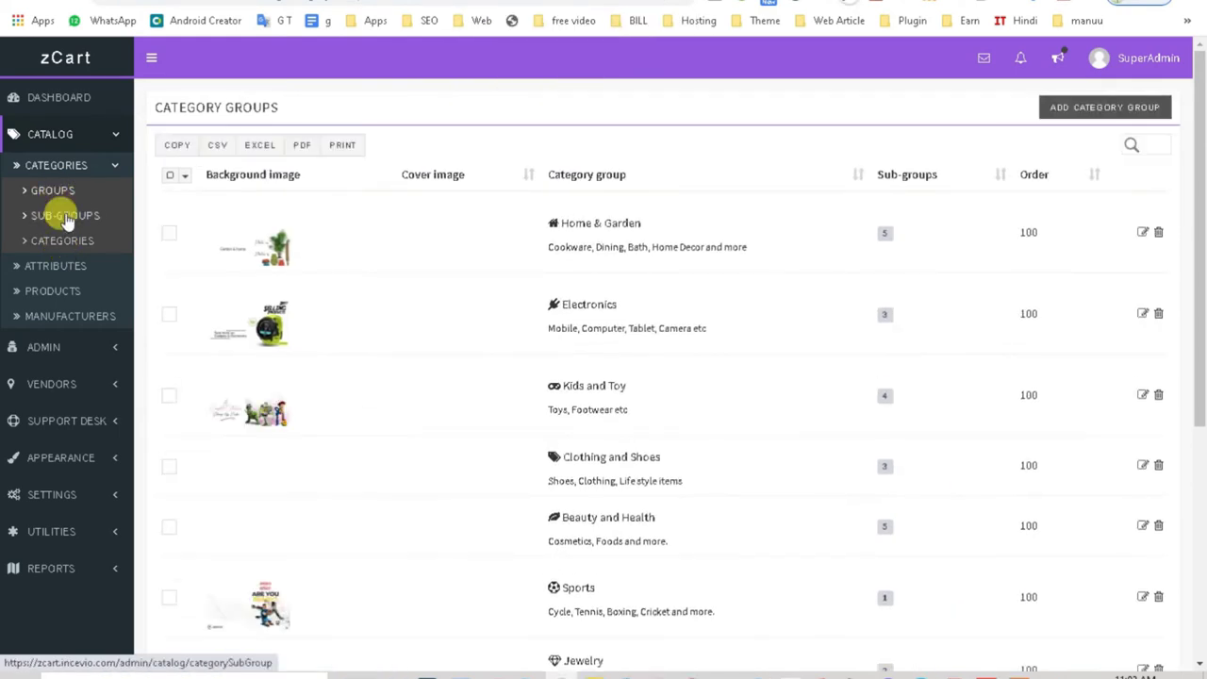
click(1099, 112)
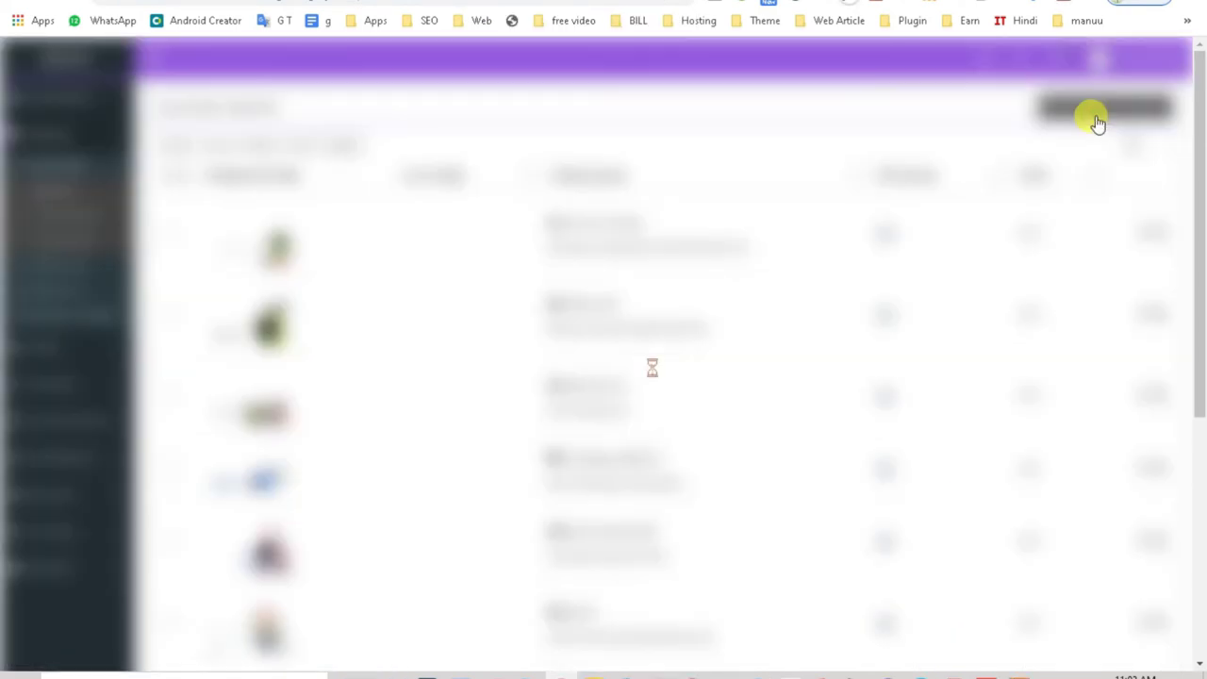
scroll(444, 364, down, 2)
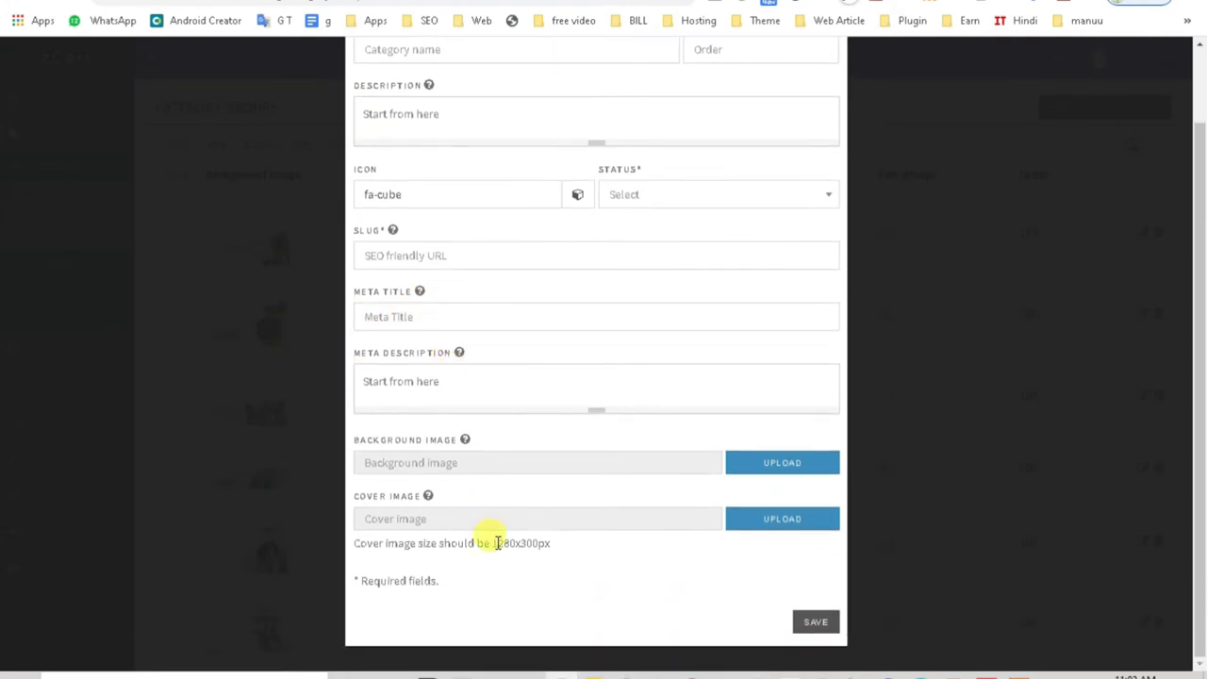
scroll(496, 542, up, 2)
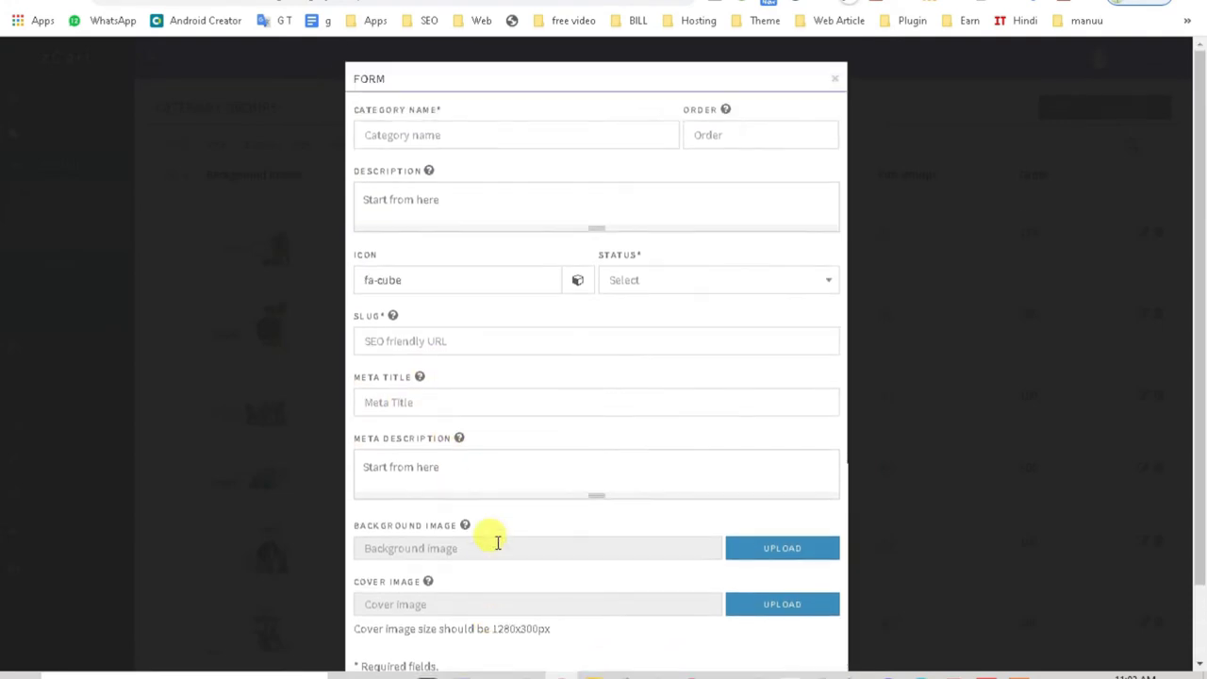
click(920, 356)
Step: View the Sub-Groups, Categories and Attributes lists, then open Products
click(70, 218)
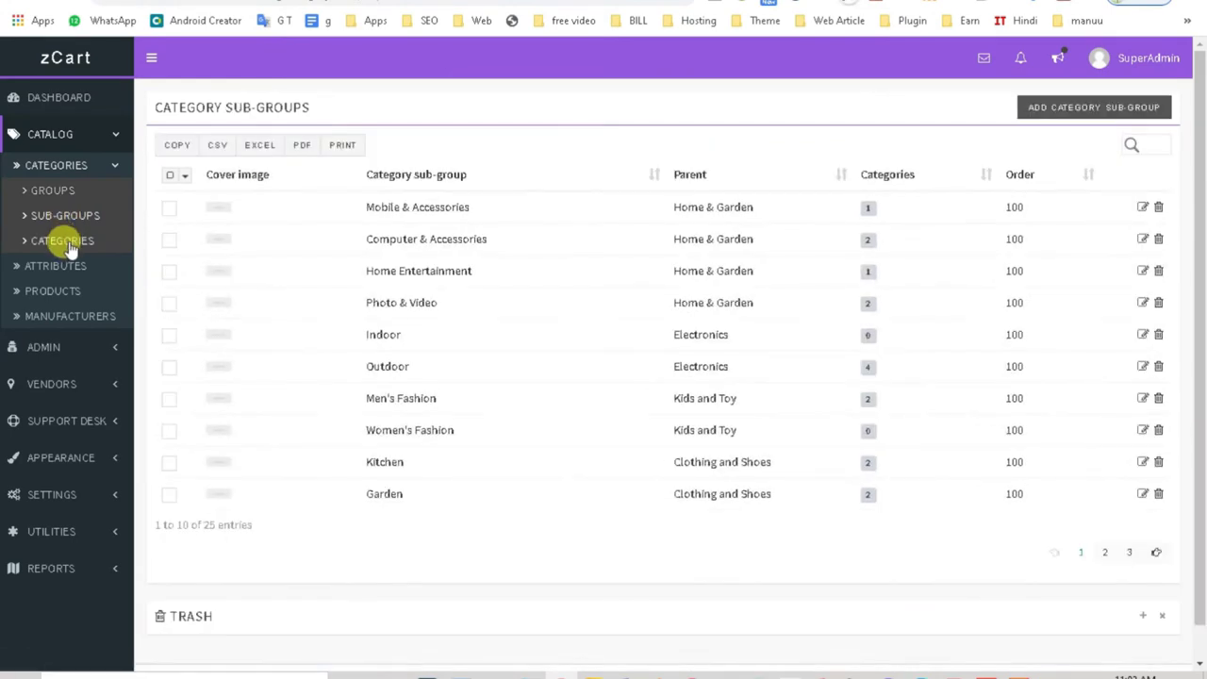
click(66, 245)
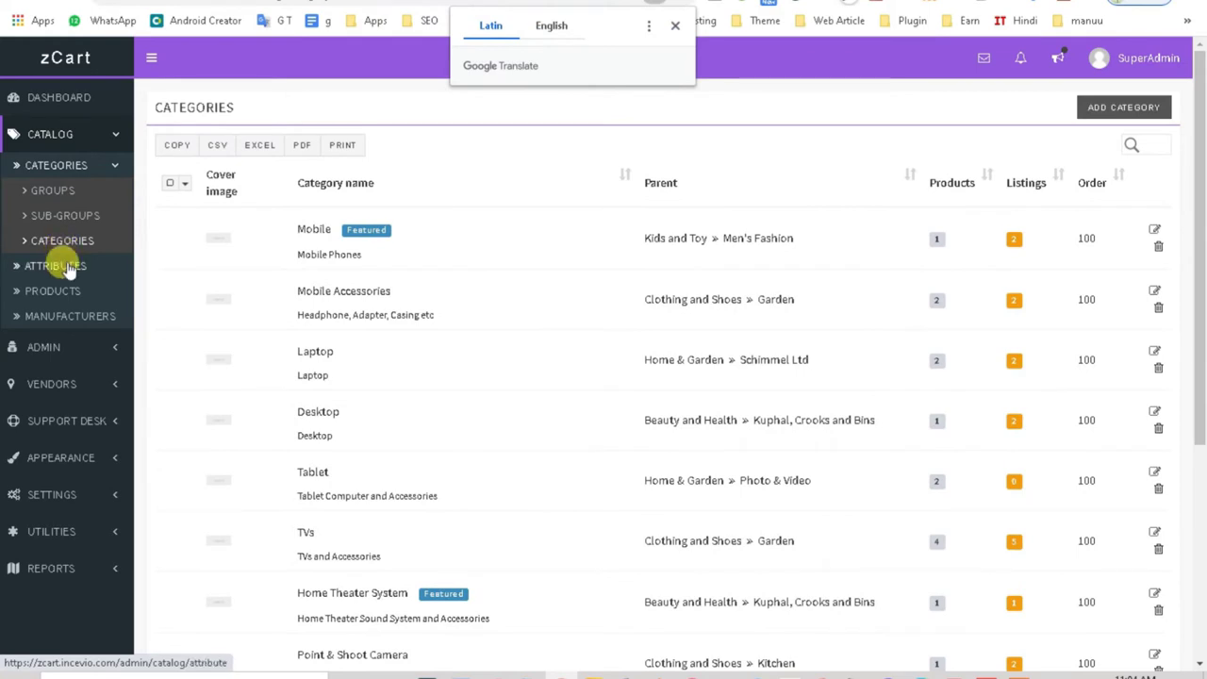
click(64, 269)
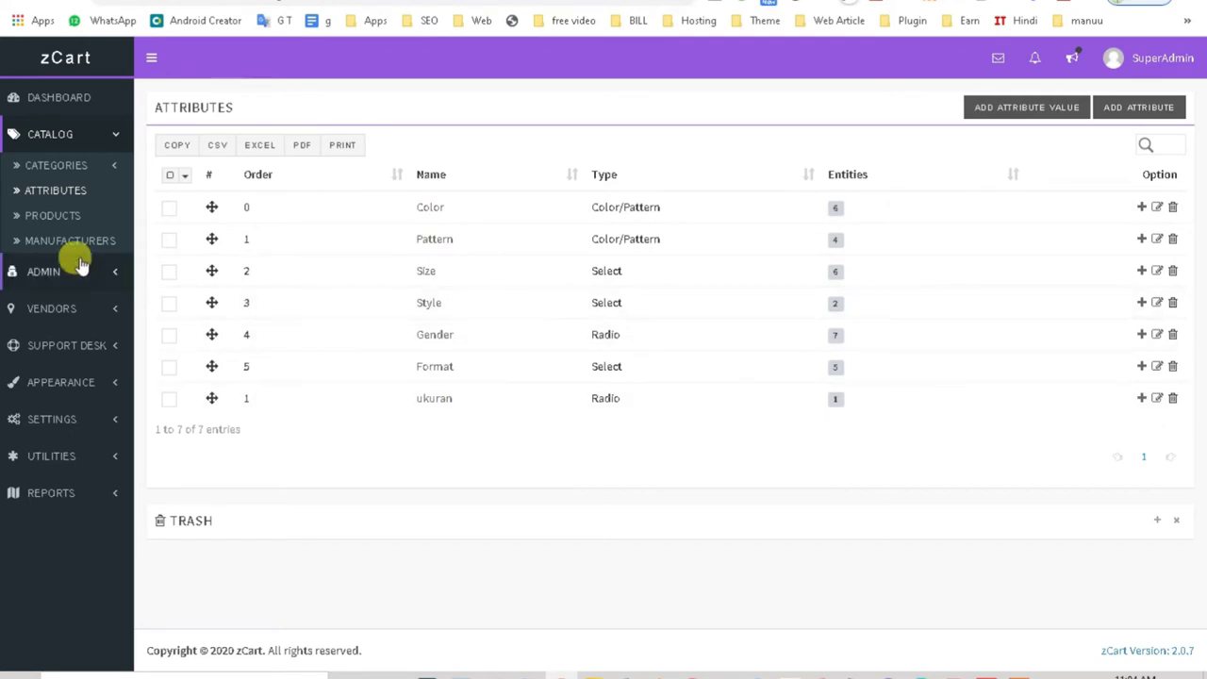
click(28, 216)
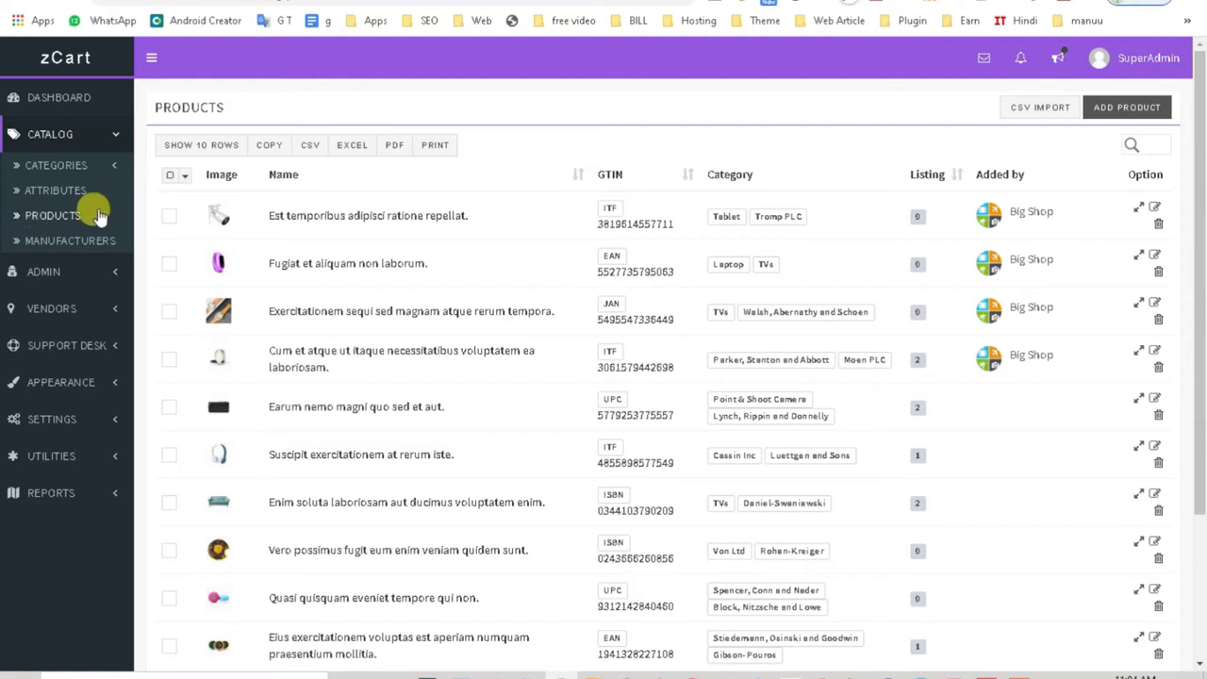
Step: Copy the product rows, select all products, and export them as zCart.csv
click(269, 148)
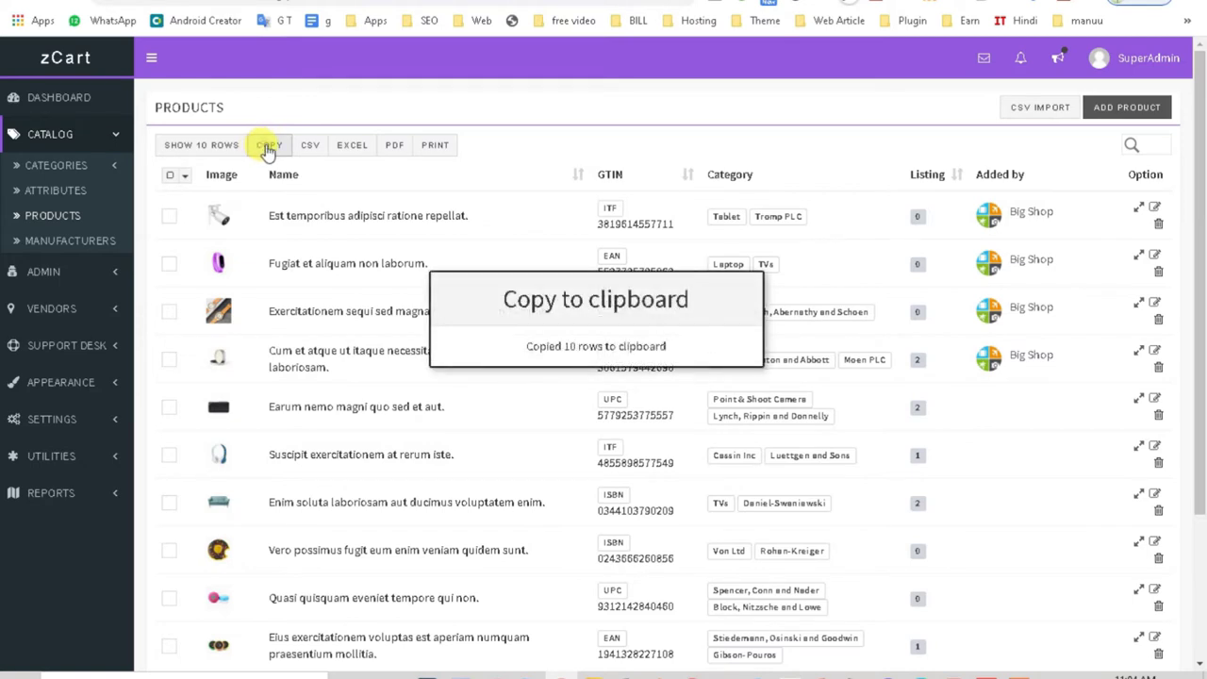
click(169, 216)
click(170, 175)
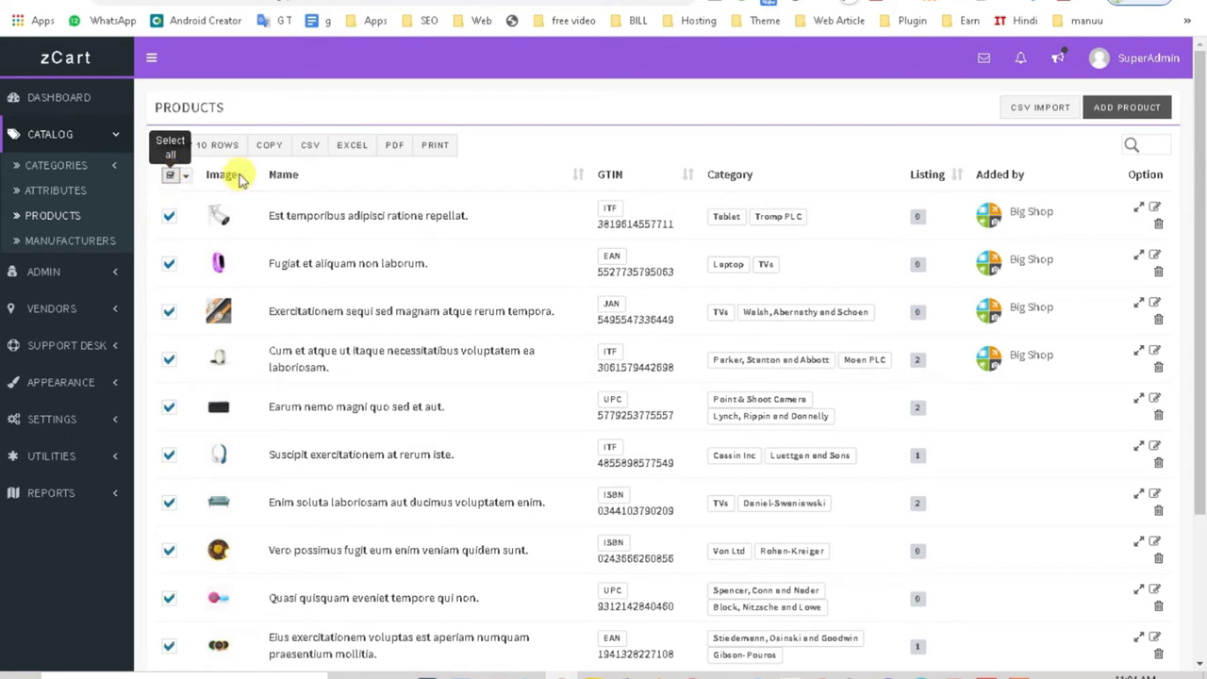
click(309, 147)
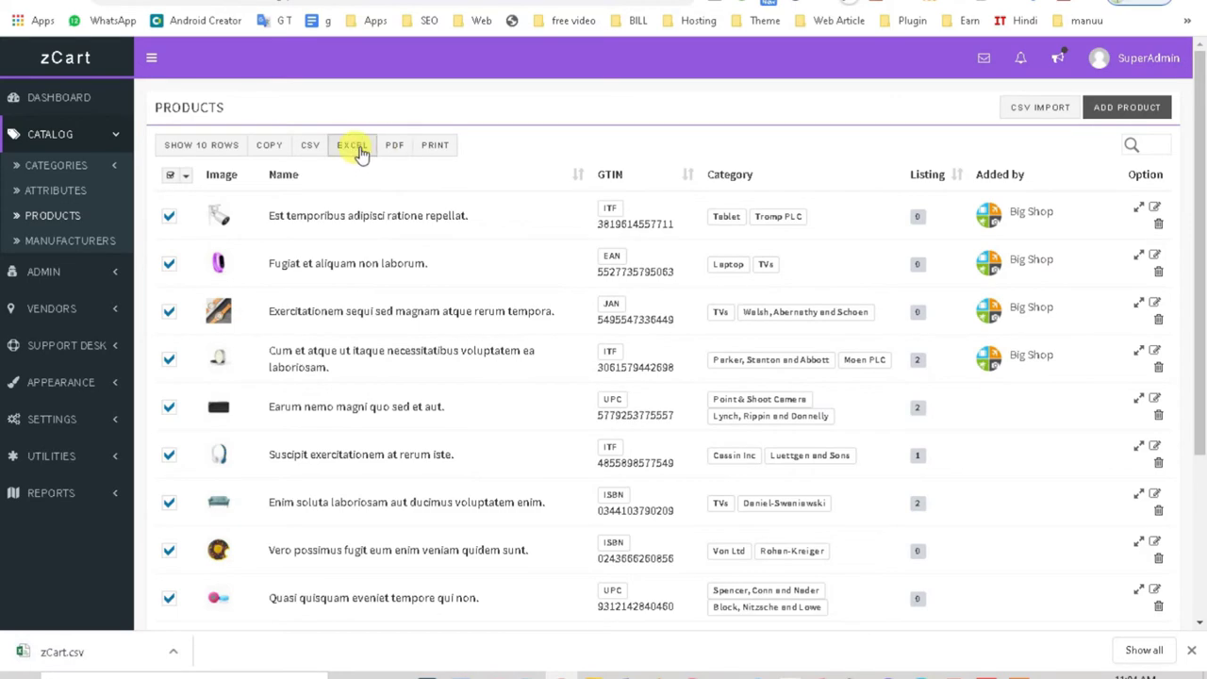
Step: Preview the products print layout, cancel printing, and deselect all products
click(437, 146)
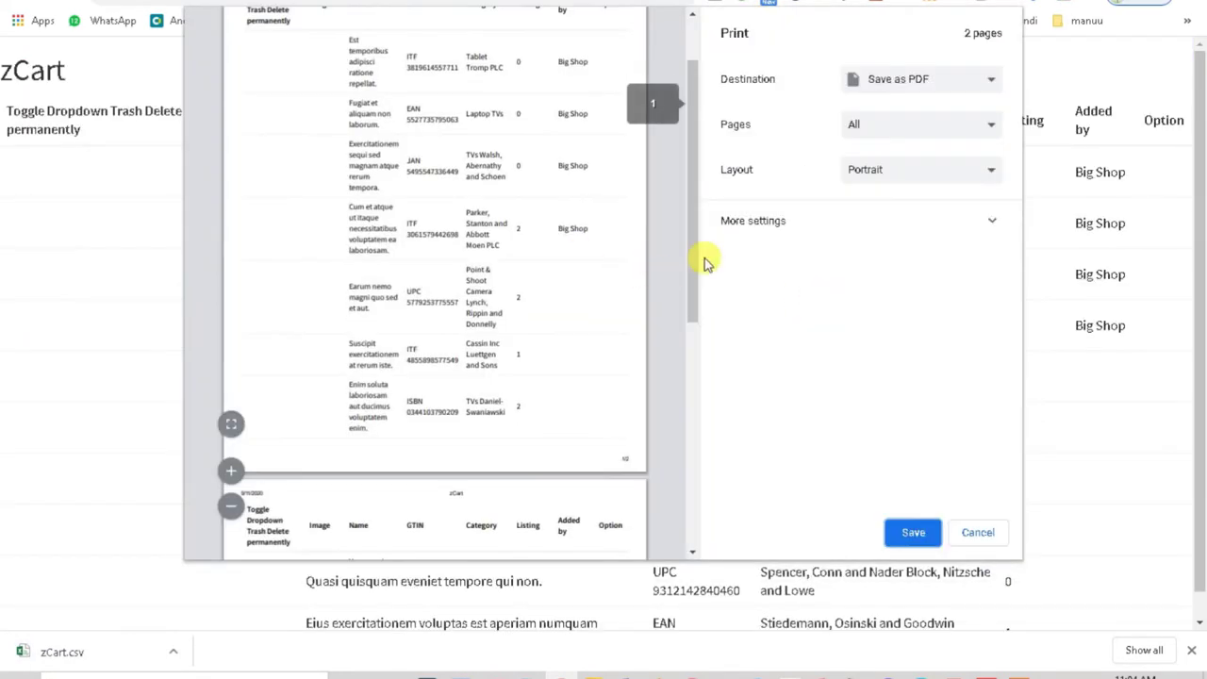
drag(691, 268, 696, 533)
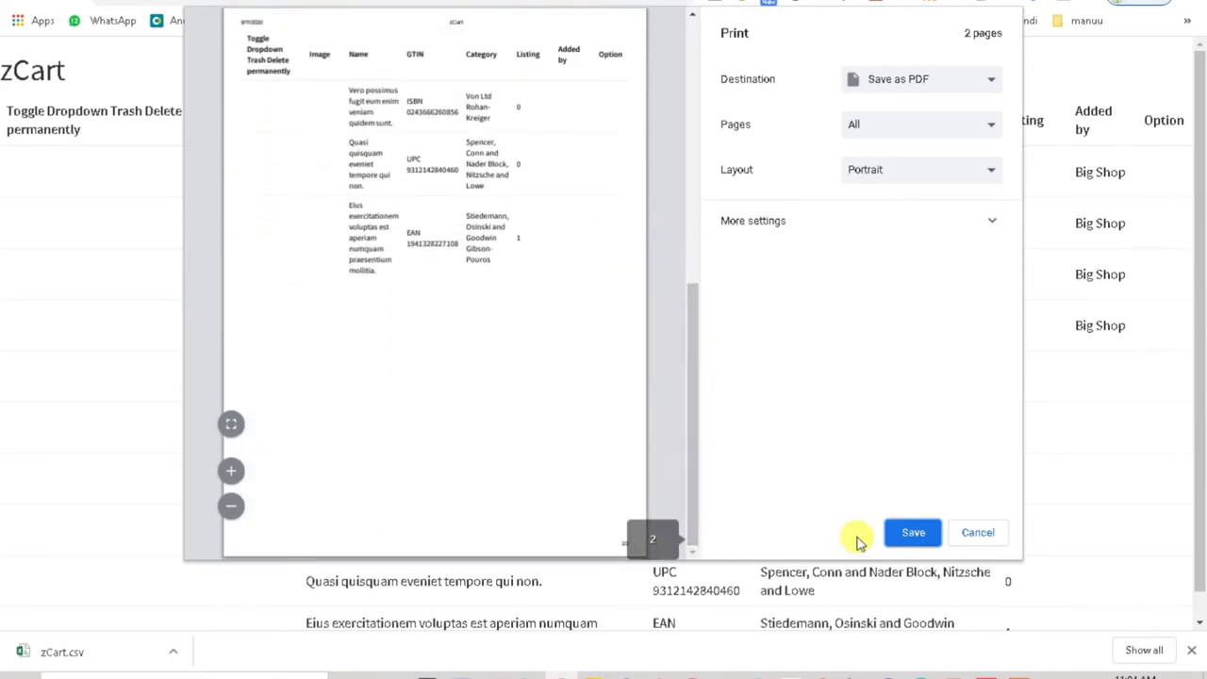
click(978, 534)
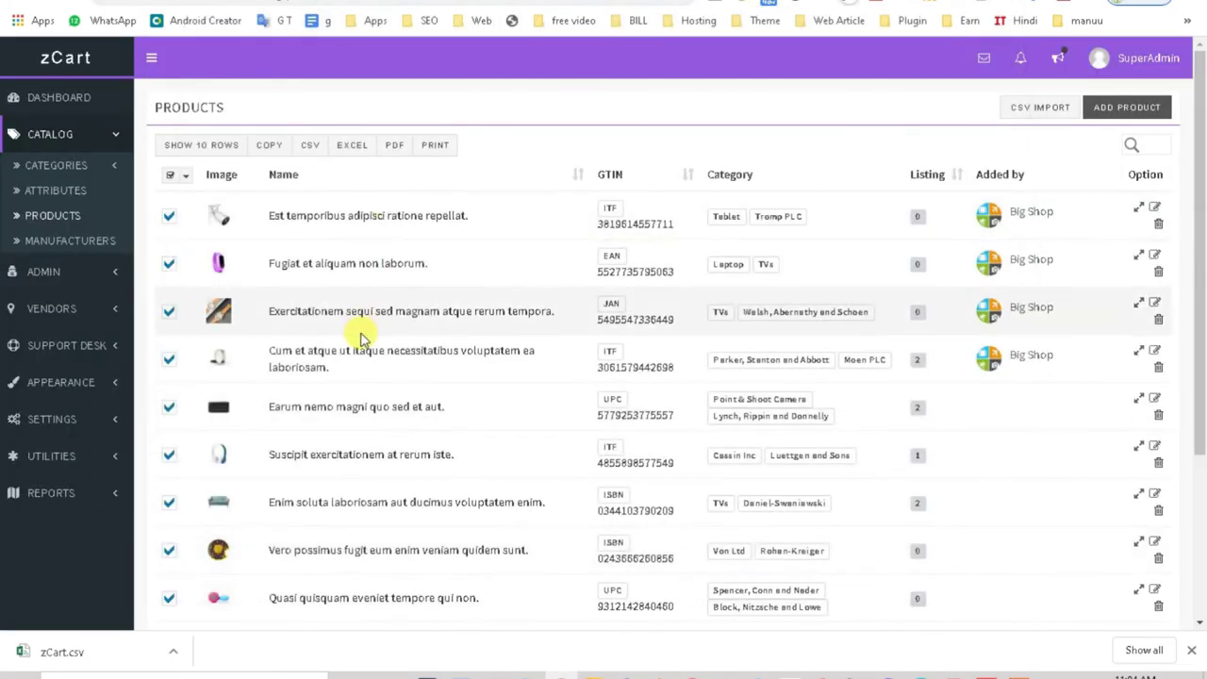
click(170, 176)
drag(1196, 271, 1199, 189)
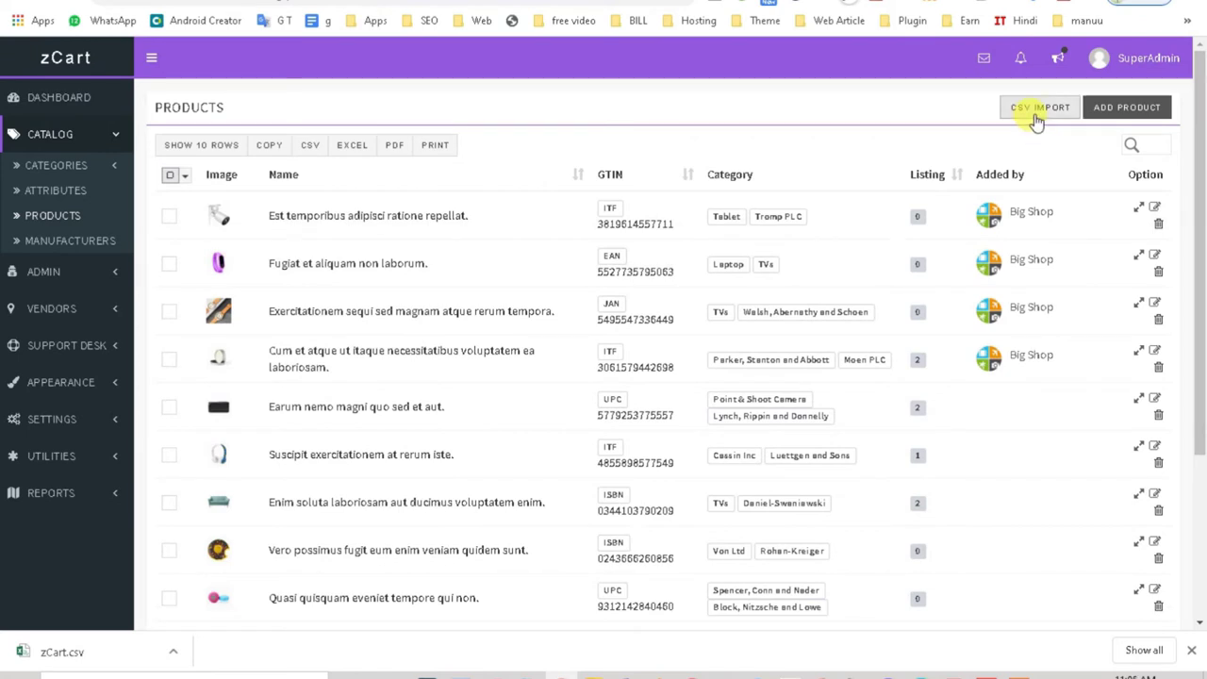
Step: Open the empty Add Product form and scroll through its fields
click(1107, 108)
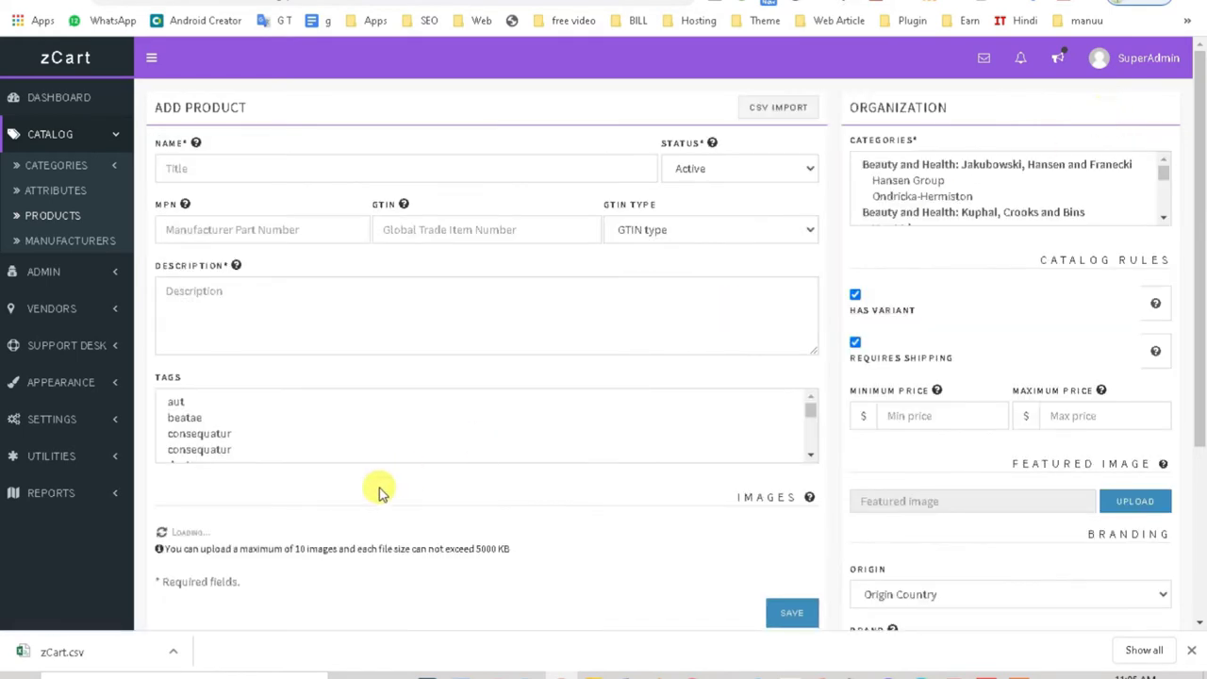
scroll(380, 466, down, 3)
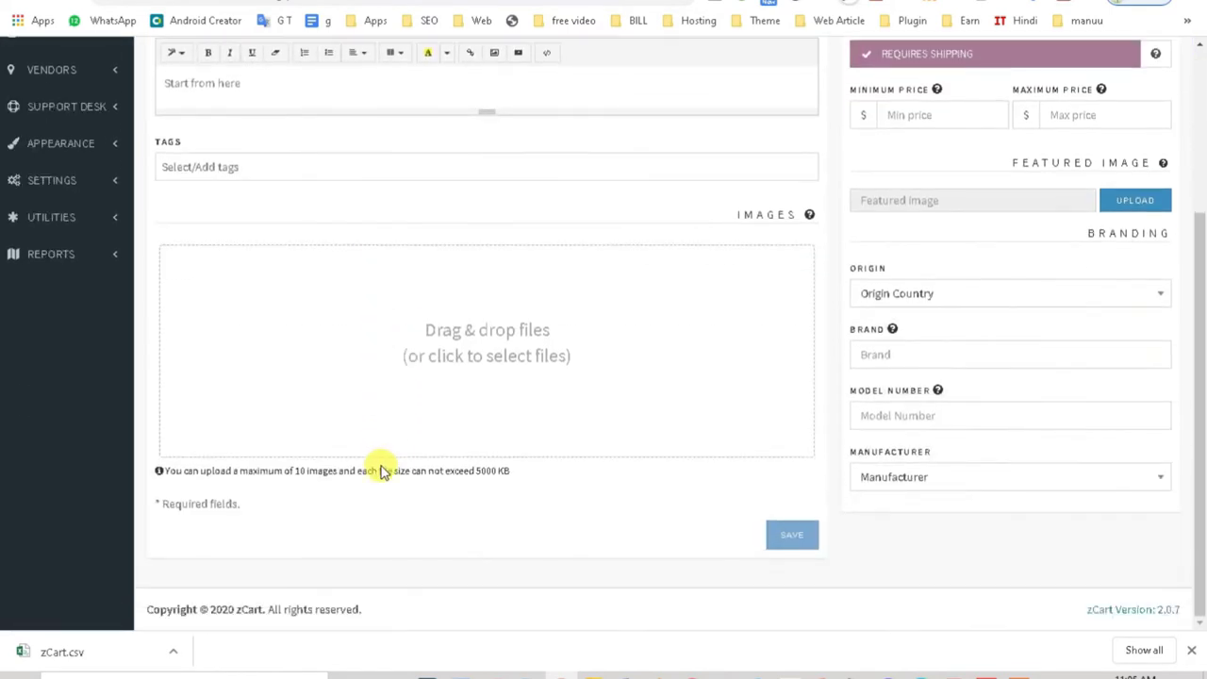
scroll(571, 371, up, 2)
scroll(216, 248, up, 1)
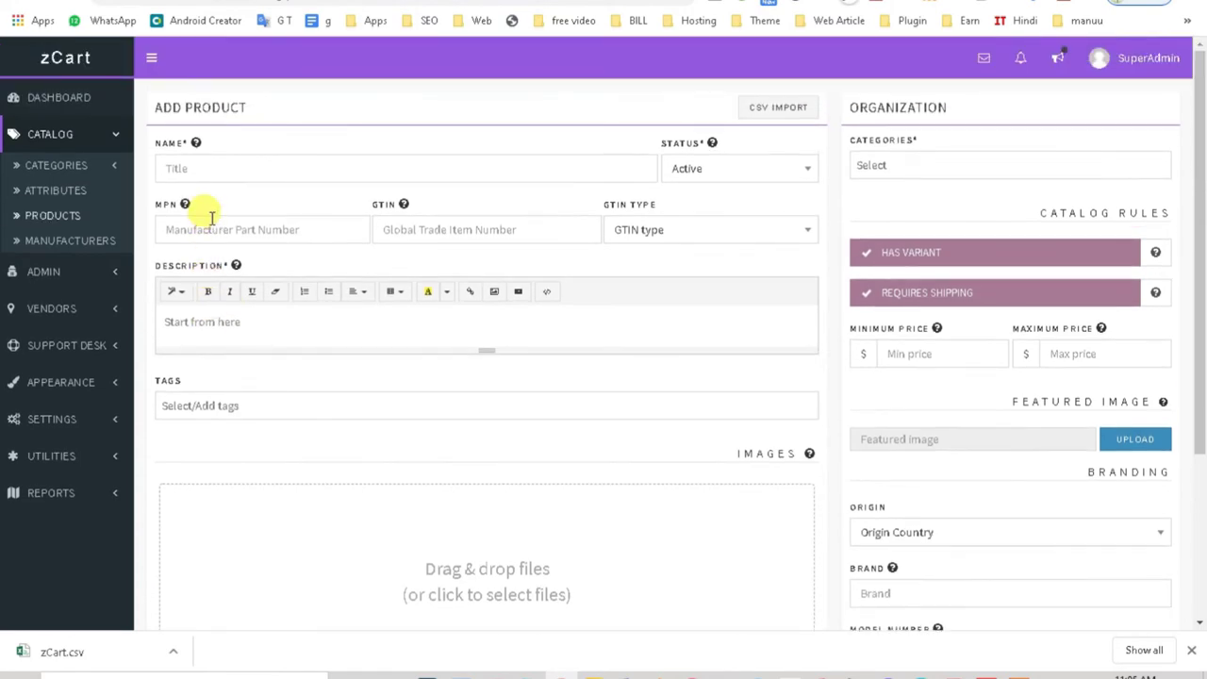
scroll(512, 446, down, 1)
scroll(364, 574, down, 3)
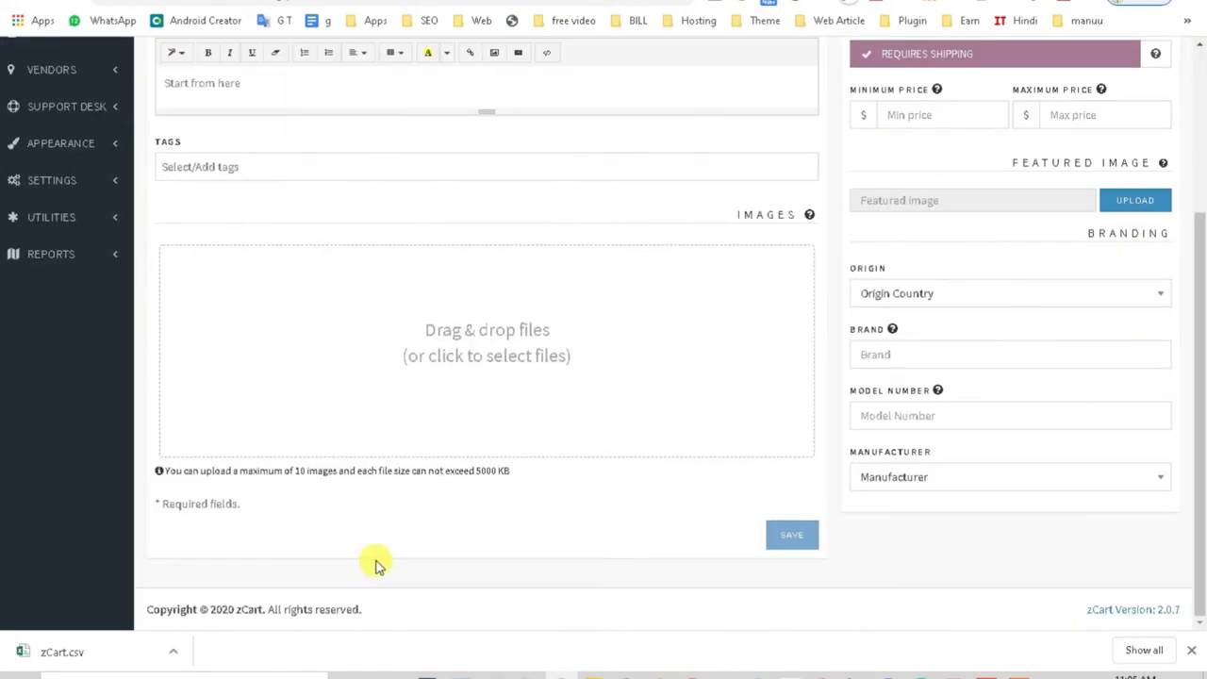
scroll(377, 563, up, 1)
scroll(371, 557, down, 1)
scroll(372, 553, up, 3)
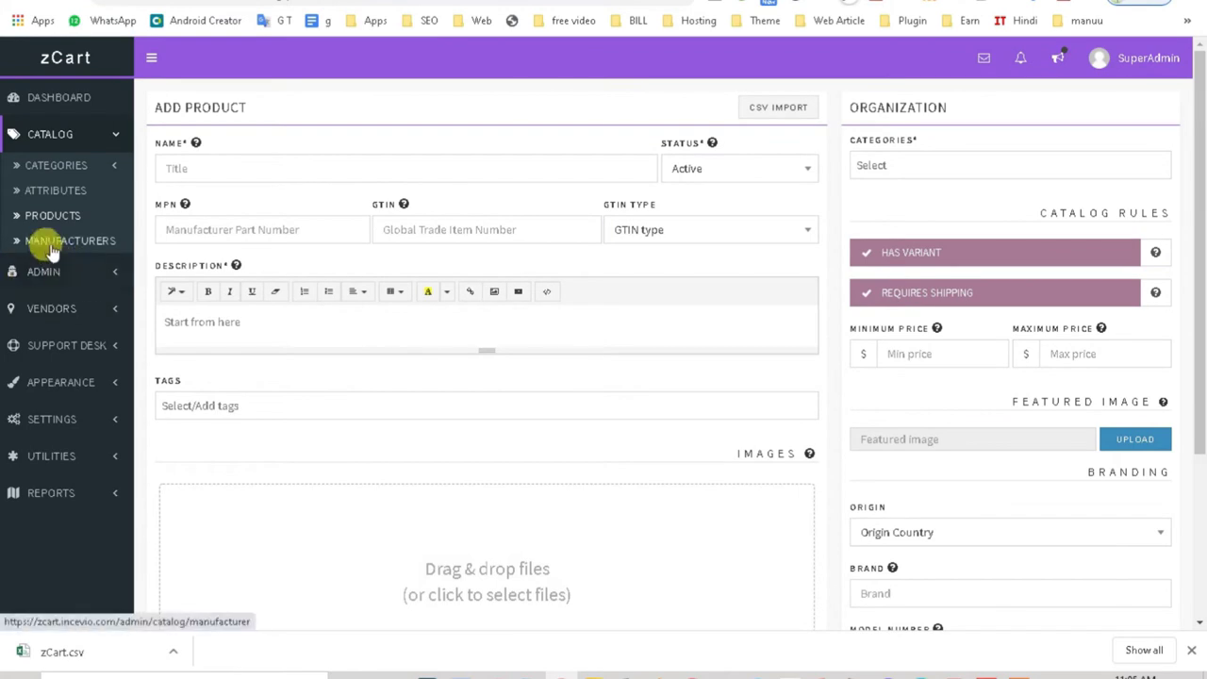
Step: View the five-entry Manufacturers list, then expand Admin and open Users
click(52, 242)
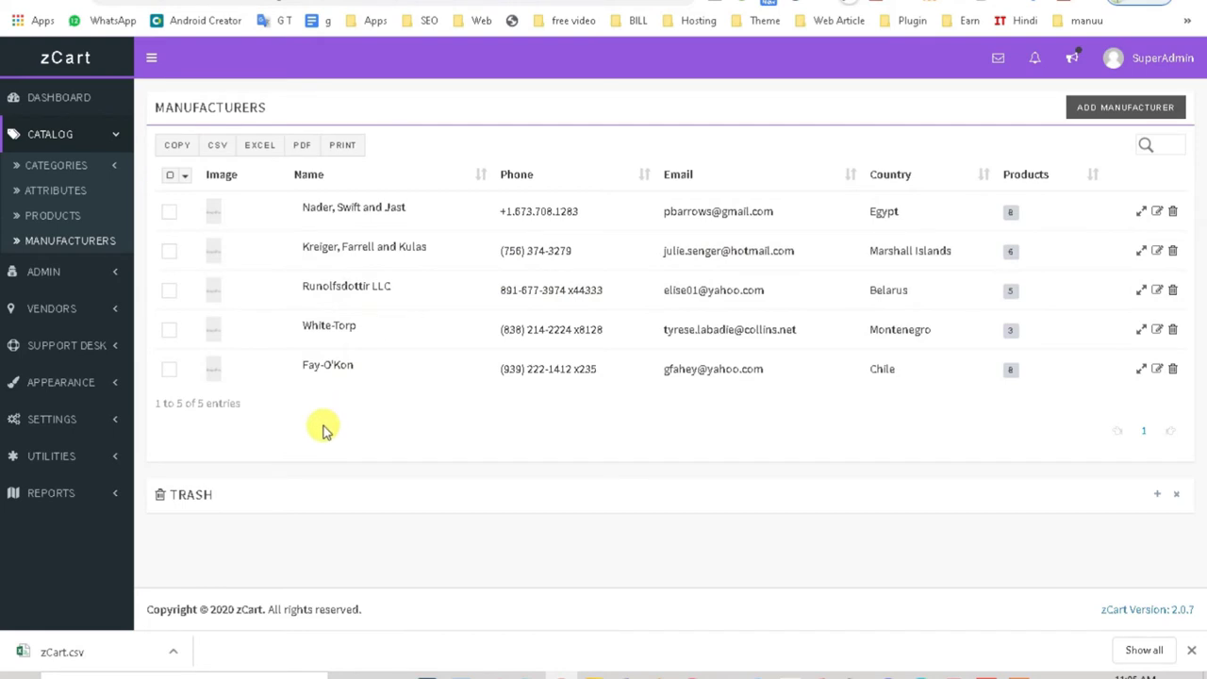
click(76, 271)
click(66, 202)
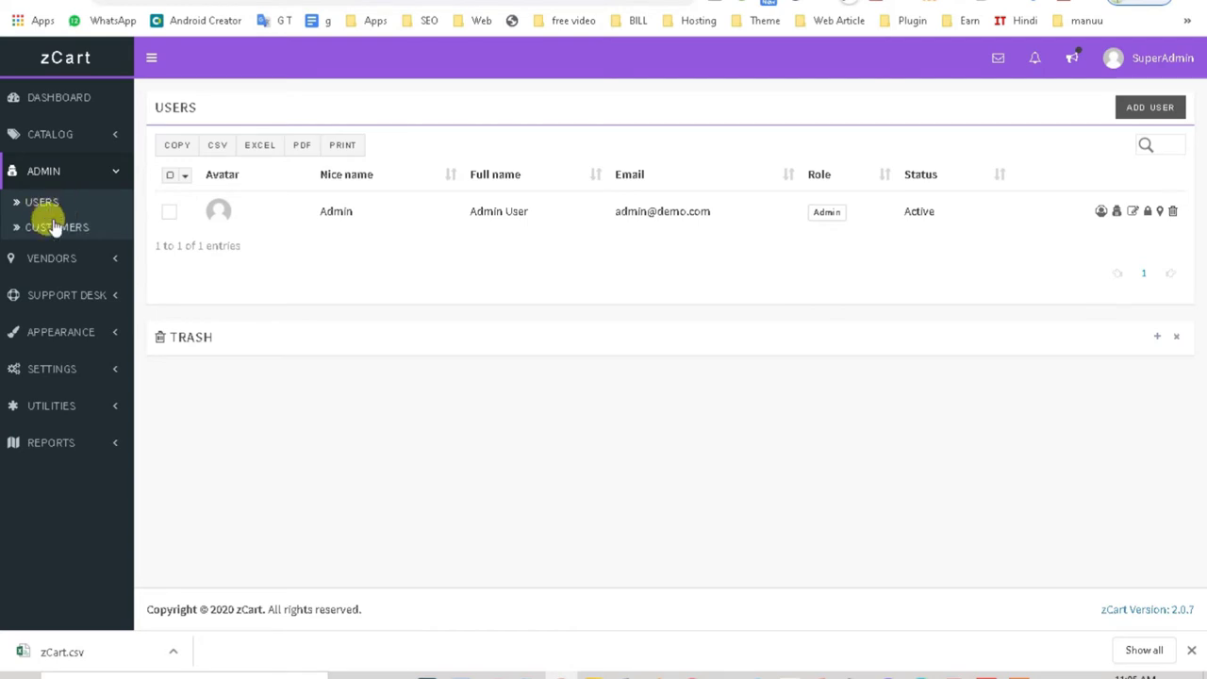
Step: Browse the Customers, Merchants and Shops lists, then expand the Support Desk menu
click(54, 228)
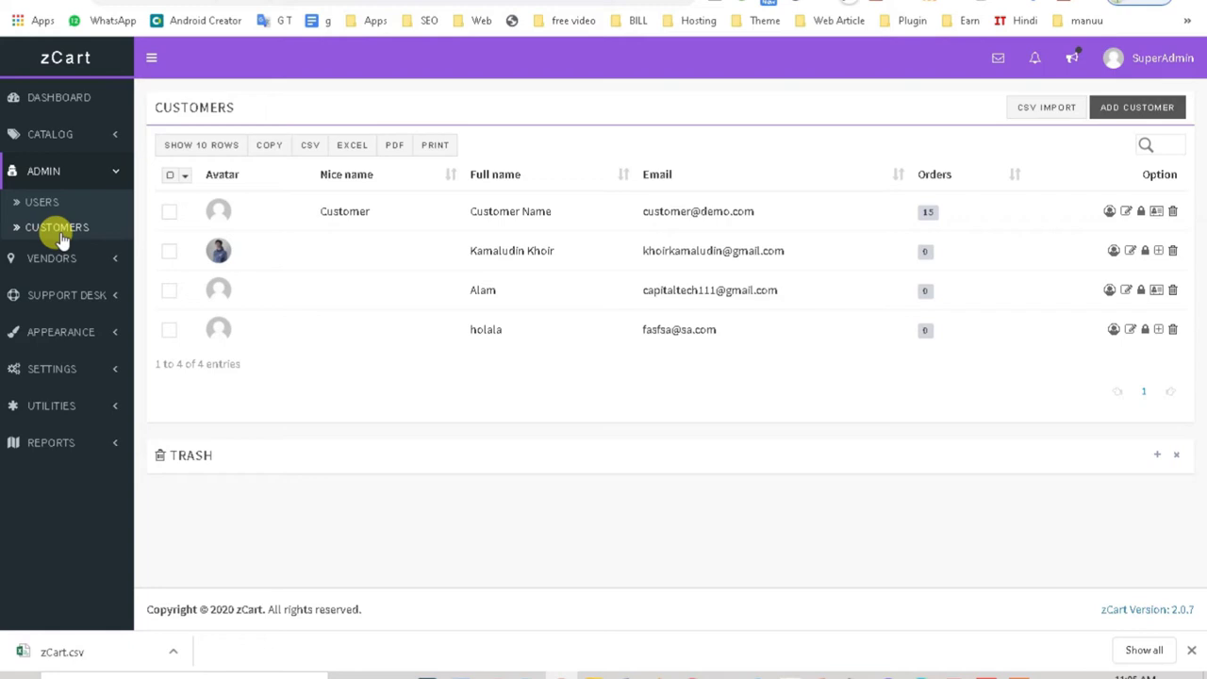
click(57, 253)
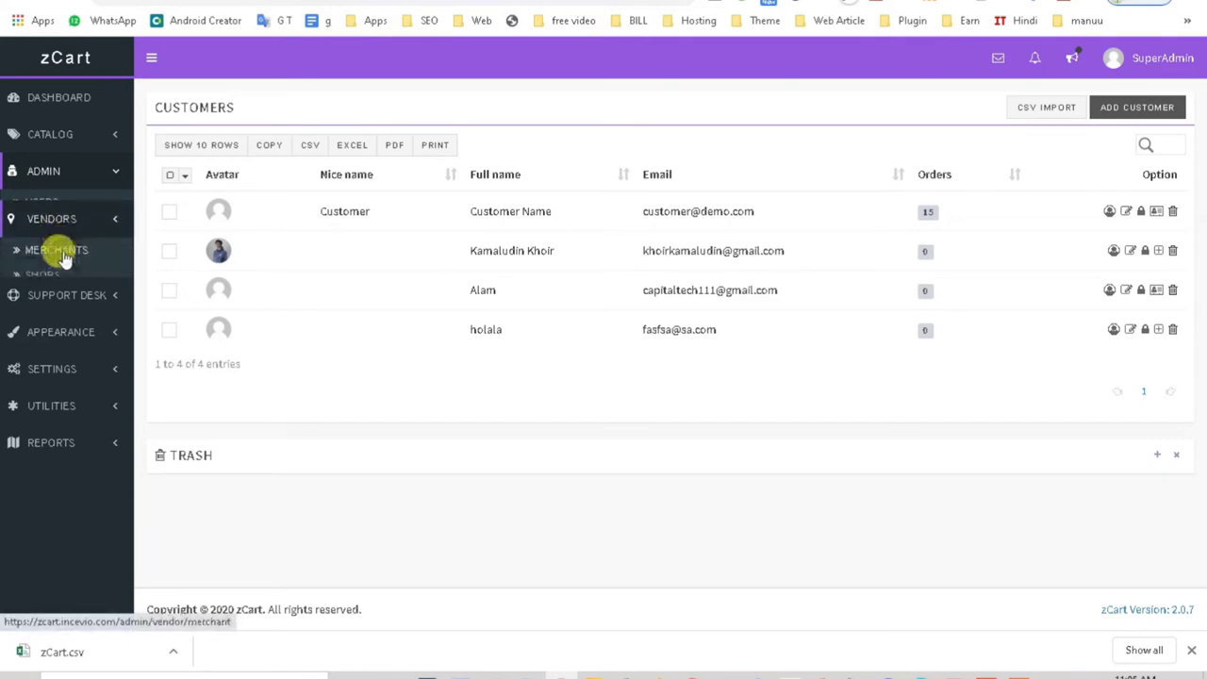
click(58, 242)
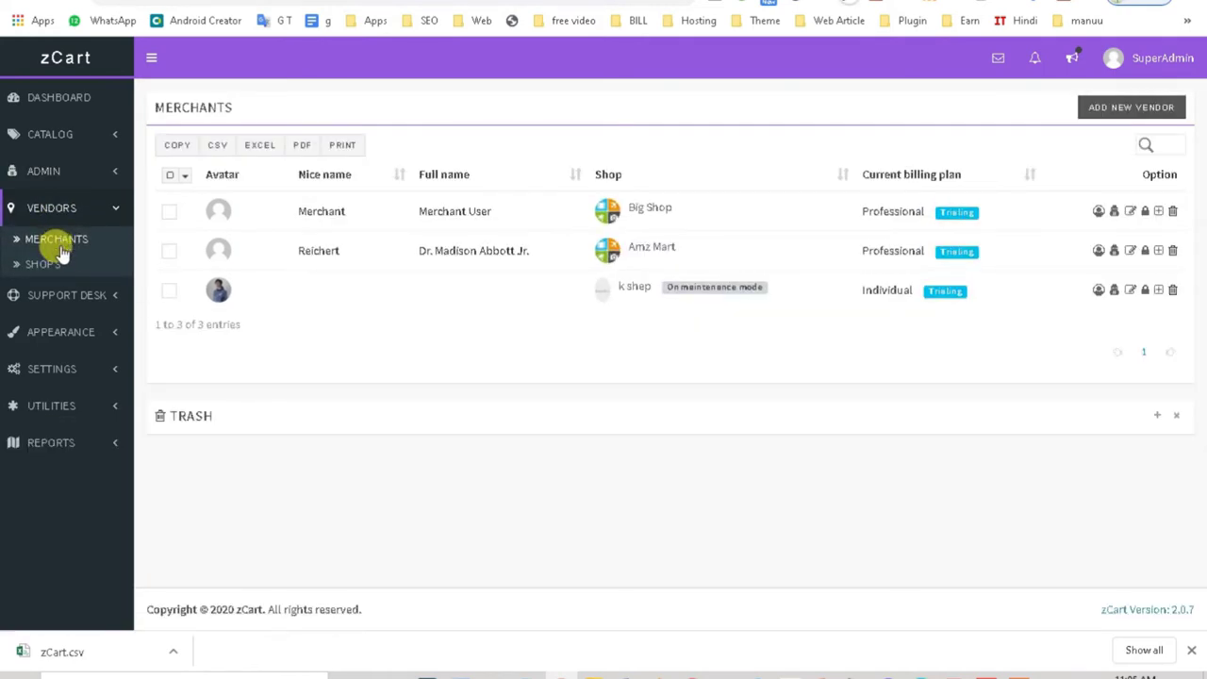
click(49, 266)
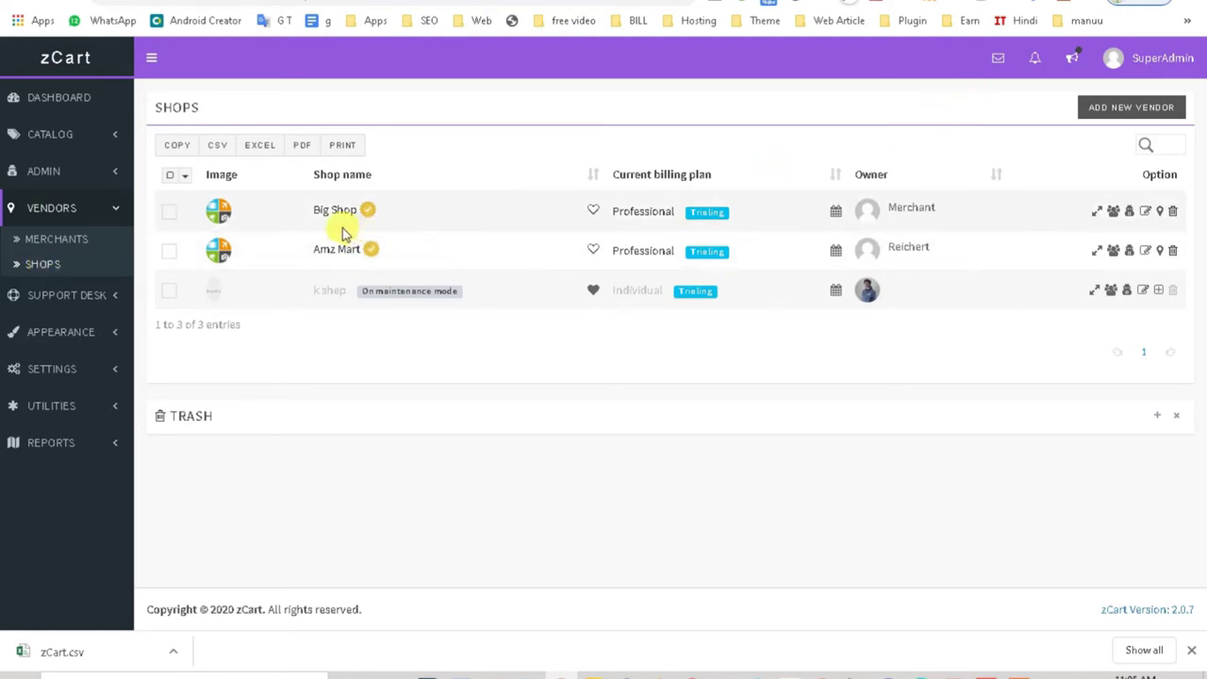
click(57, 237)
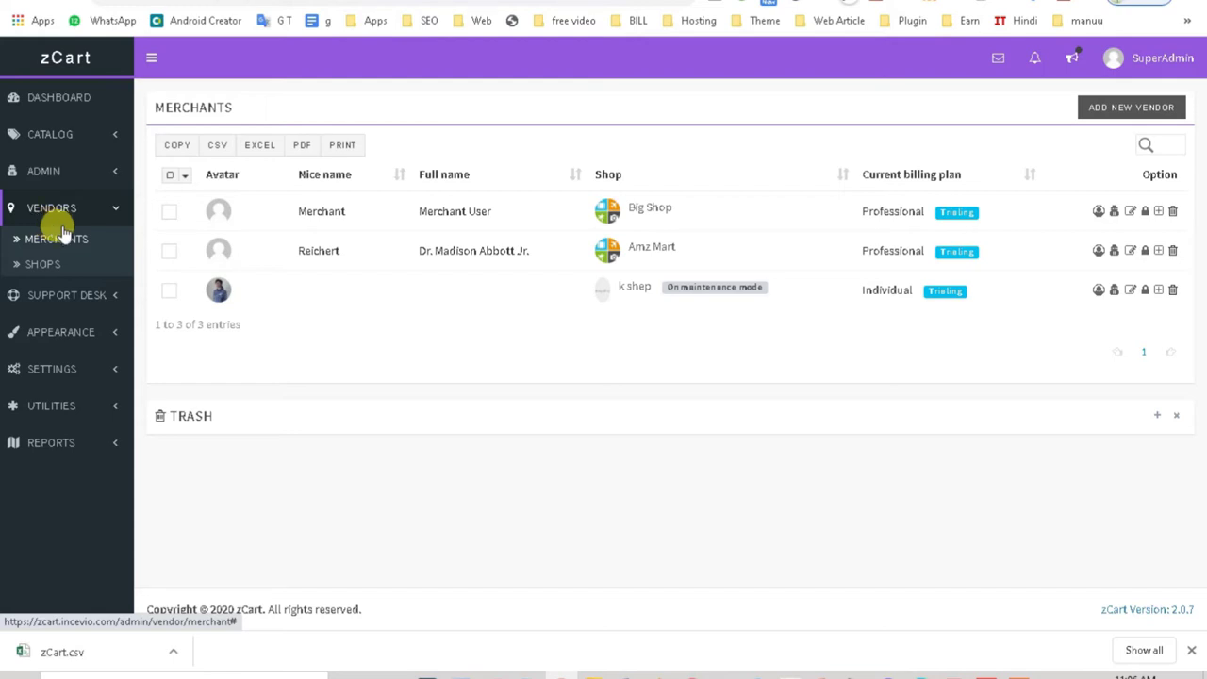
click(71, 266)
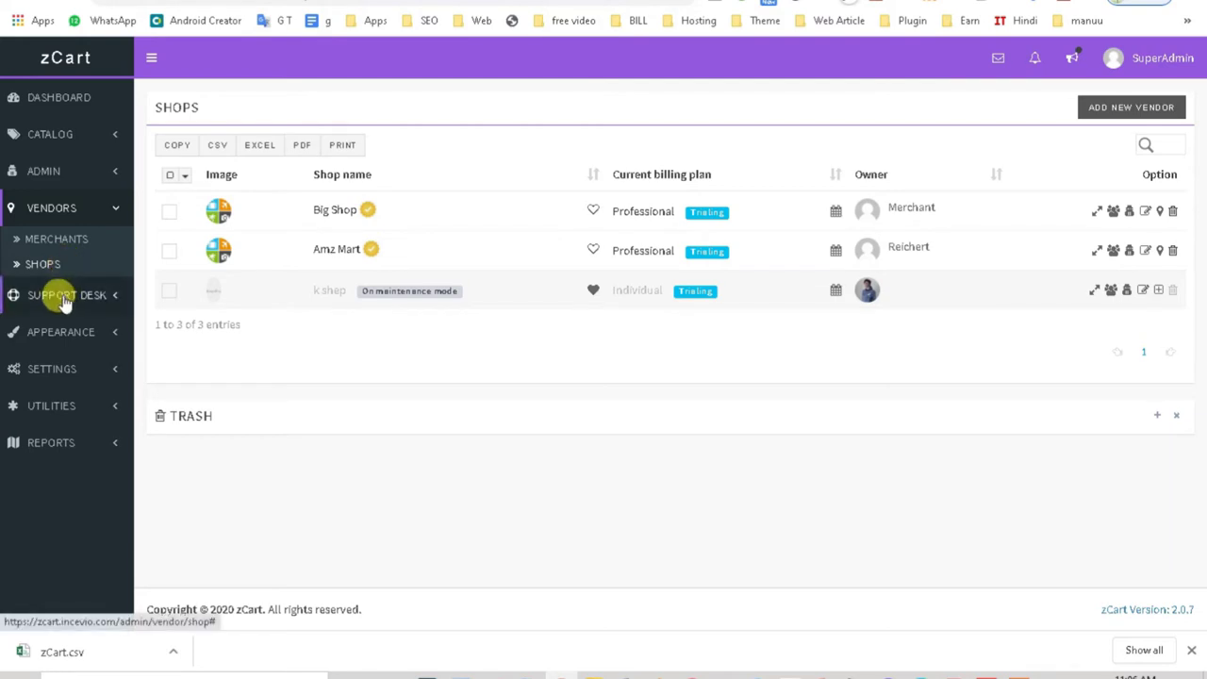
click(61, 294)
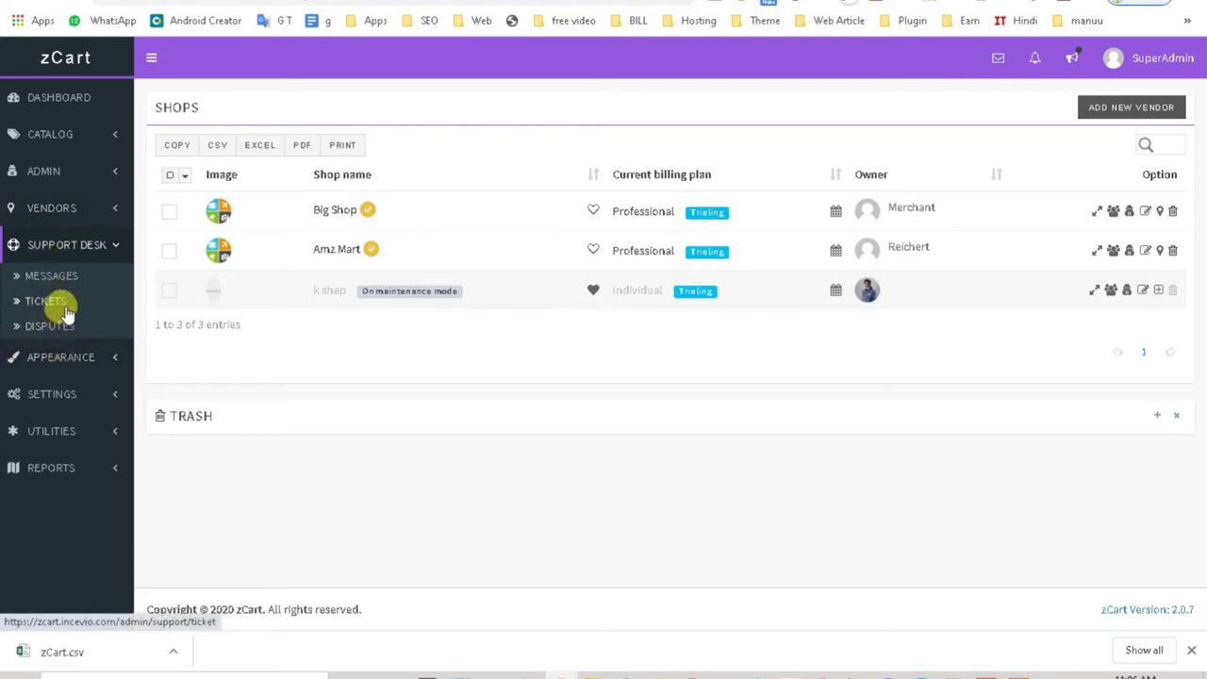
Step: Browse support Messages, Tickets (two open Big Shop tickets) and the empty Disputes page, then expand Appearance
click(56, 277)
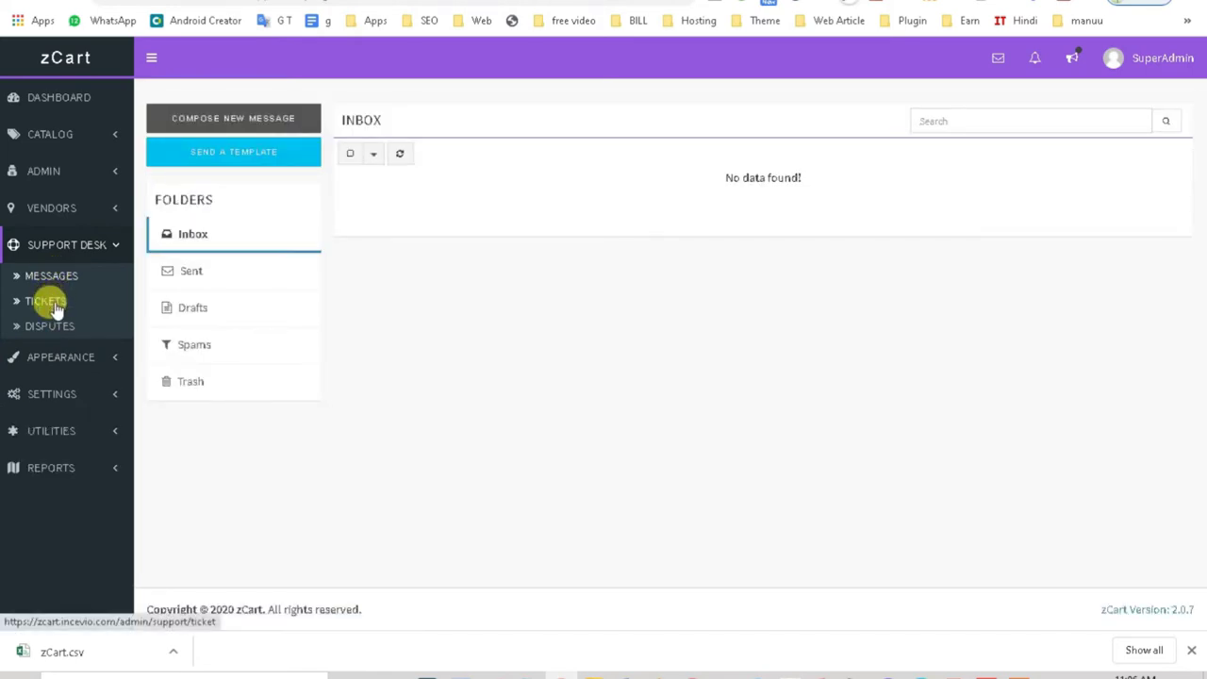
click(47, 302)
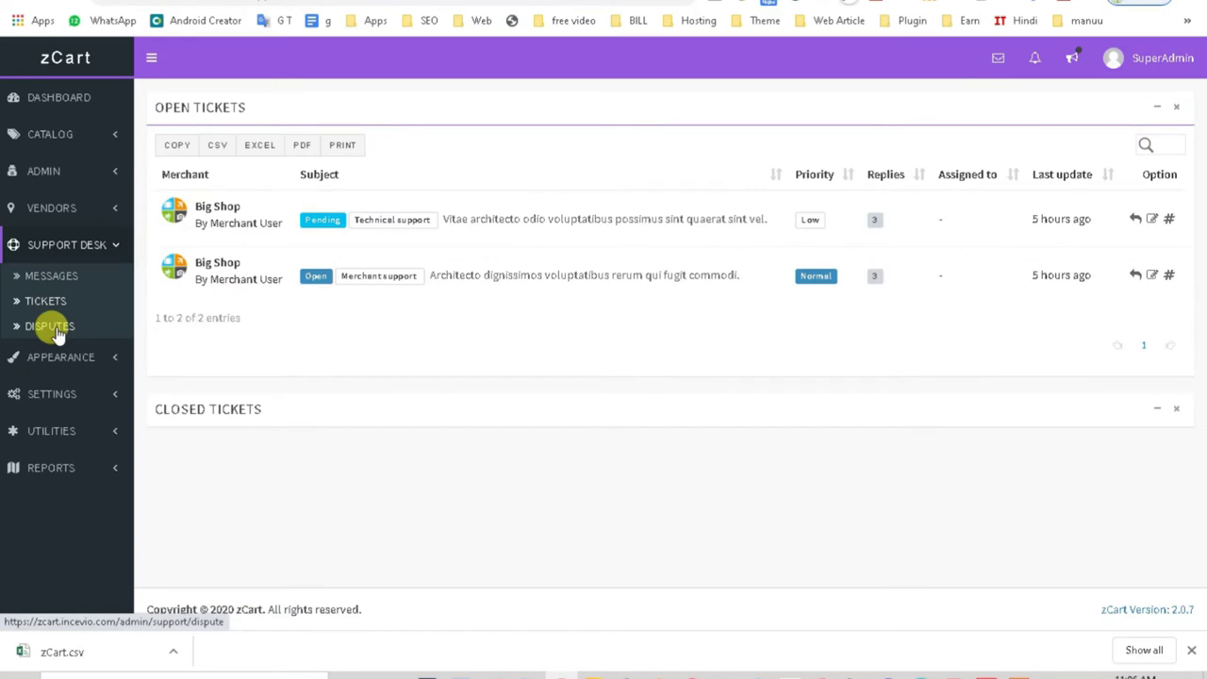
click(52, 326)
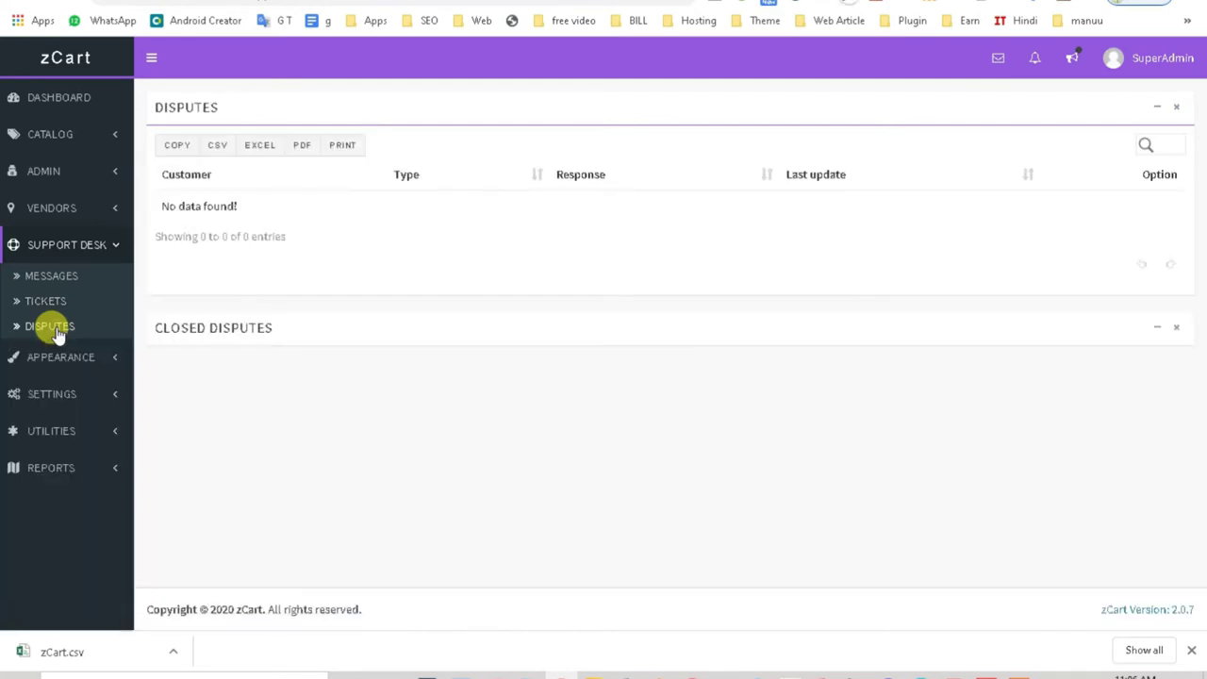
click(59, 358)
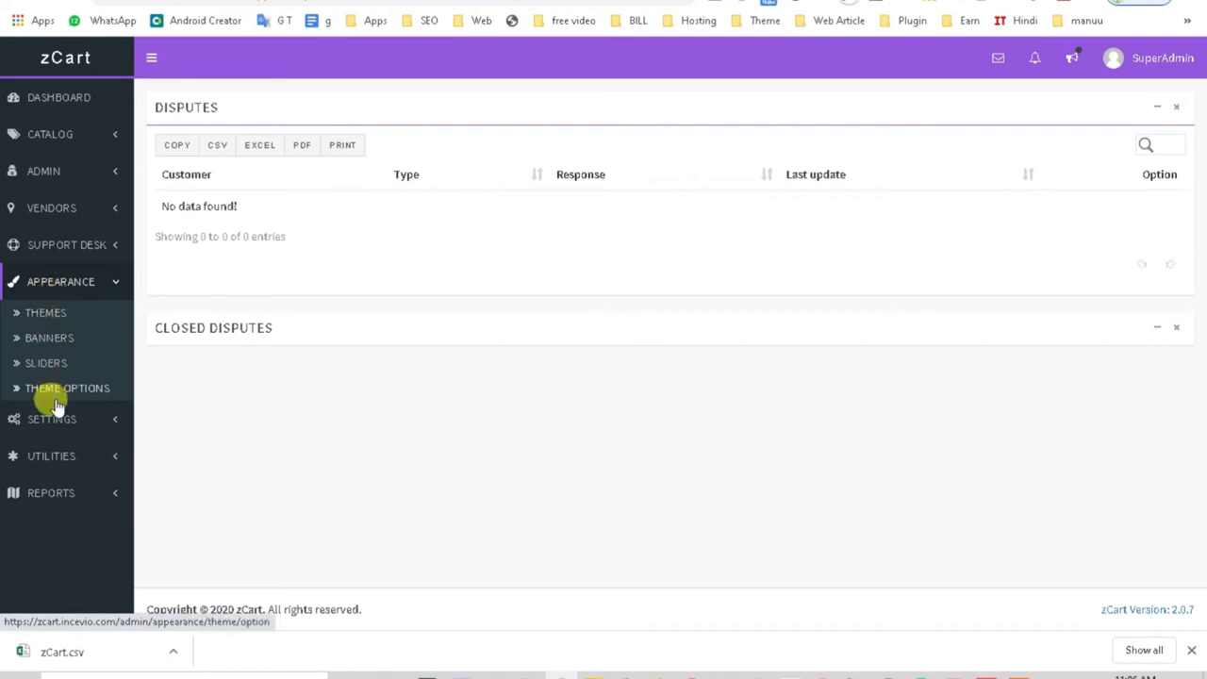
Step: Browse Themes, Banners and the four Sliders, ending on Theme Options with Mobile, Home Theater System and Video Camera featured
click(47, 316)
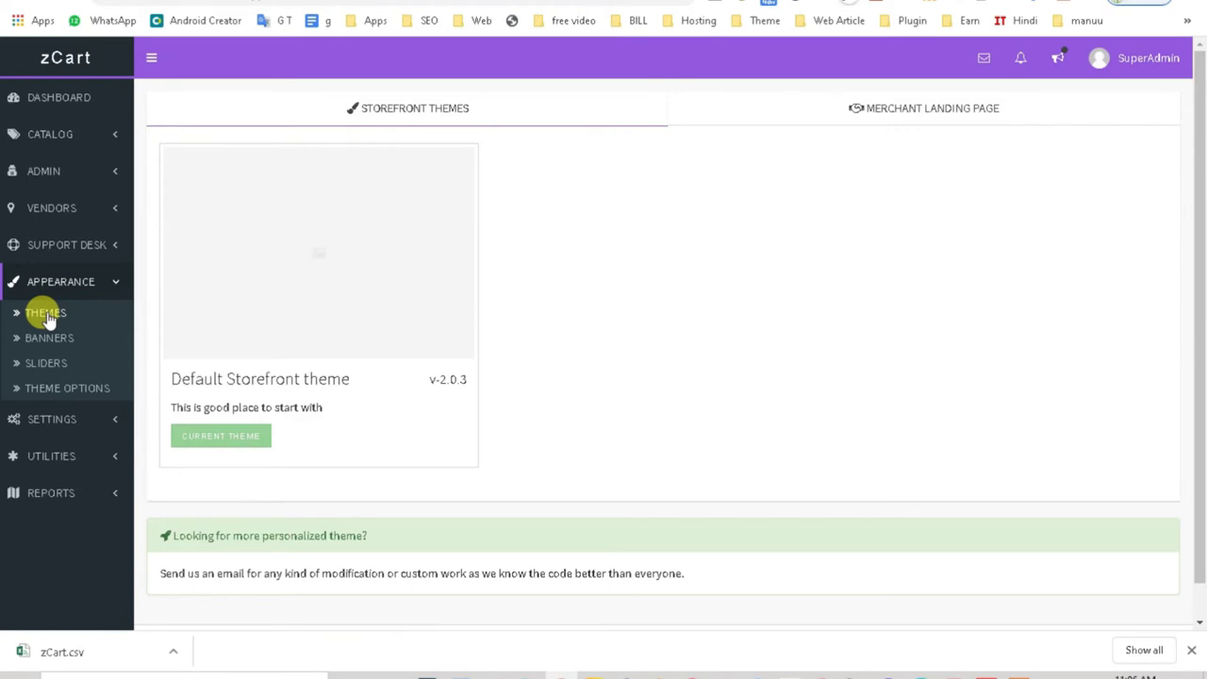
scroll(467, 377, down, 1)
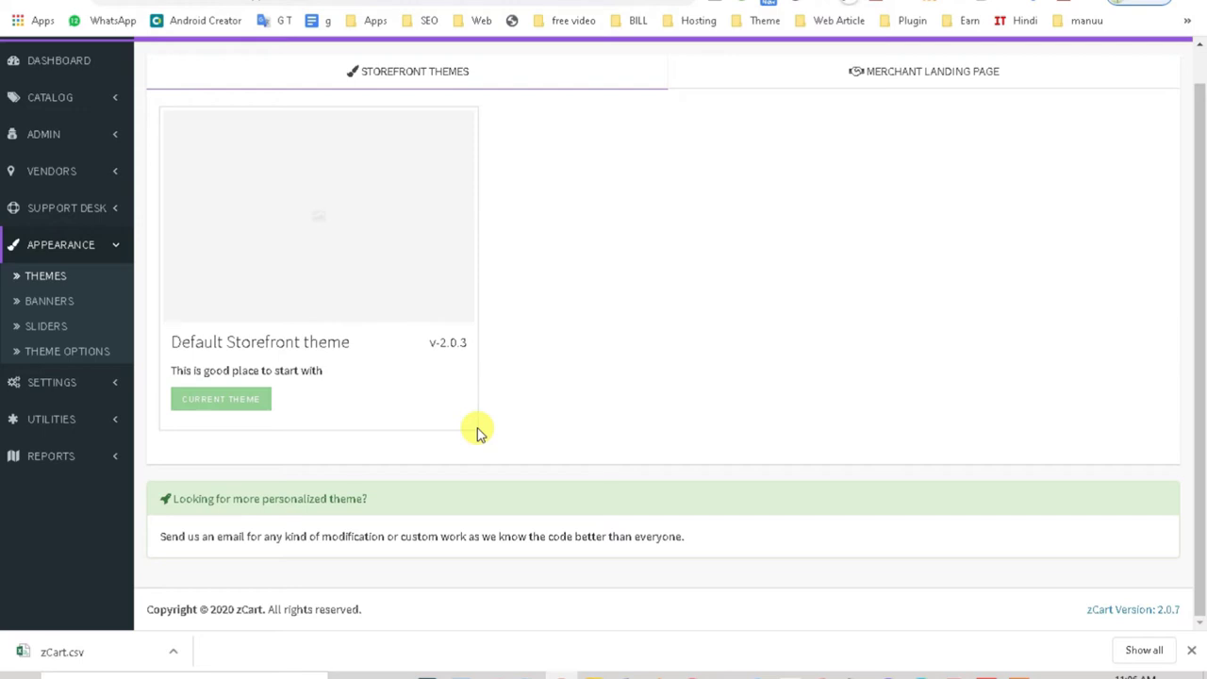
click(41, 304)
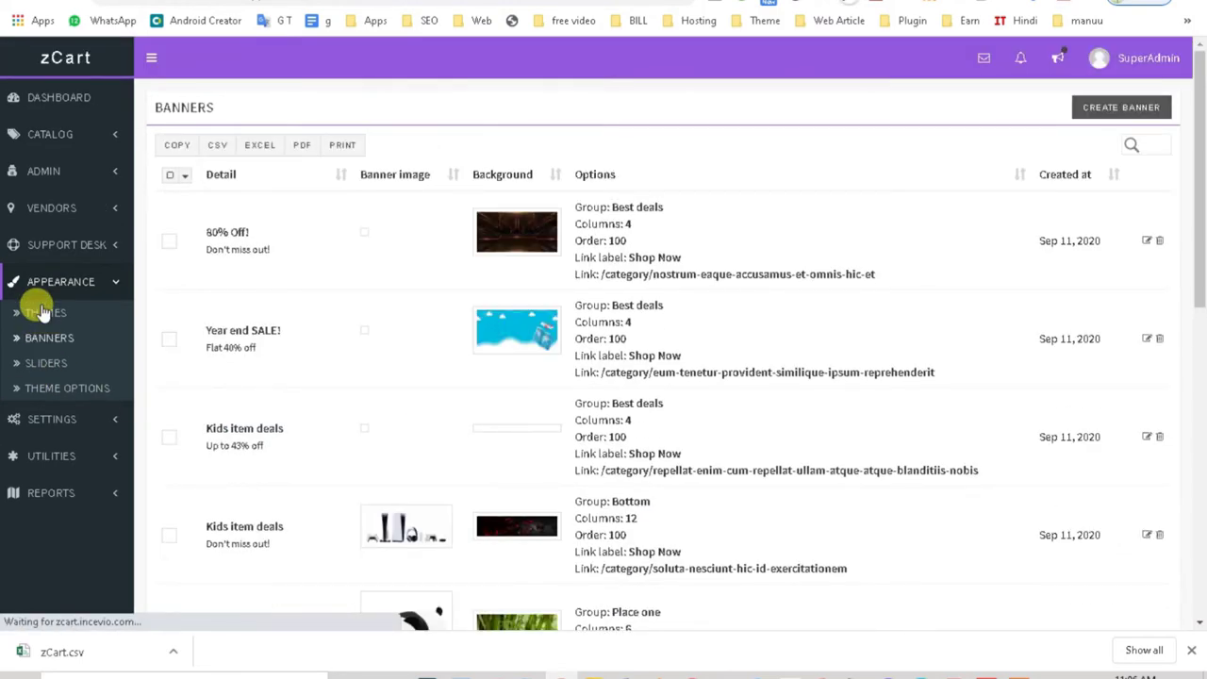
scroll(480, 364, down, 2)
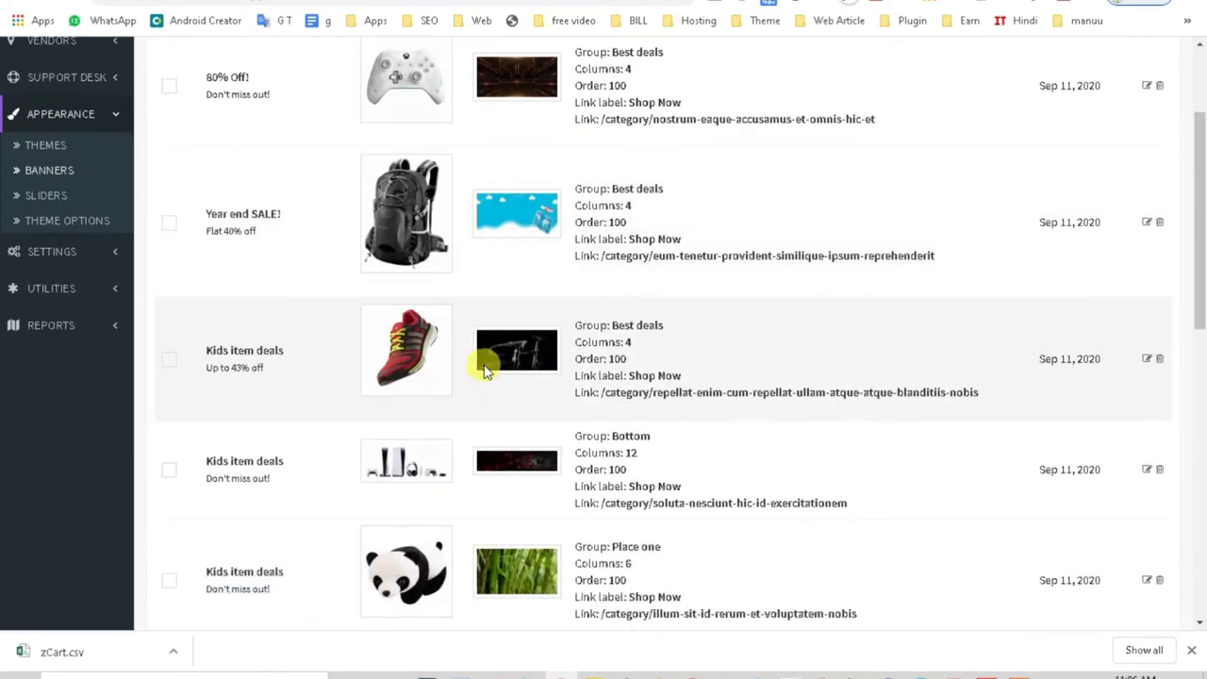
drag(1199, 277, 1193, 195)
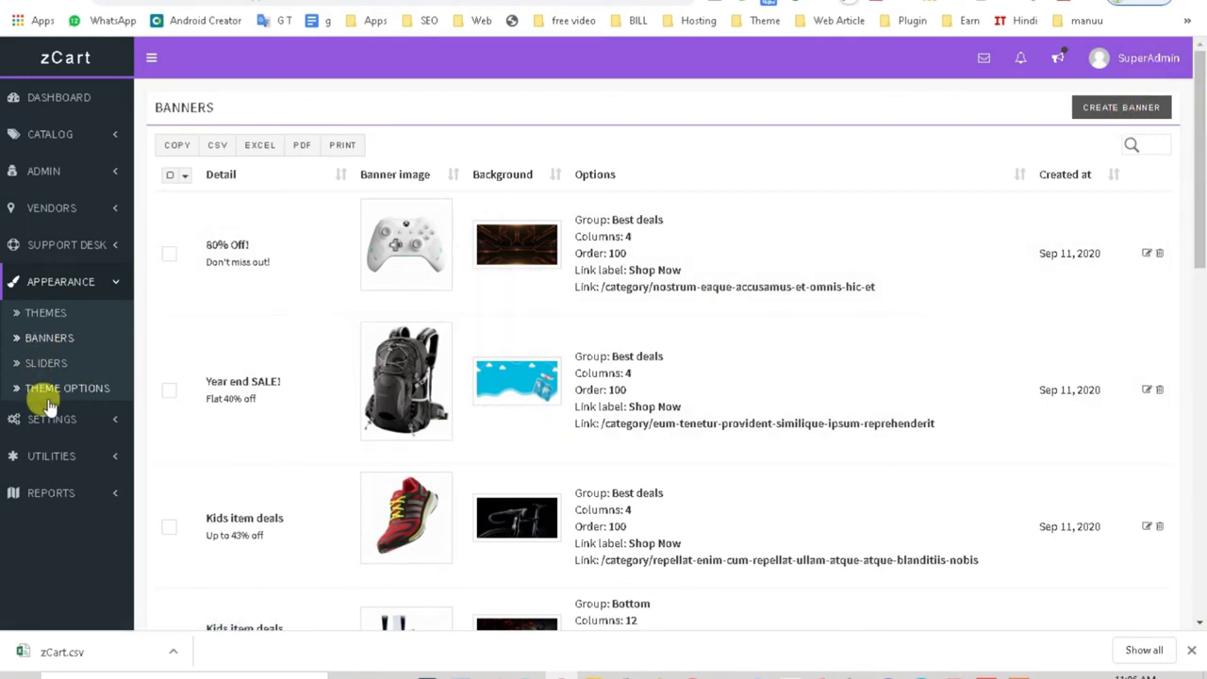
click(49, 368)
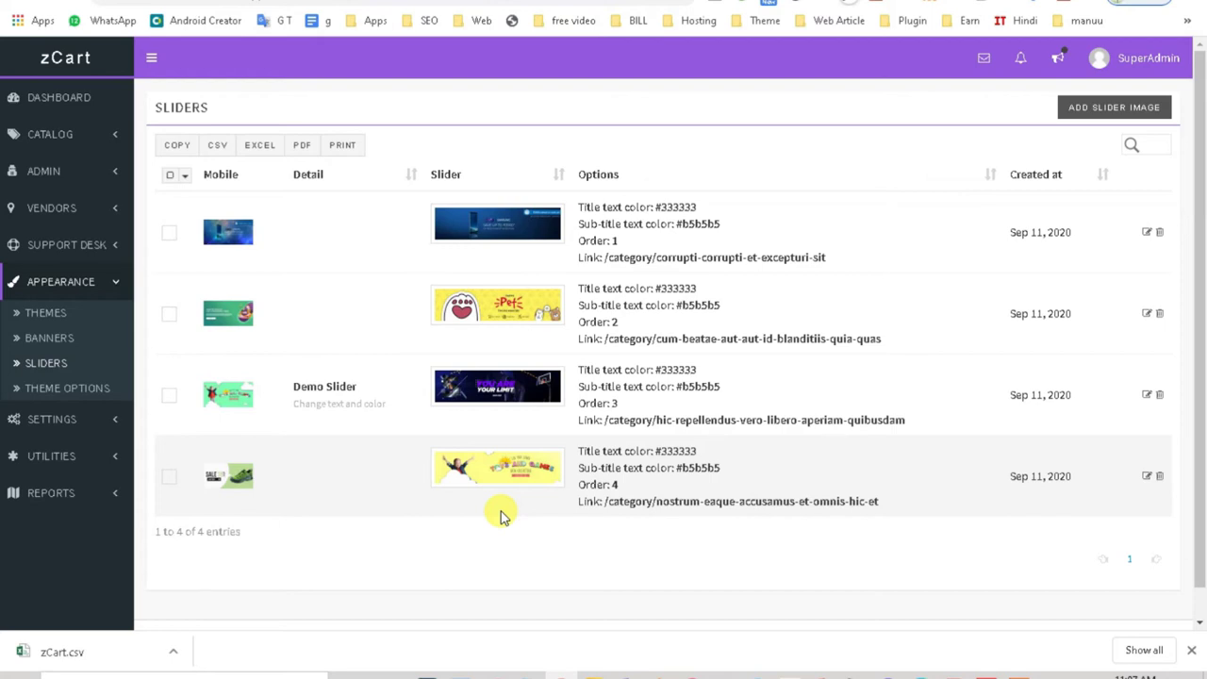
click(57, 391)
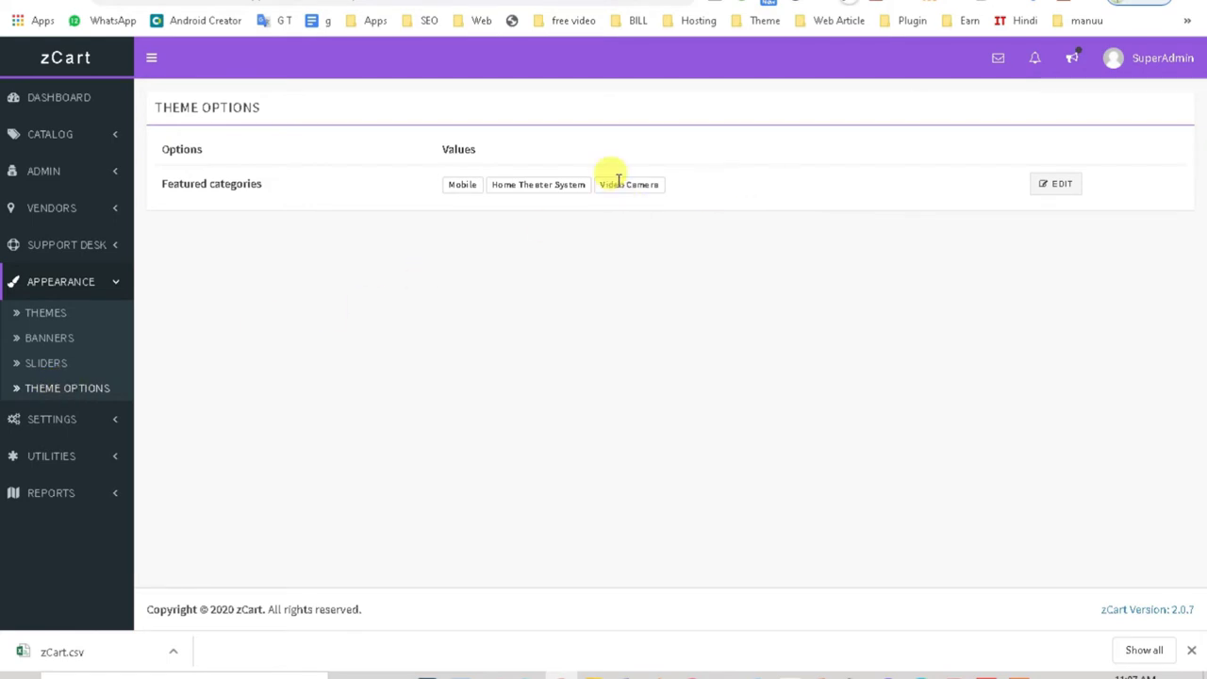
Step: Expand Settings, review the subscription Plans, and bring up the User Roles list
click(53, 420)
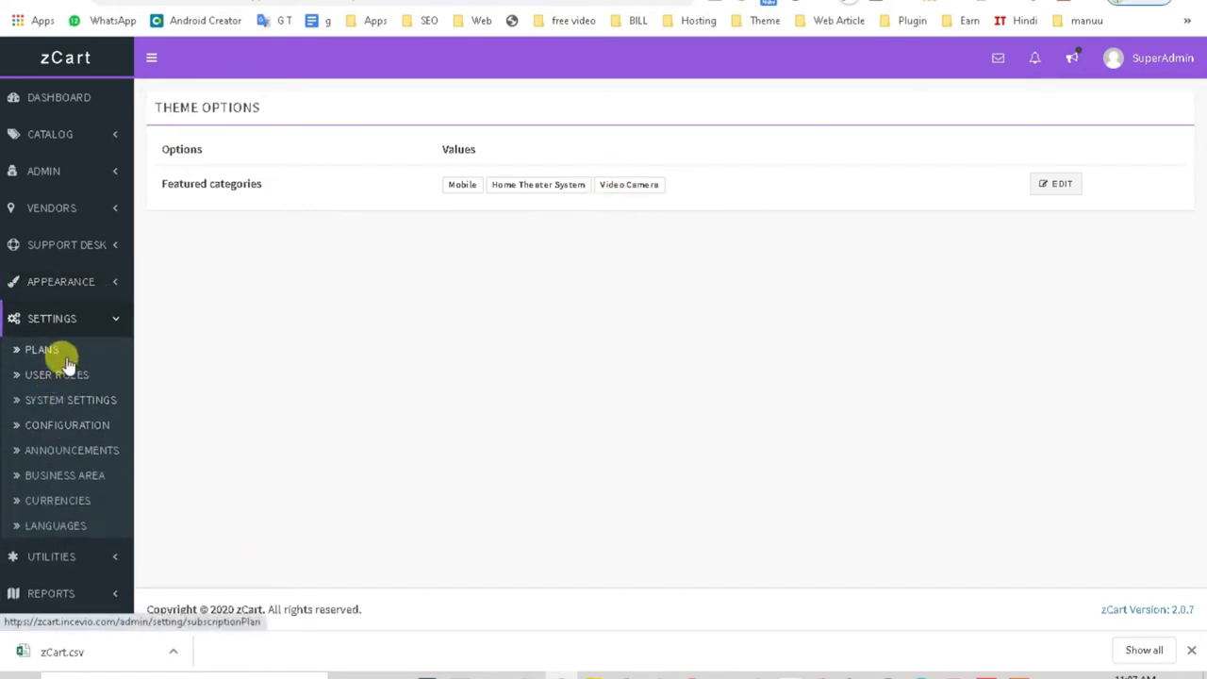
click(66, 361)
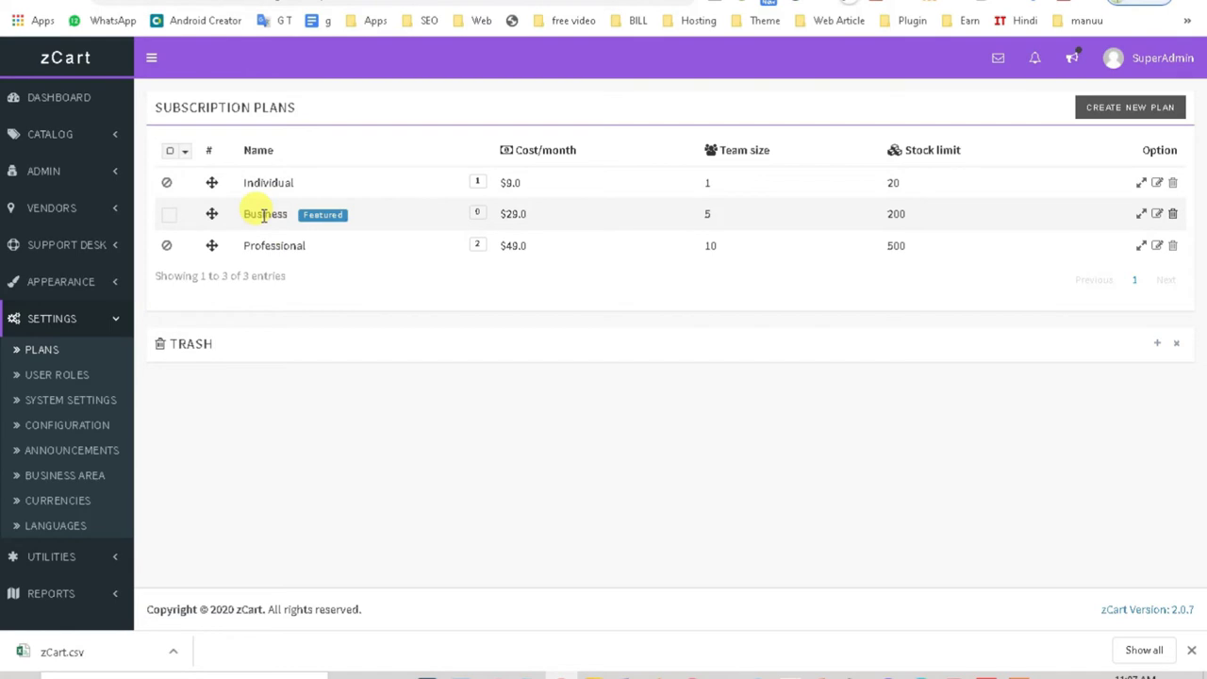
click(62, 384)
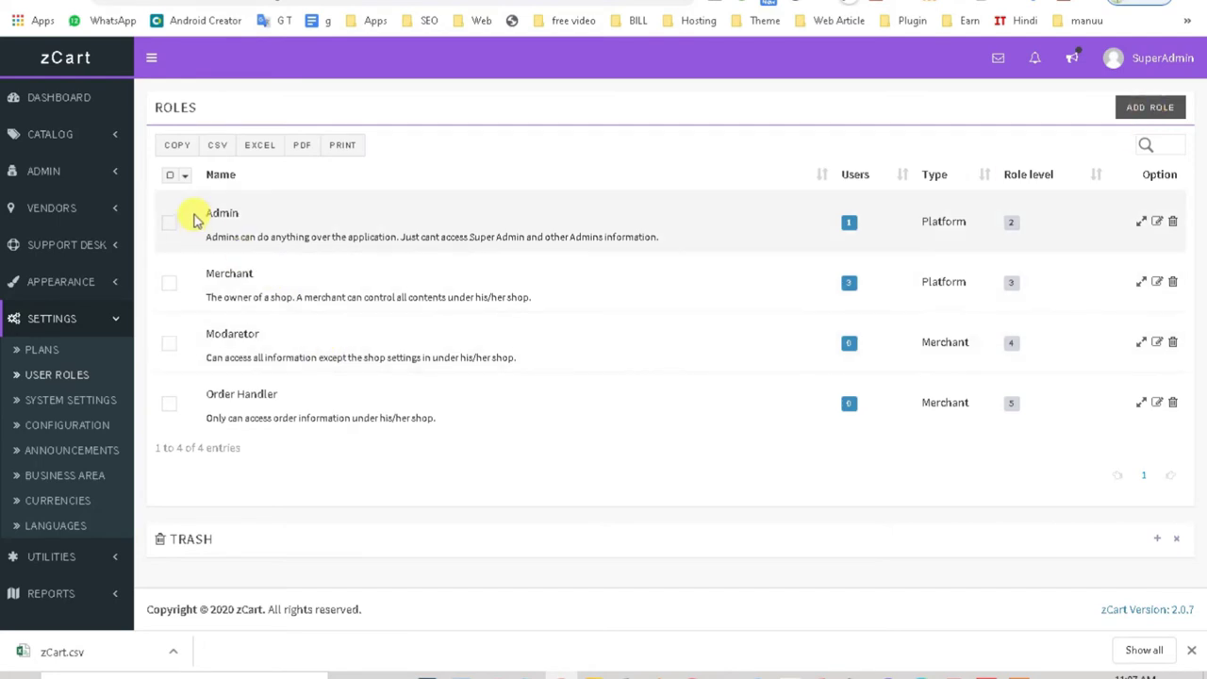
Step: Highlight the Admin, Merchant, Moderator and Order Handler role names, then go to System Settings
drag(205, 209, 250, 224)
double_click(229, 273)
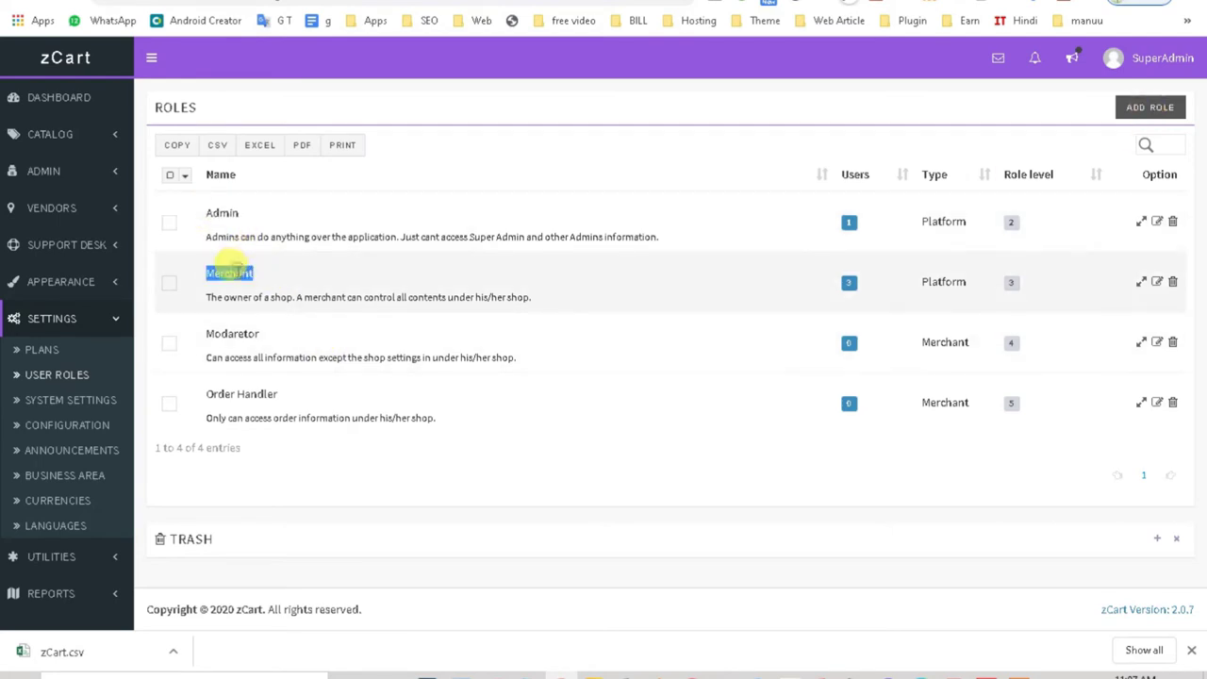
click(226, 334)
double_click(226, 334)
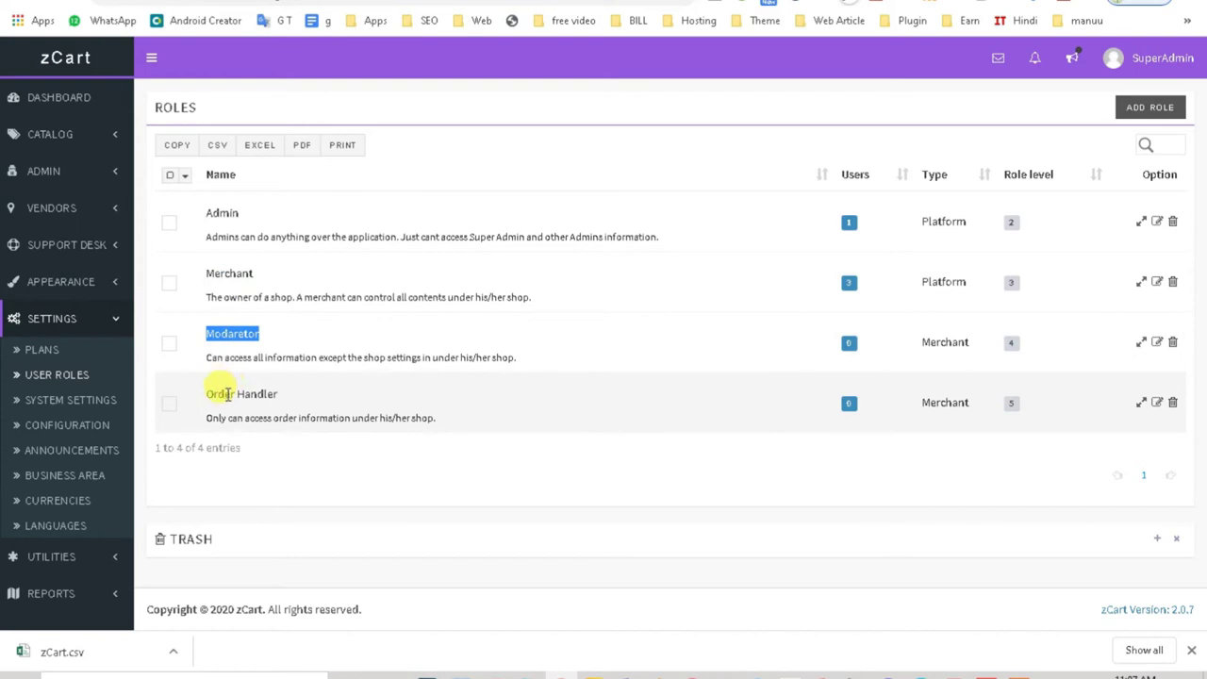
double_click(217, 393)
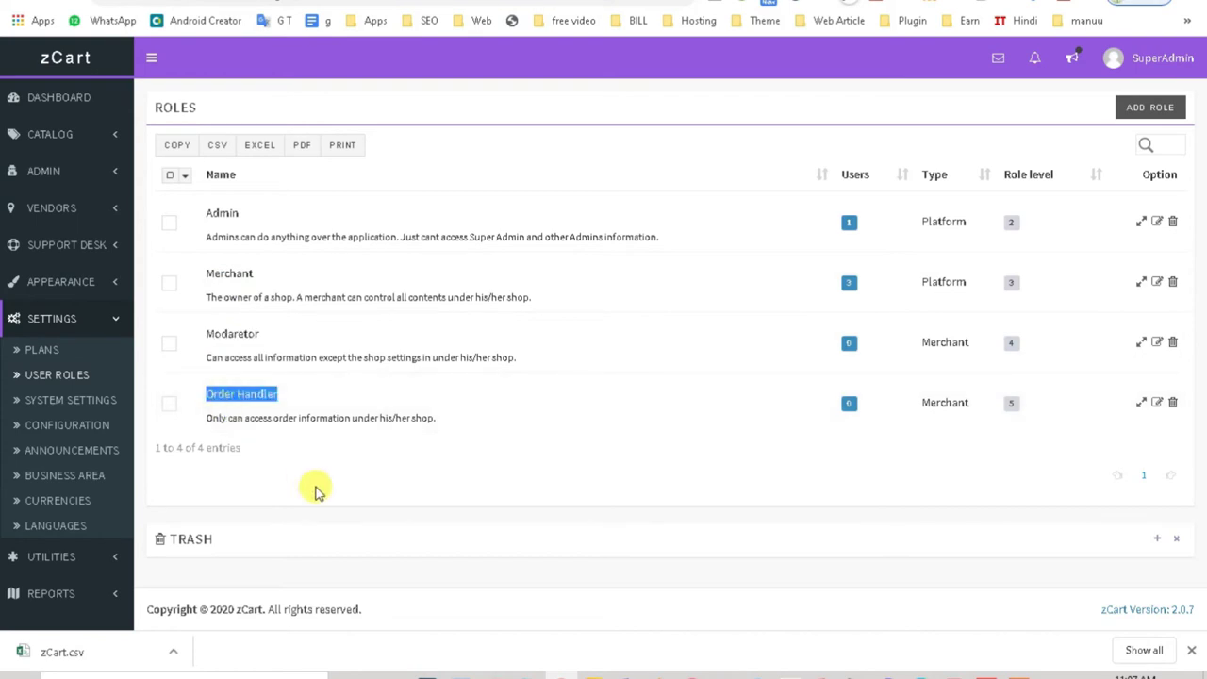
click(73, 400)
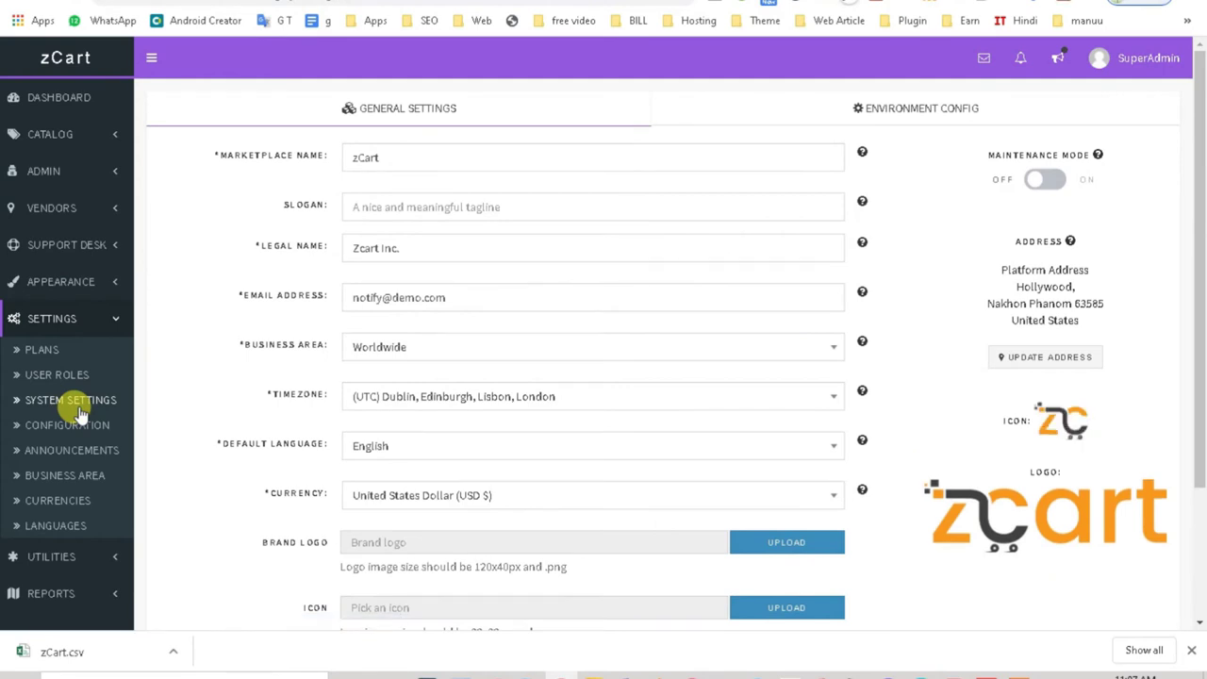
Step: Set the marketplace currency to Indian Rupee (INR ₹)
scroll(725, 375, down, 3)
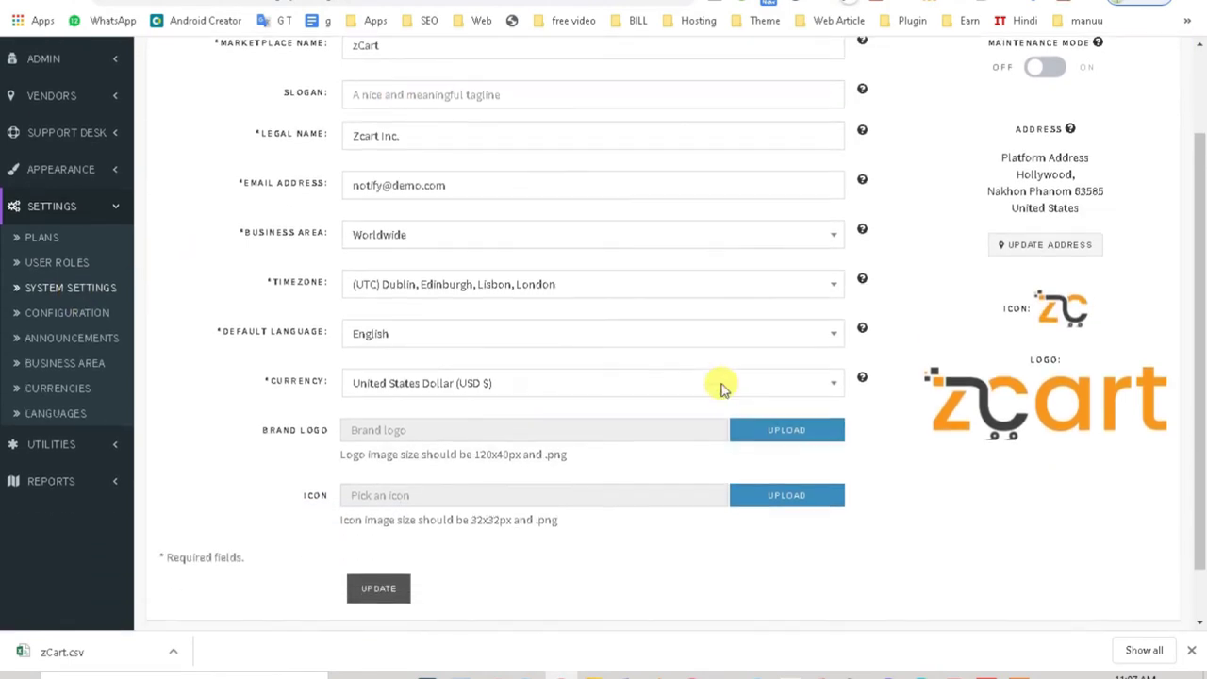
scroll(706, 424, up, 1)
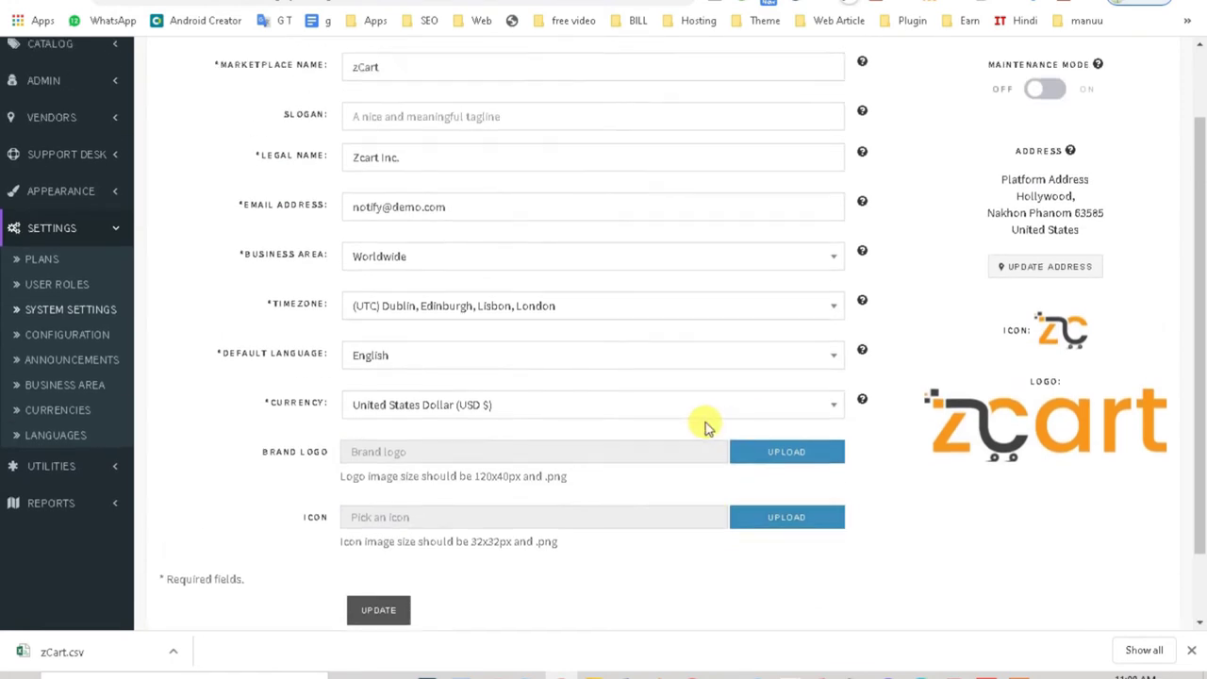
click(507, 406)
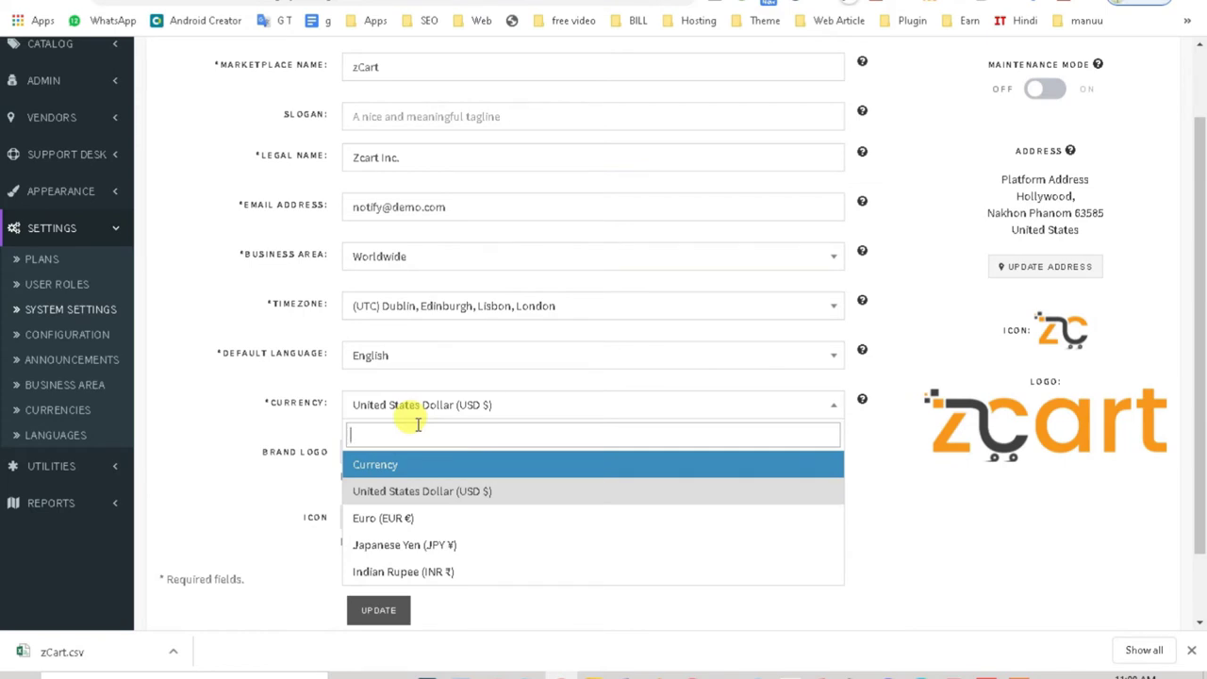
click(483, 573)
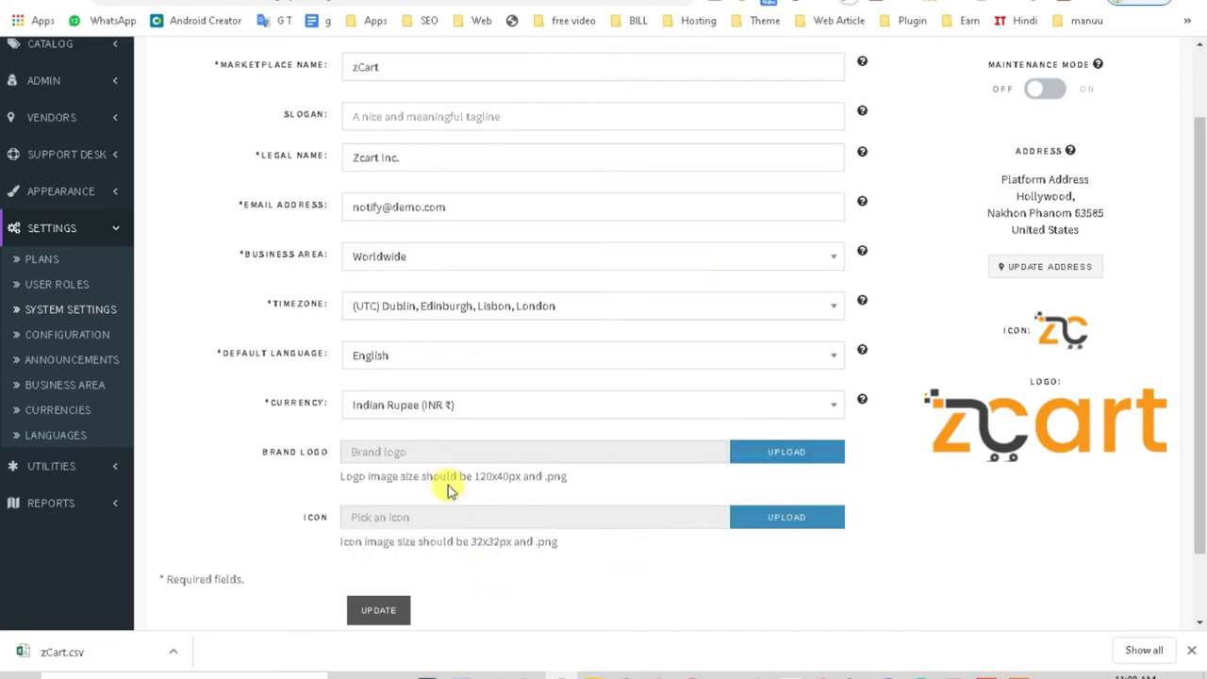
click(489, 403)
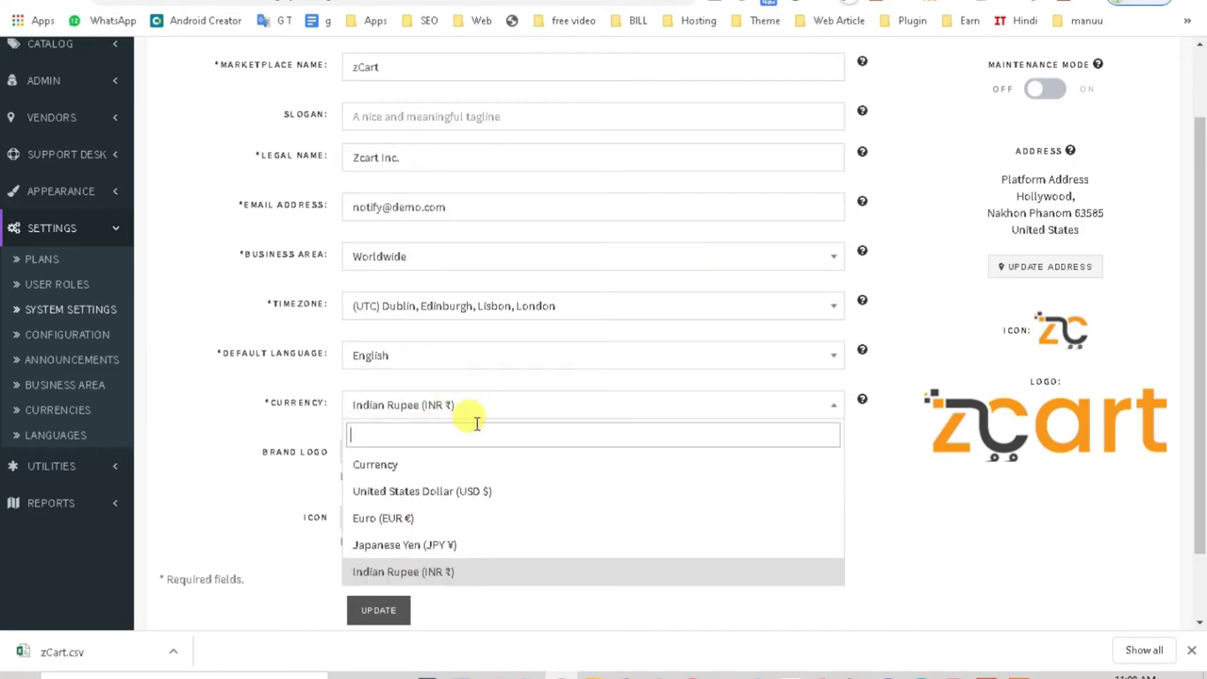
click(393, 463)
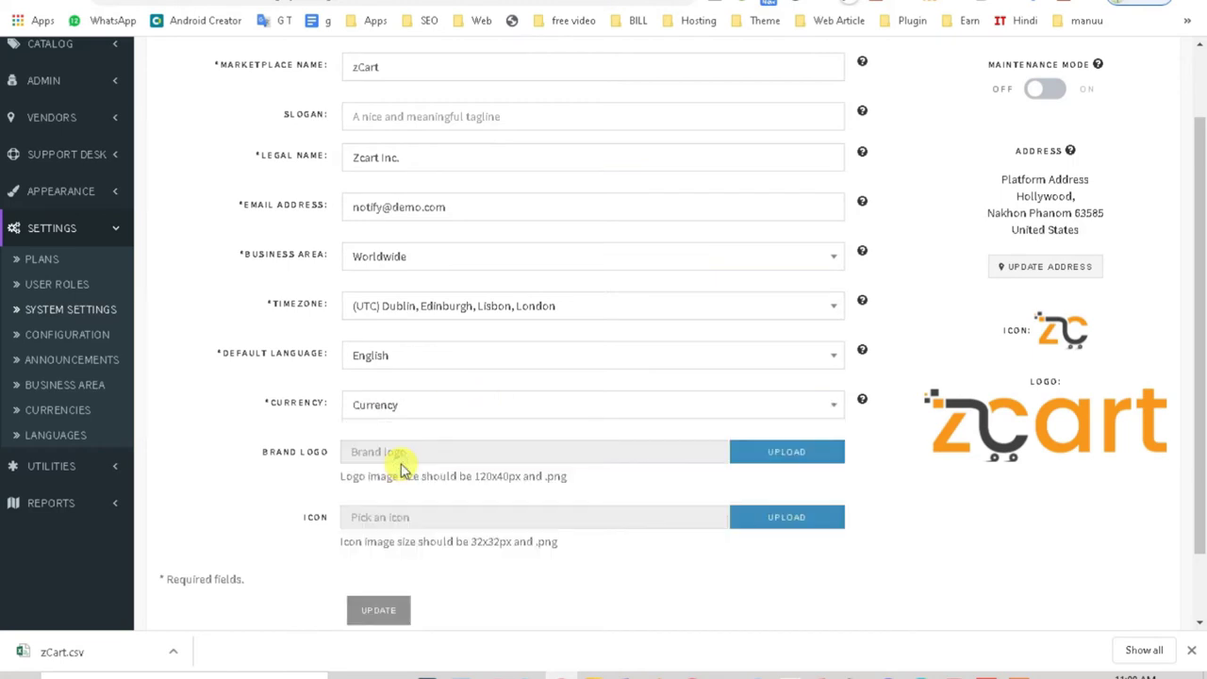
click(426, 415)
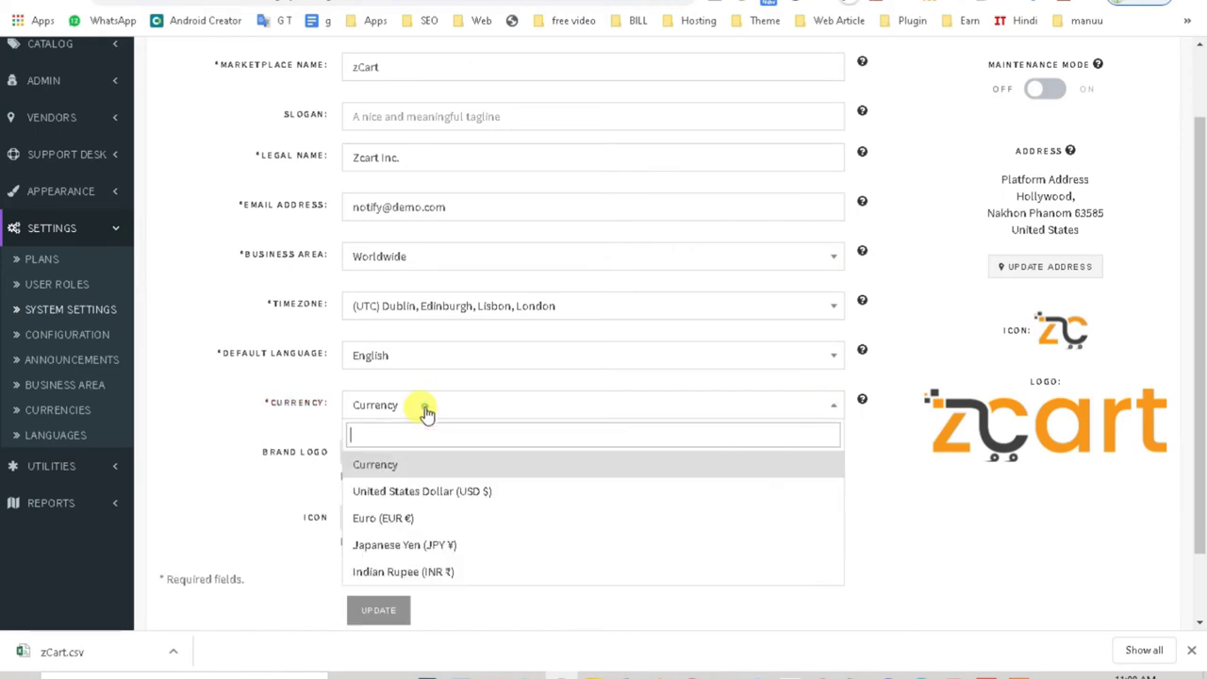
click(426, 577)
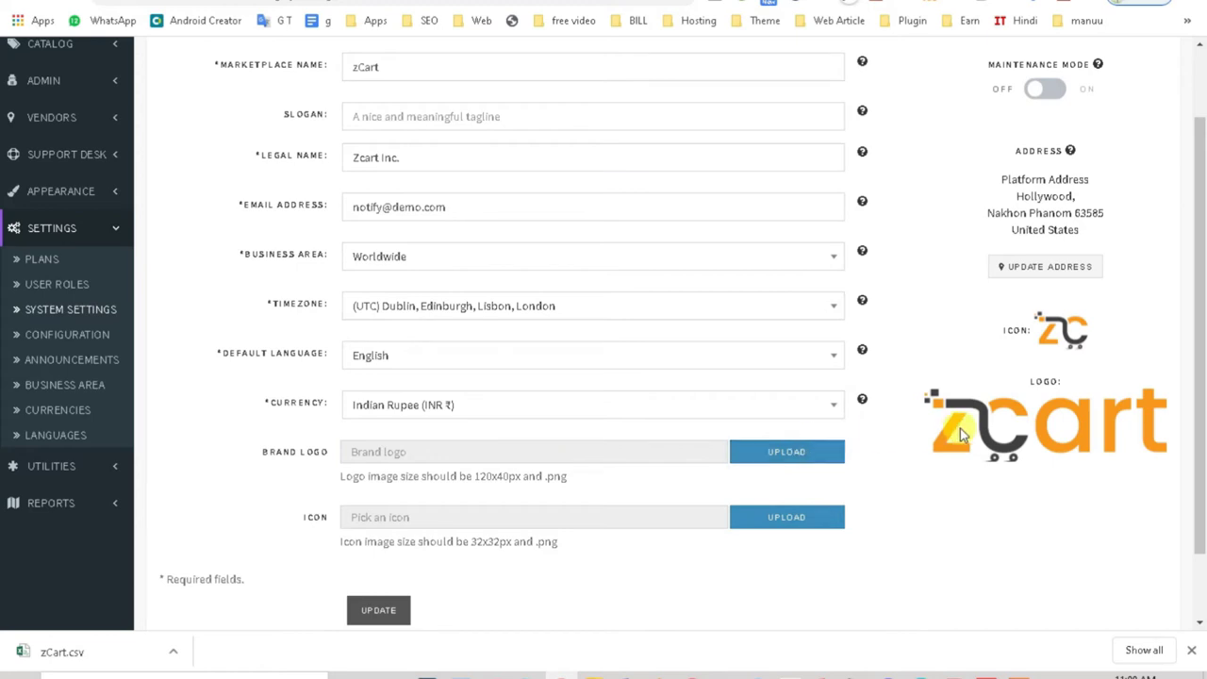
Step: Highlight the zCart logo, BRAND LOGO and ICON labels, then go to Configuration
double_click(1165, 449)
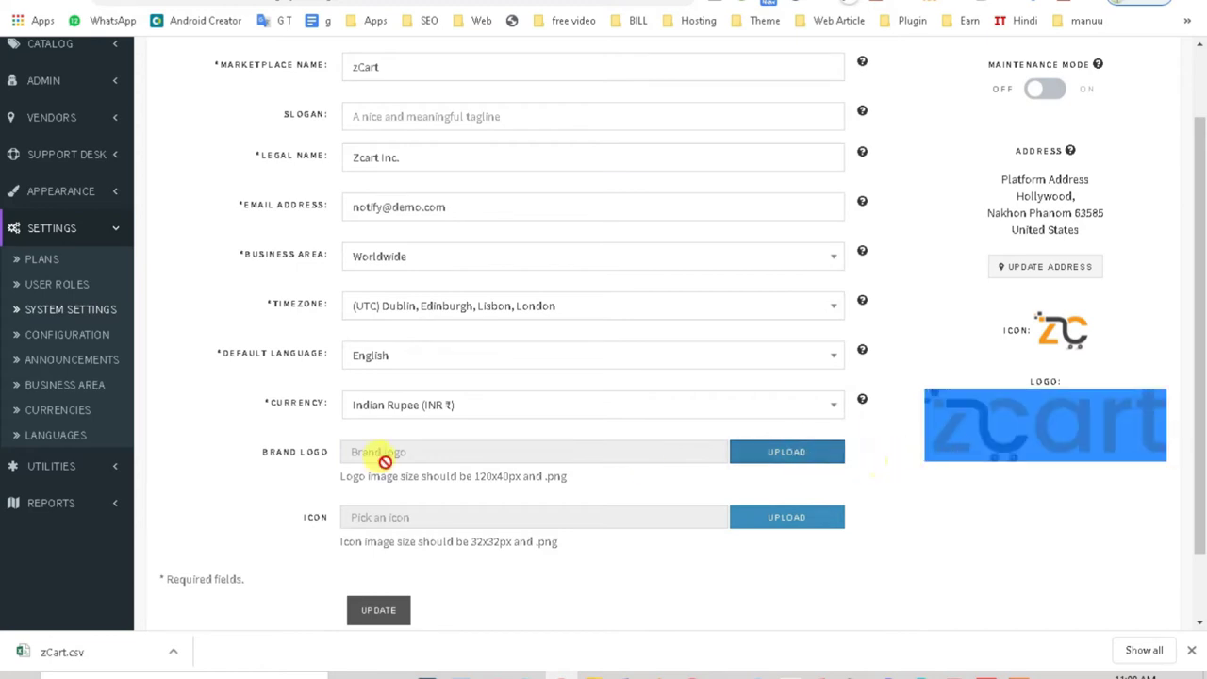
double_click(240, 456)
double_click(279, 514)
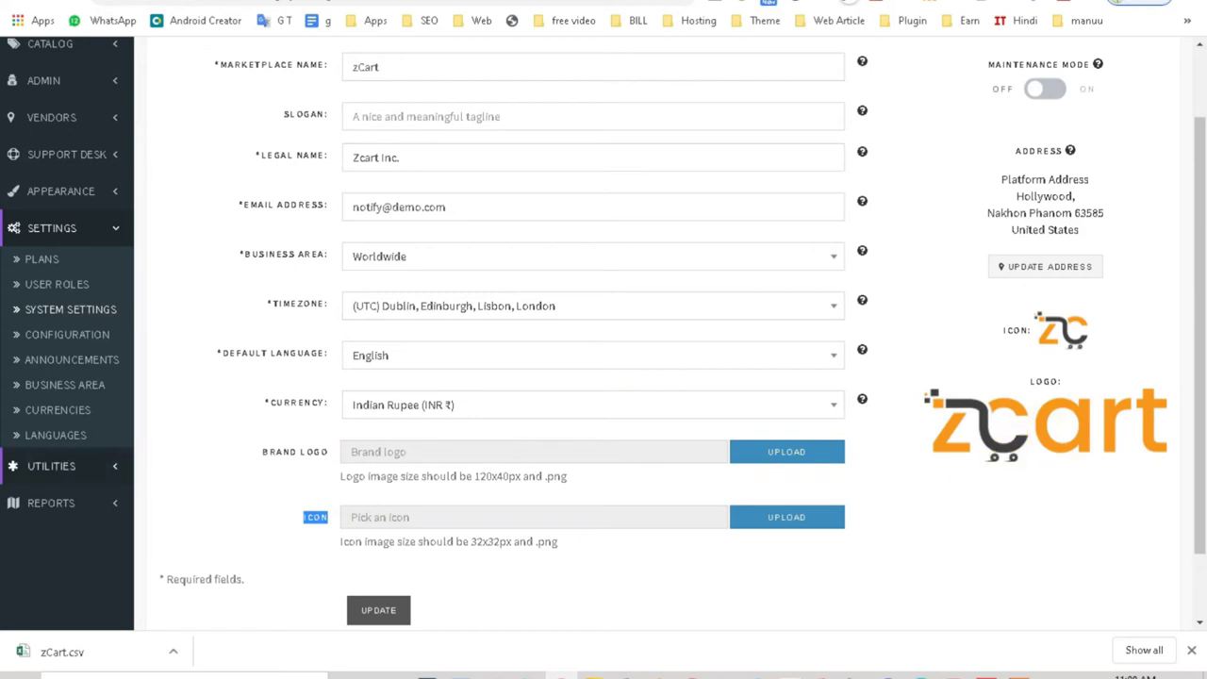
click(75, 335)
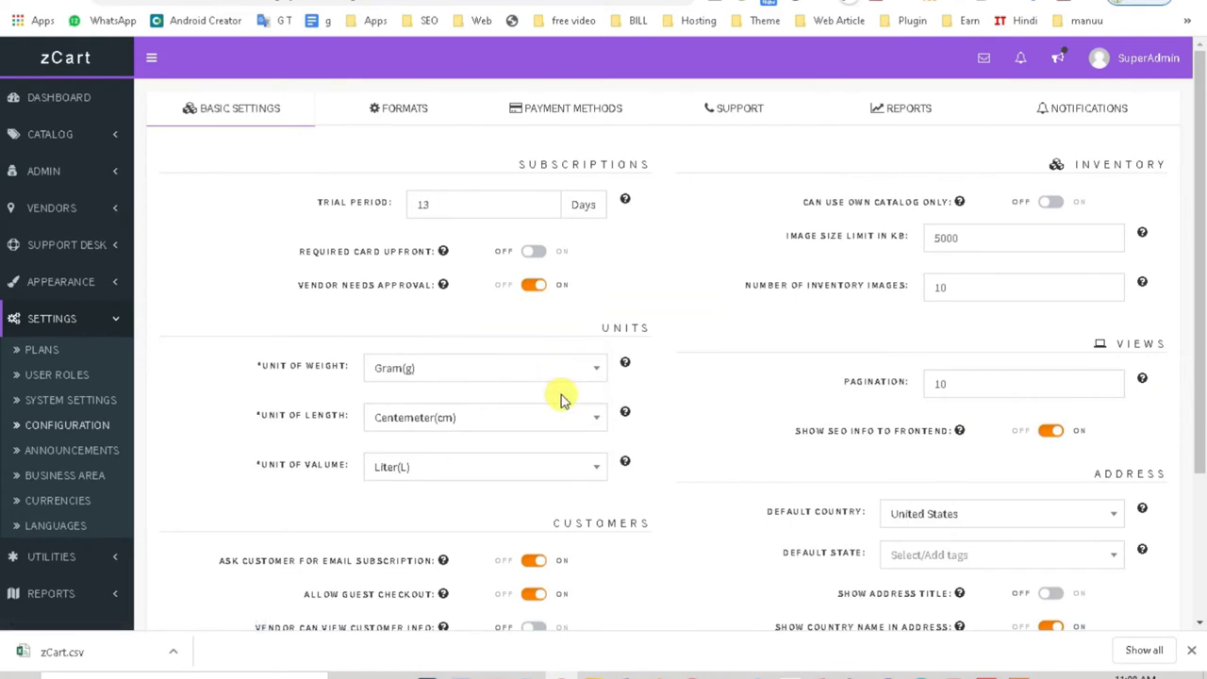
Step: Load the Business Area countries list and page to page 5, then the last page (241–249 of 249)
scroll(499, 420, down, 3)
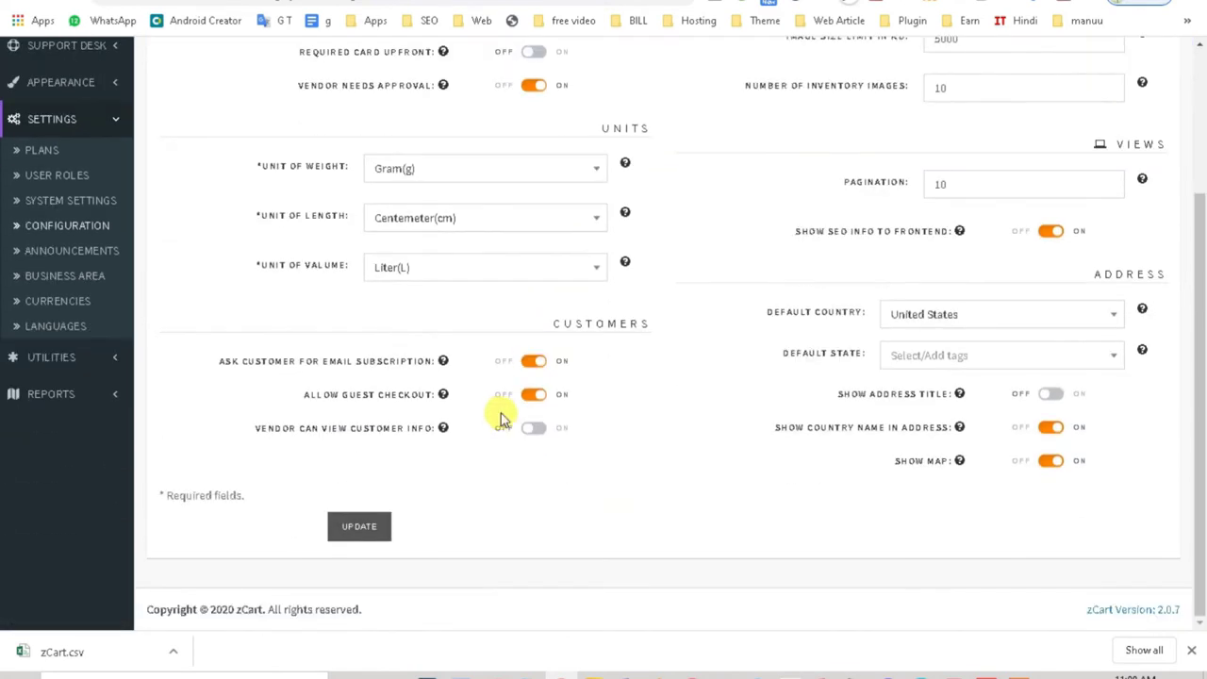
click(60, 281)
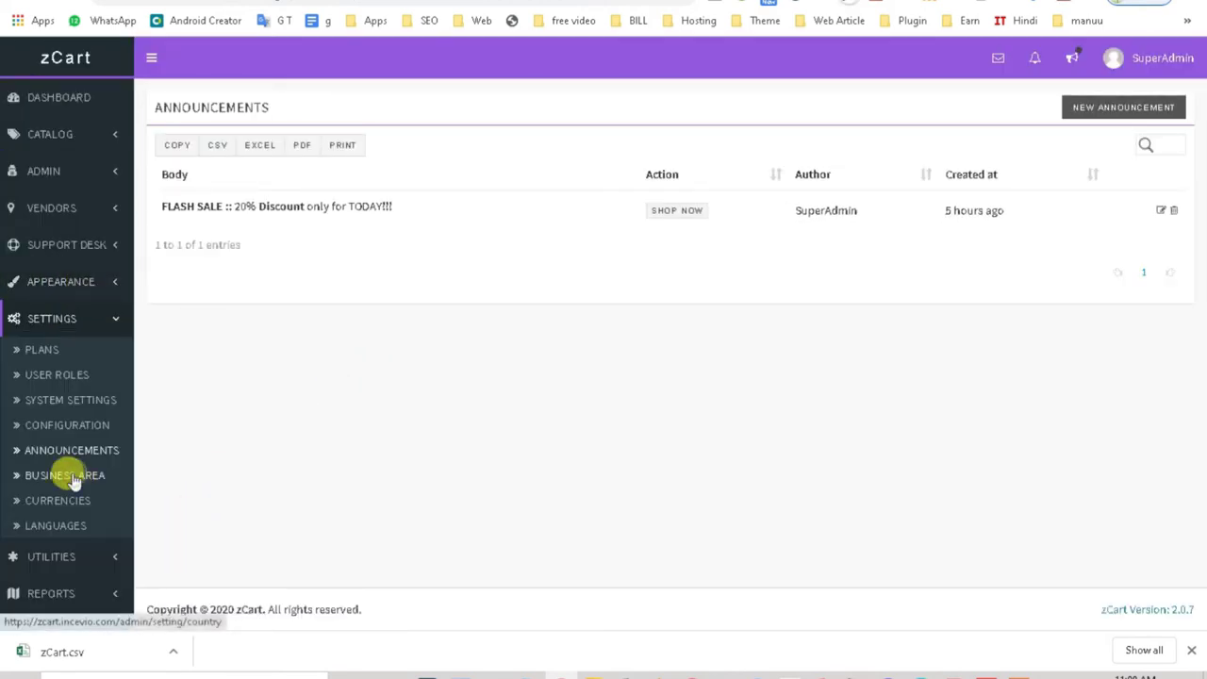
click(74, 479)
scroll(410, 287, down, 1)
scroll(410, 287, up, 1)
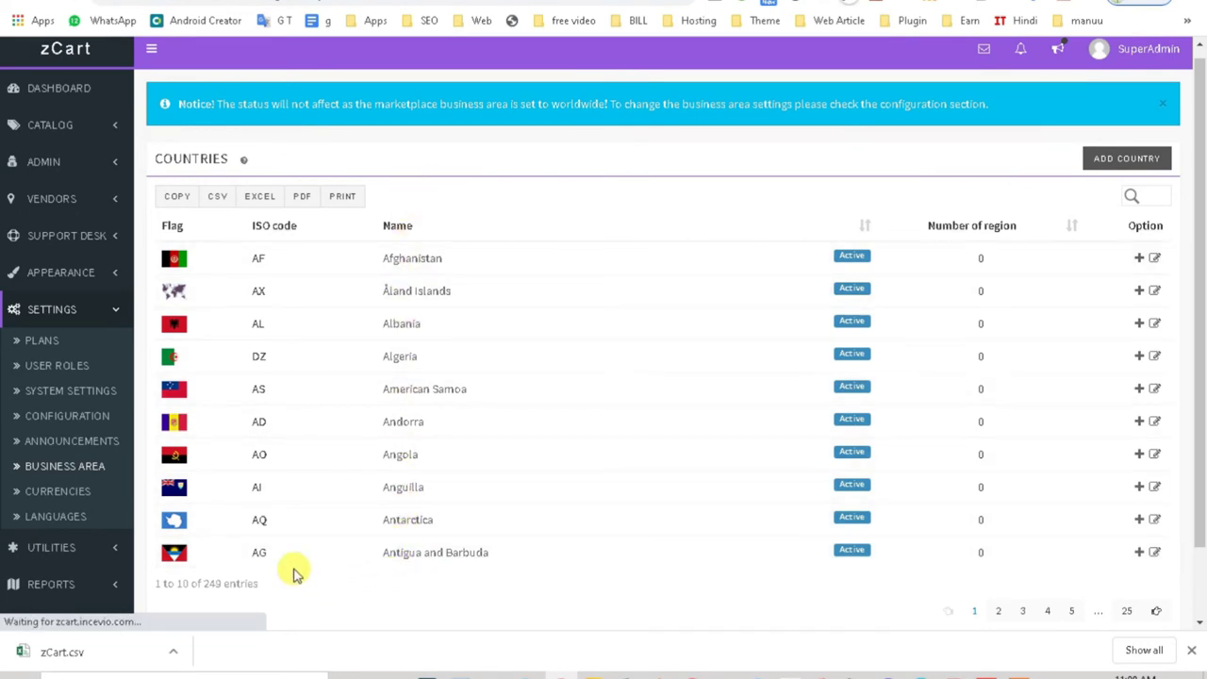
scroll(1196, 574, down, 1)
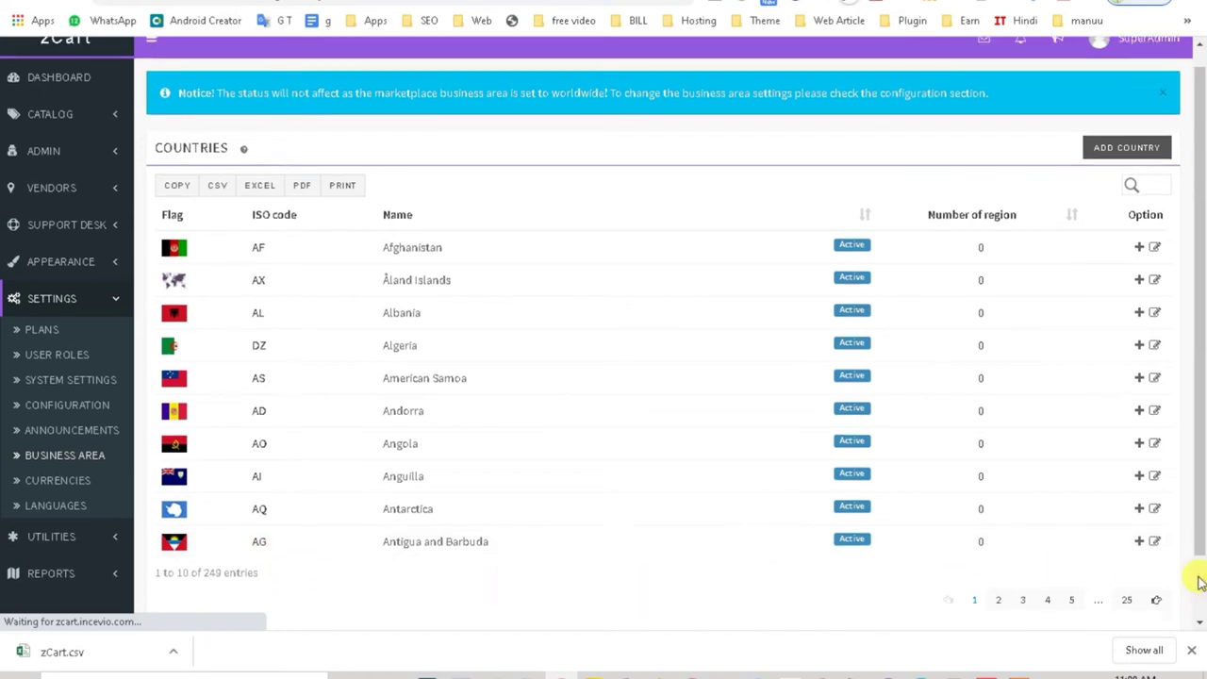
click(1069, 526)
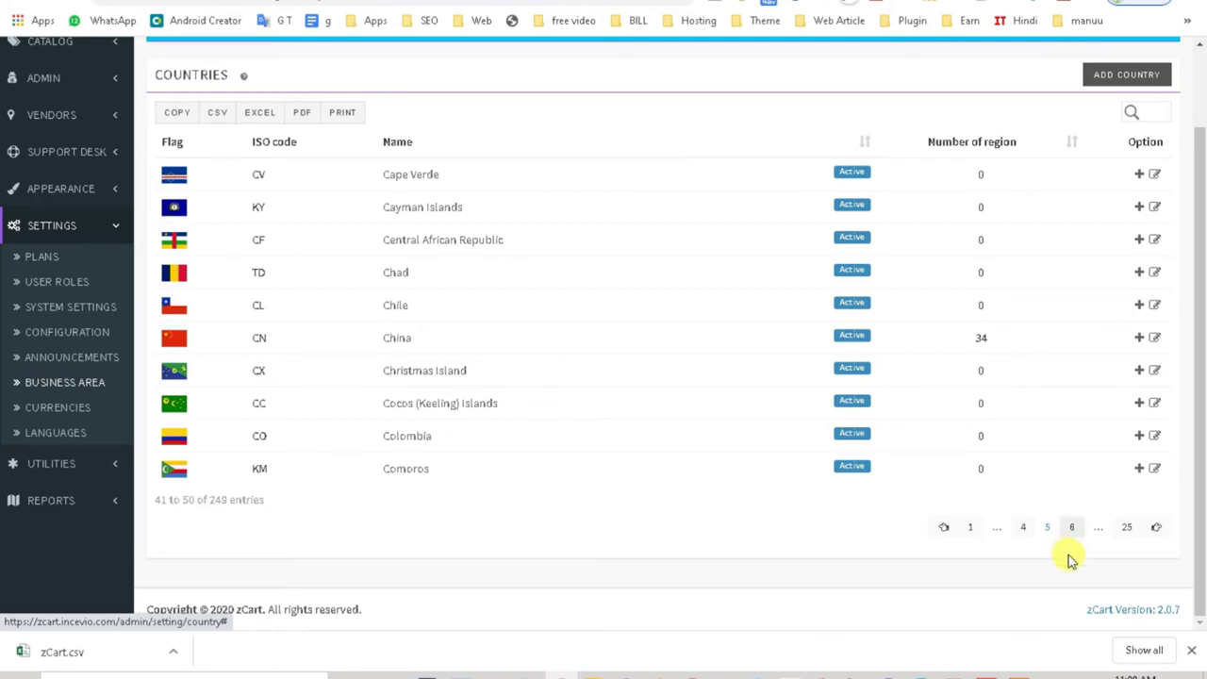
click(1126, 530)
scroll(1126, 528, up, 1)
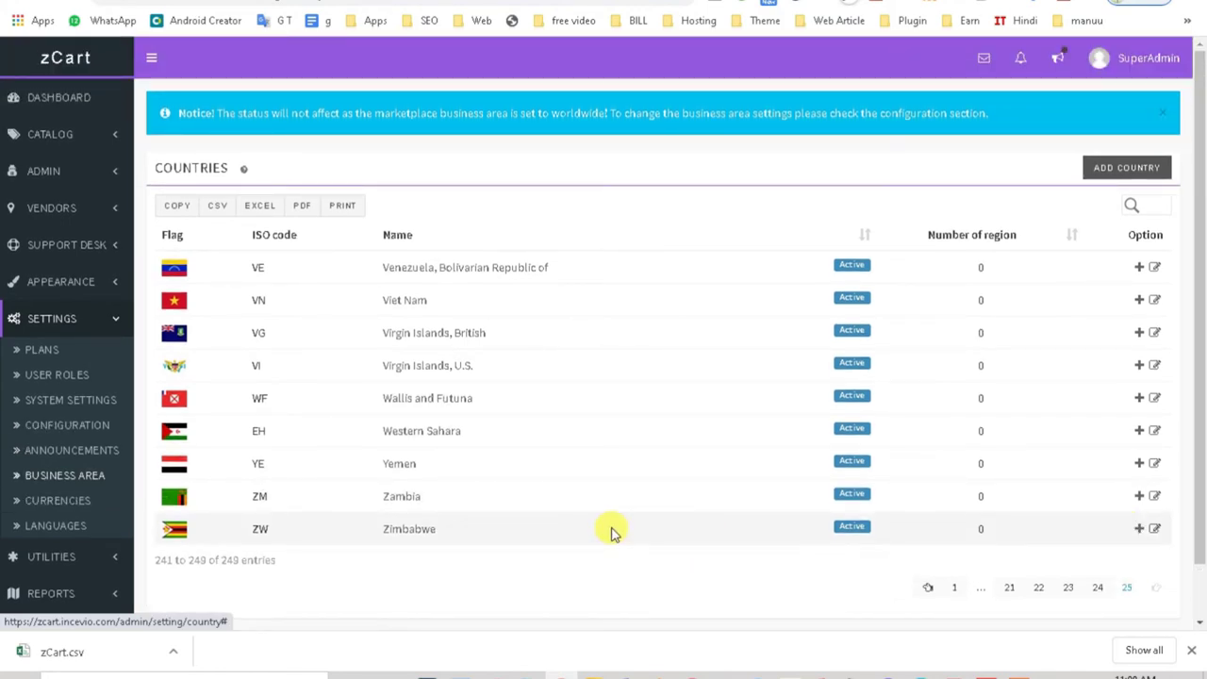
Step: Bring up the Currencies list, highlight the EUR–AED rows and untick the AED row
click(82, 507)
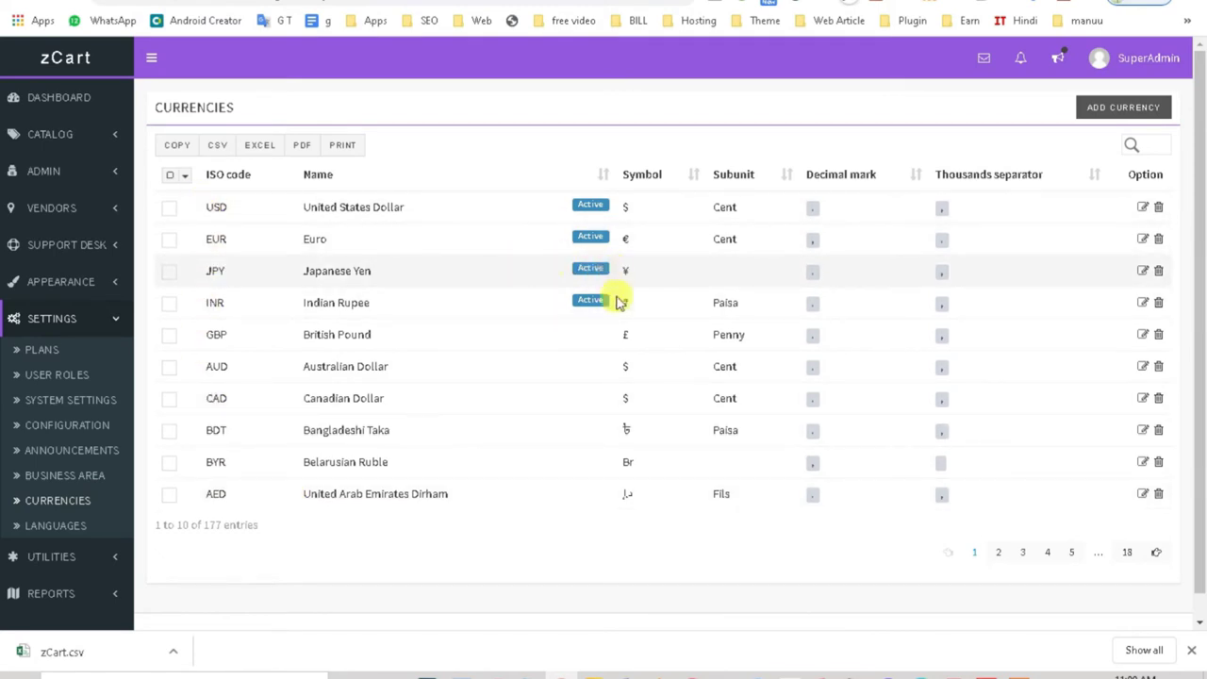
drag(646, 497, 585, 236)
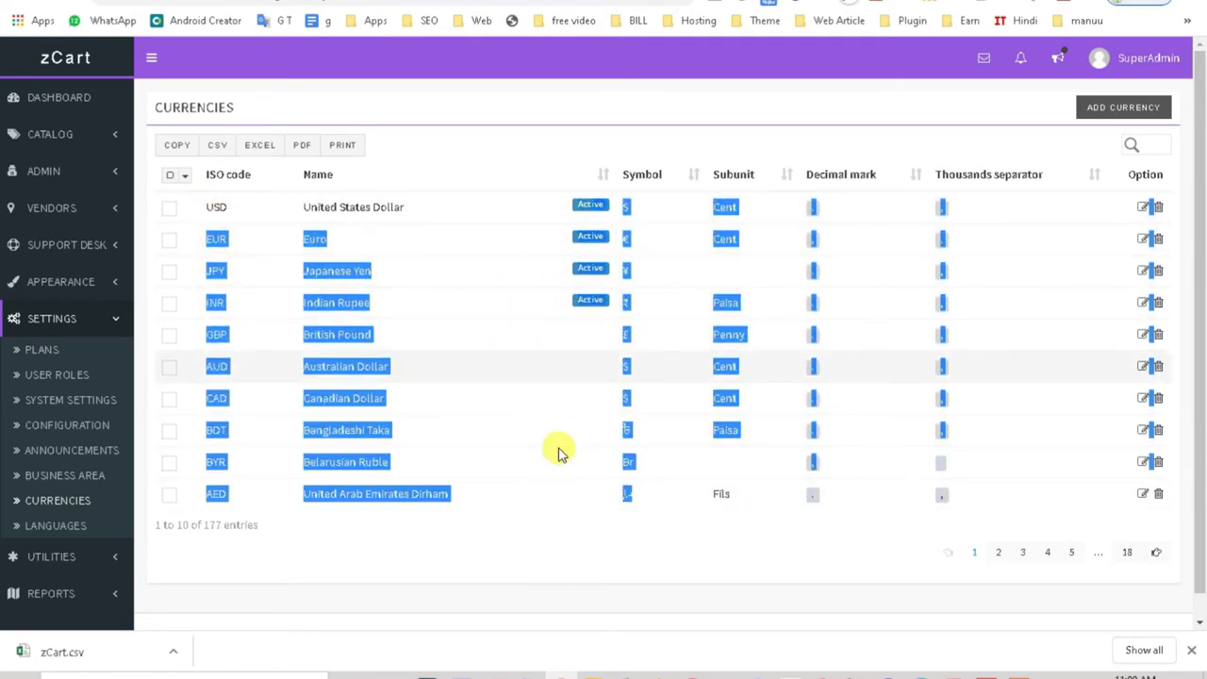
click(516, 547)
drag(213, 493, 631, 493)
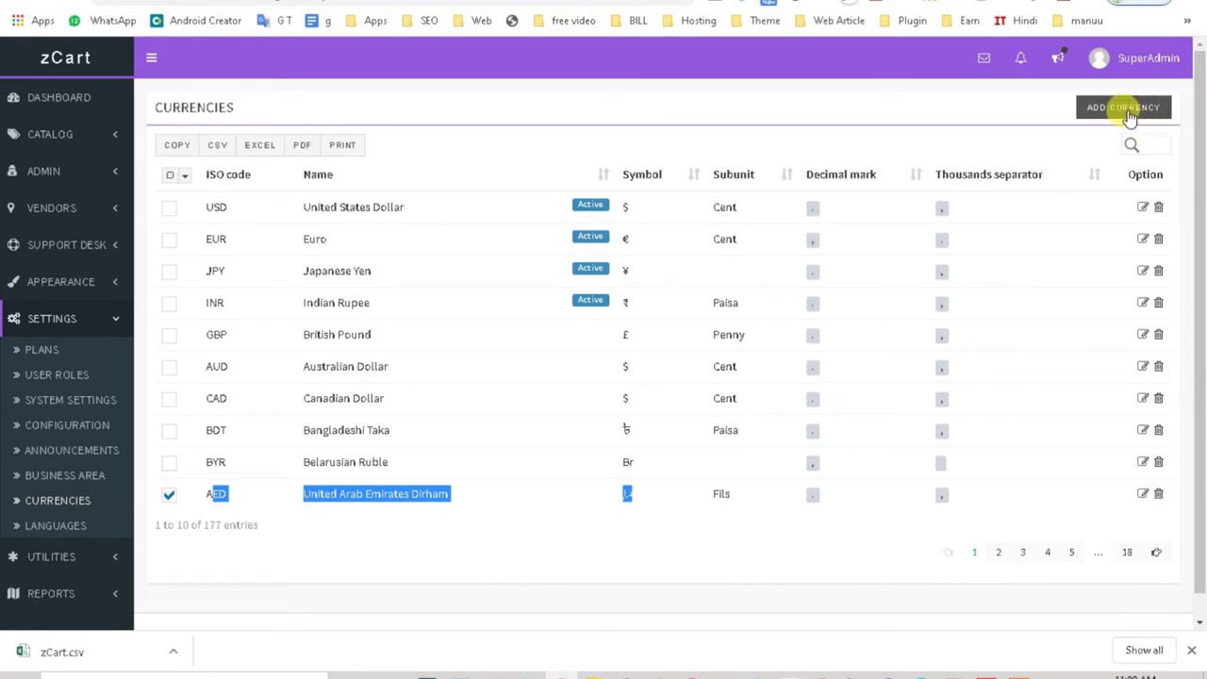
click(169, 494)
Step: Page through currency pages 2–5 to the last page, tick Bitcoin, then go to Languages
click(1001, 557)
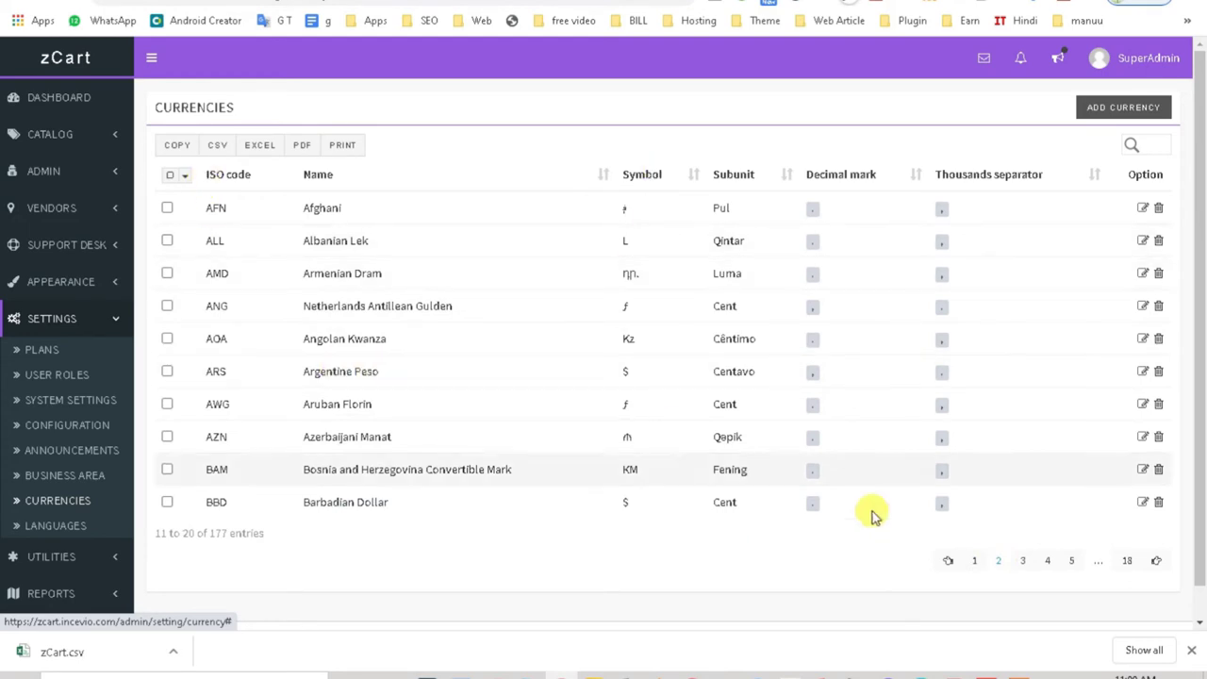
click(1025, 563)
click(1047, 563)
click(1069, 563)
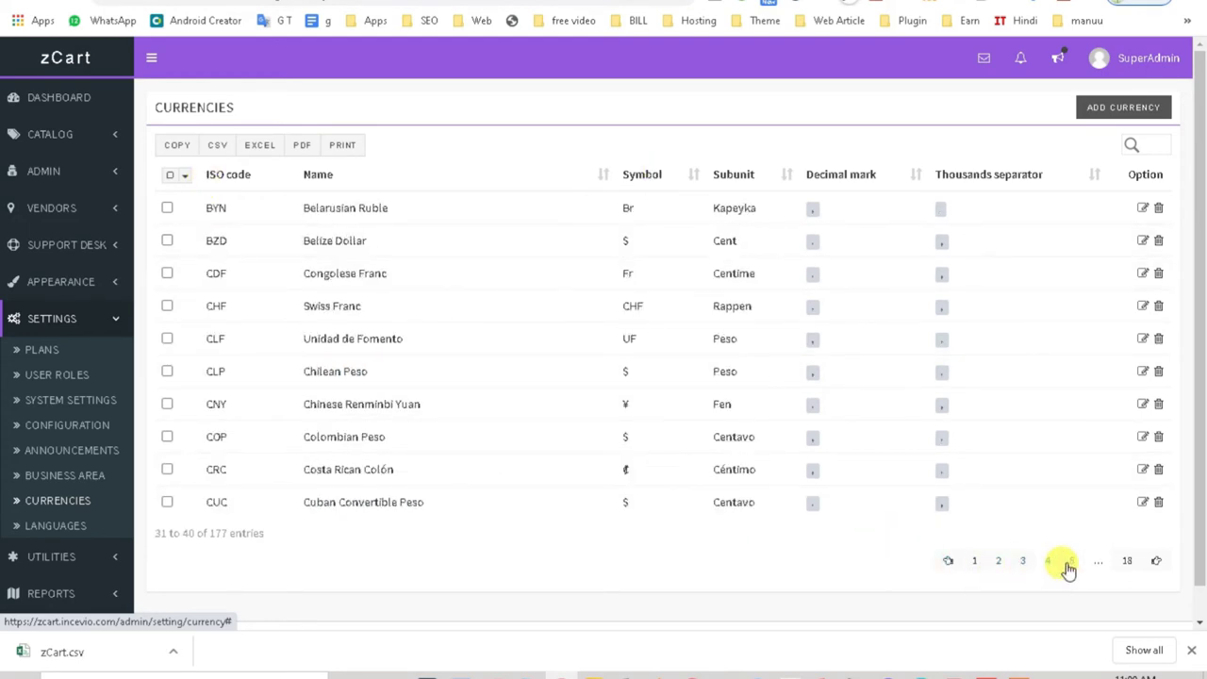
click(1125, 563)
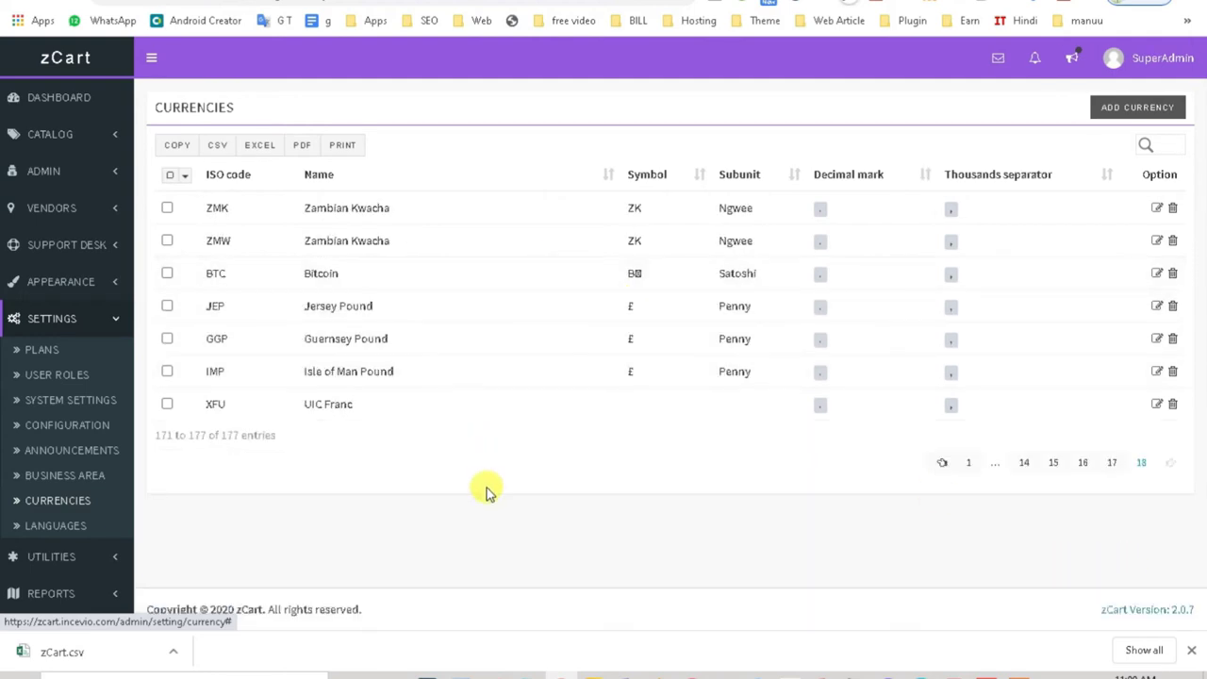
click(165, 275)
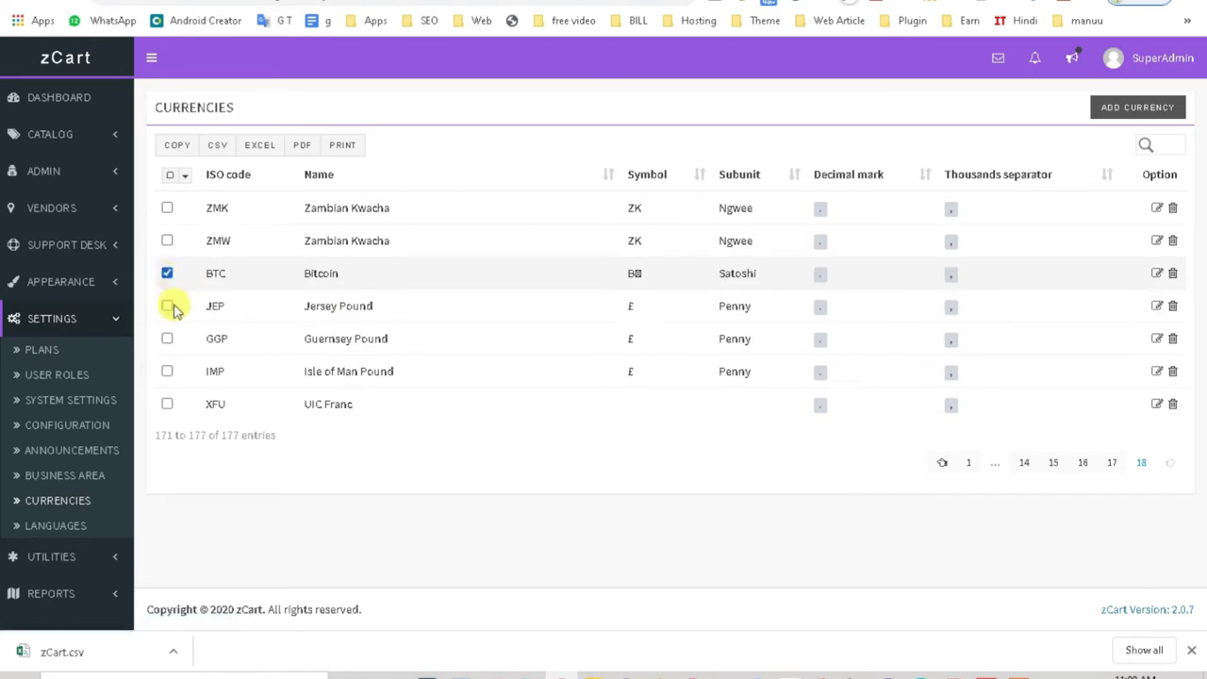
click(36, 531)
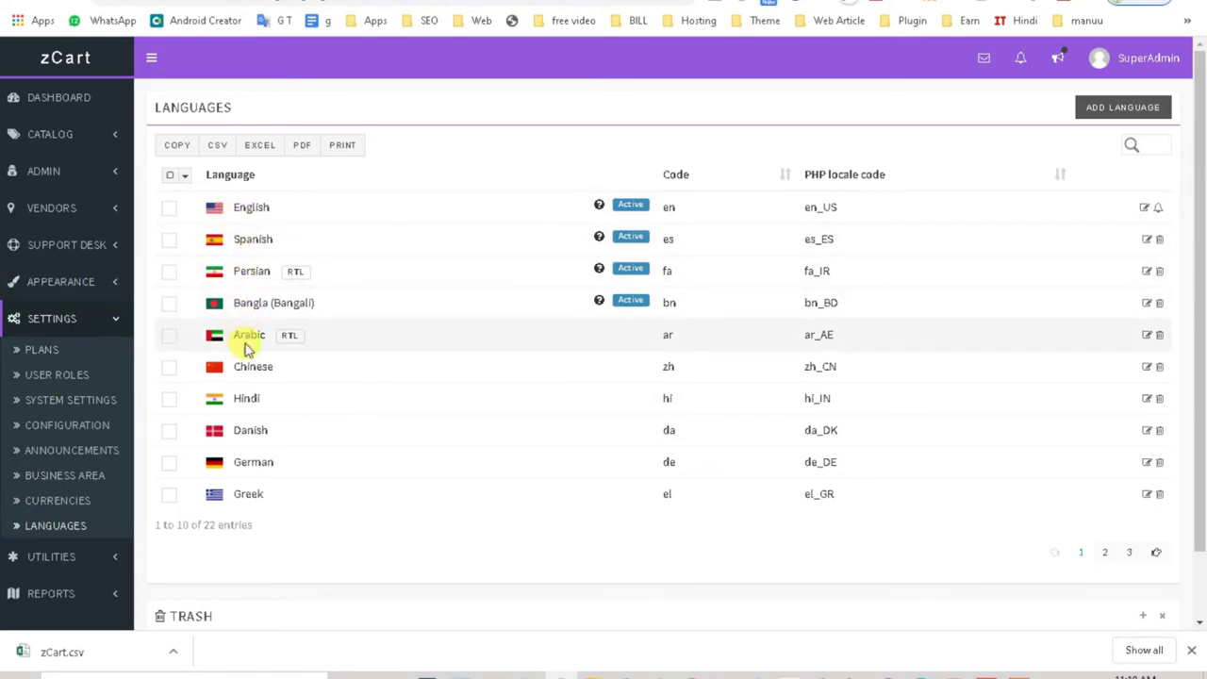
Step: Page through the languages list to pages 2 and 3, then back to page 1
click(1105, 553)
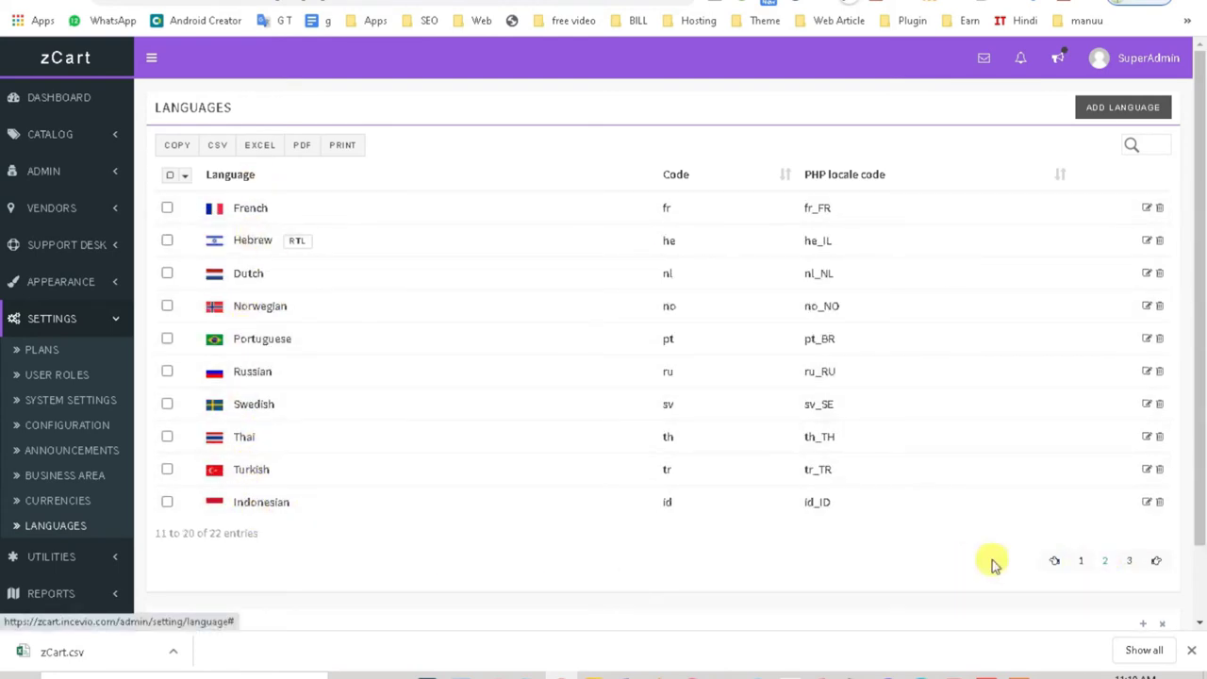
click(1128, 559)
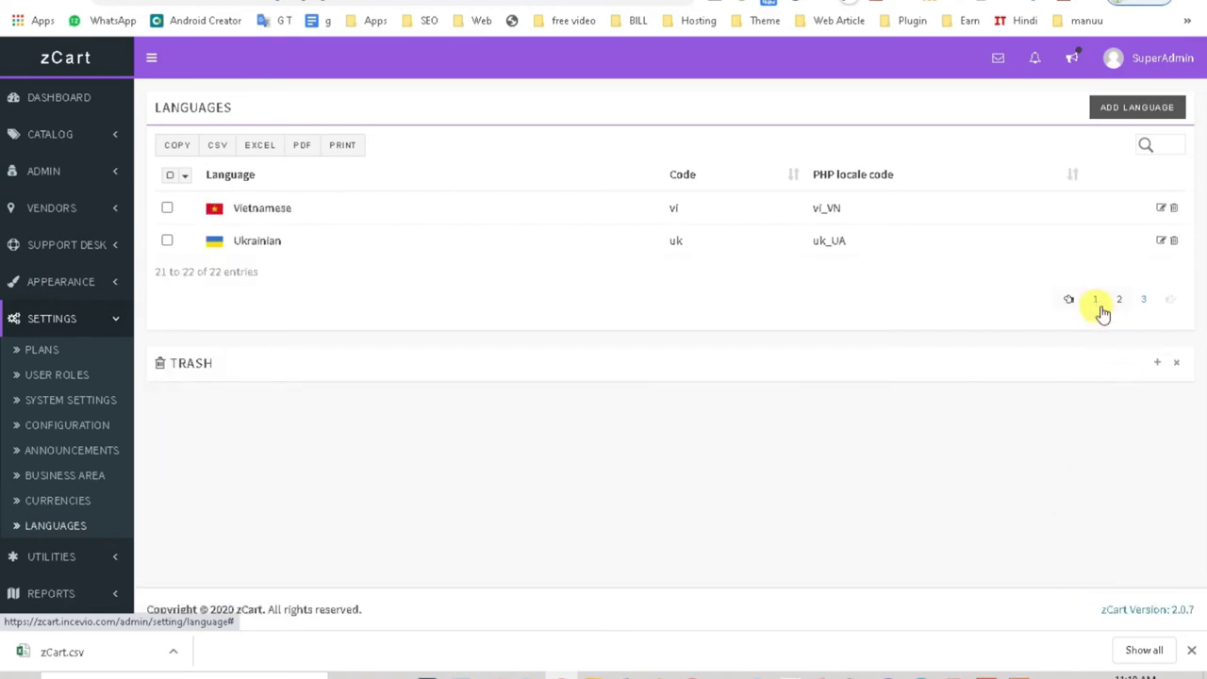
click(1097, 302)
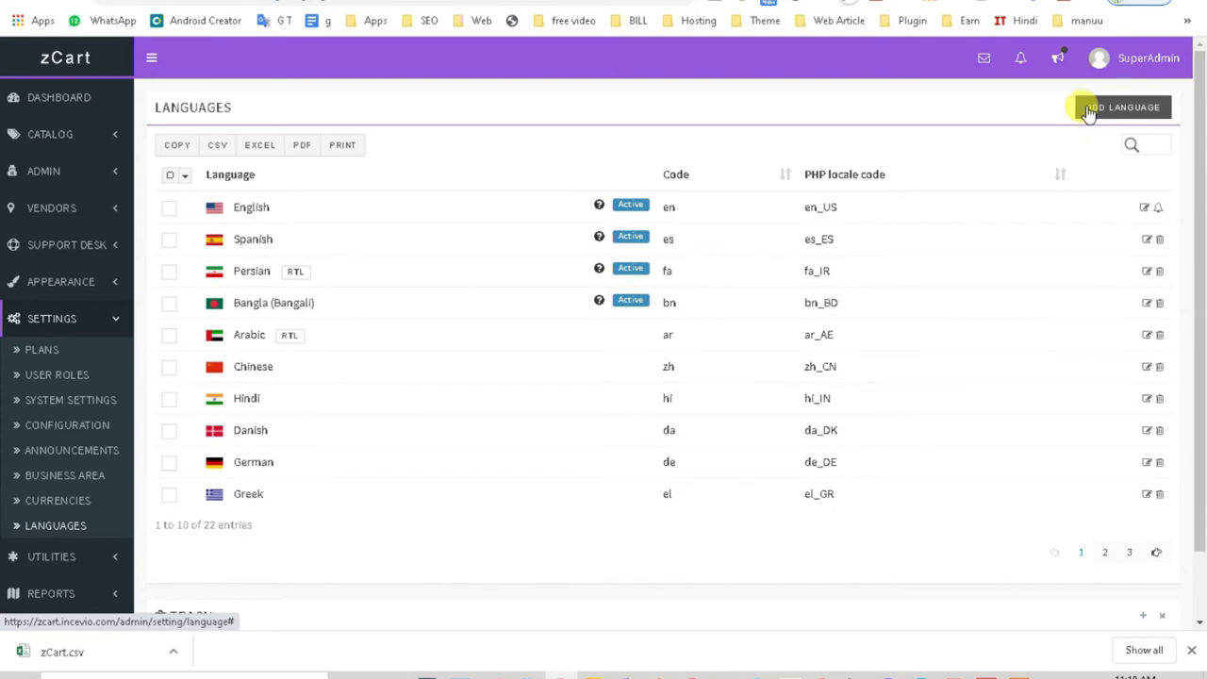
Step: Close the Add Language form unsaved, then go to Utilities > Email Templates
click(1088, 107)
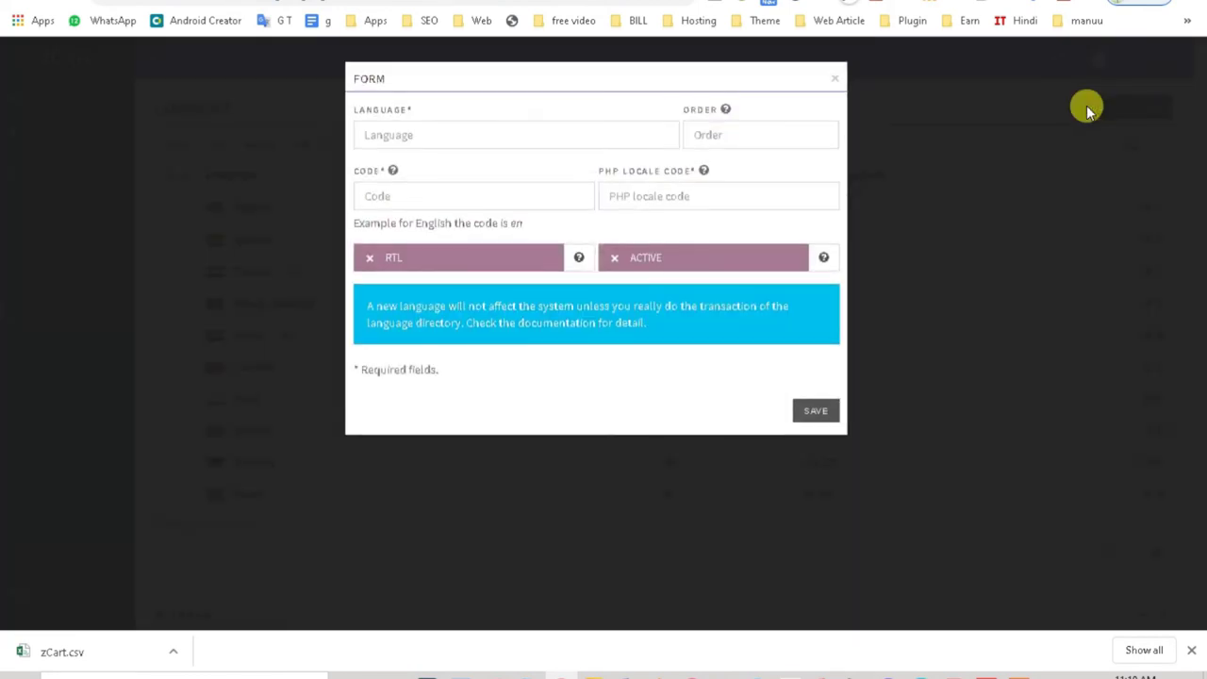
click(413, 136)
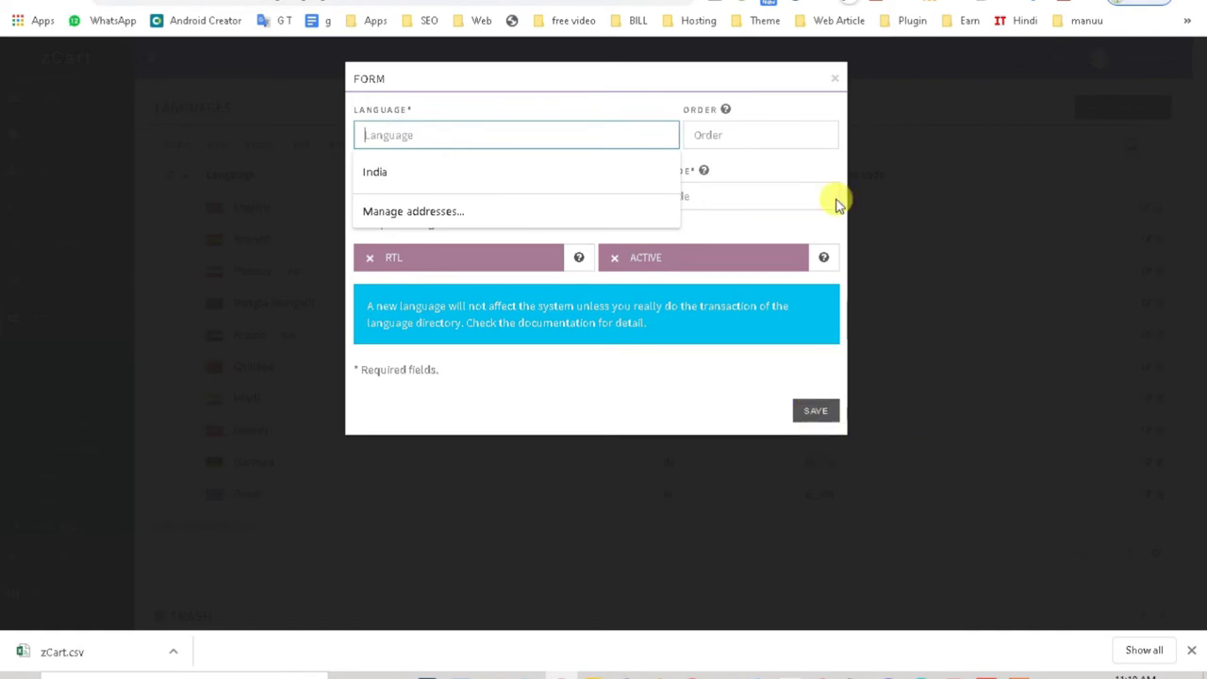
click(836, 80)
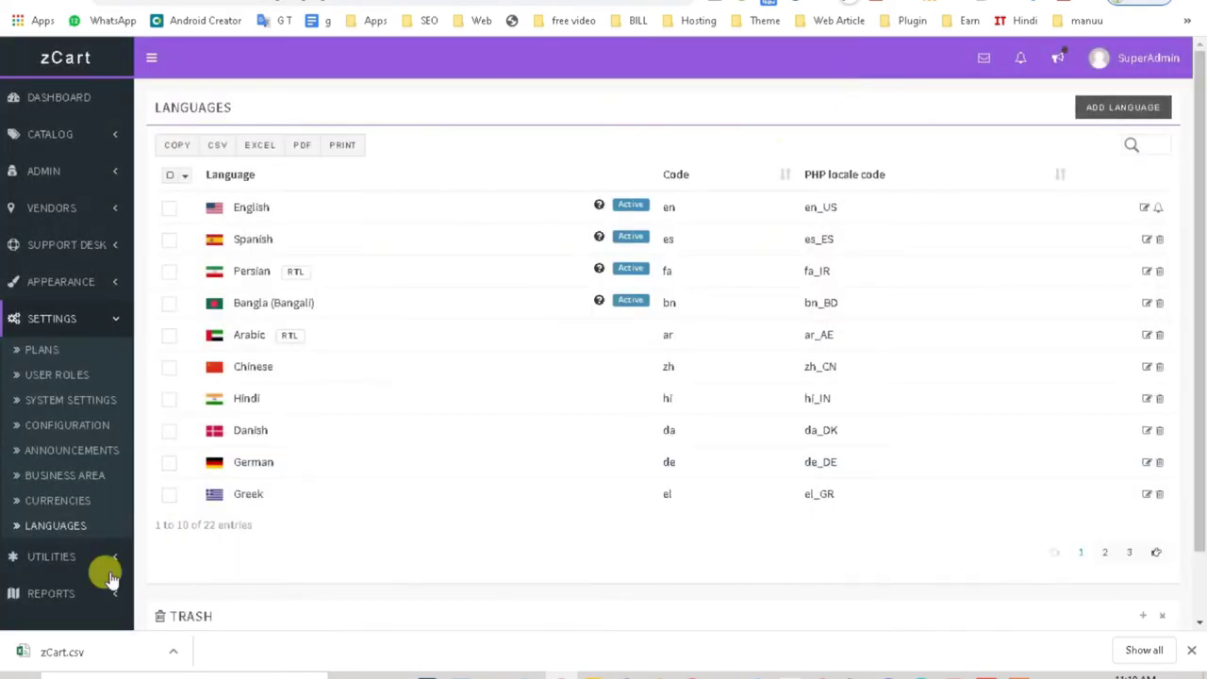
click(77, 558)
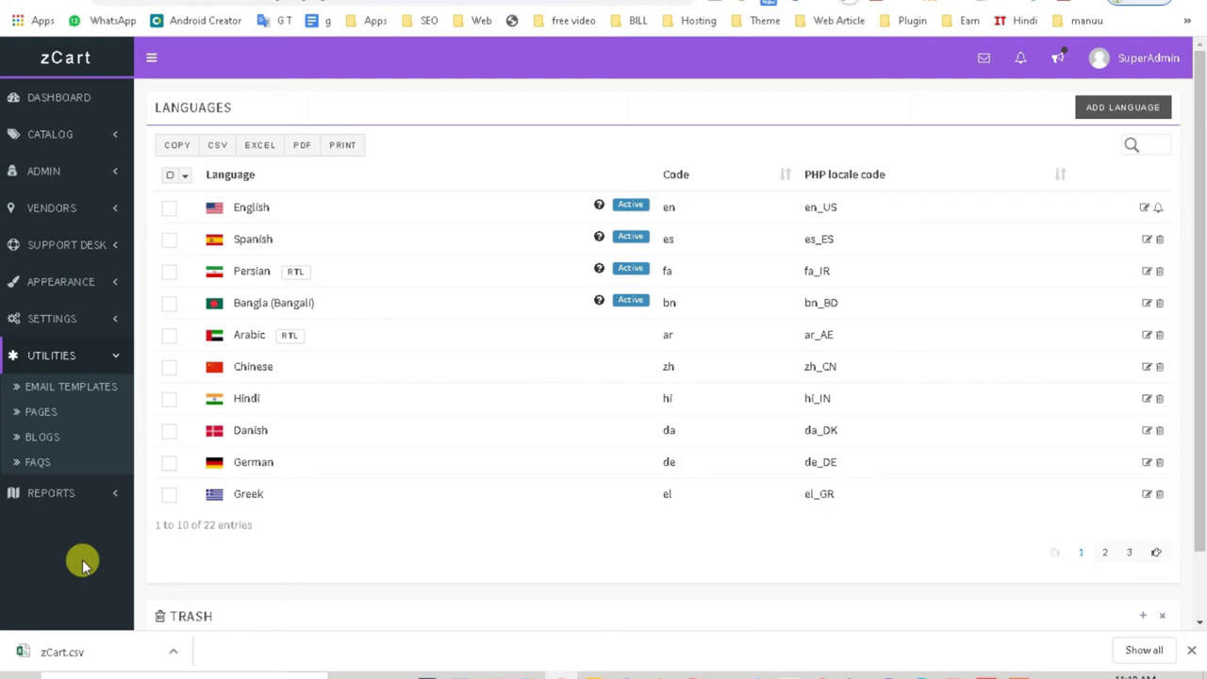
click(99, 394)
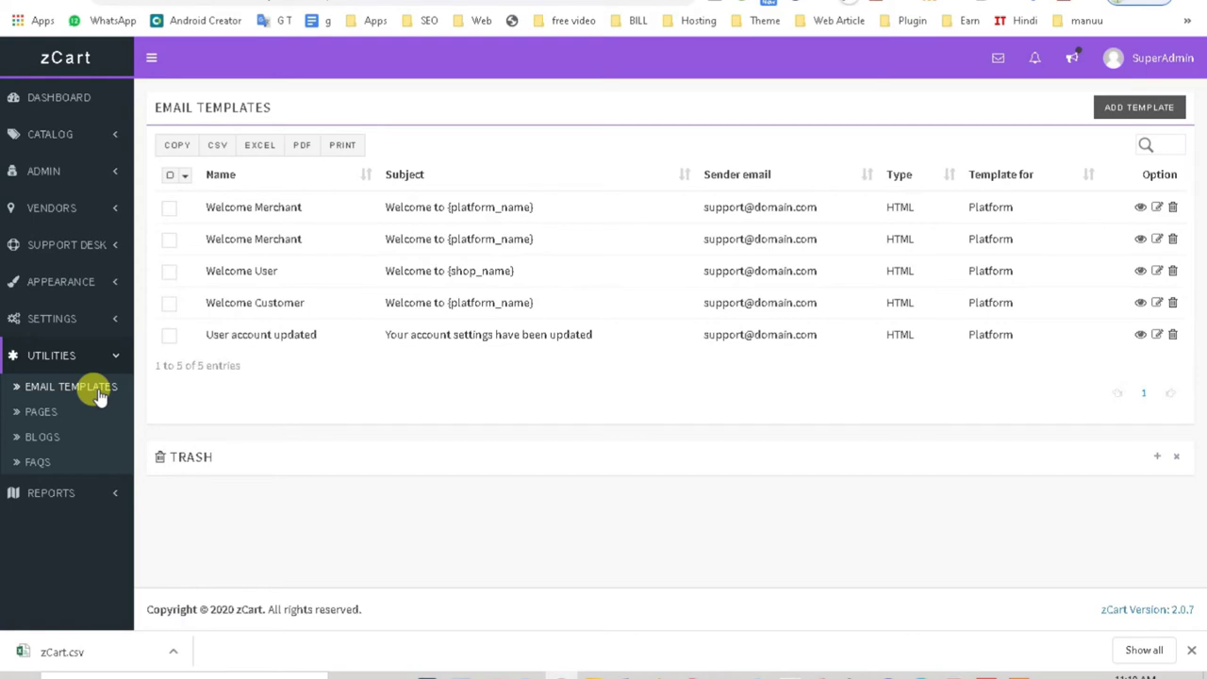
Step: Start a new Plain Text email template, autofilling name and sender e-mail and drafting subject and body
click(1138, 107)
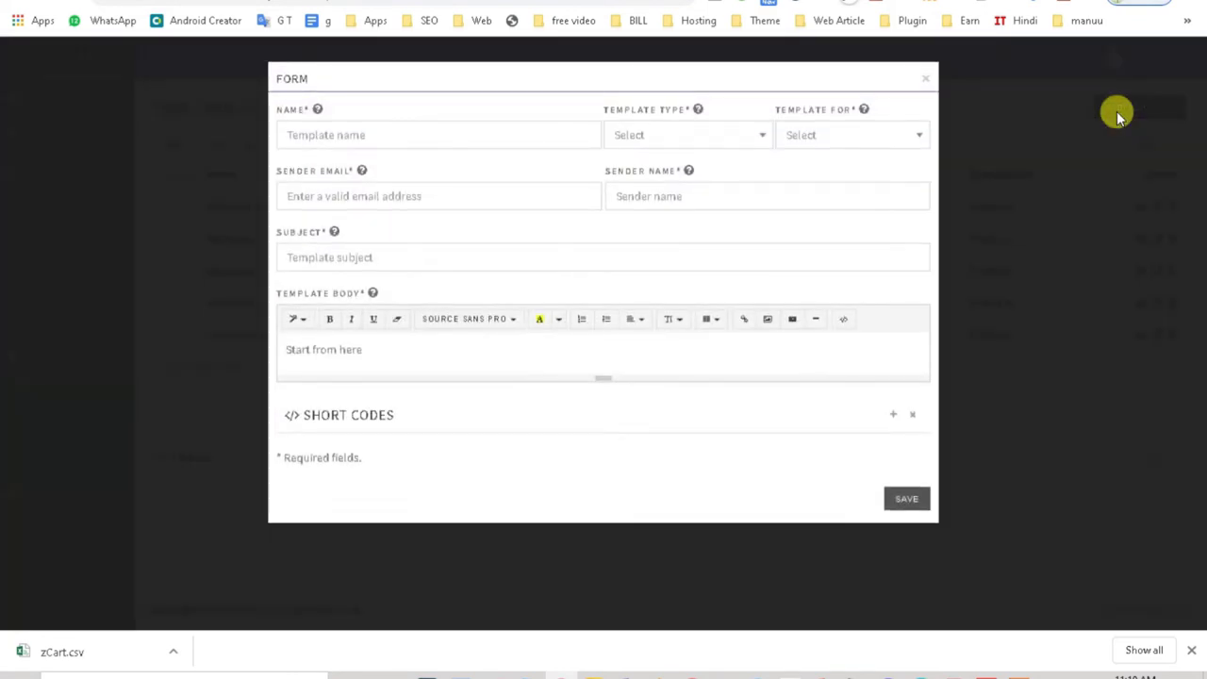
click(684, 136)
click(660, 191)
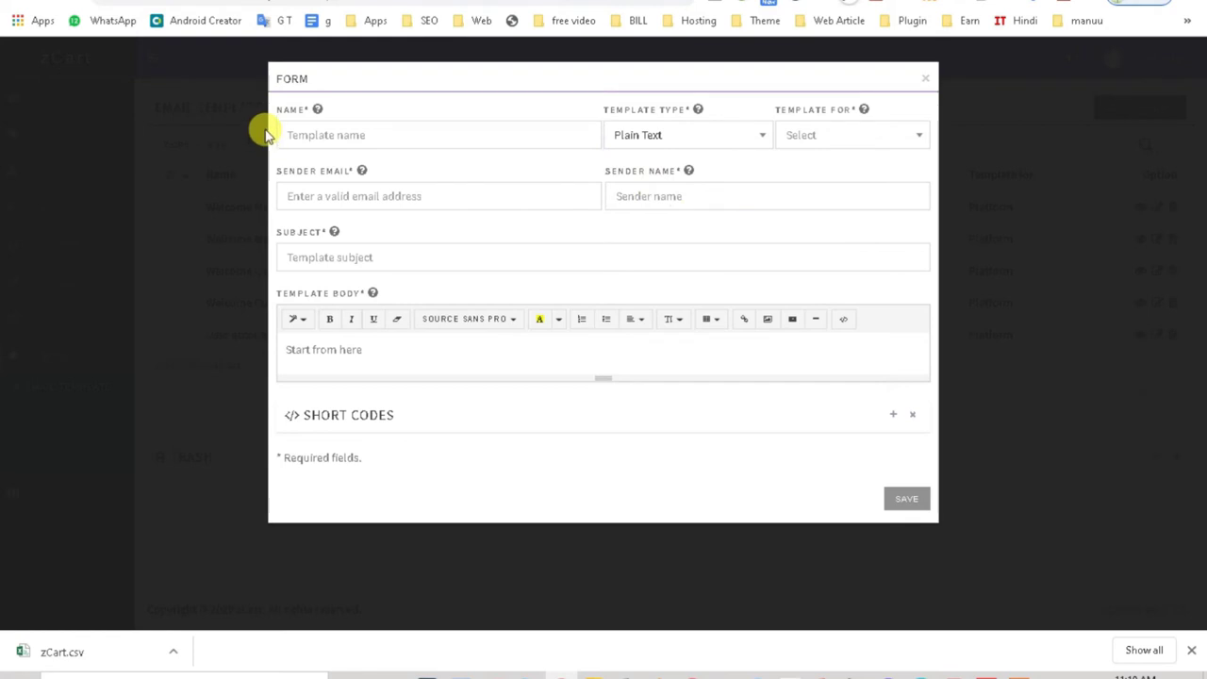
click(292, 133)
click(304, 174)
click(387, 257)
click(390, 351)
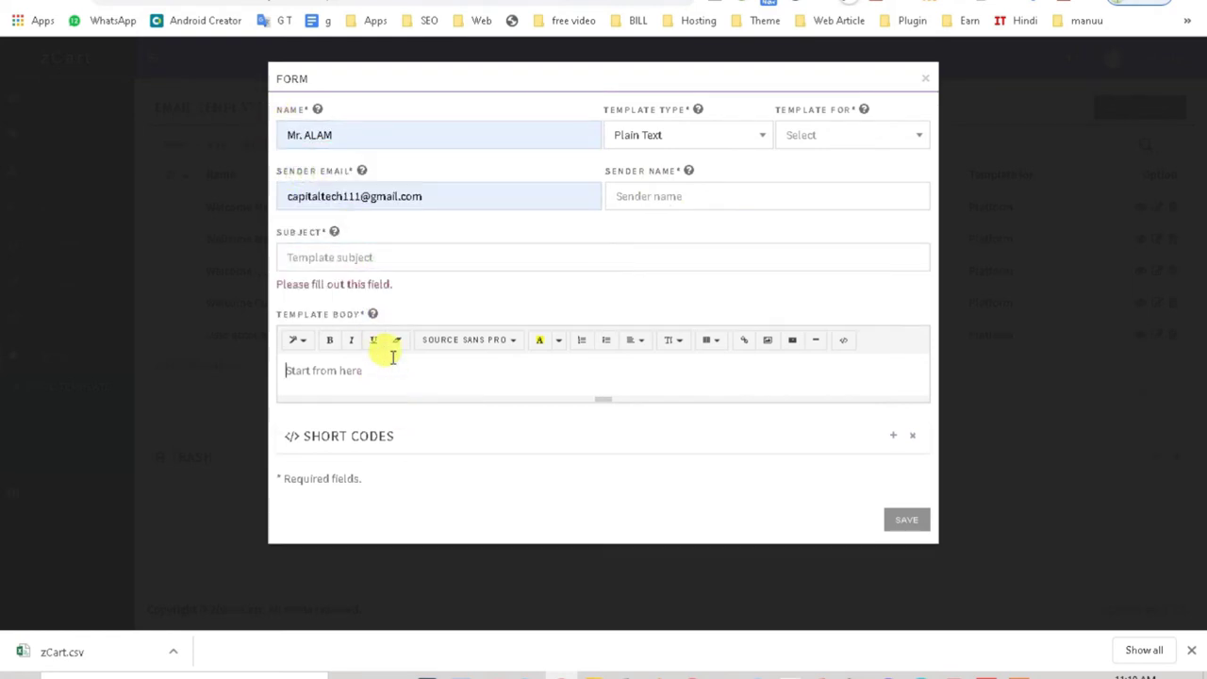
Step: Set the template audience to Merchant, then close the form without saving
click(801, 142)
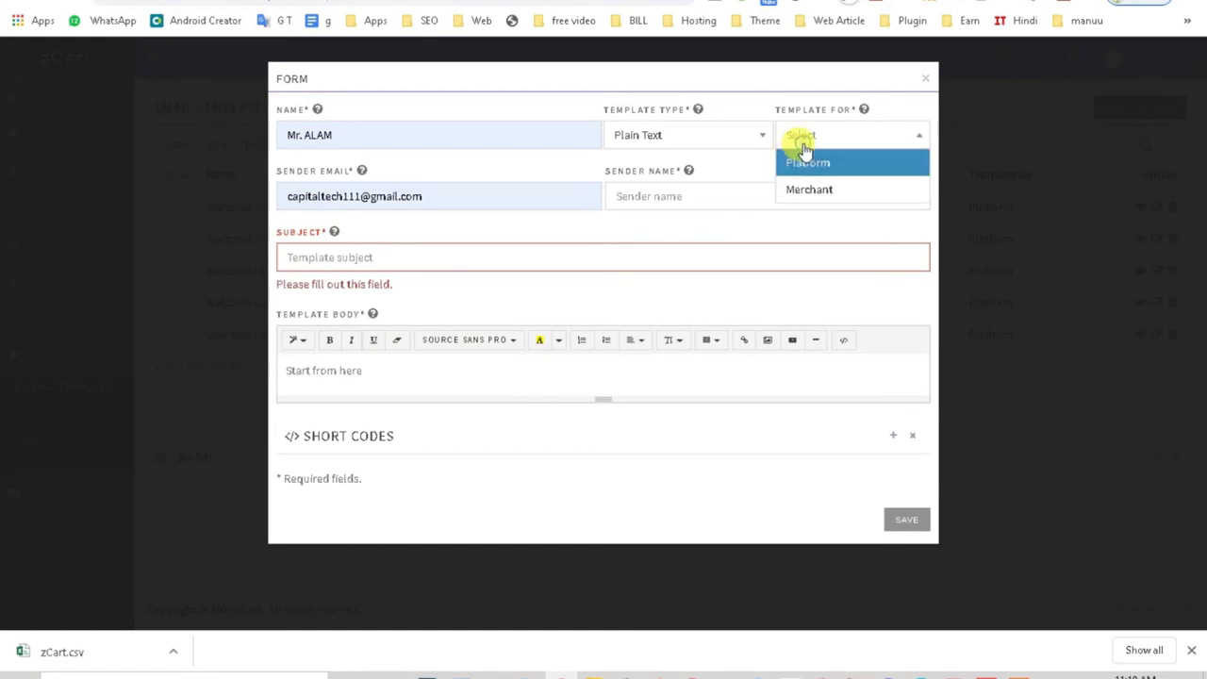
click(816, 166)
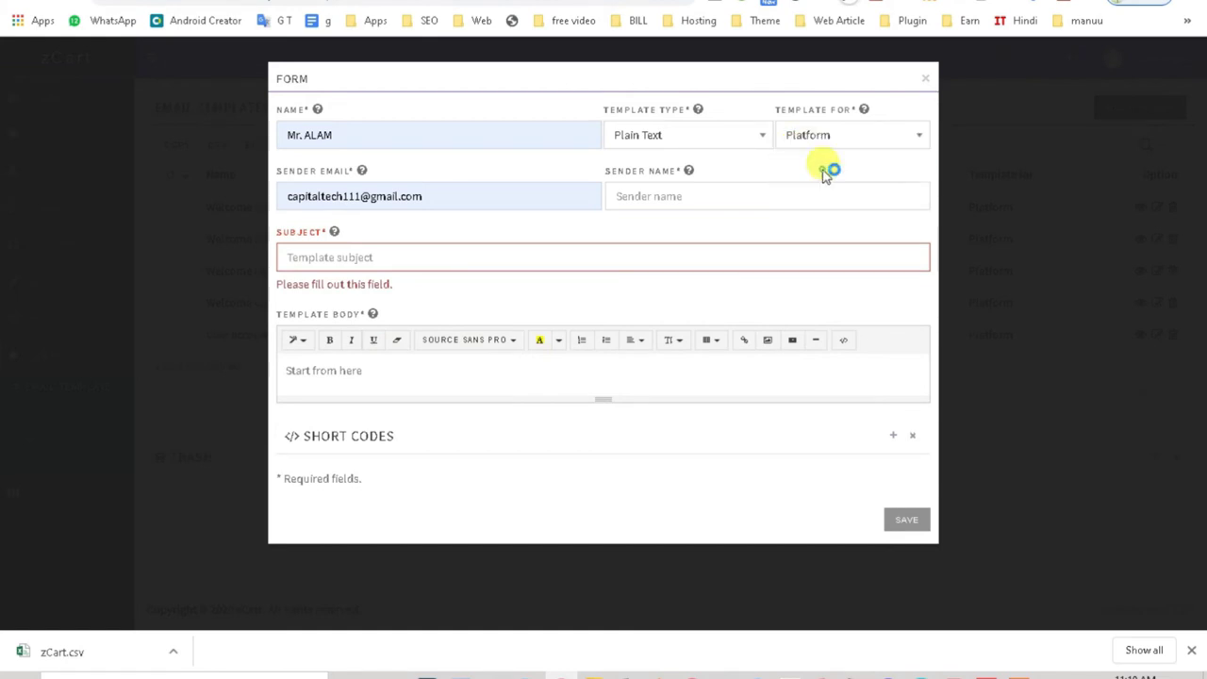
click(824, 136)
click(816, 188)
click(831, 137)
click(831, 164)
click(829, 140)
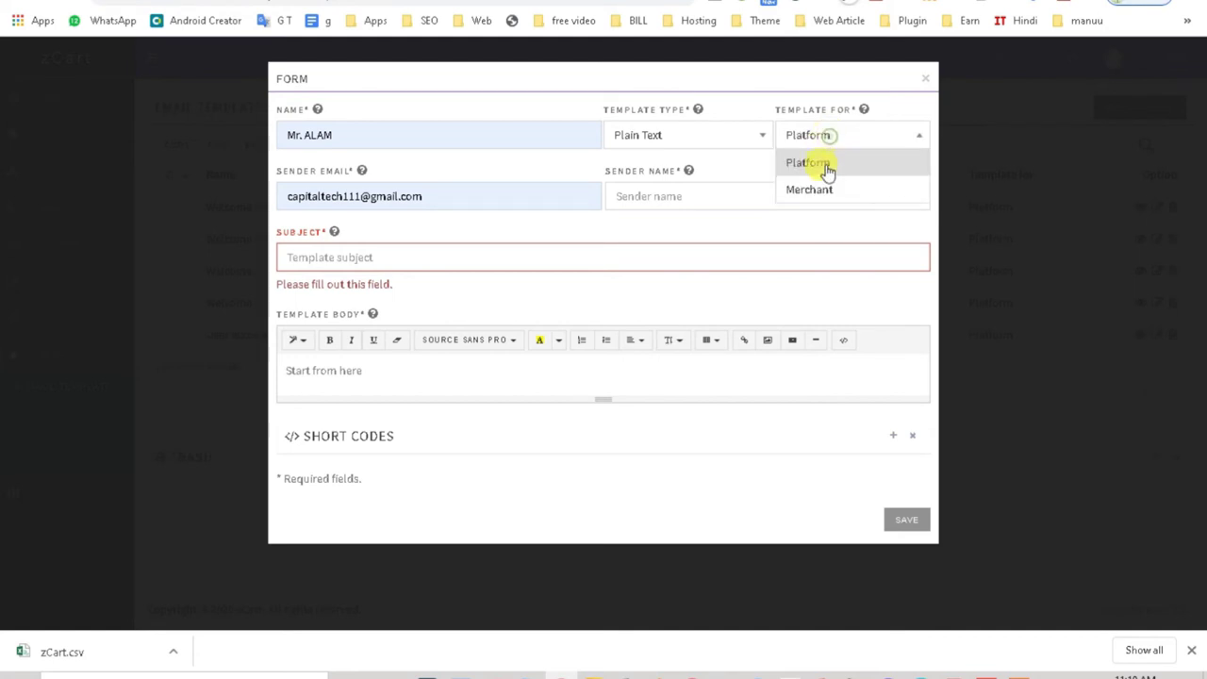
click(819, 193)
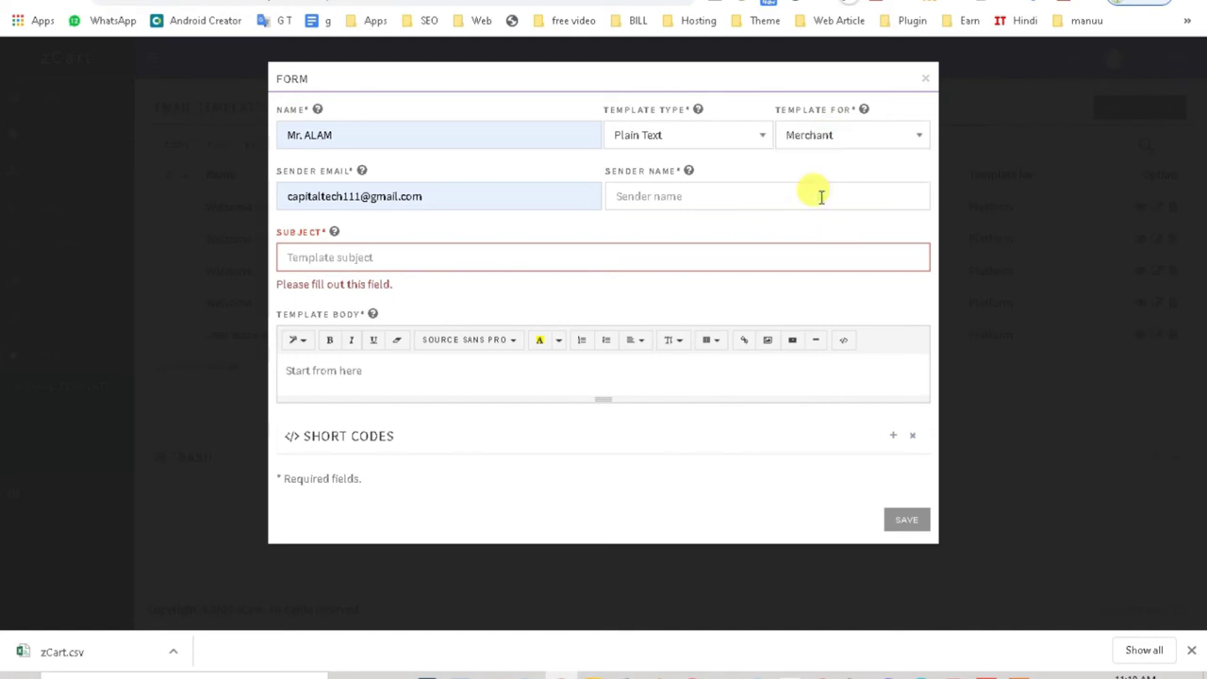
click(673, 196)
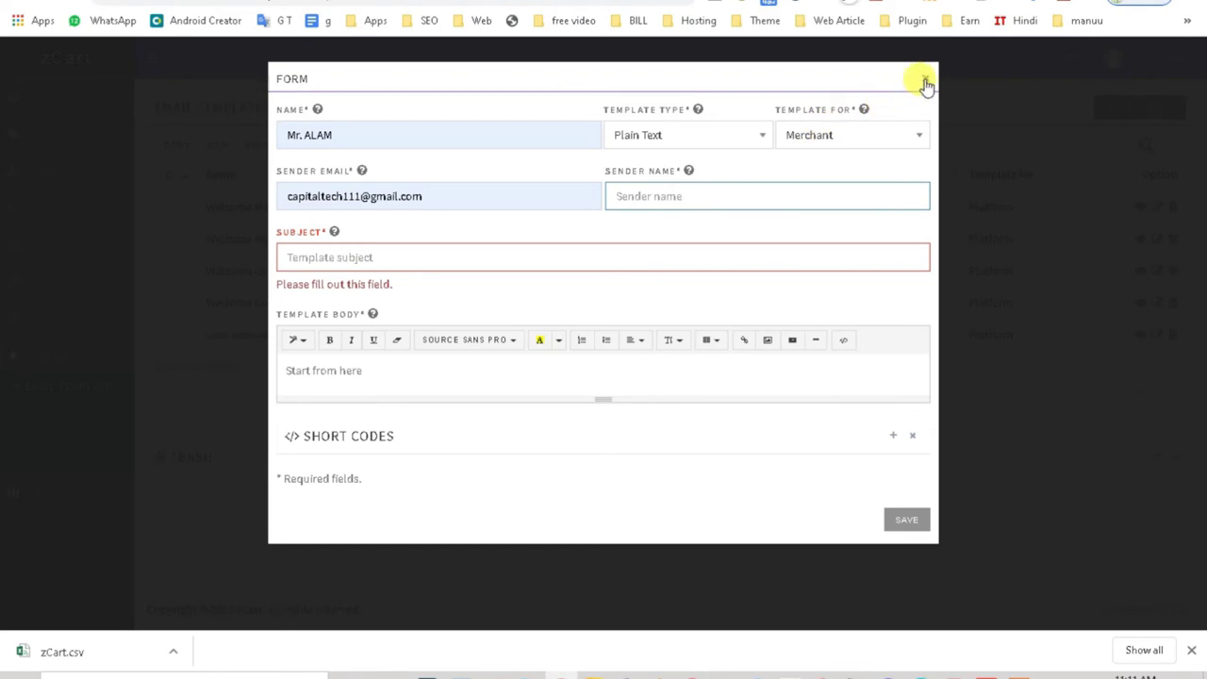
mouse_move(691, 176)
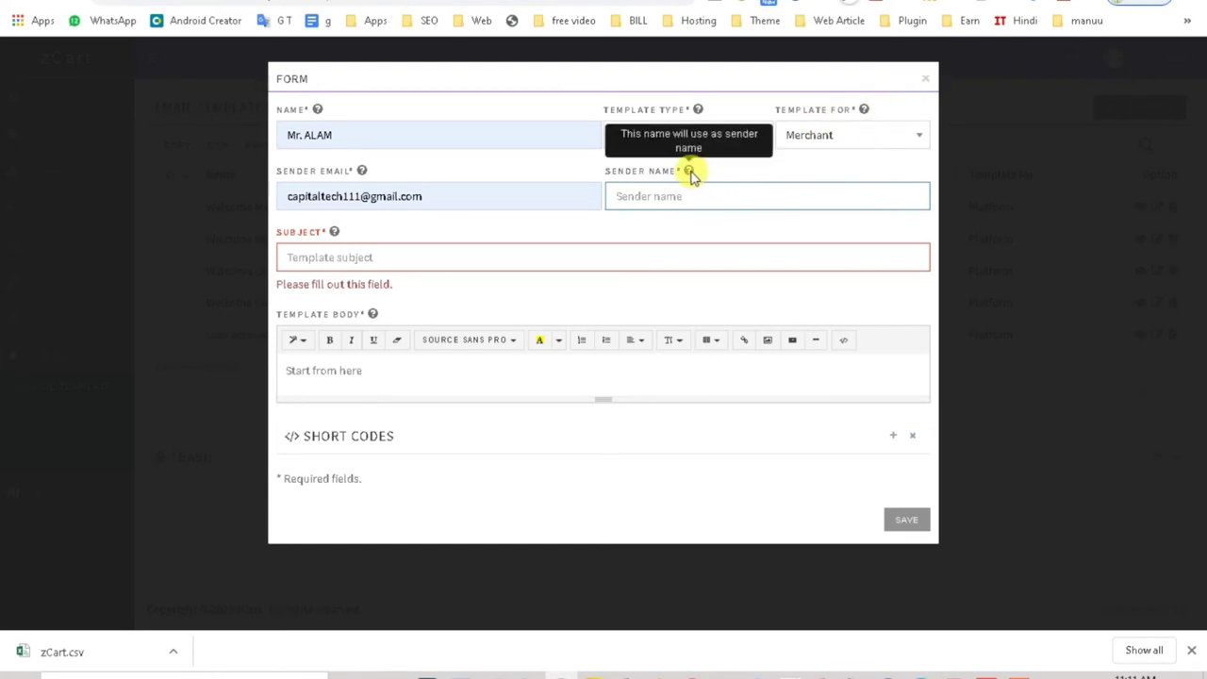
click(925, 79)
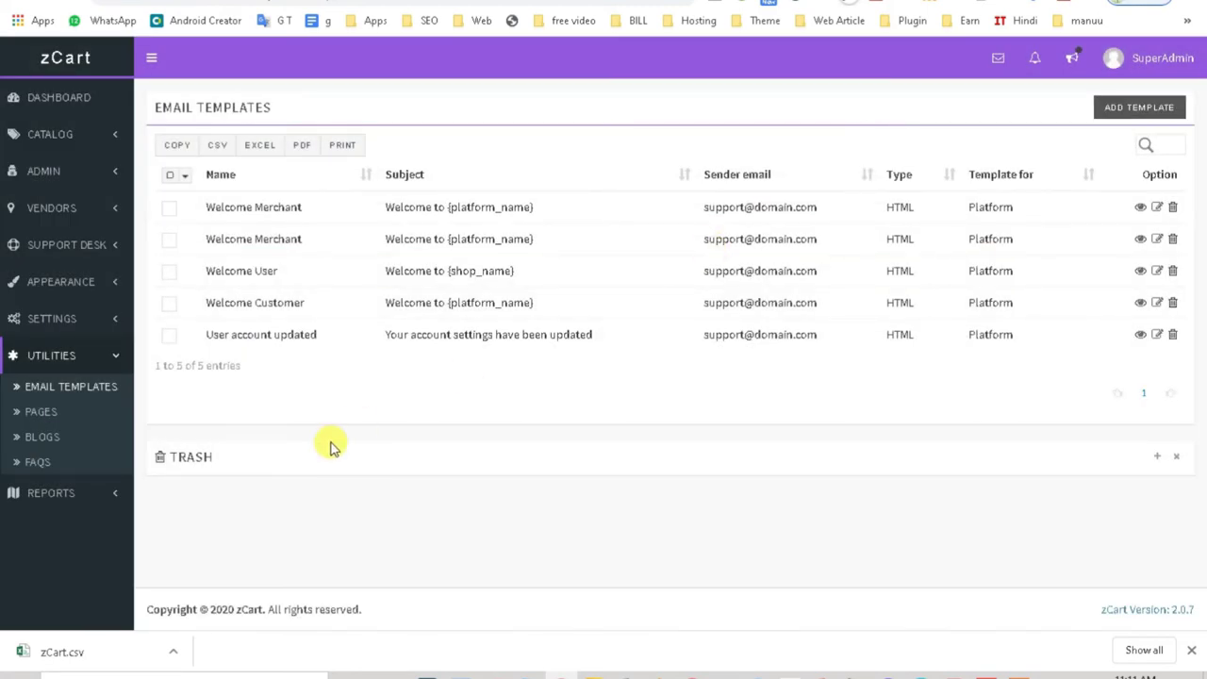
Step: Browse Pages, select all five Blogs posts, then view FAQs (Overview, Sell your items, Pricing) and expand Reports
click(45, 415)
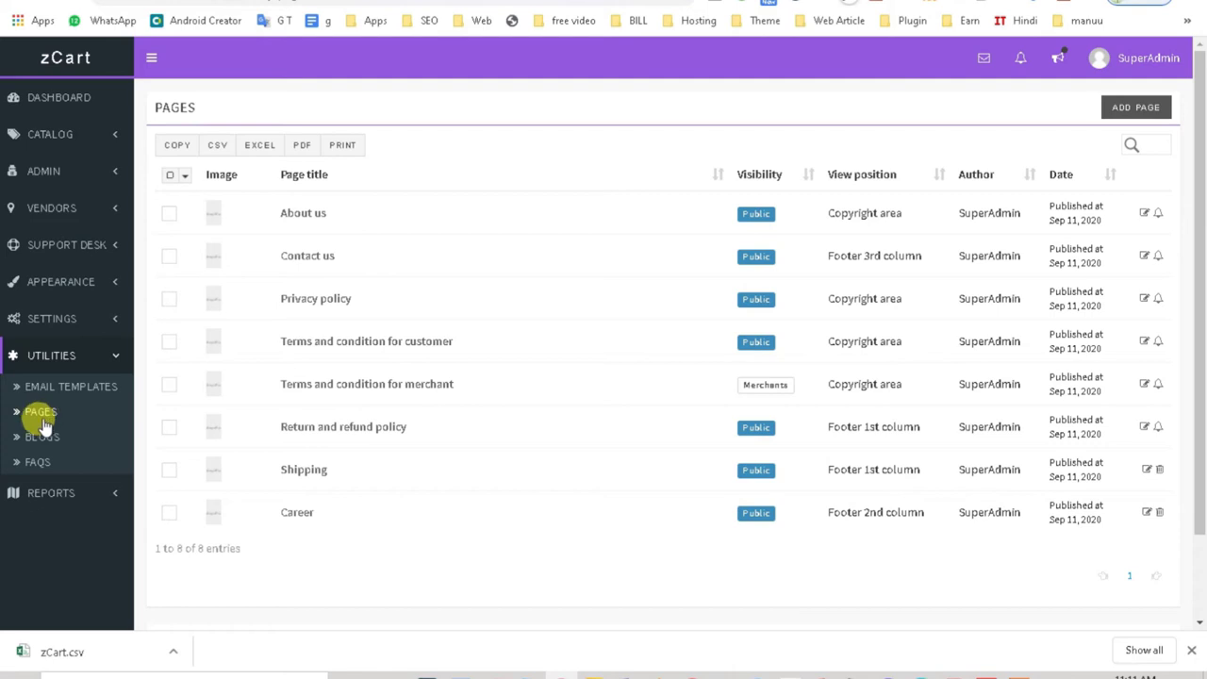
click(39, 445)
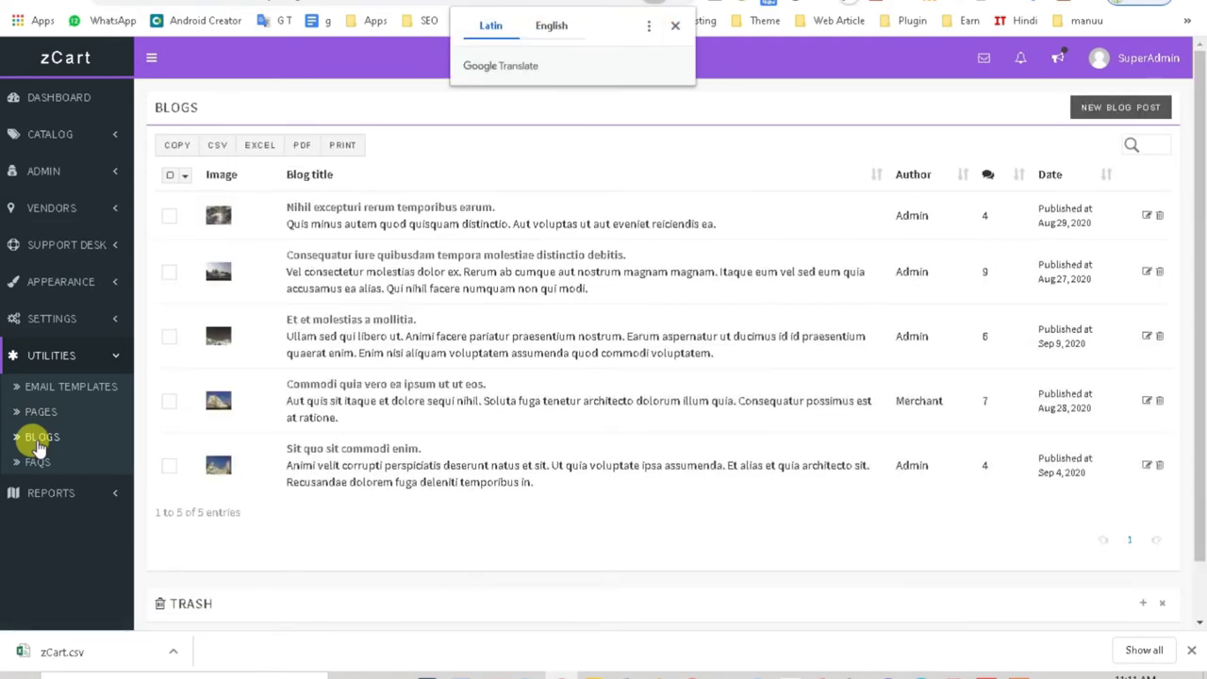
click(677, 26)
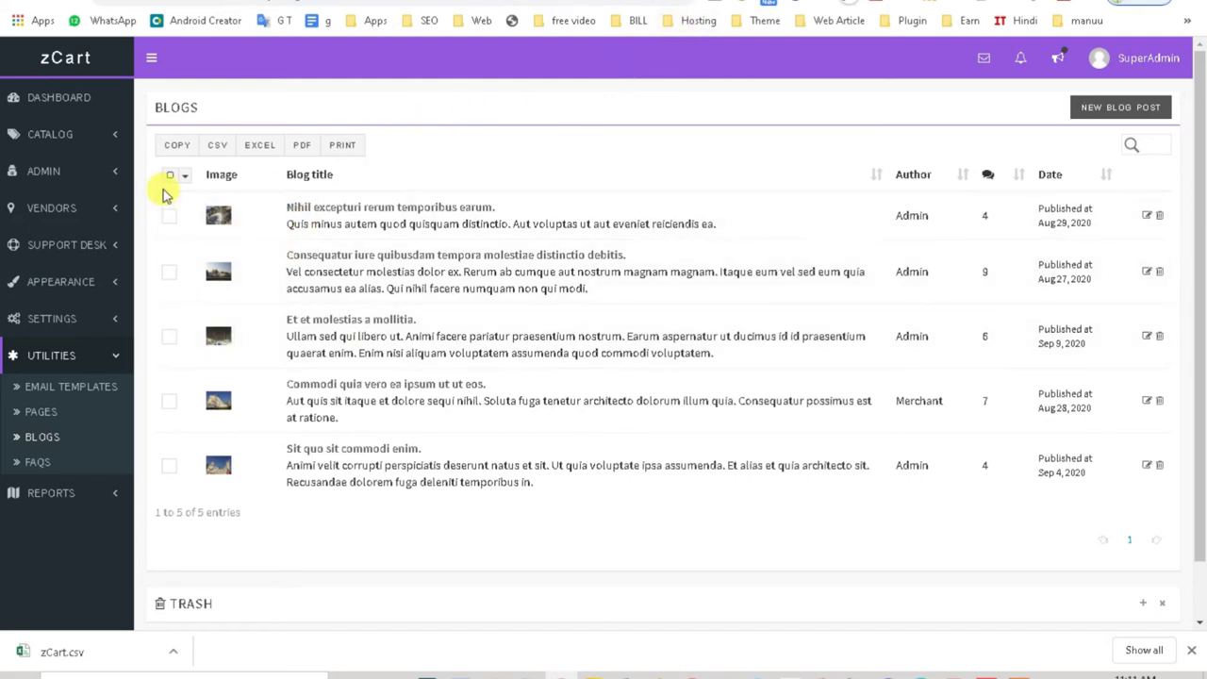
click(170, 175)
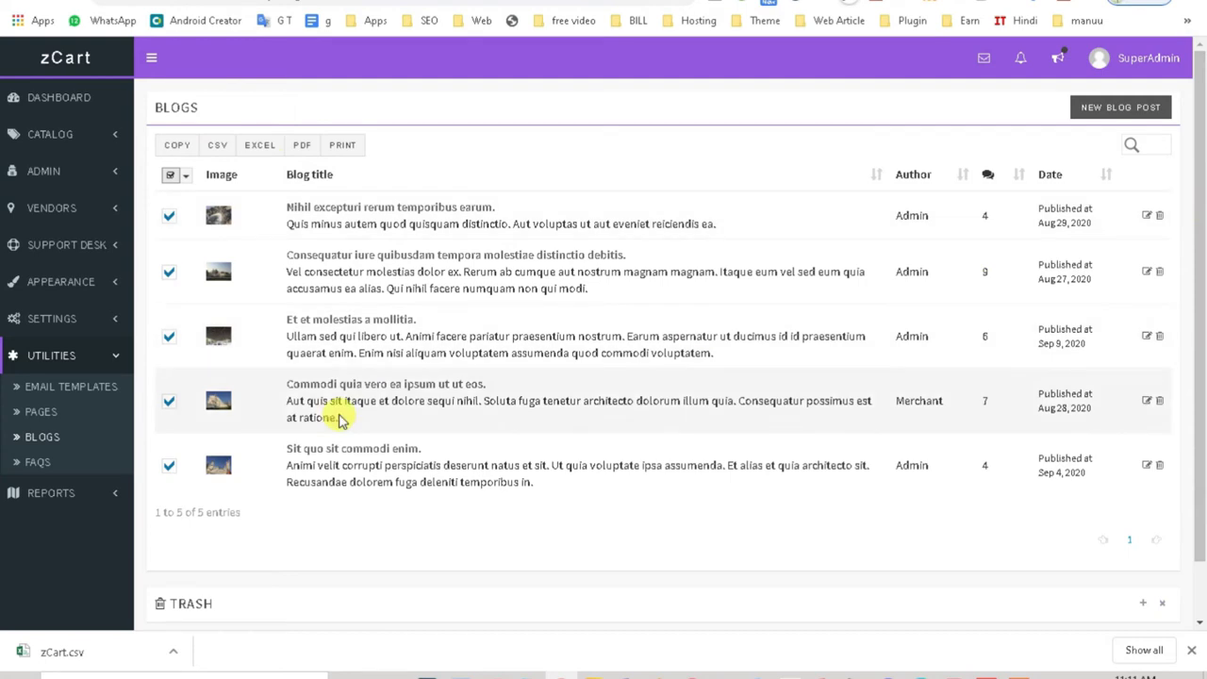
click(28, 464)
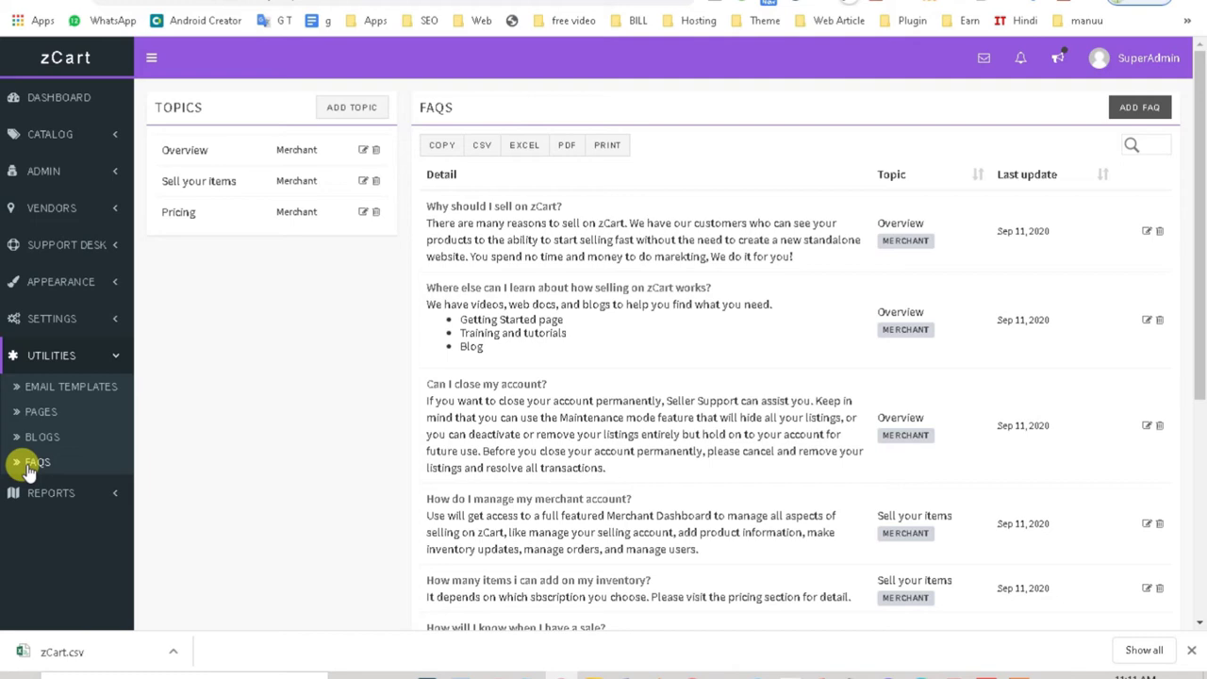
click(32, 491)
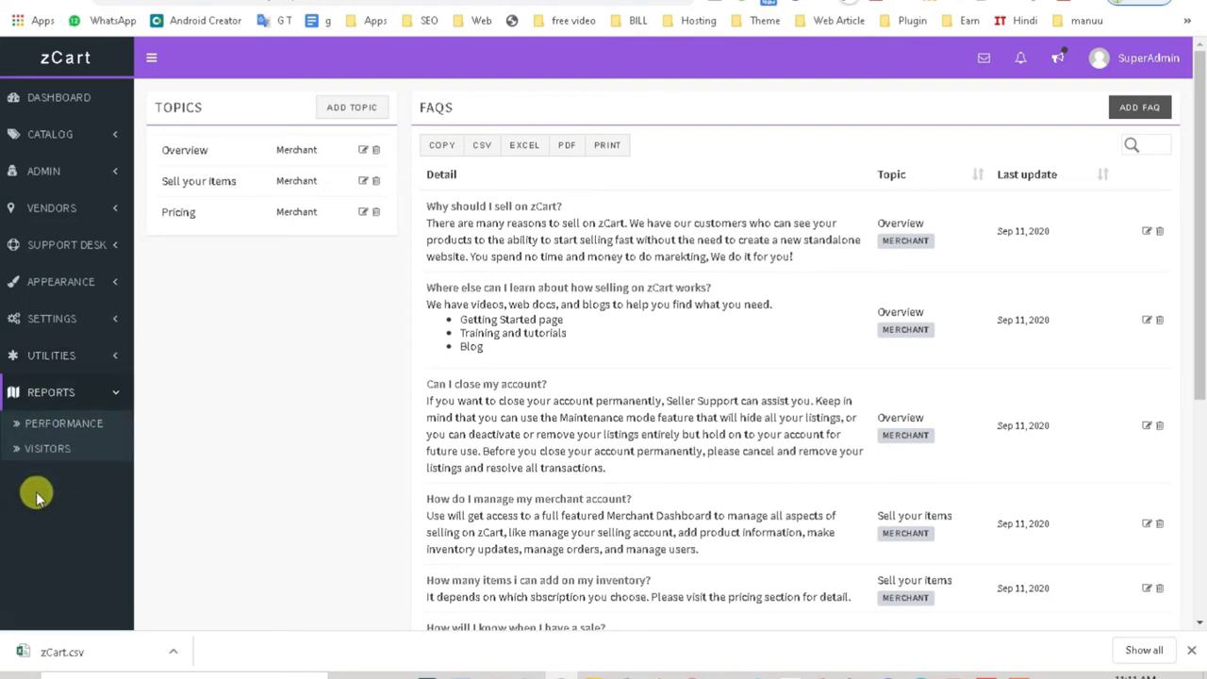
Step: View the Performance report, then the Visitors report sorted by flag on pages 4 and 5
click(32, 422)
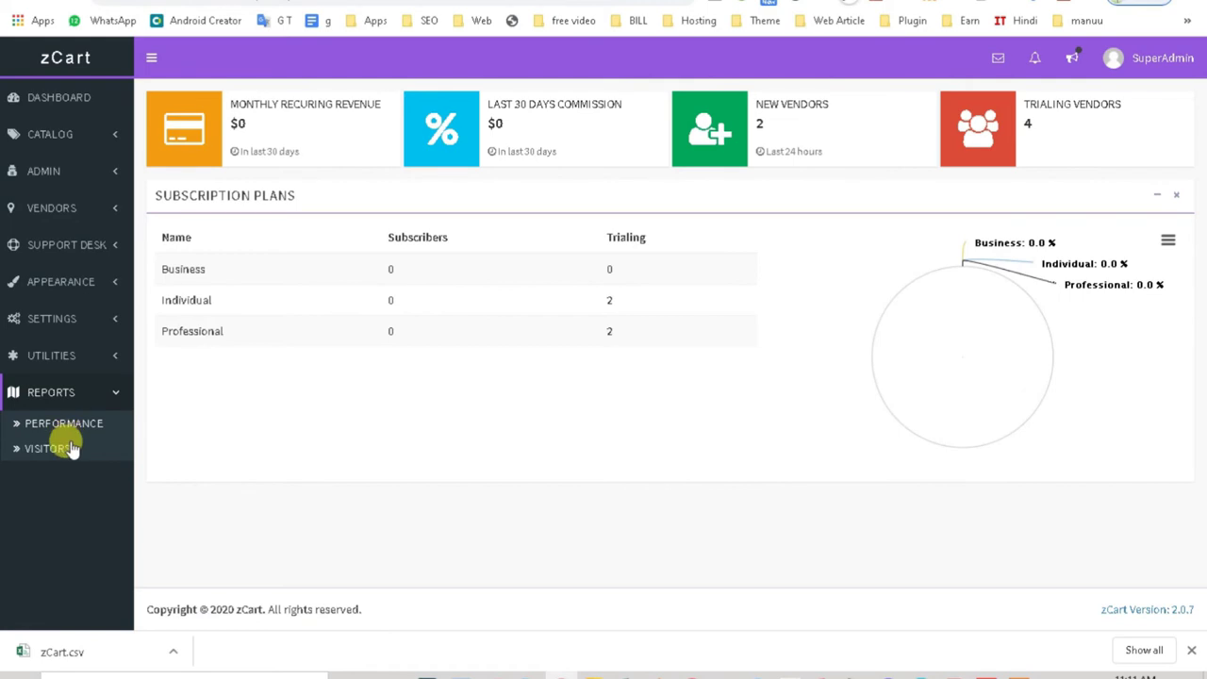
click(64, 451)
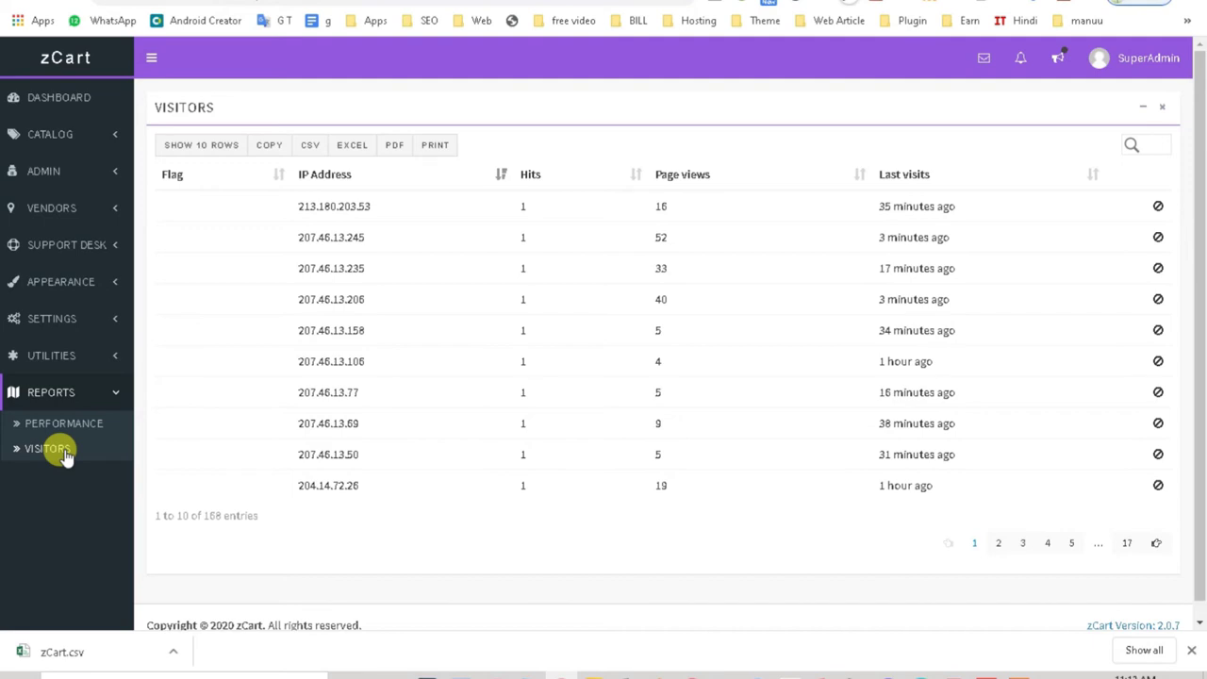
triple_click(896, 202)
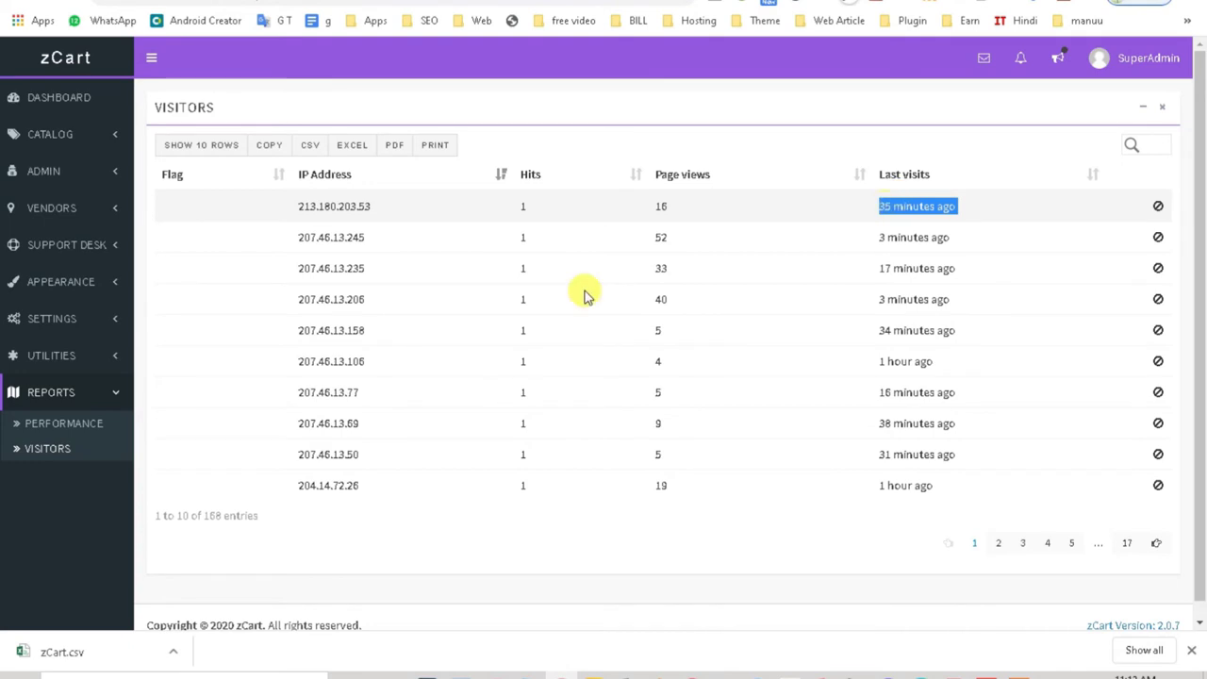
click(162, 179)
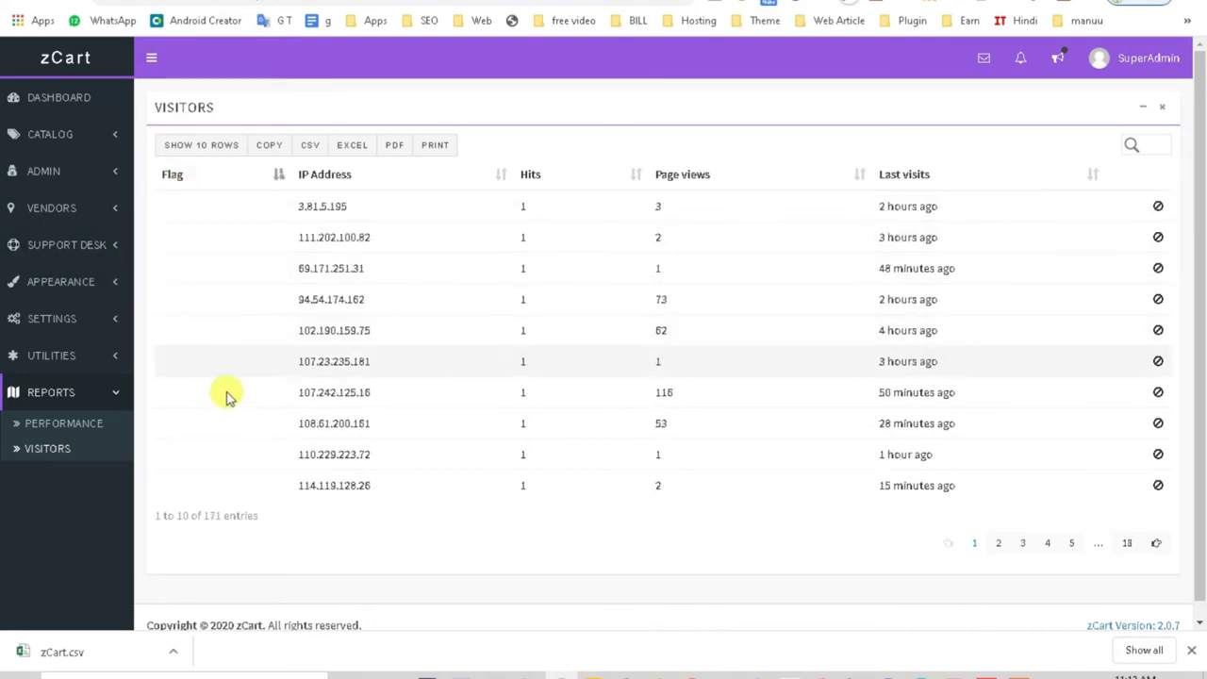
click(1047, 544)
click(1071, 547)
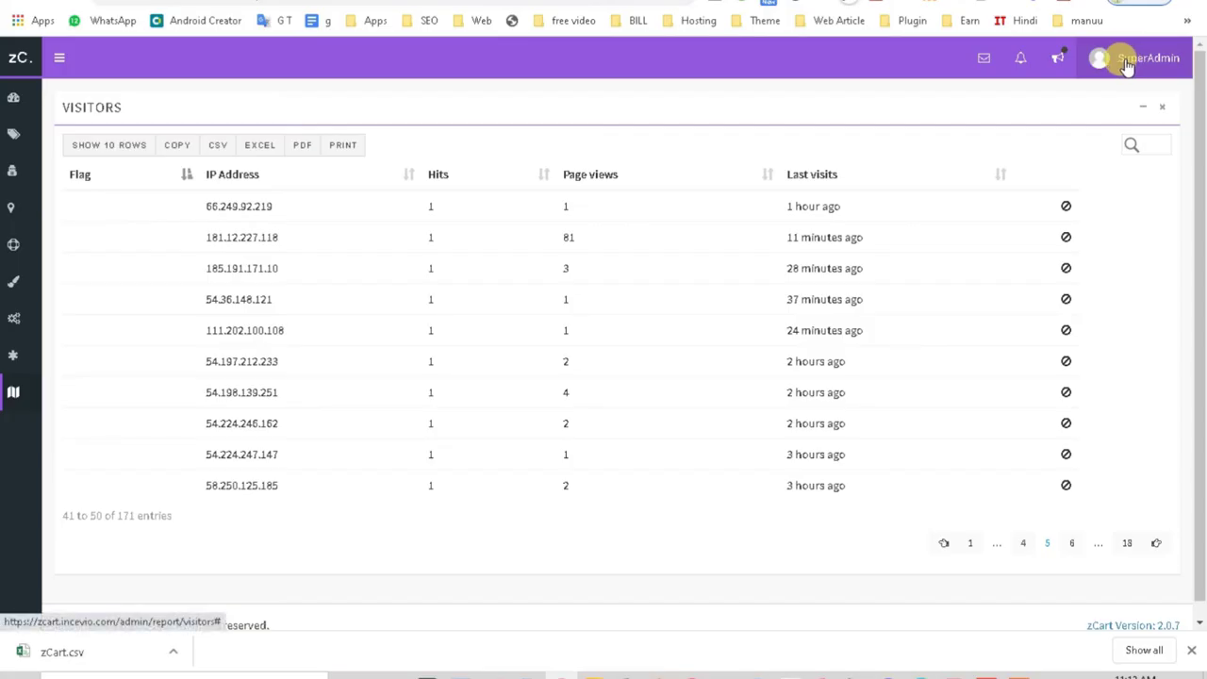
Step: Check notifications, the flash sale announcement and messages, then bring up the admin account menu
click(1030, 64)
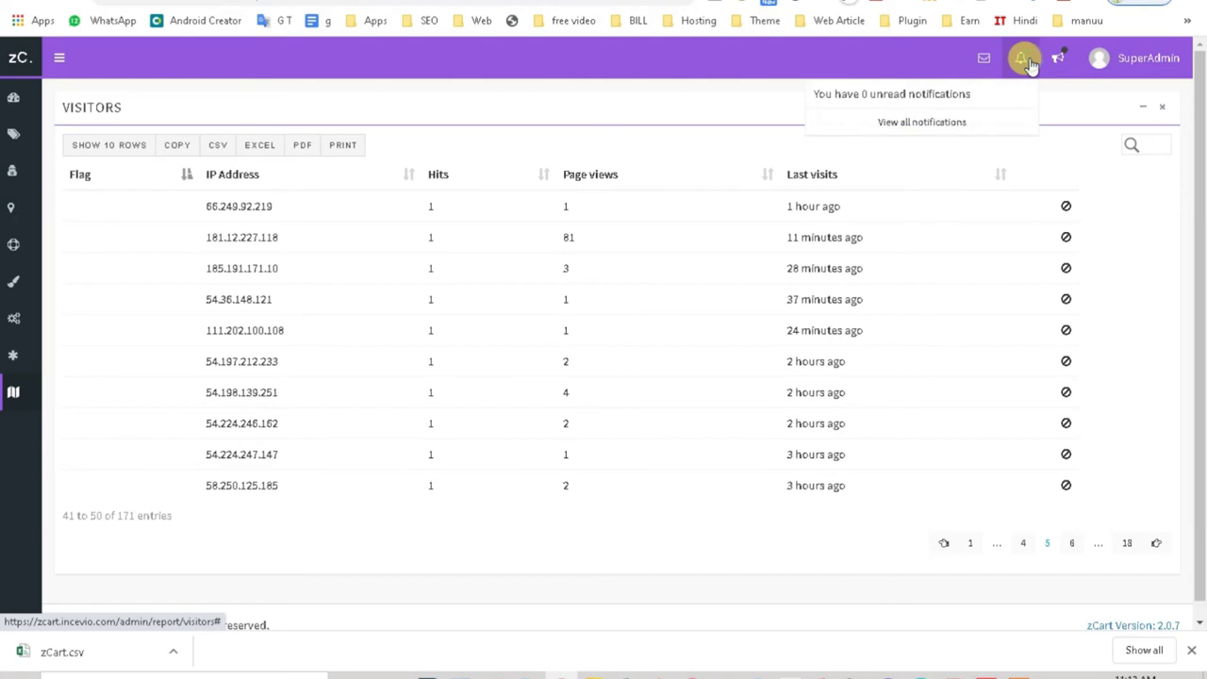
click(1054, 56)
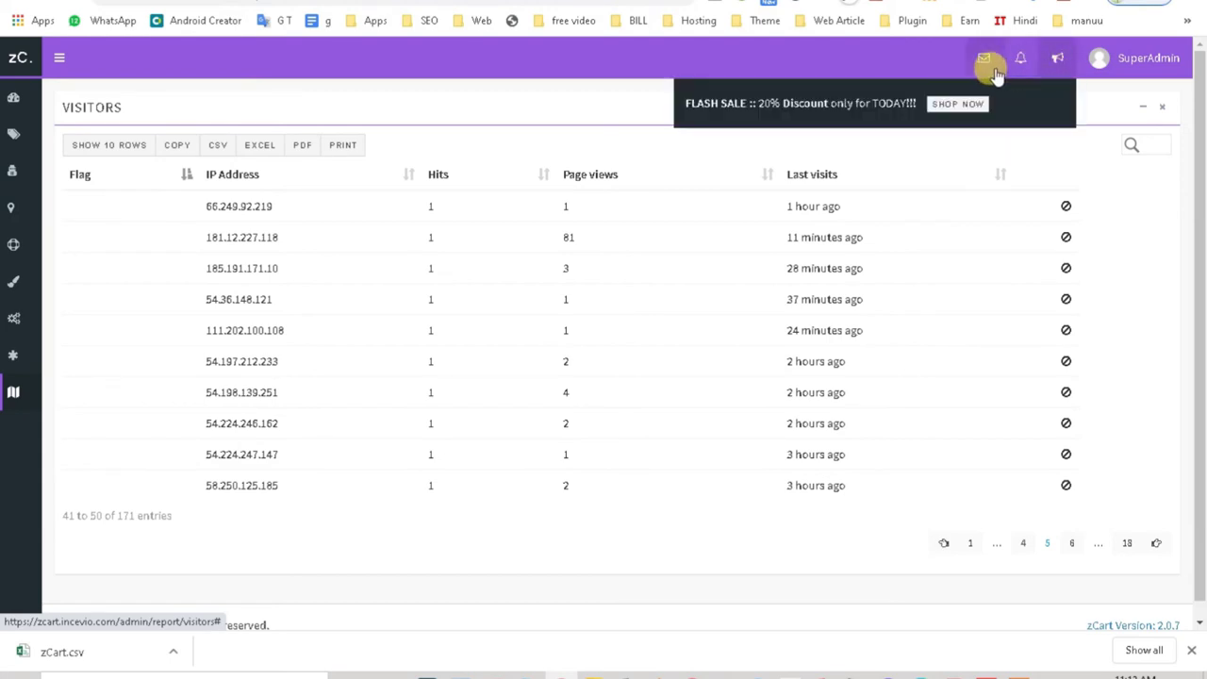
click(985, 62)
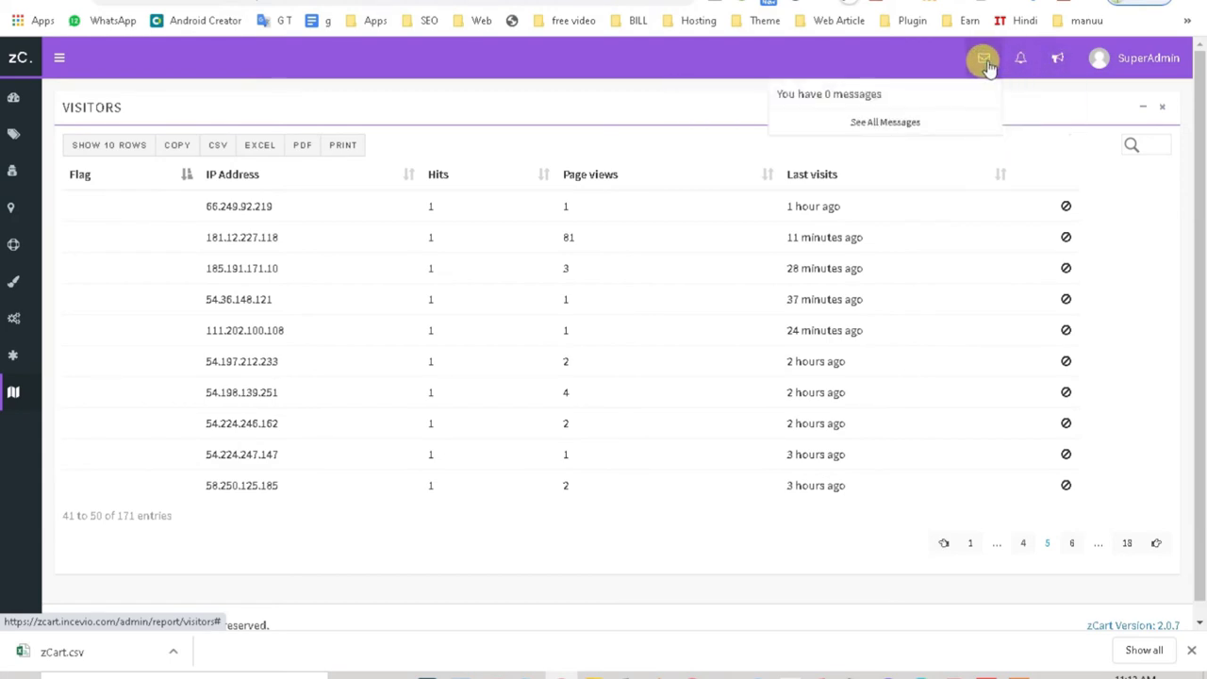
click(1136, 60)
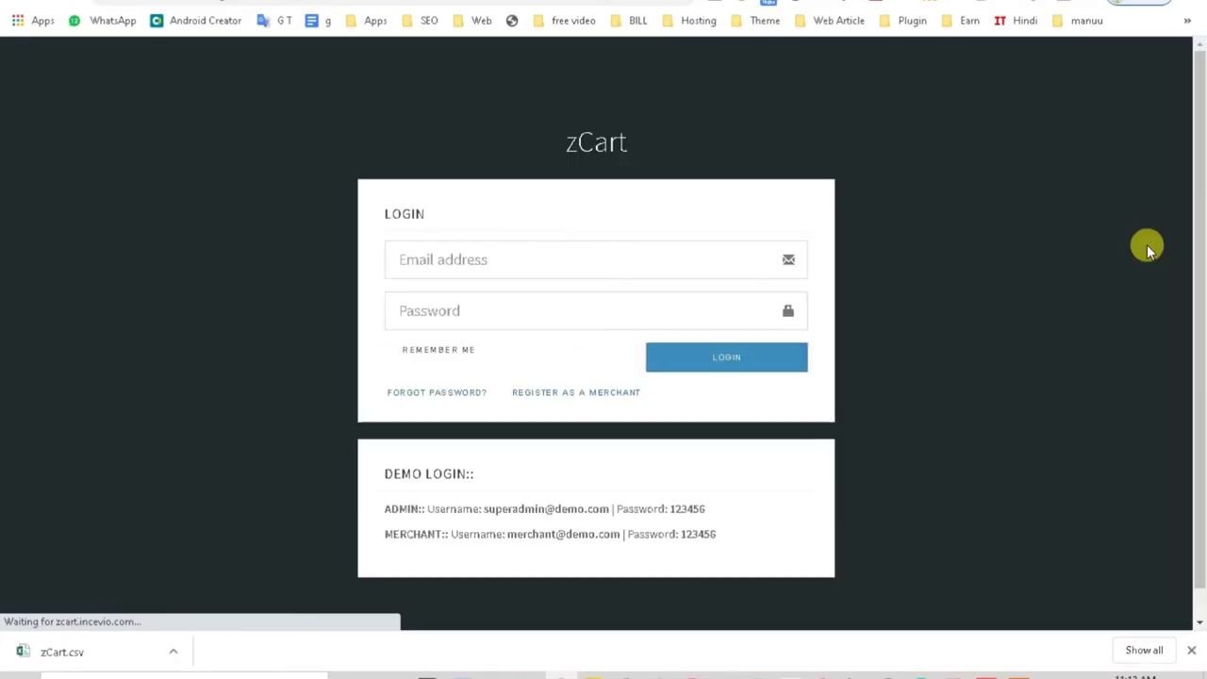
Step: Copy the demo merchant username from the login page into the Email field
drag(508, 537, 617, 528)
key(ctrl+c)
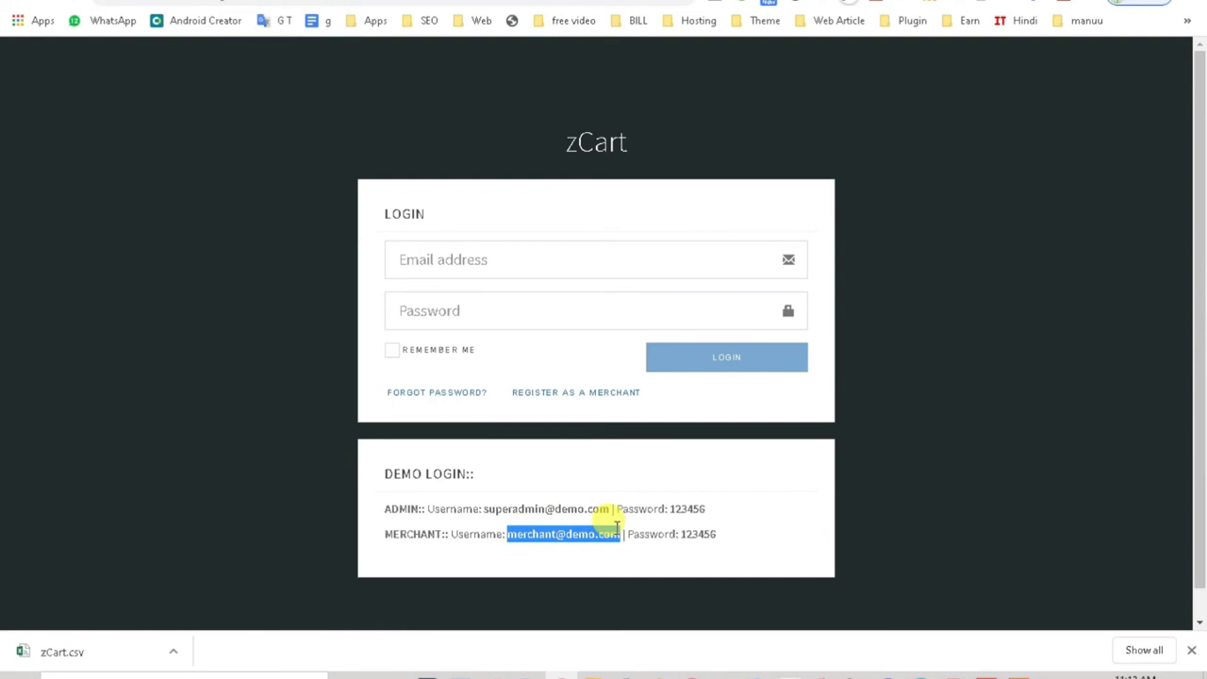
click(422, 260)
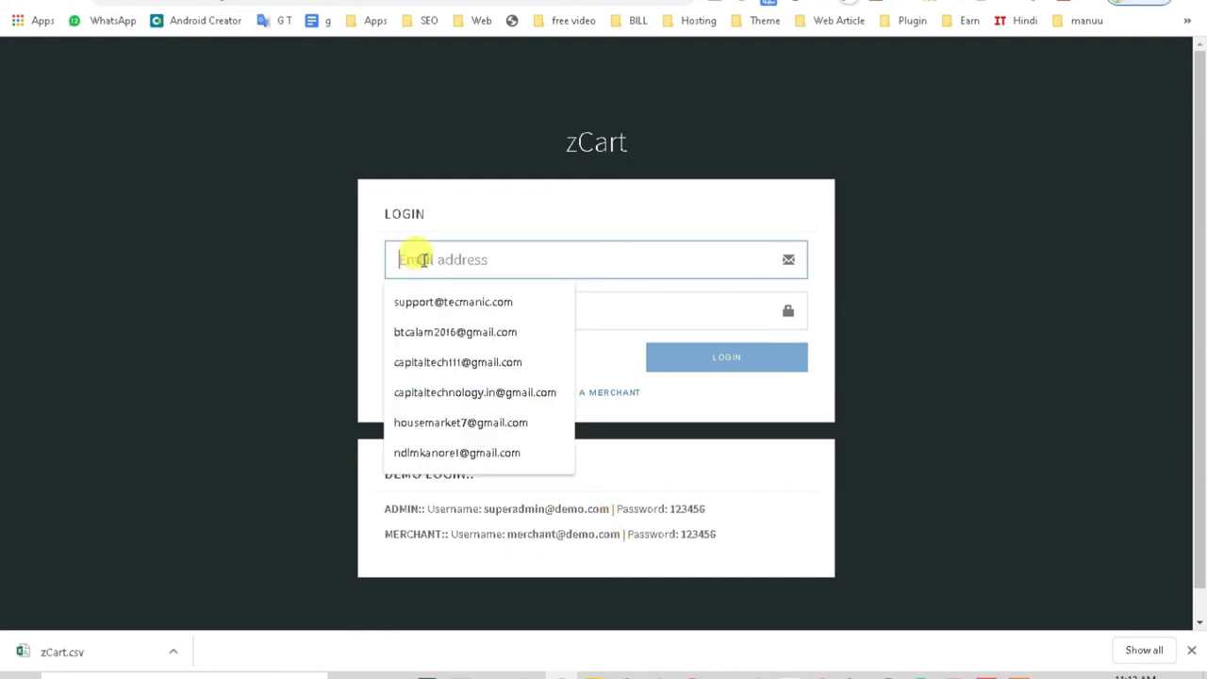
key(ctrl+v)
Step: Enter the demo merchant password and sign in to the Big Shop dashboard
drag(723, 536, 690, 536)
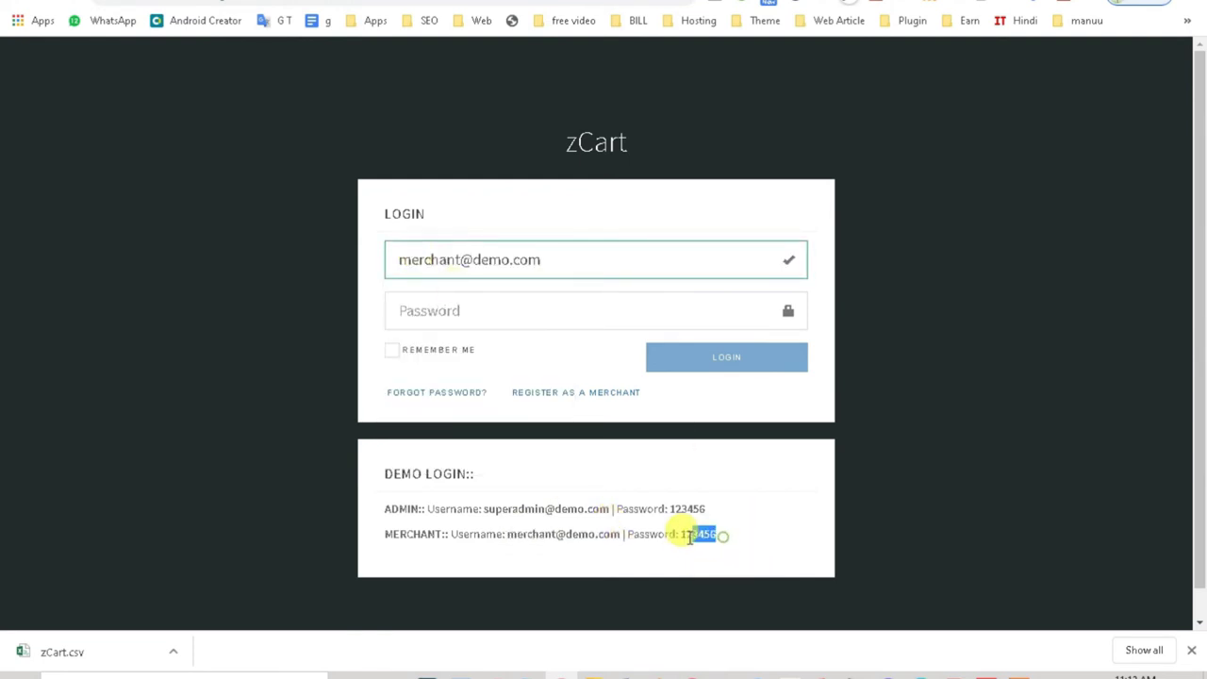
click(460, 313)
text(123456)
click(740, 363)
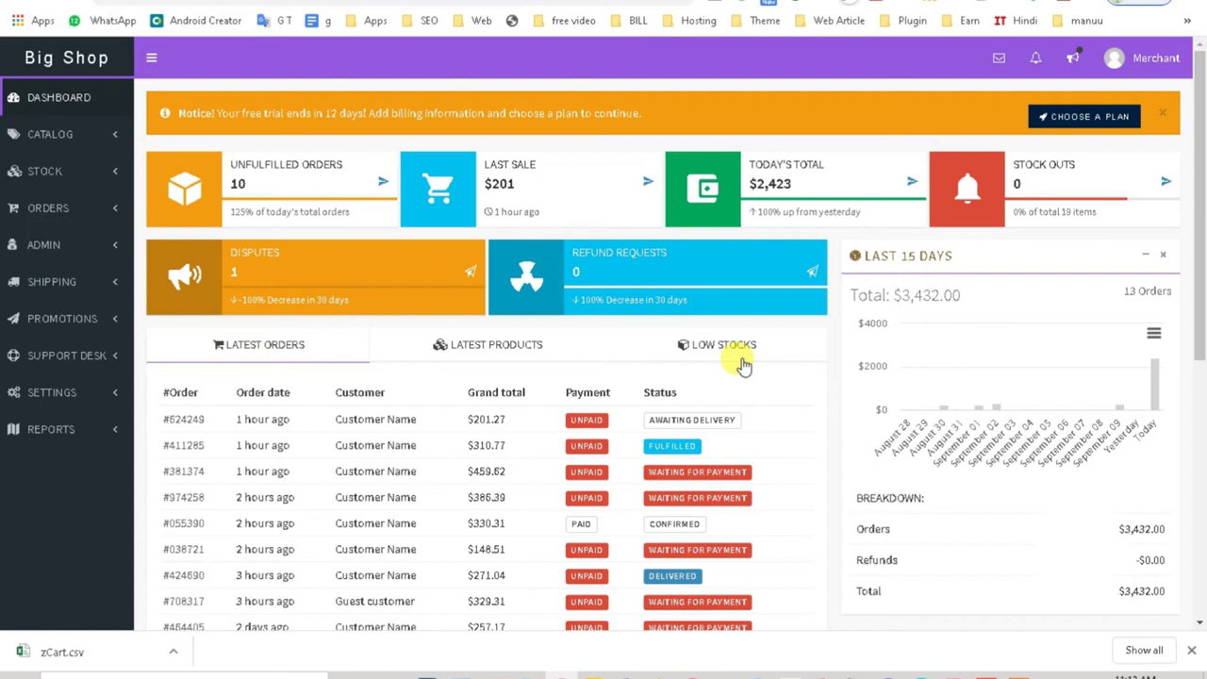
Step: Look over the Big Shop dashboard, then open Catalog > Attributes to list the ukuran attribute
scroll(404, 458, down, 3)
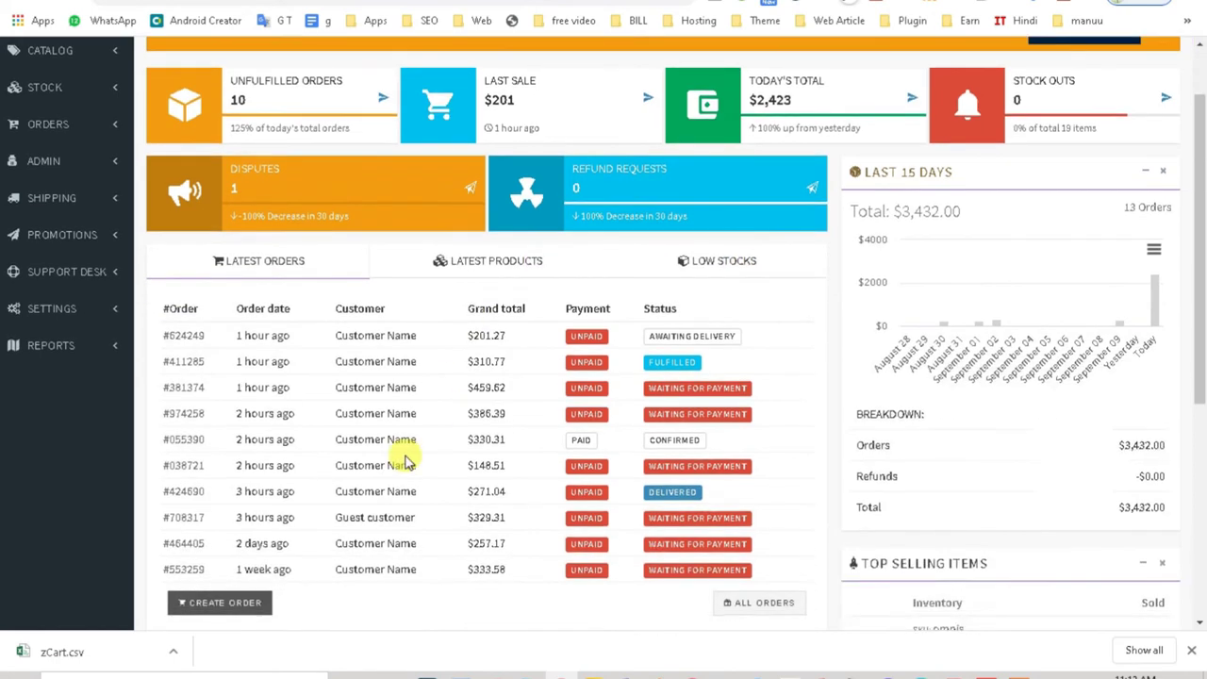
scroll(424, 492, down, 1)
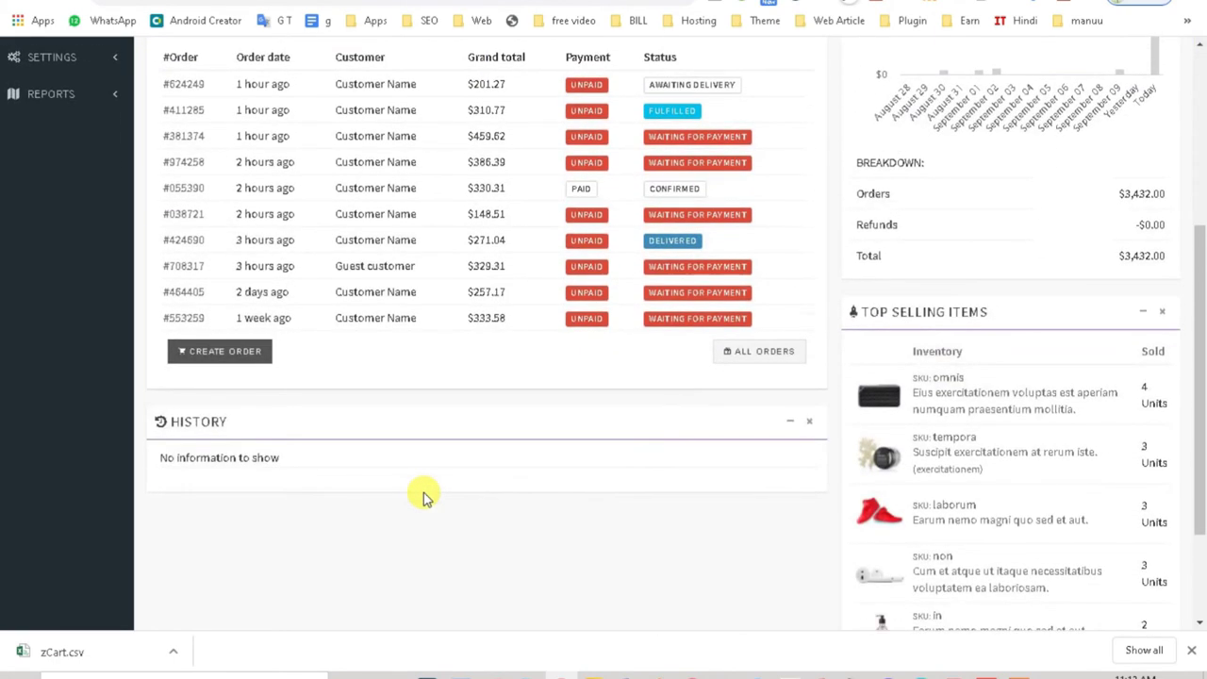
scroll(1203, 437, up, 3)
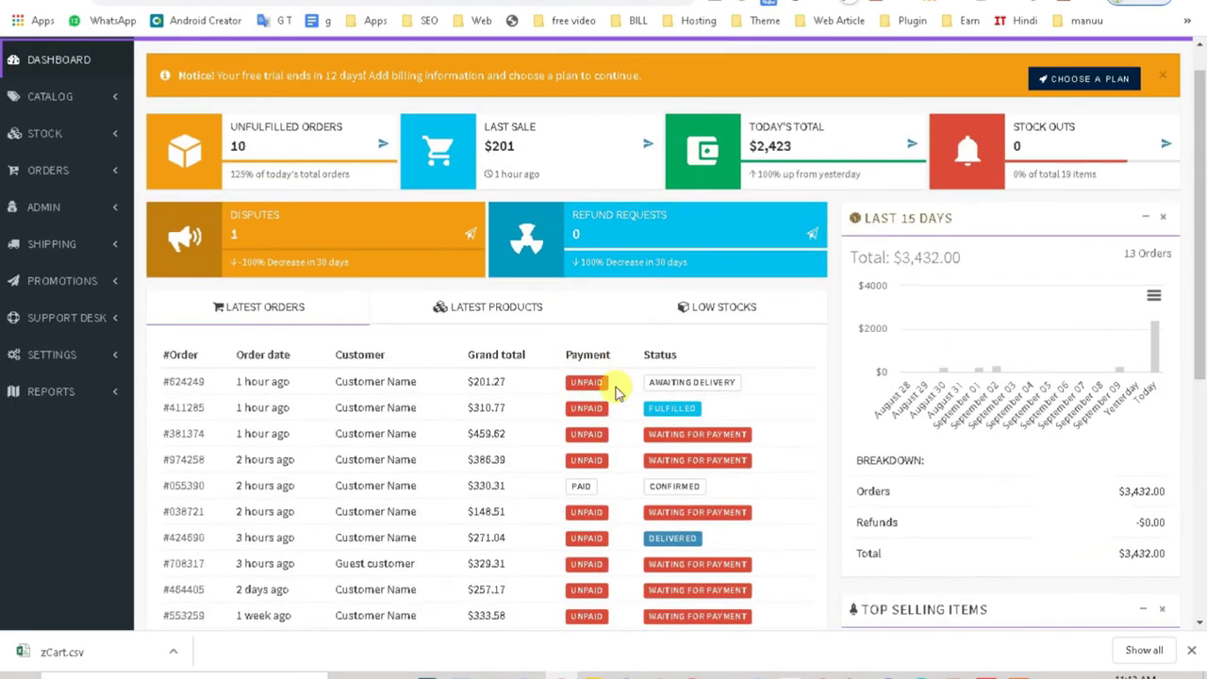
scroll(462, 391, up, 1)
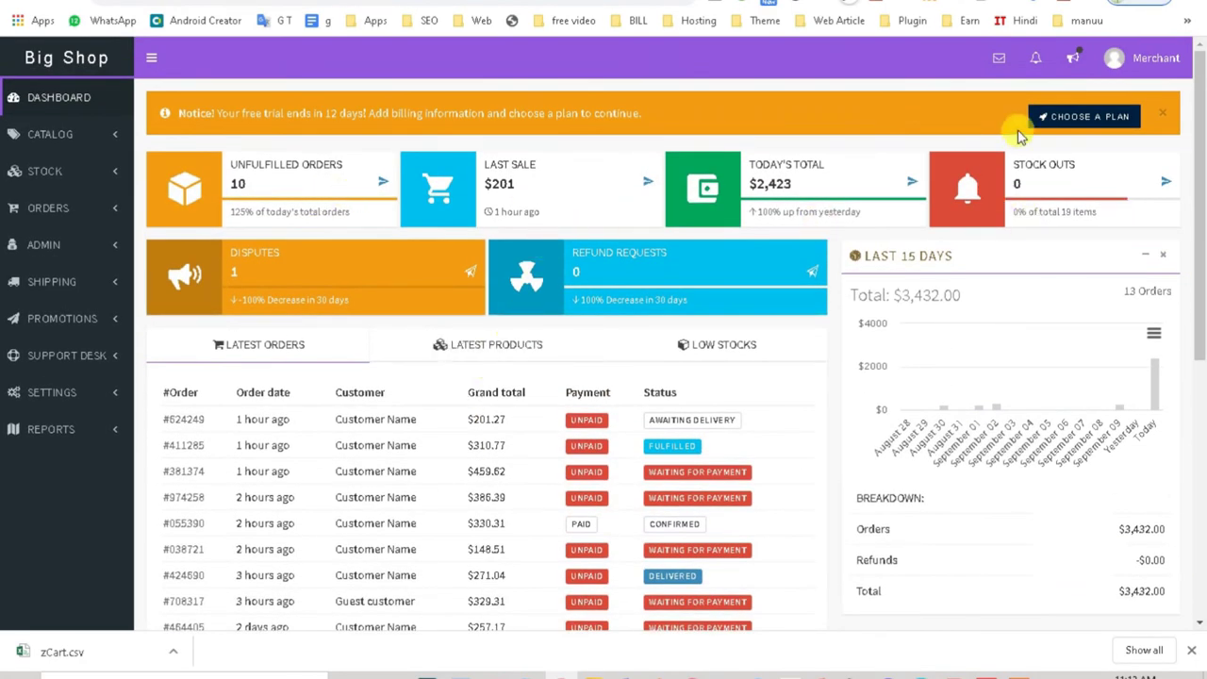
click(43, 136)
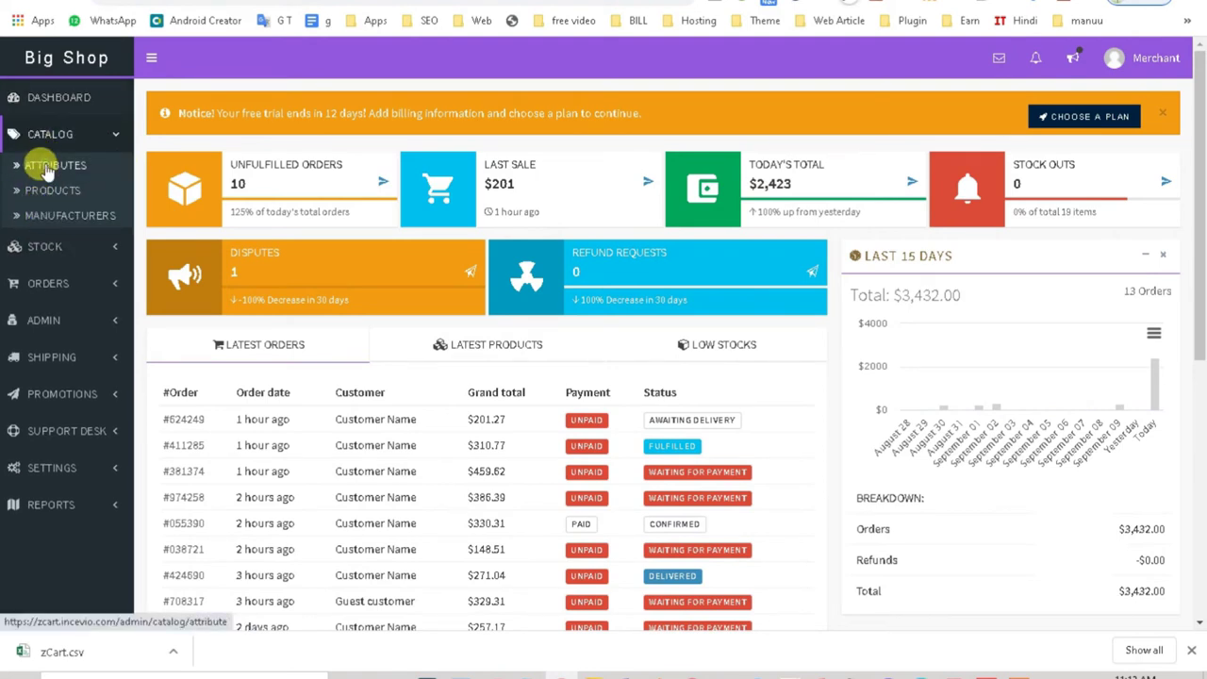
click(47, 170)
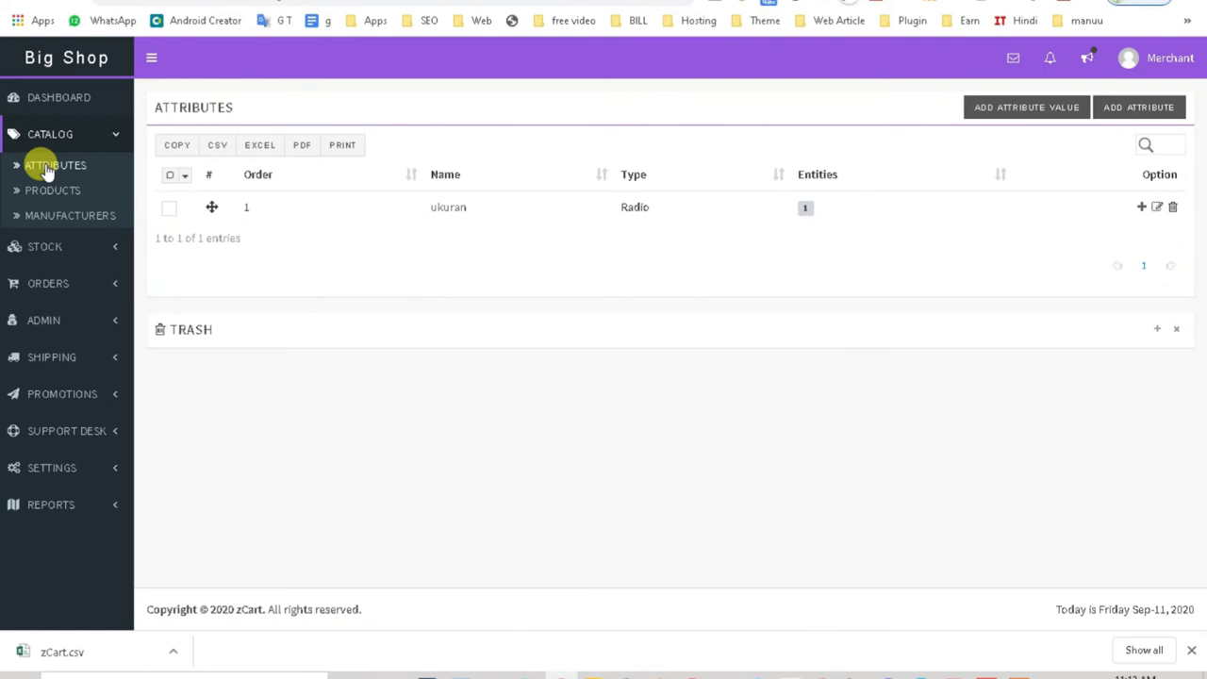
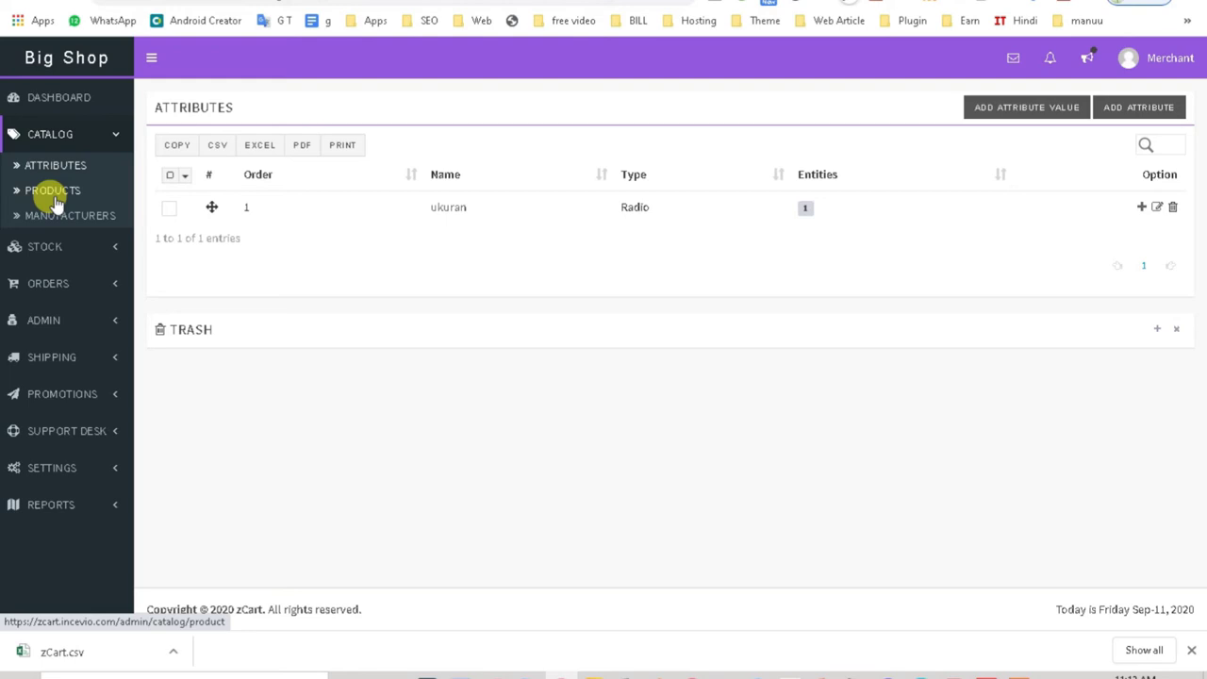
Step: Open the Products list and view the Upload CSV import instructions, then close them
click(55, 203)
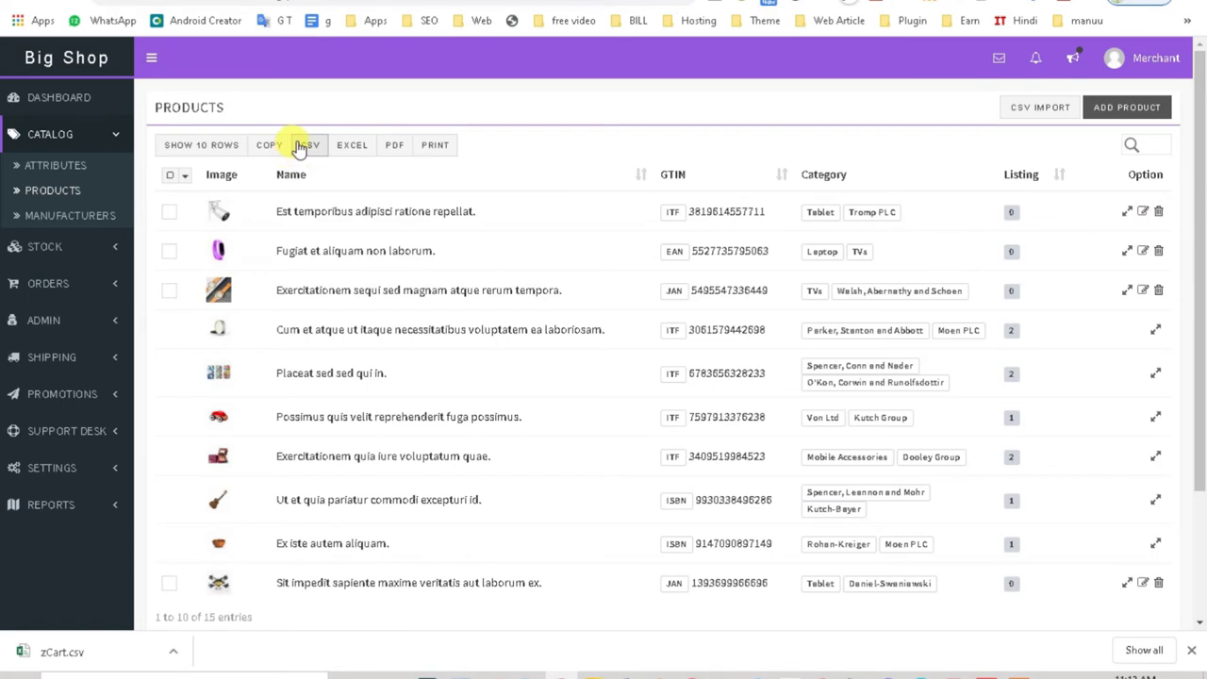
click(1027, 115)
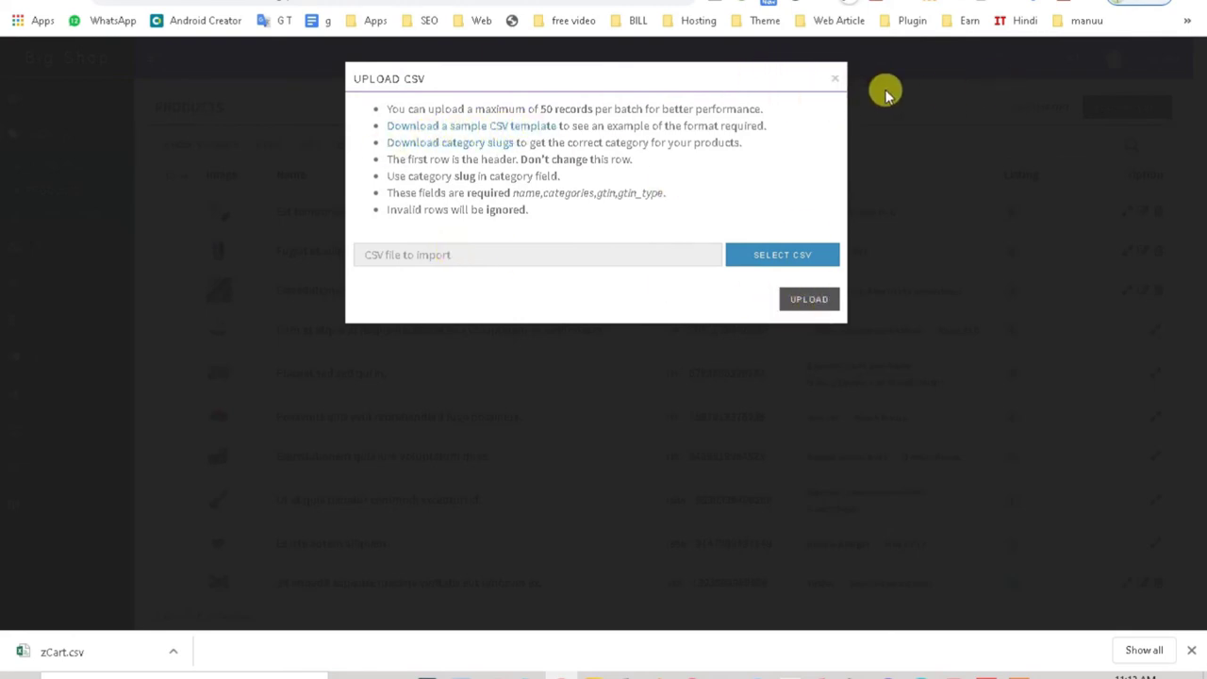
click(833, 82)
Step: Open the Add Product form and look through the GTIN Type options
click(1105, 115)
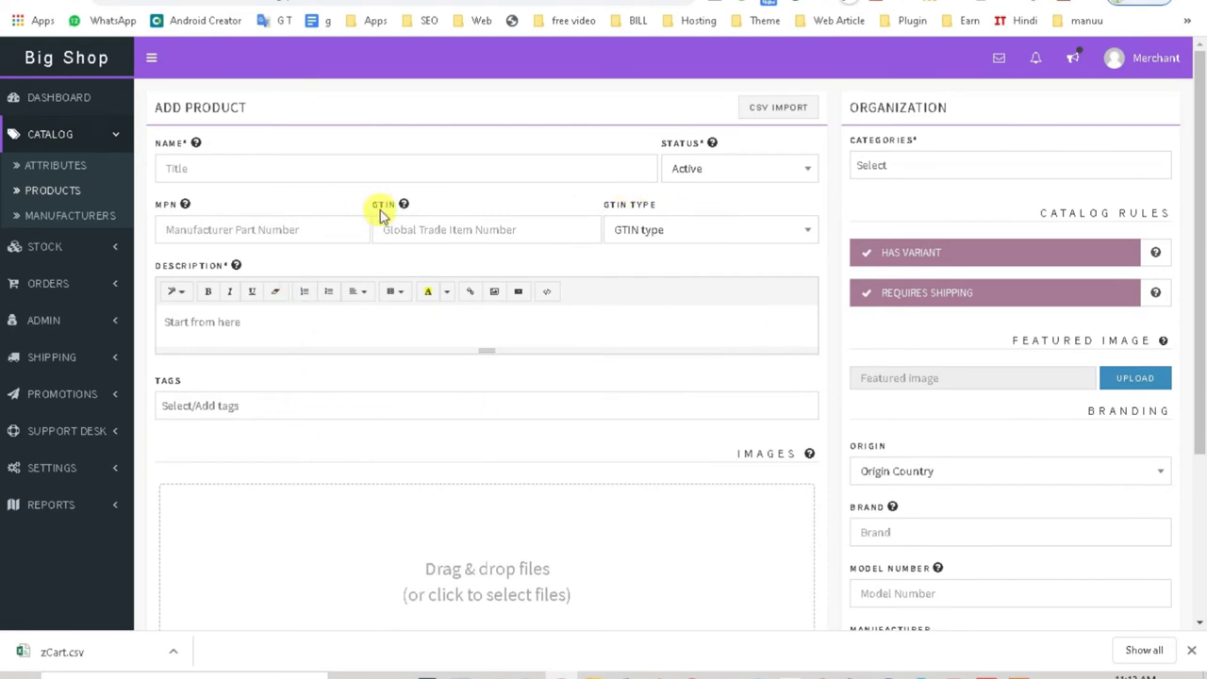
scroll(673, 232, down, 1)
click(643, 151)
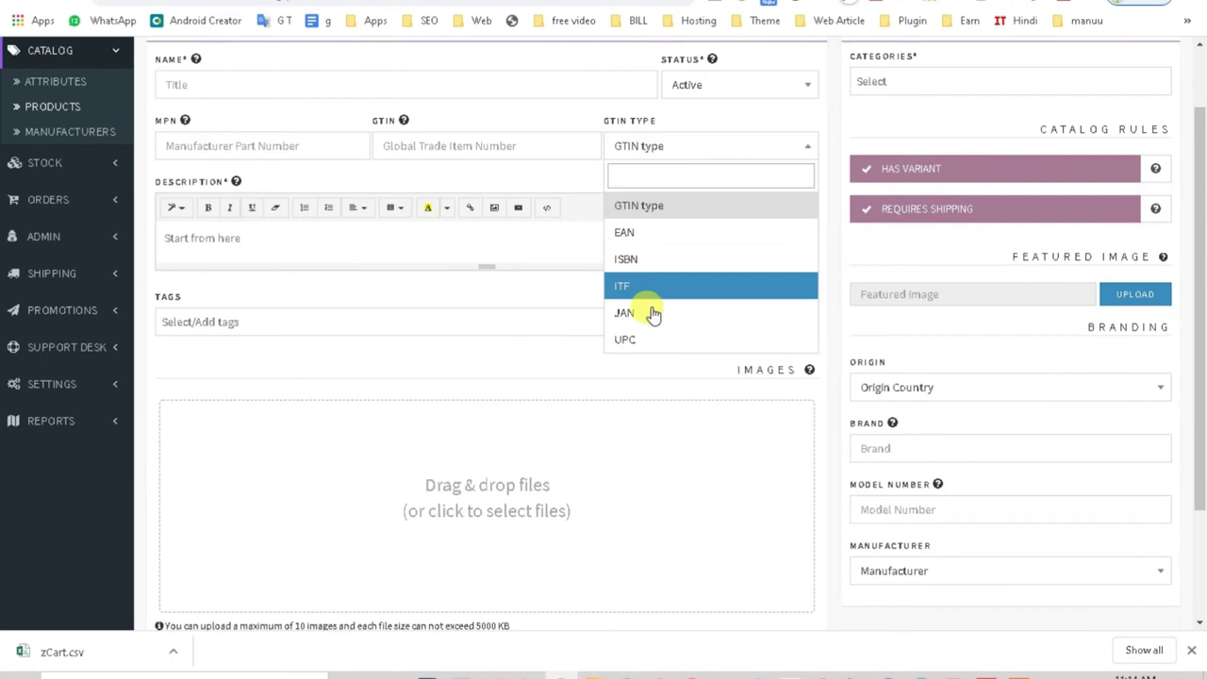
scroll(618, 363, down, 2)
scroll(589, 363, up, 1)
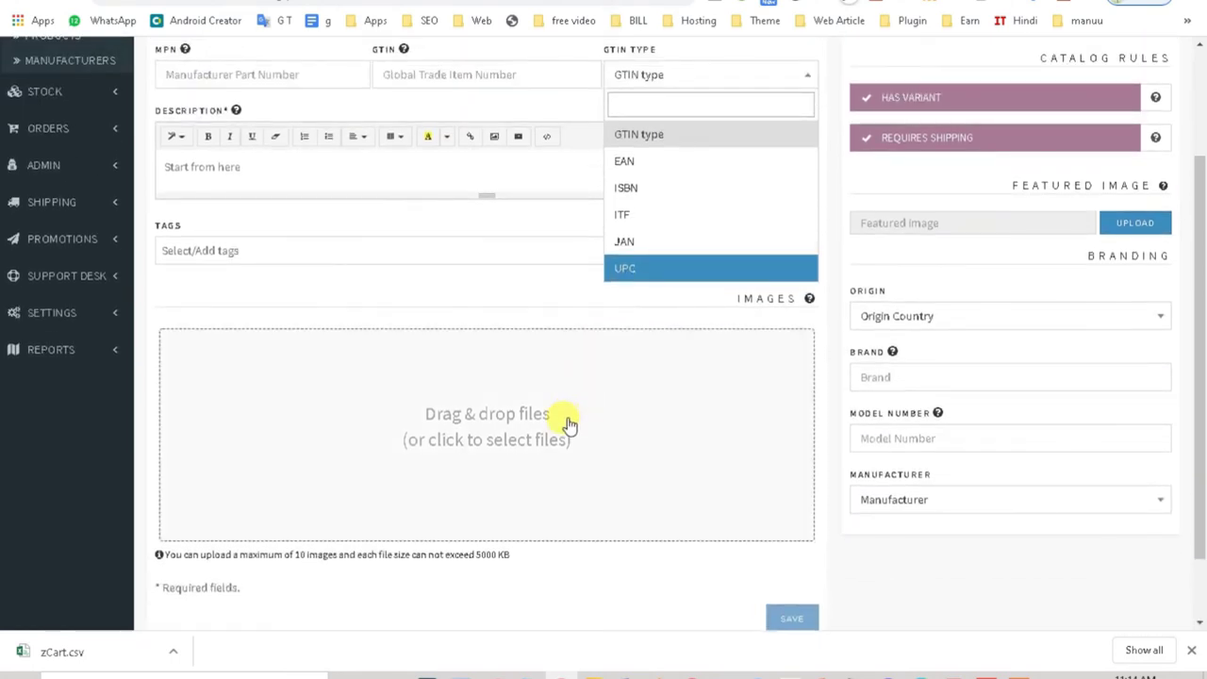
scroll(568, 423, down, 1)
scroll(569, 423, up, 3)
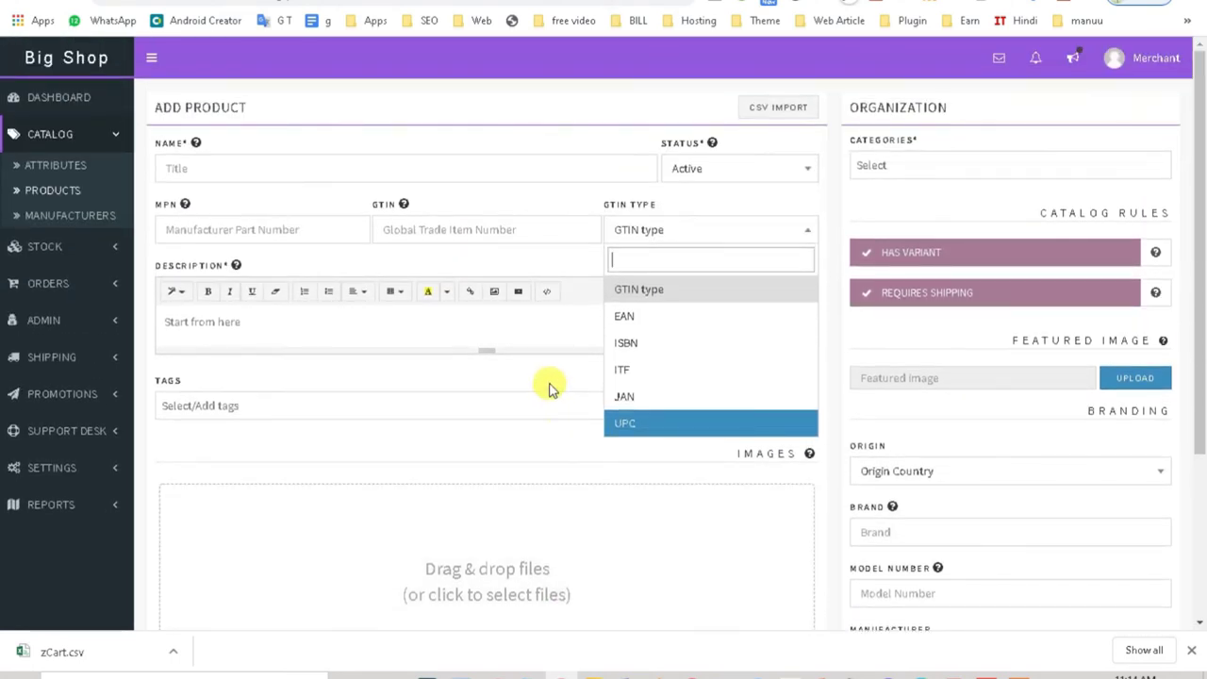
Step: Search the Categories list for 'gro', dismiss it, and go to Manufacturers
click(872, 160)
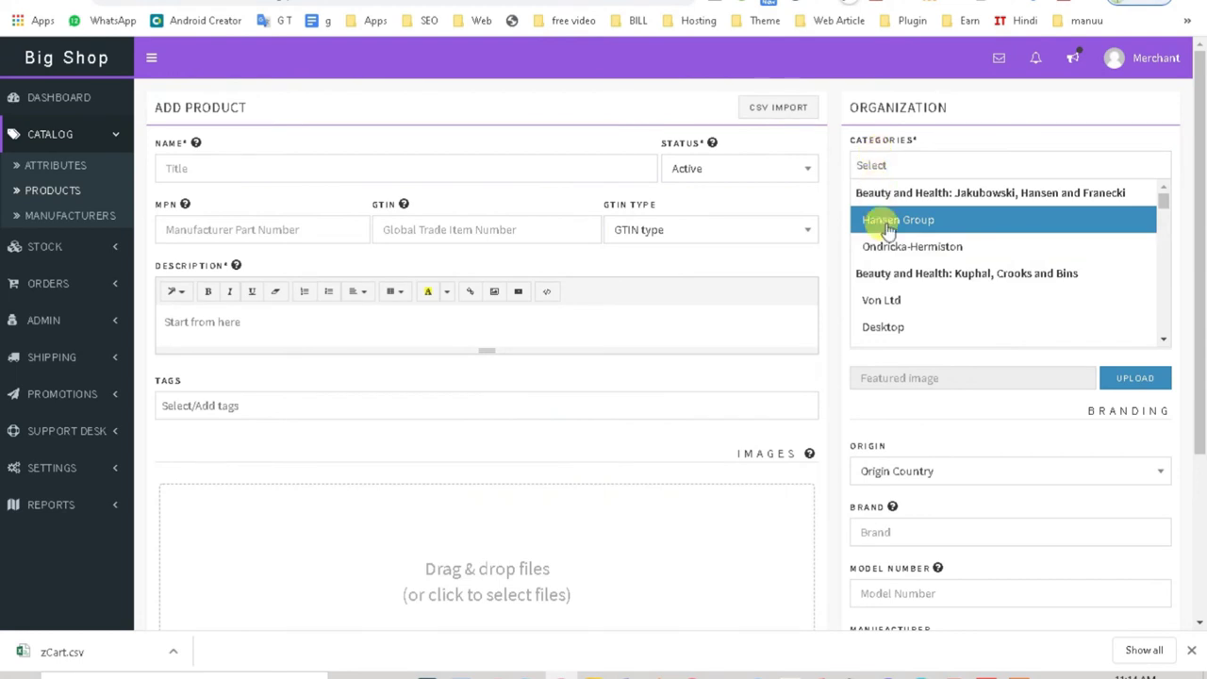
scroll(971, 302, down, 5)
scroll(906, 325, down, 4)
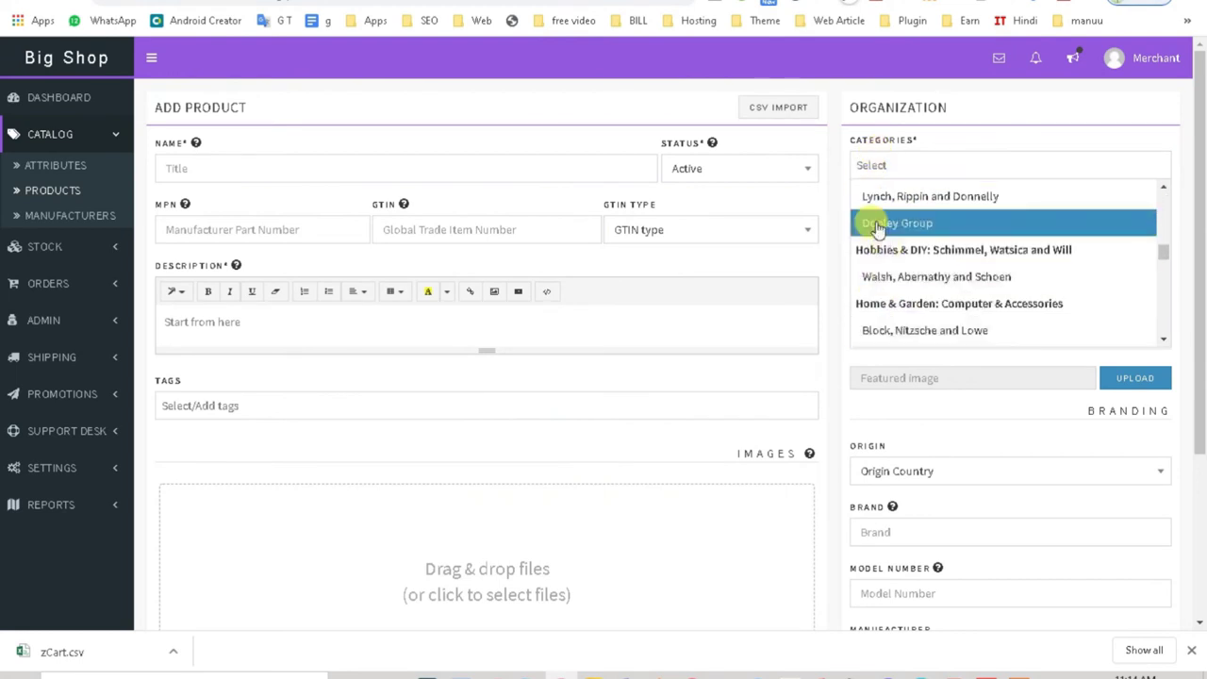
text(gro)
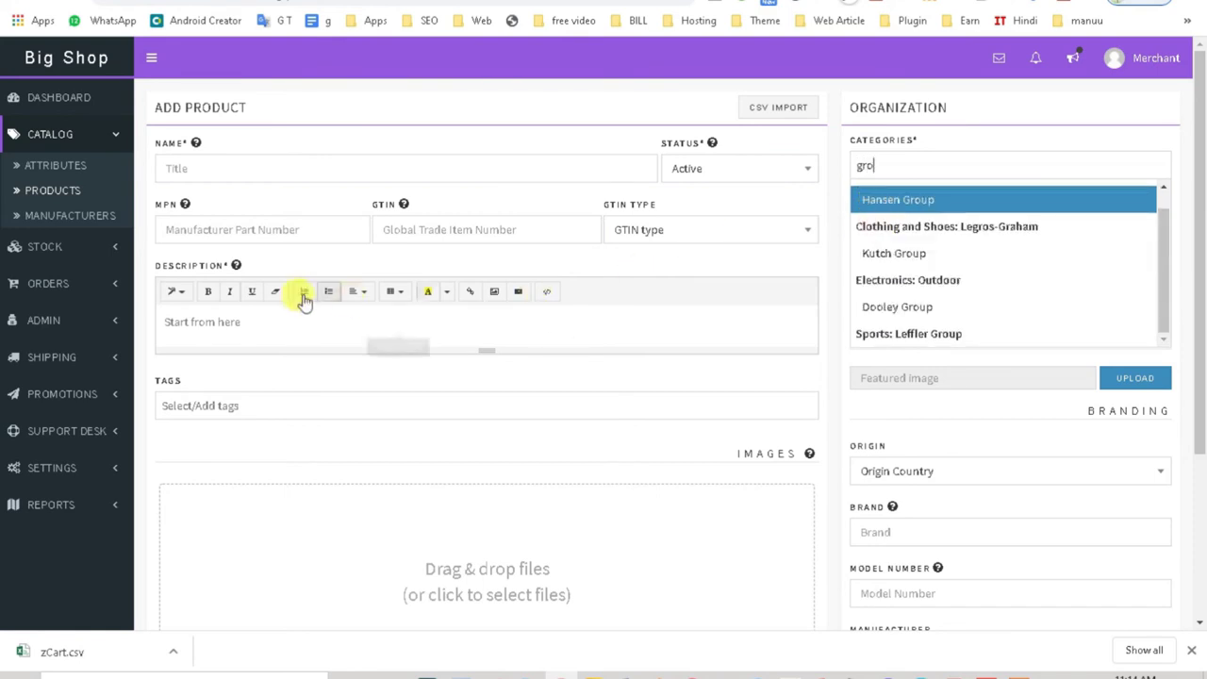
click(245, 330)
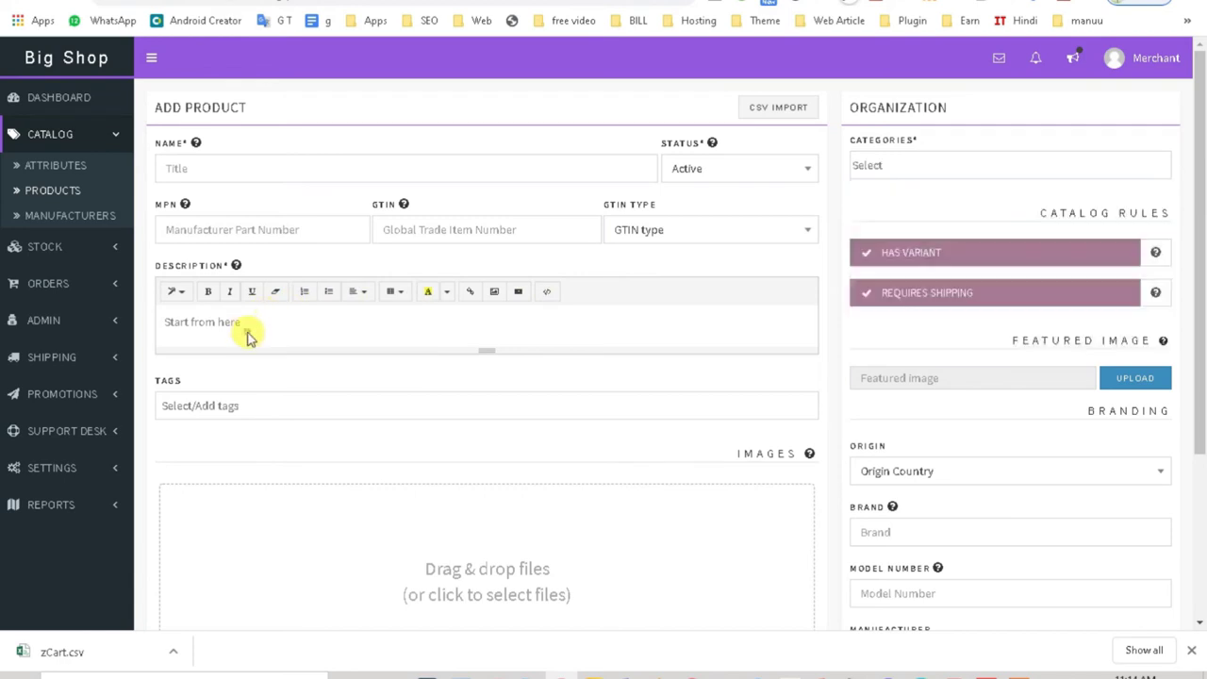
click(89, 221)
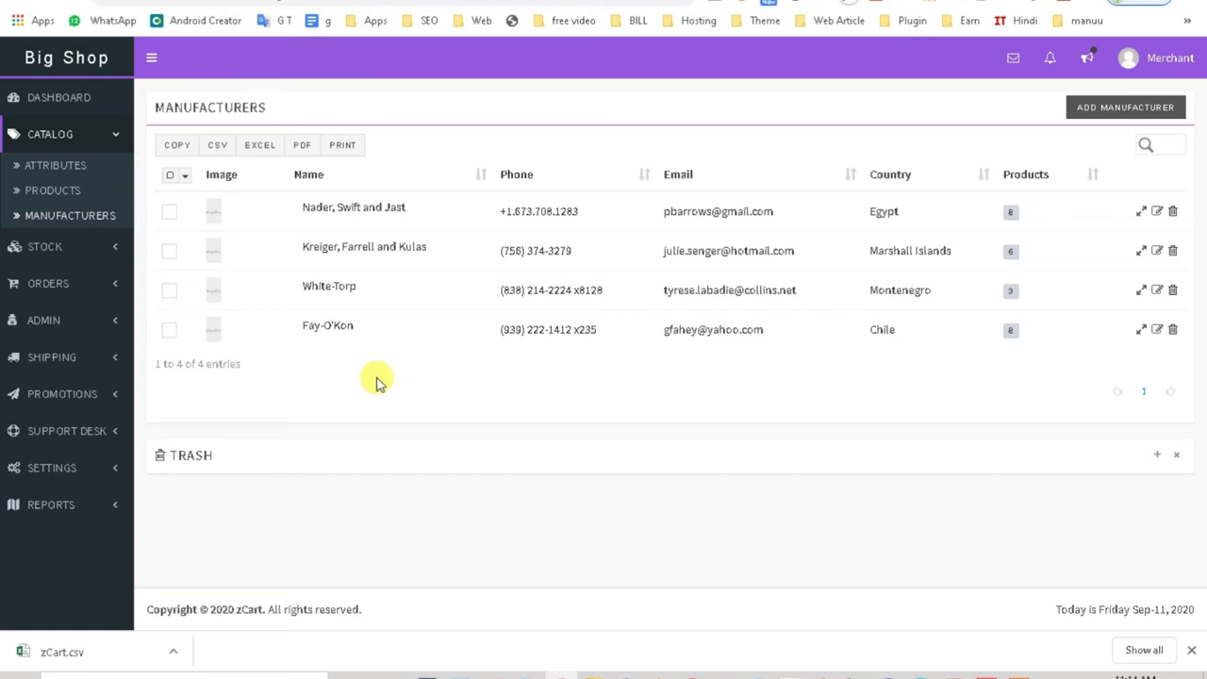
Step: Expand Stock and view Inventories, Warehouses and Suppliers, ending on the empty Warehouses list
click(30, 247)
click(51, 216)
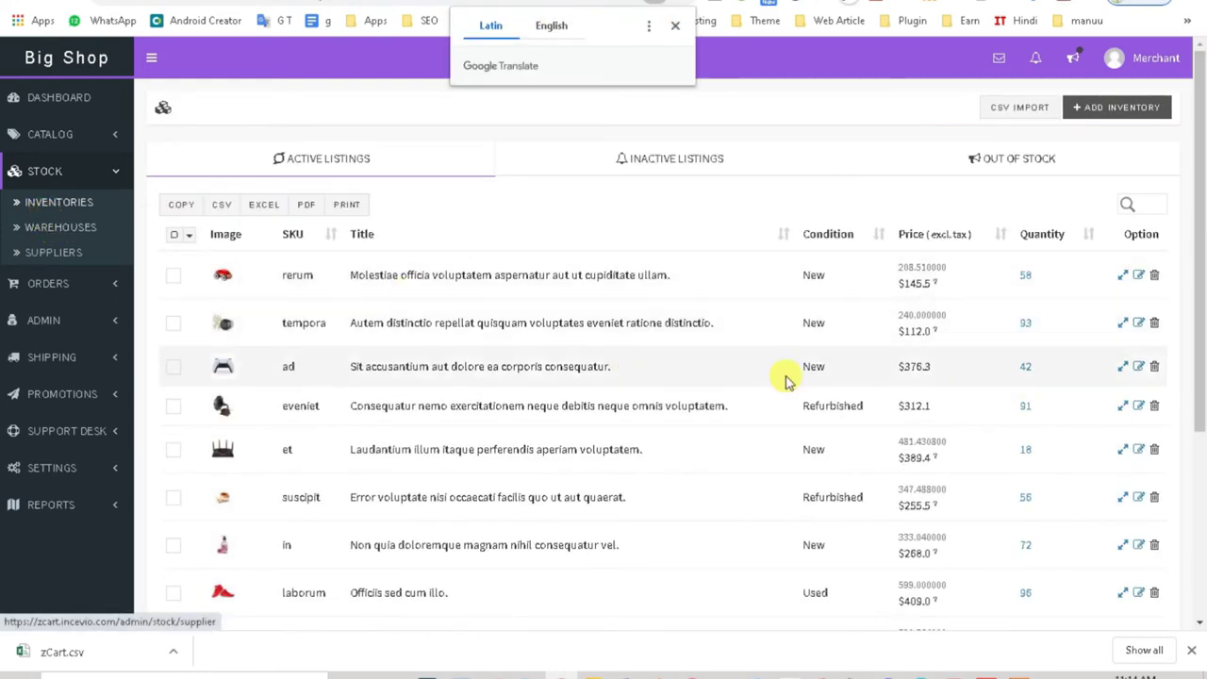
click(45, 237)
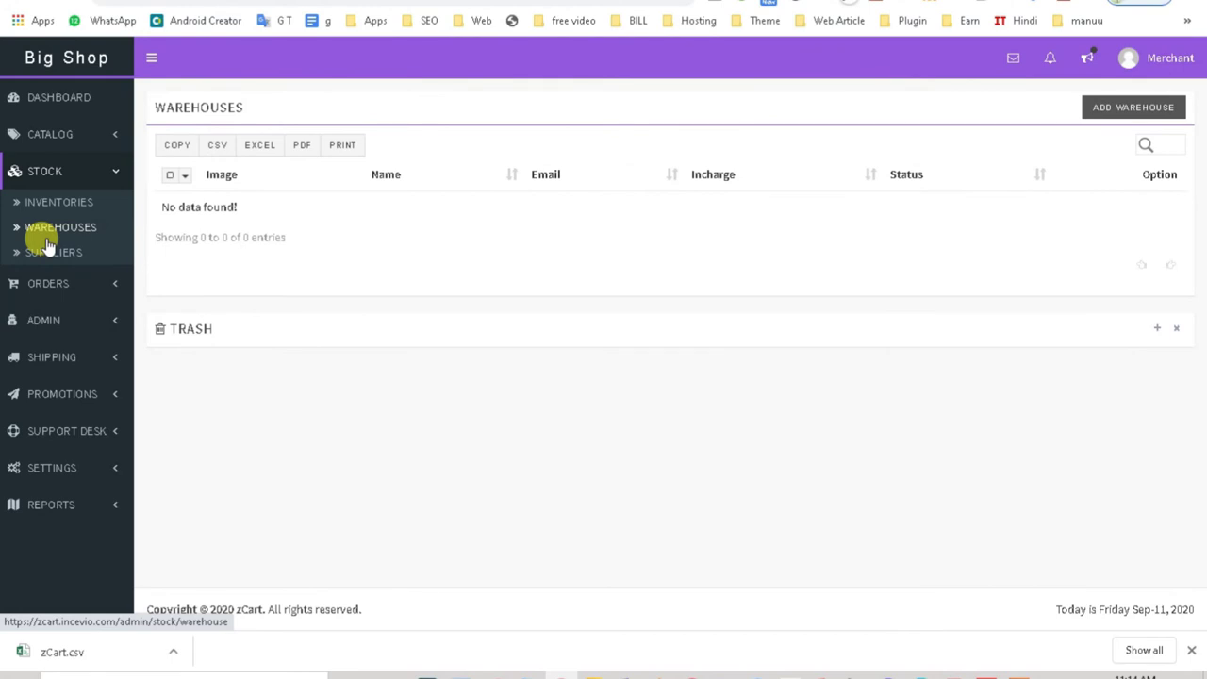
click(49, 260)
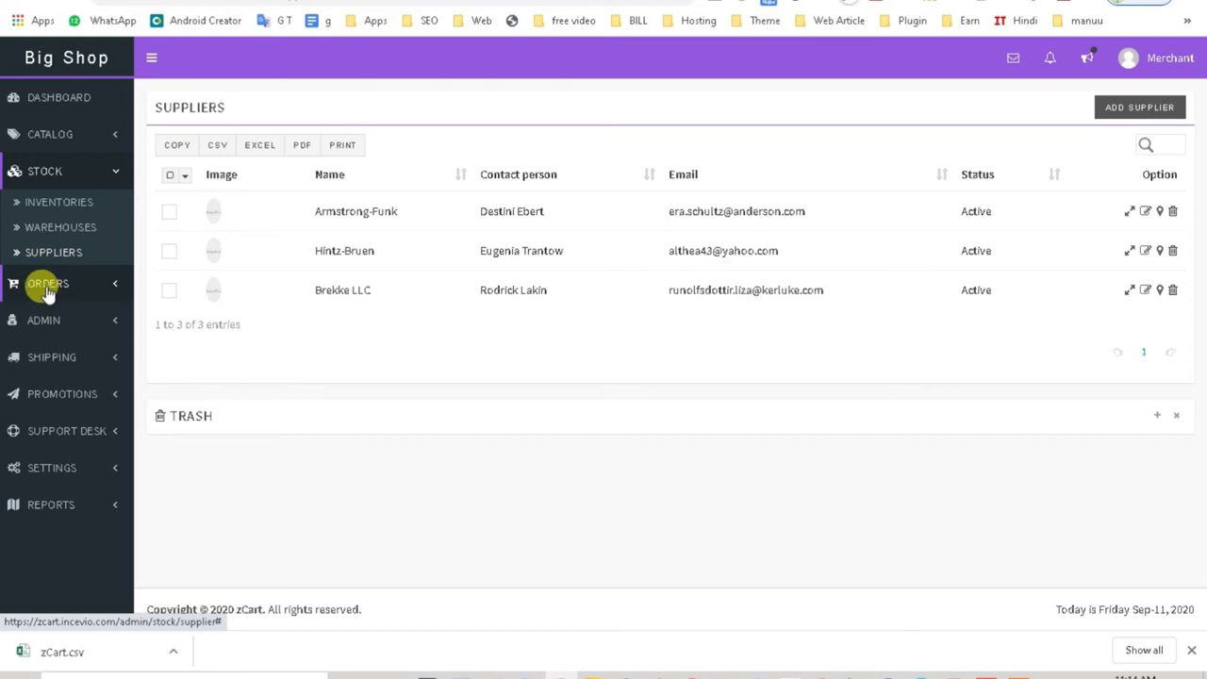
click(71, 227)
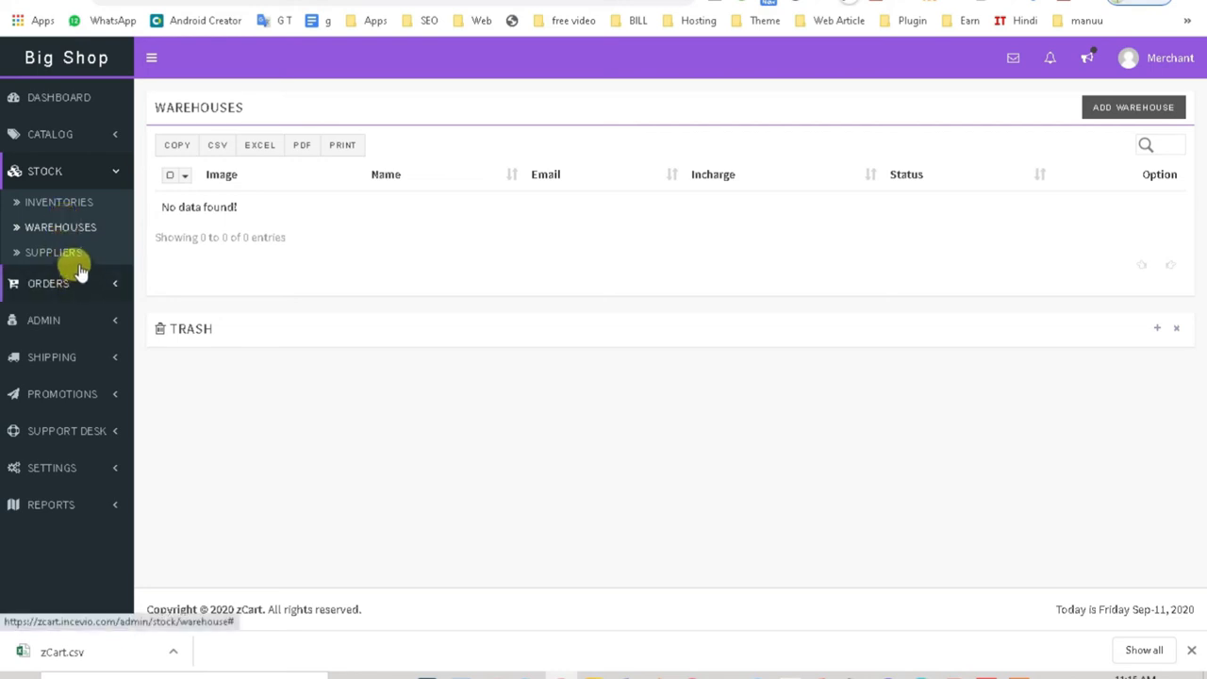
Step: Revisit Suppliers, then view the all-orders list and the empty Carts list
click(55, 252)
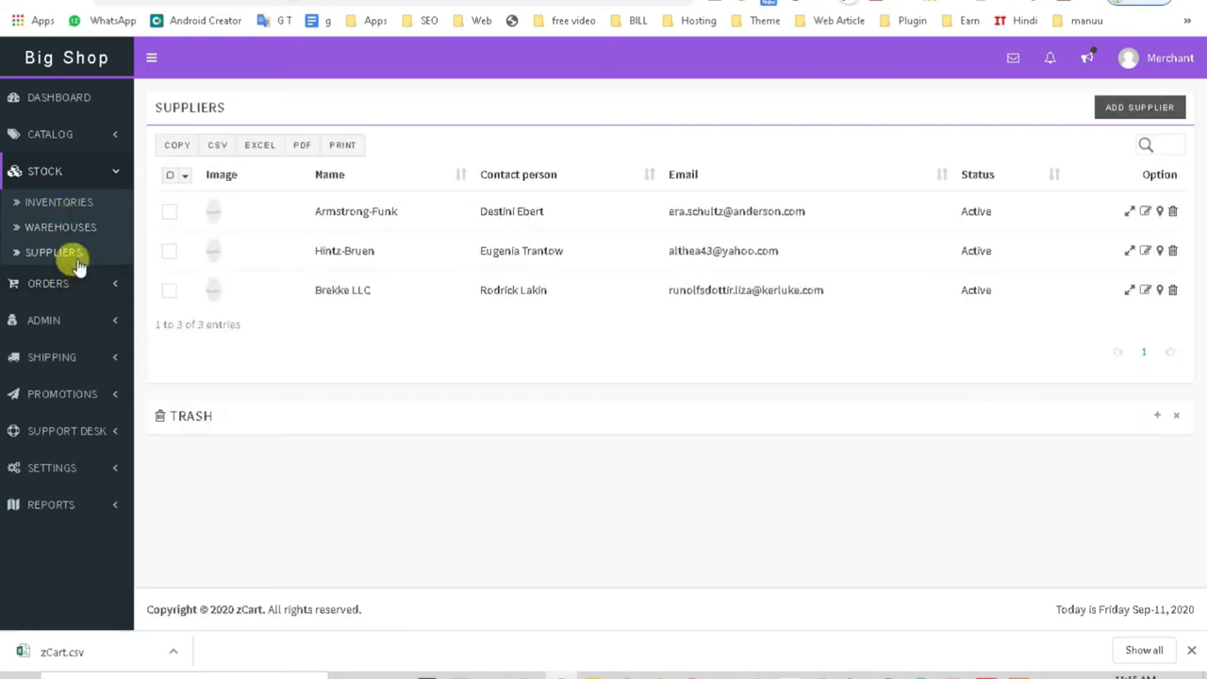
click(73, 284)
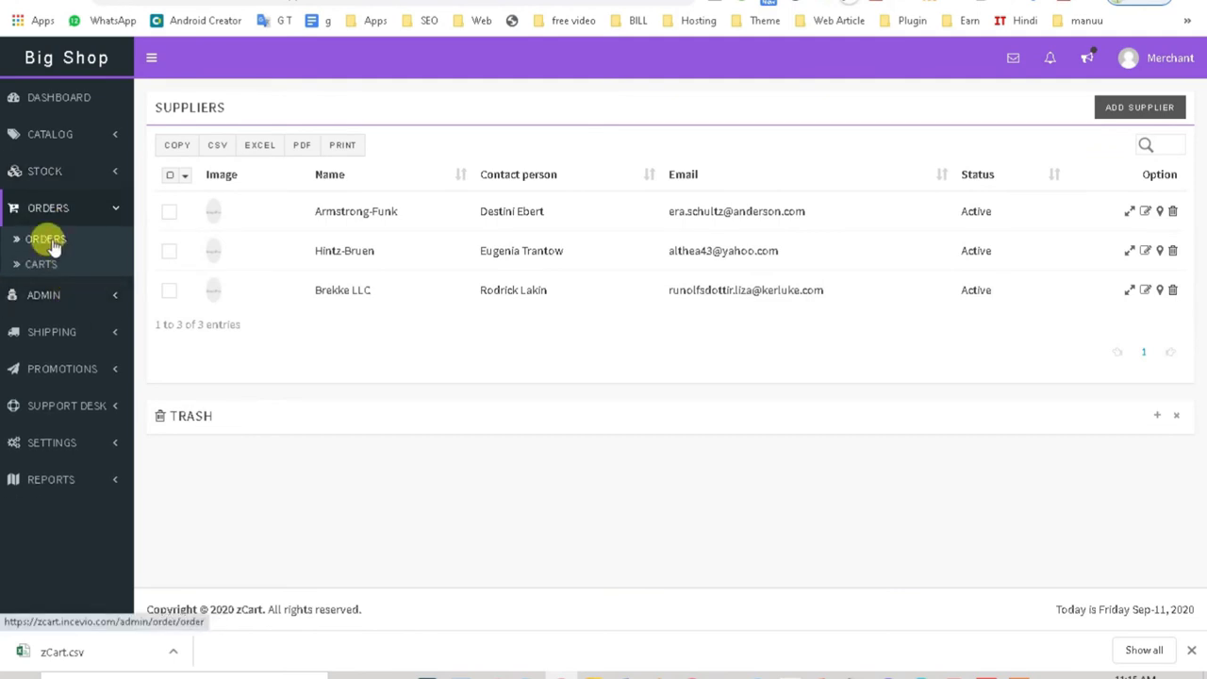
click(53, 243)
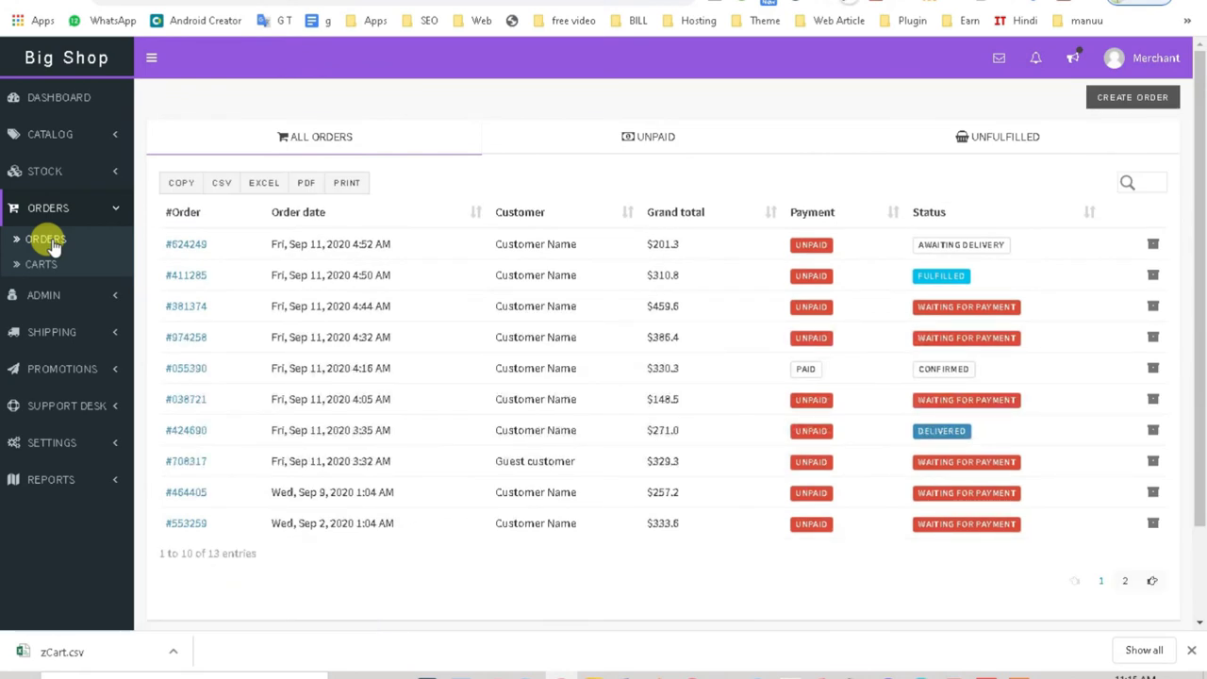
click(47, 267)
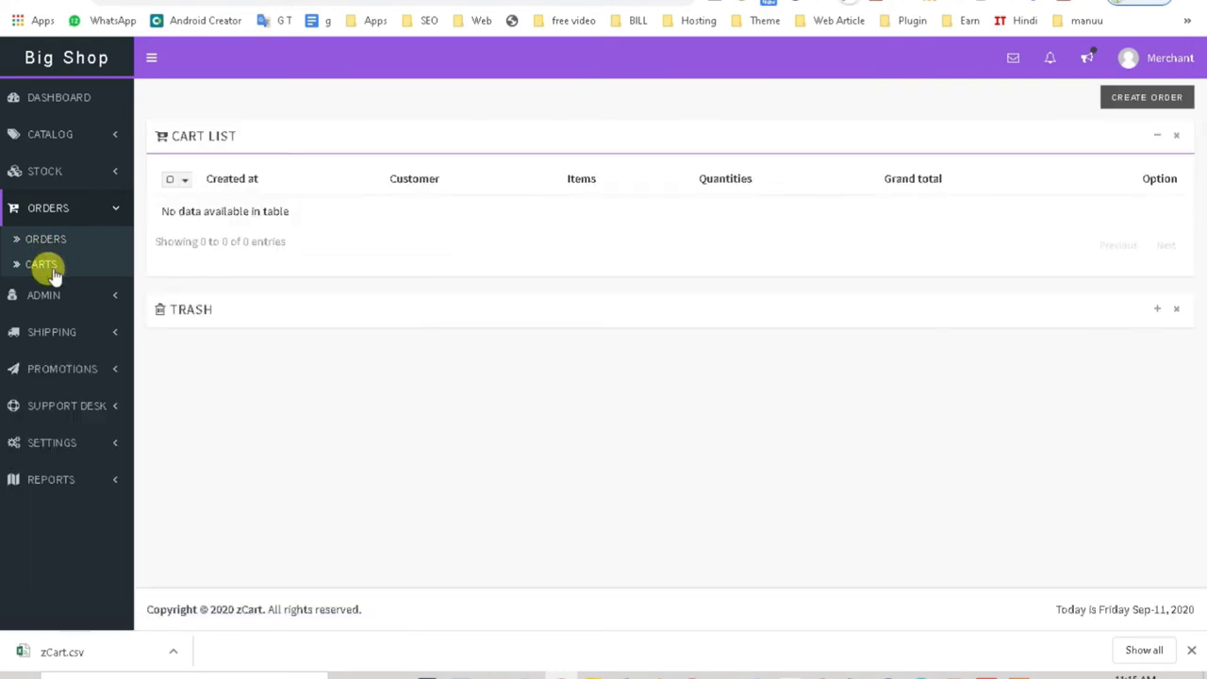
Step: View the empty Admin Users list and expand the Shipping section
click(49, 294)
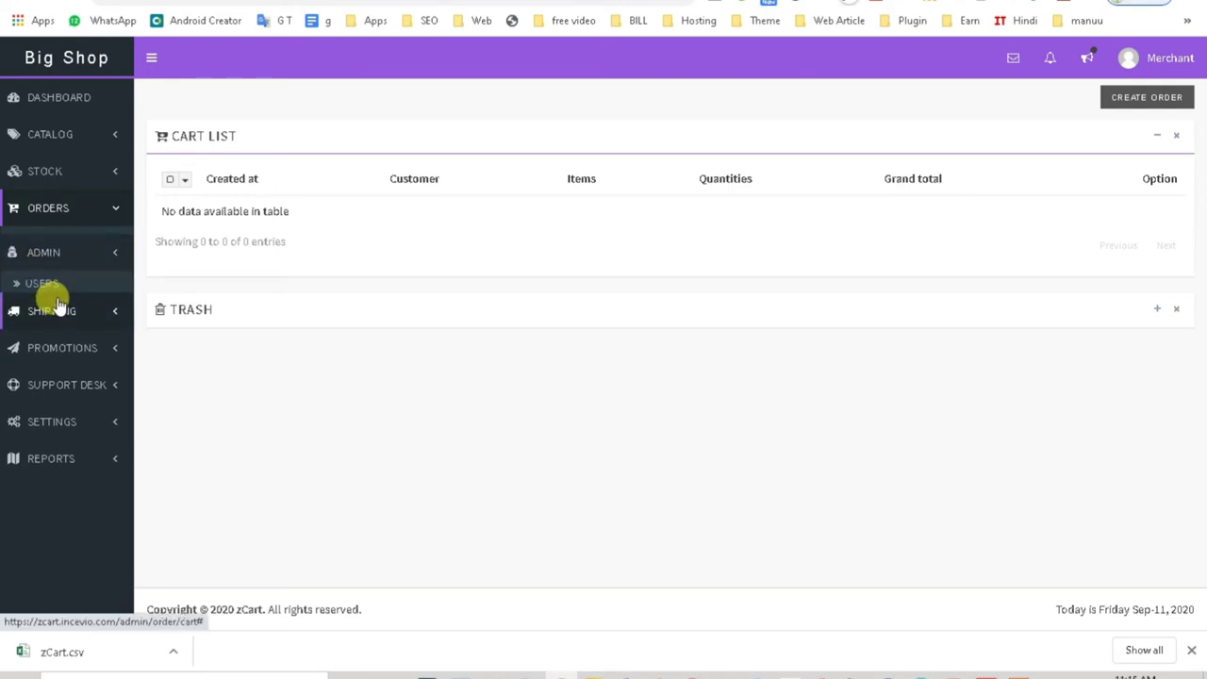
click(52, 281)
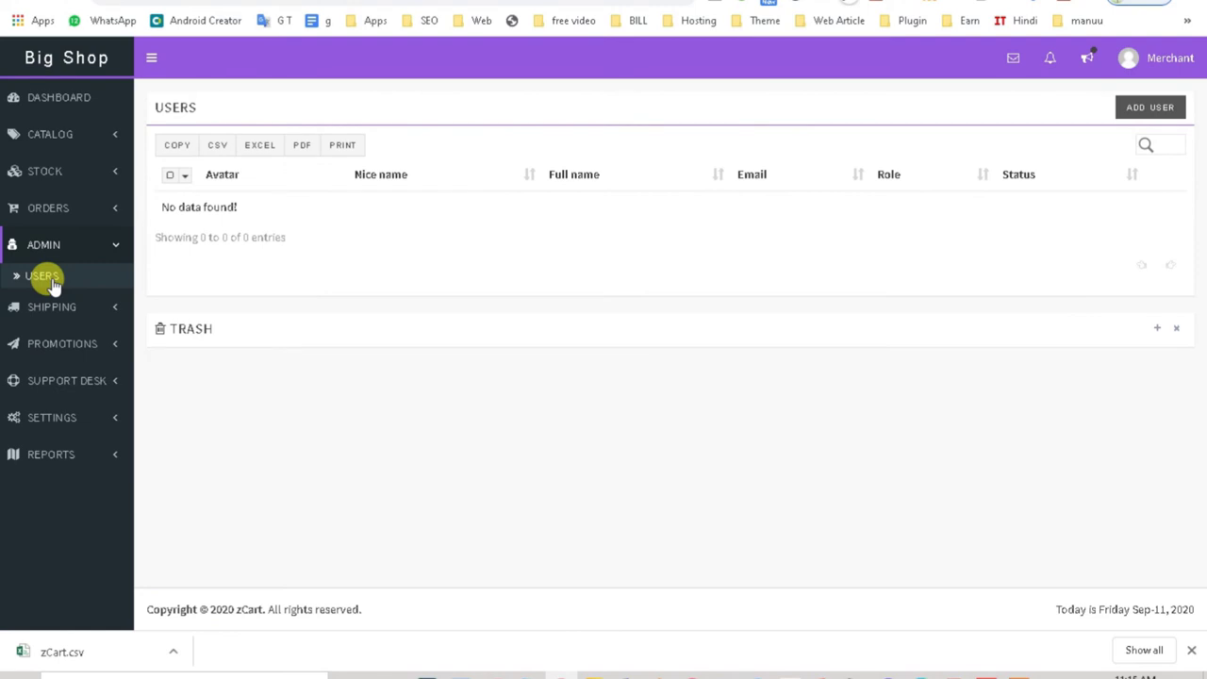
click(49, 309)
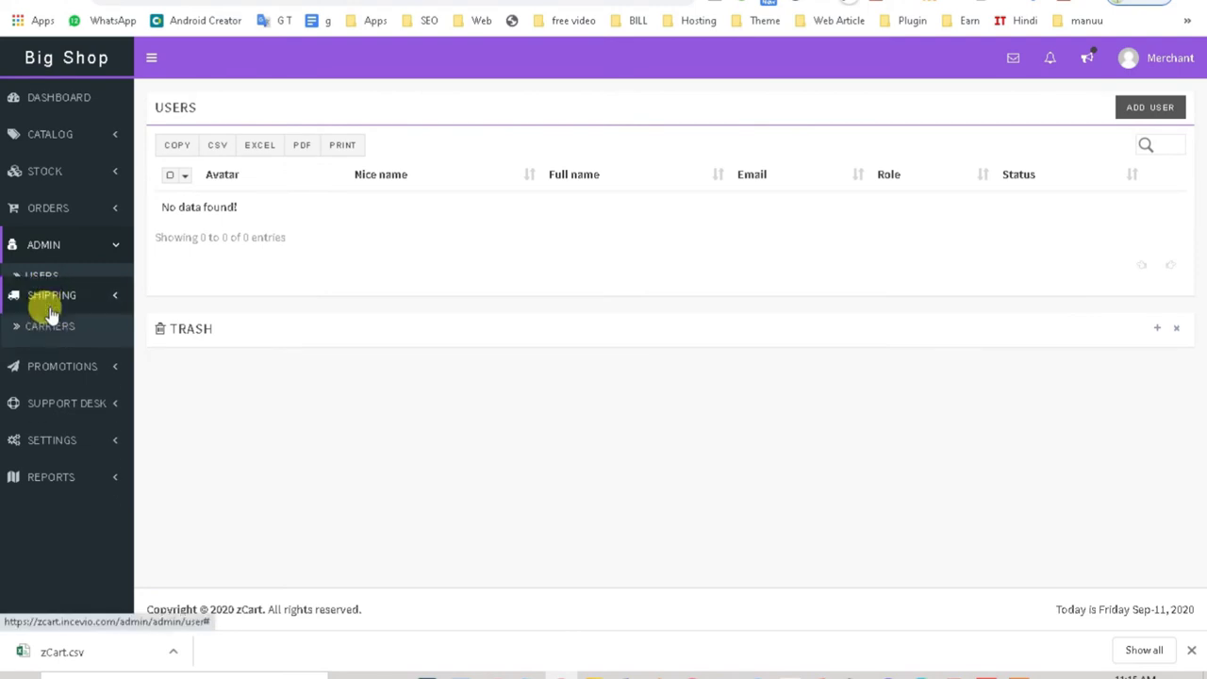
Step: View Carriers and Packagings, then the Domestic Indonesia shipping zone with five rates
click(50, 314)
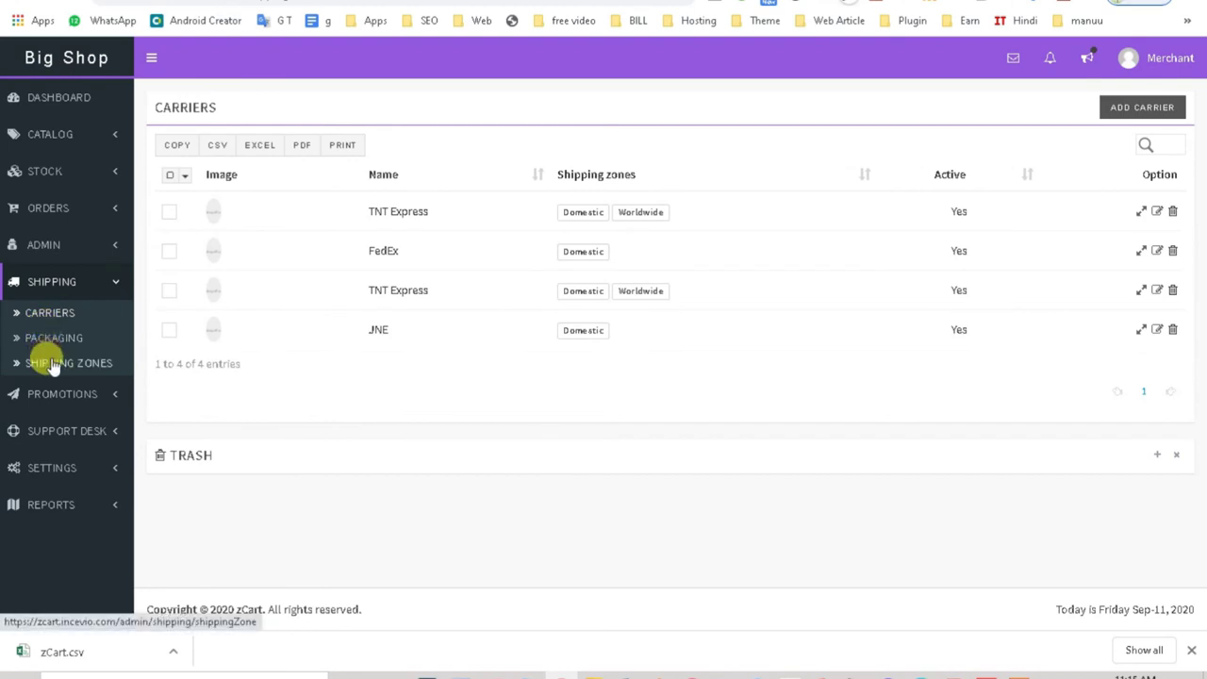
click(61, 346)
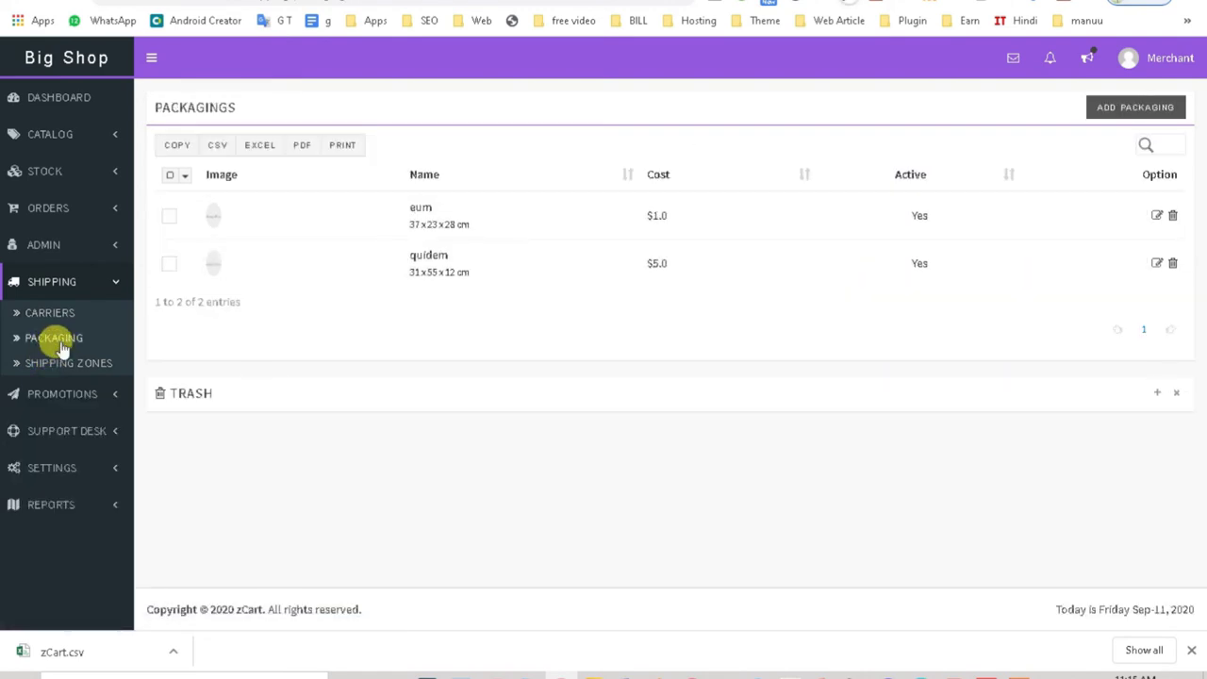
click(31, 366)
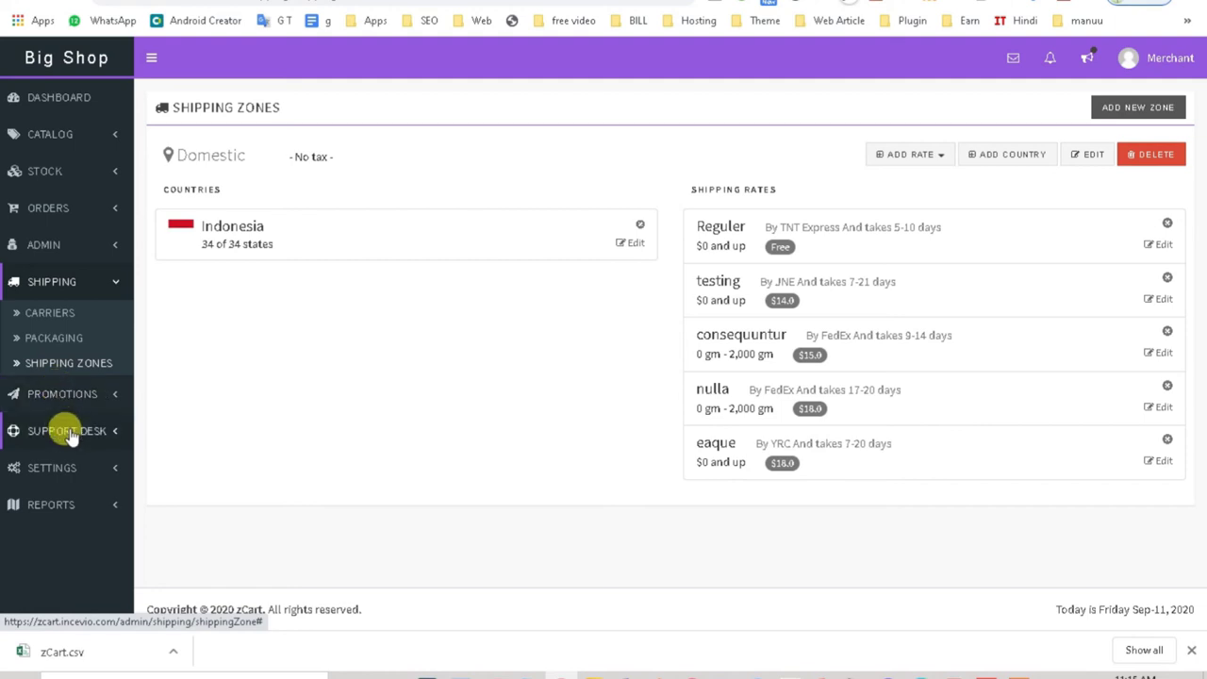
click(1099, 108)
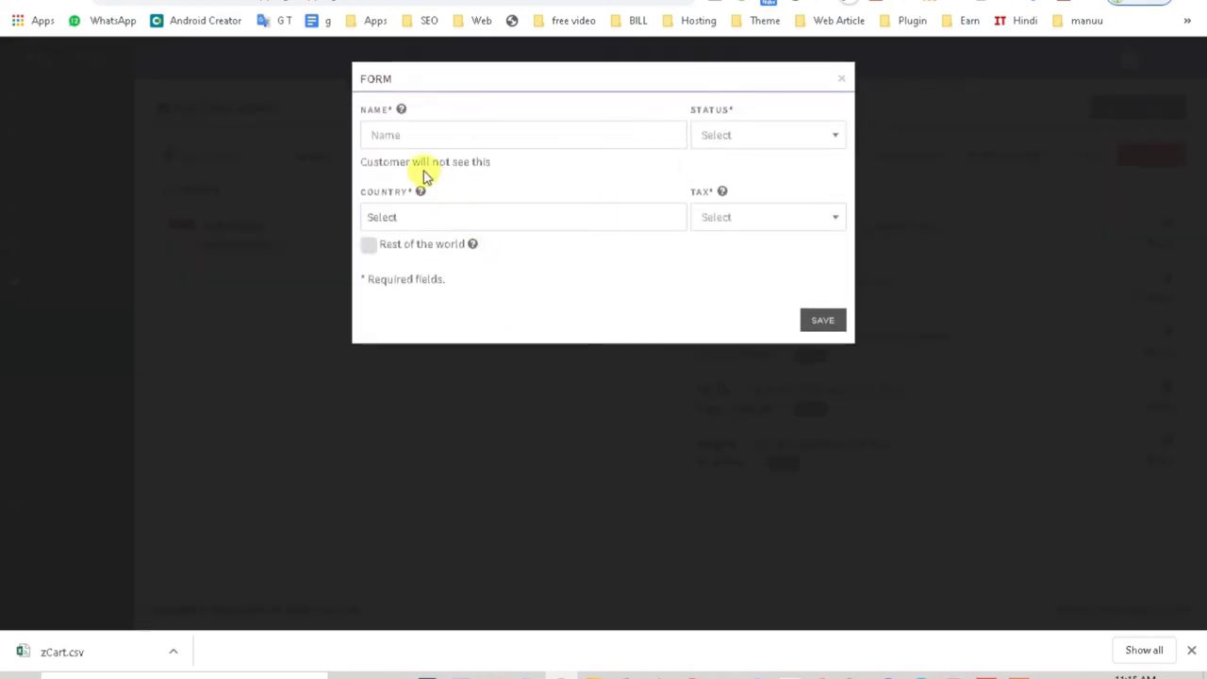
click(447, 133)
click(730, 141)
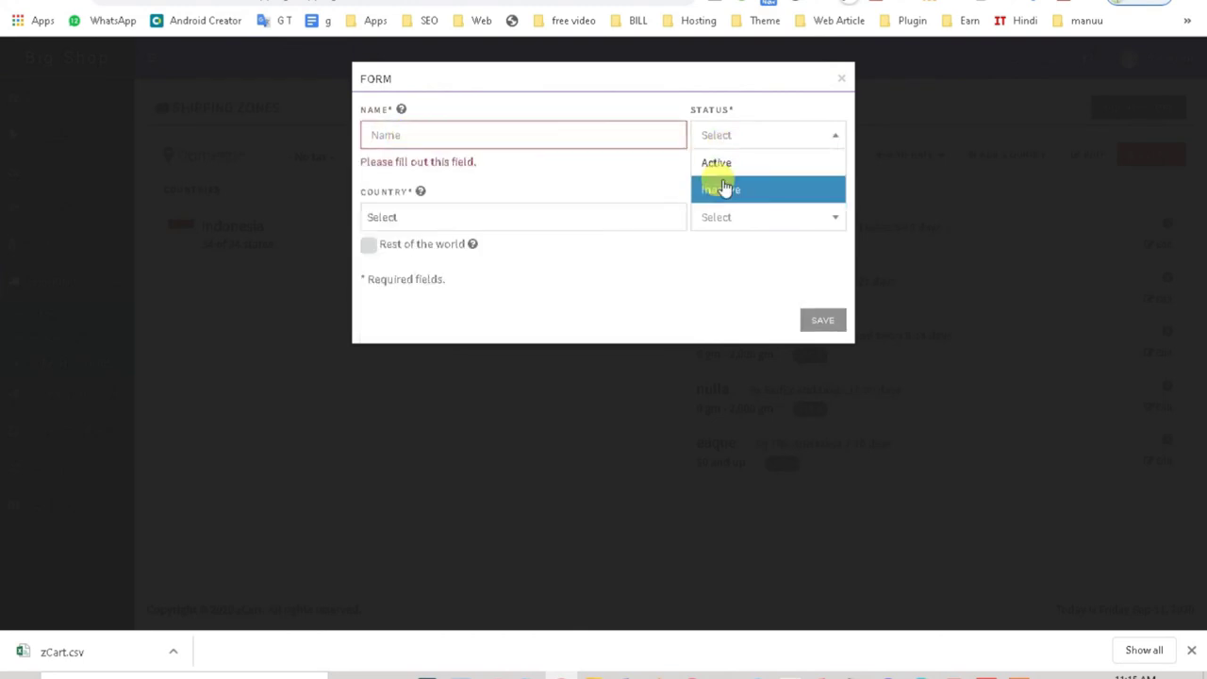
click(721, 189)
click(458, 213)
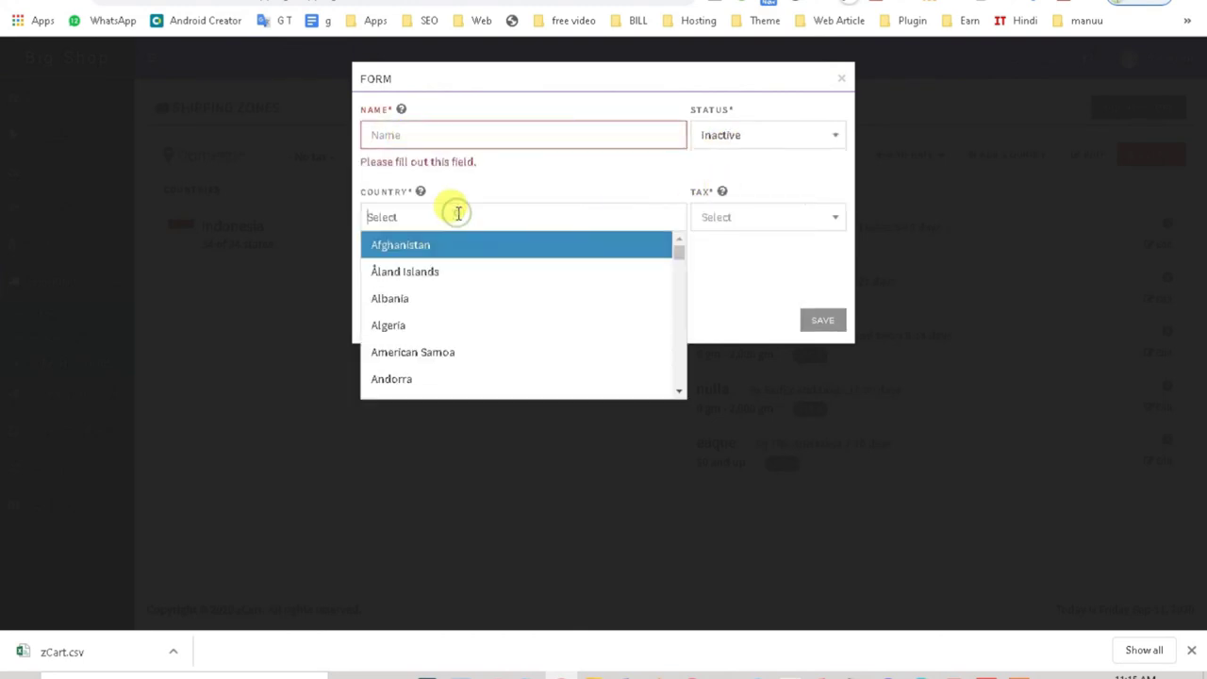
scroll(410, 357, down, 12)
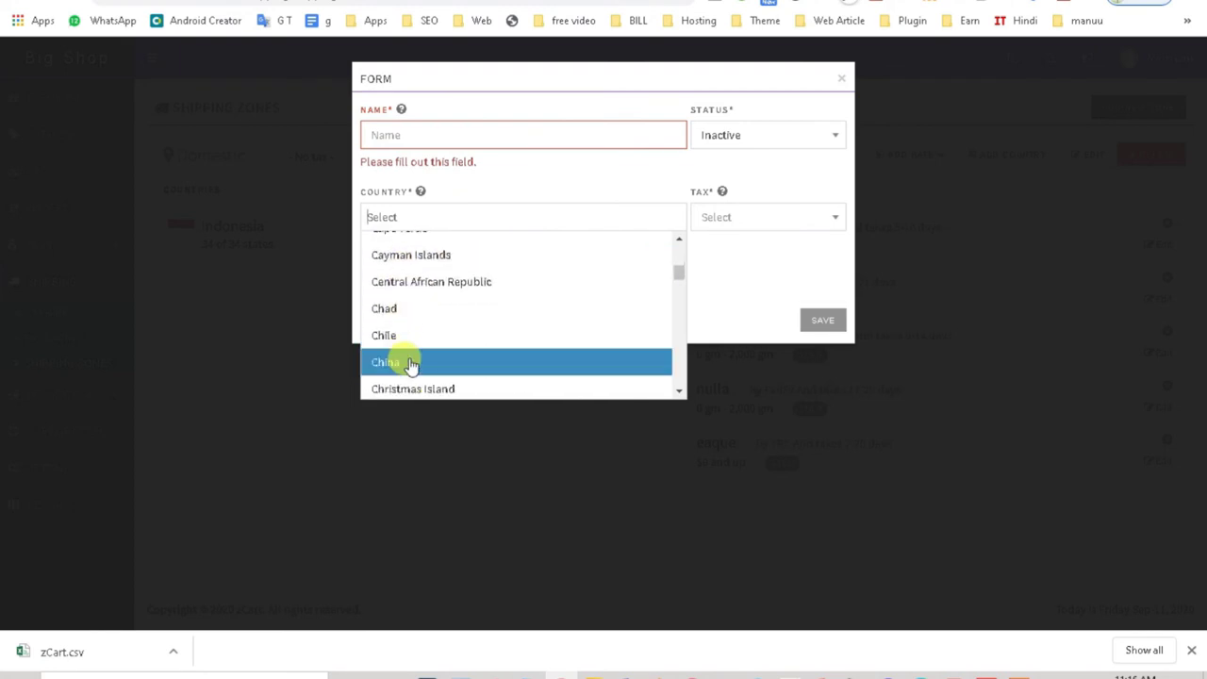
click(739, 215)
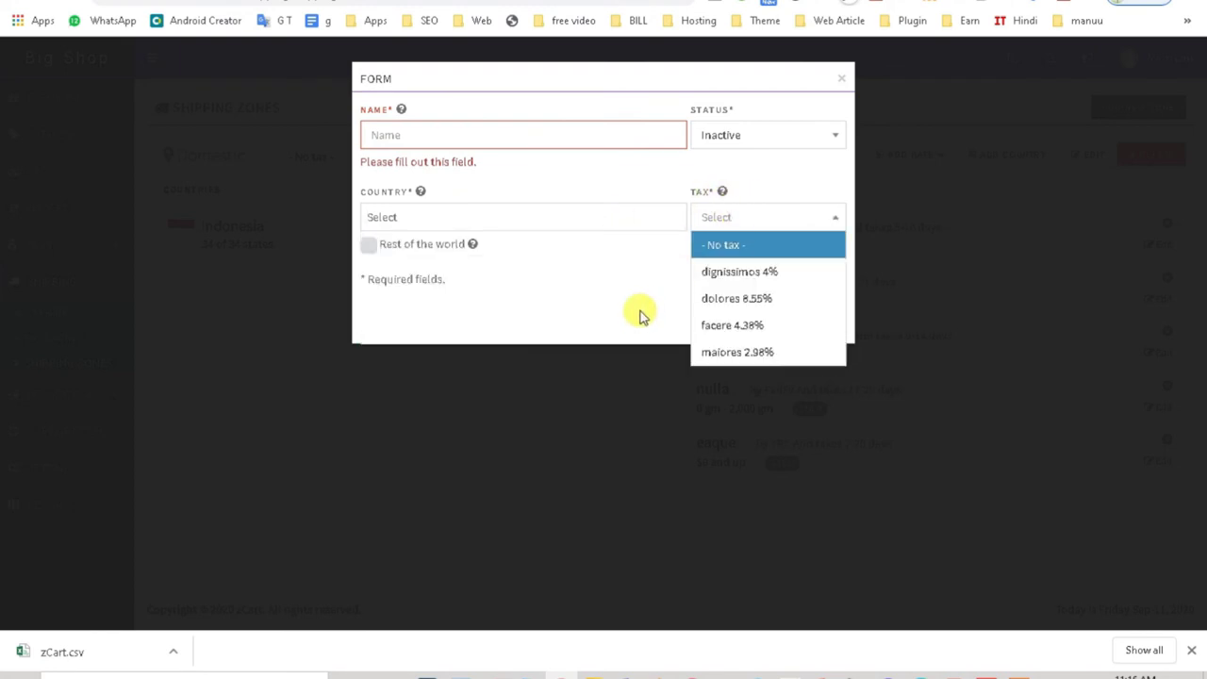
click(603, 303)
click(842, 81)
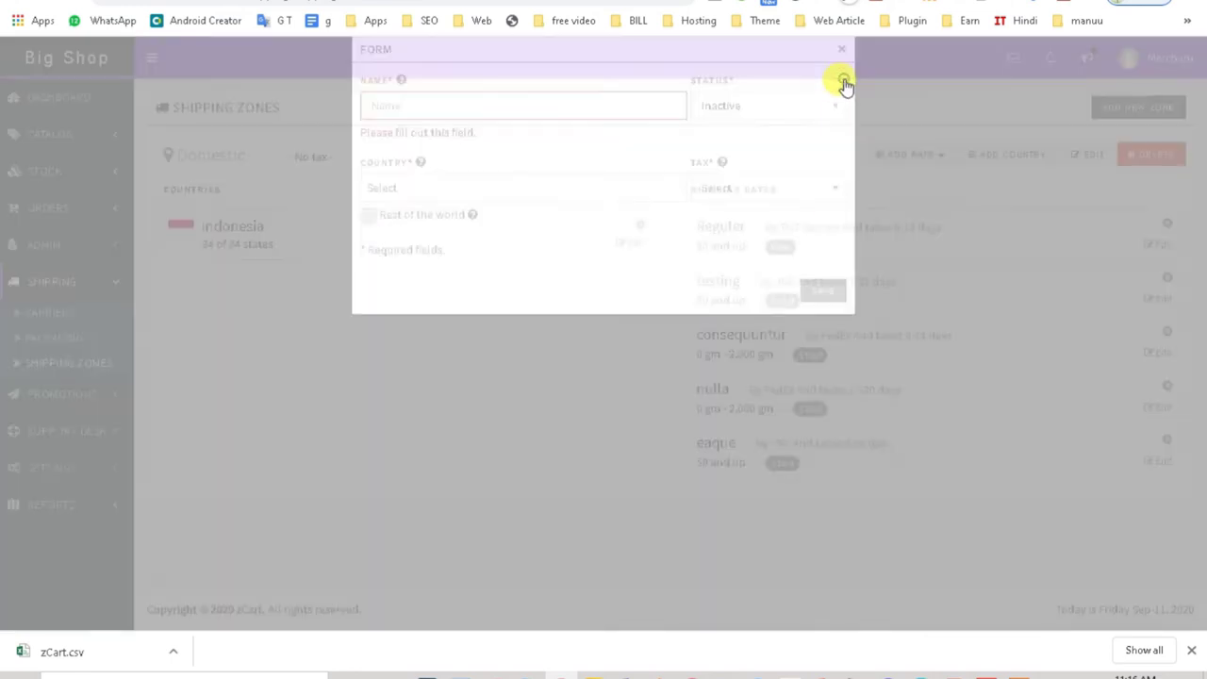
click(44, 398)
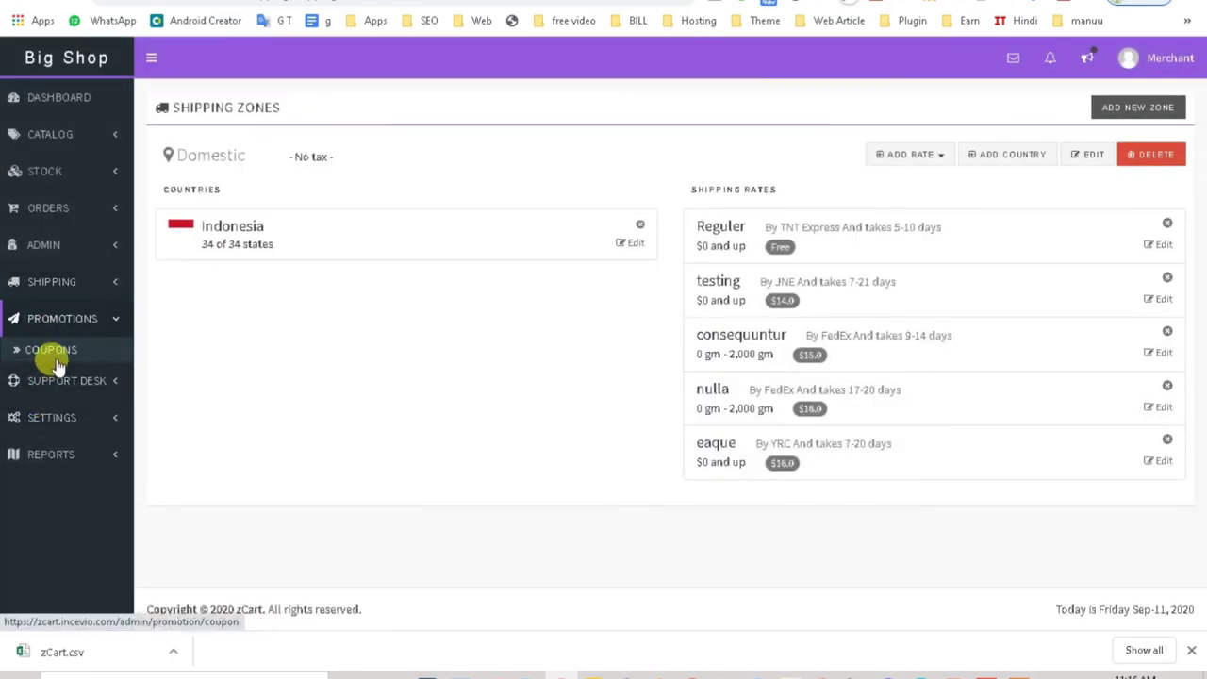
Step: View the eight Coupons, expand Support Desk, then list the four tax rates
click(47, 350)
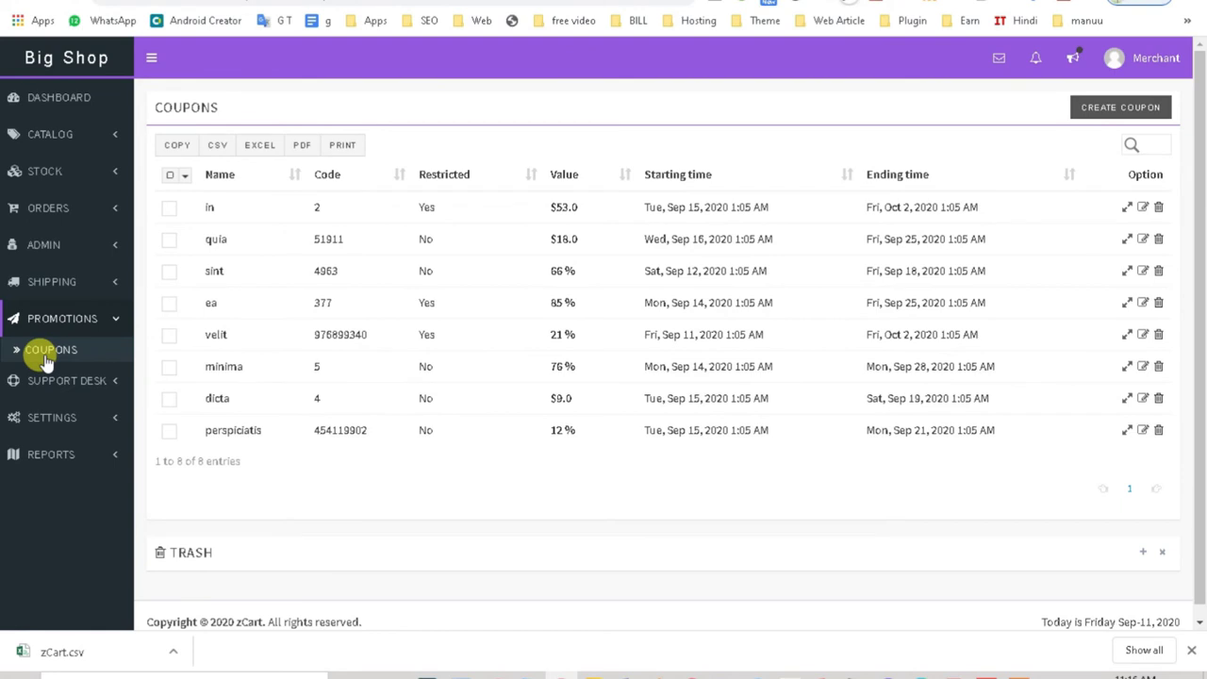
click(43, 380)
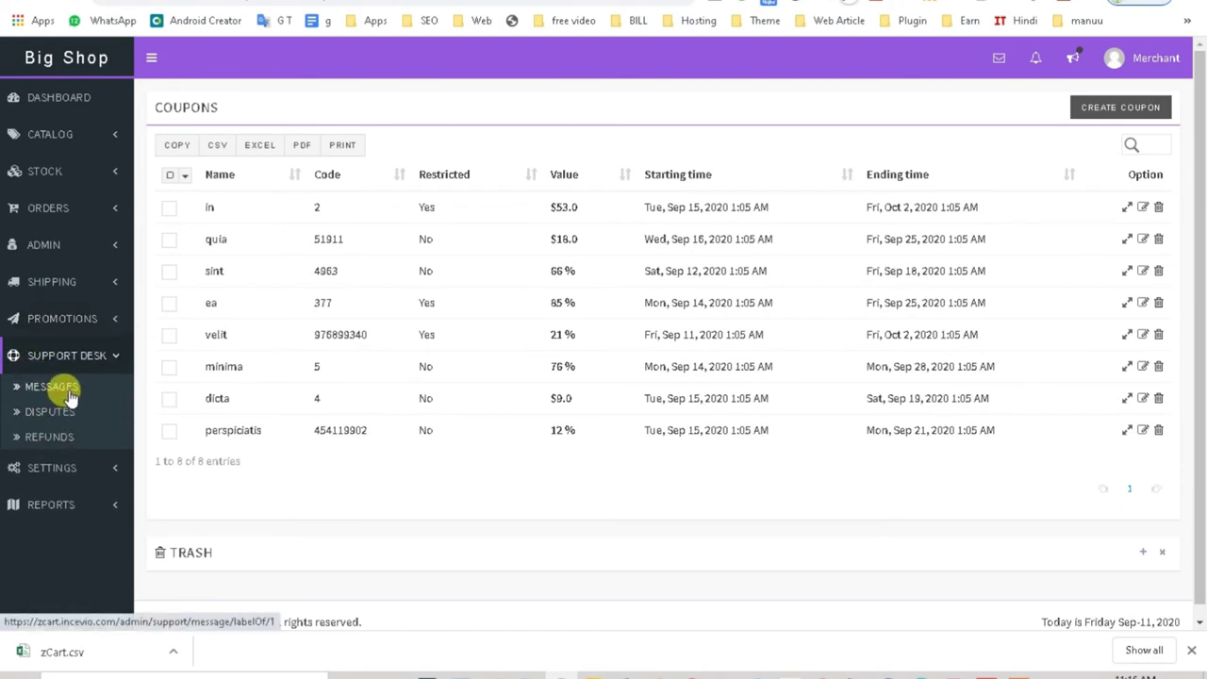
click(52, 467)
click(57, 452)
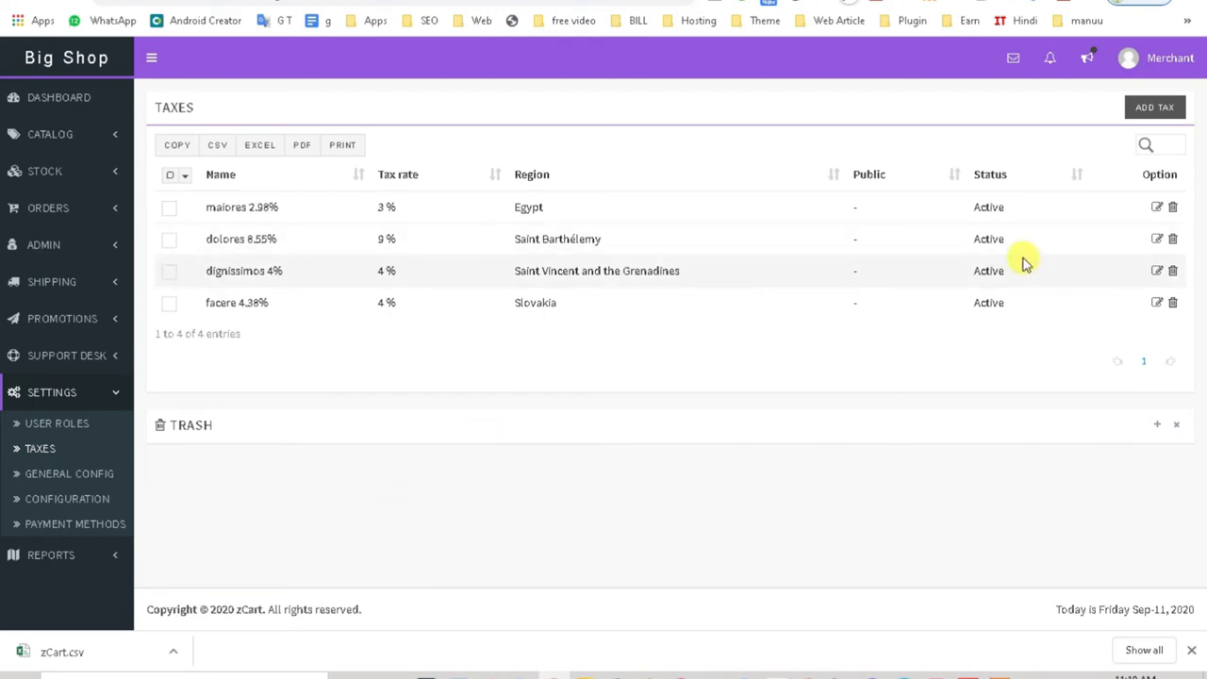
click(1138, 107)
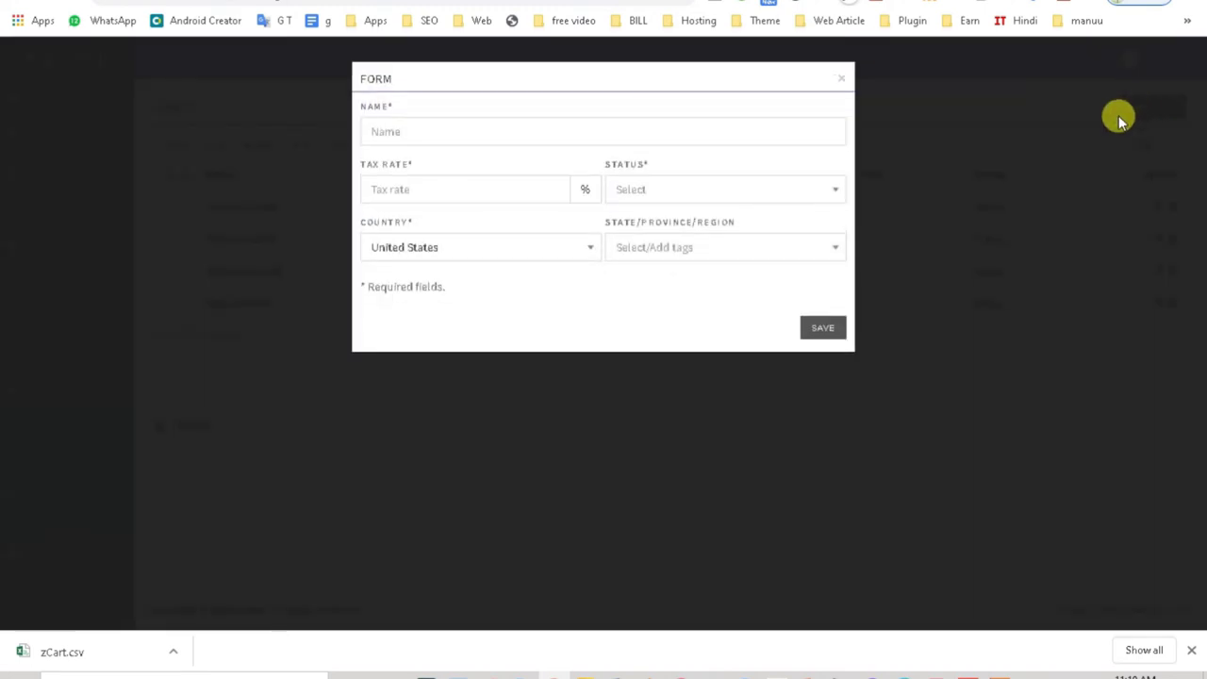
click(425, 190)
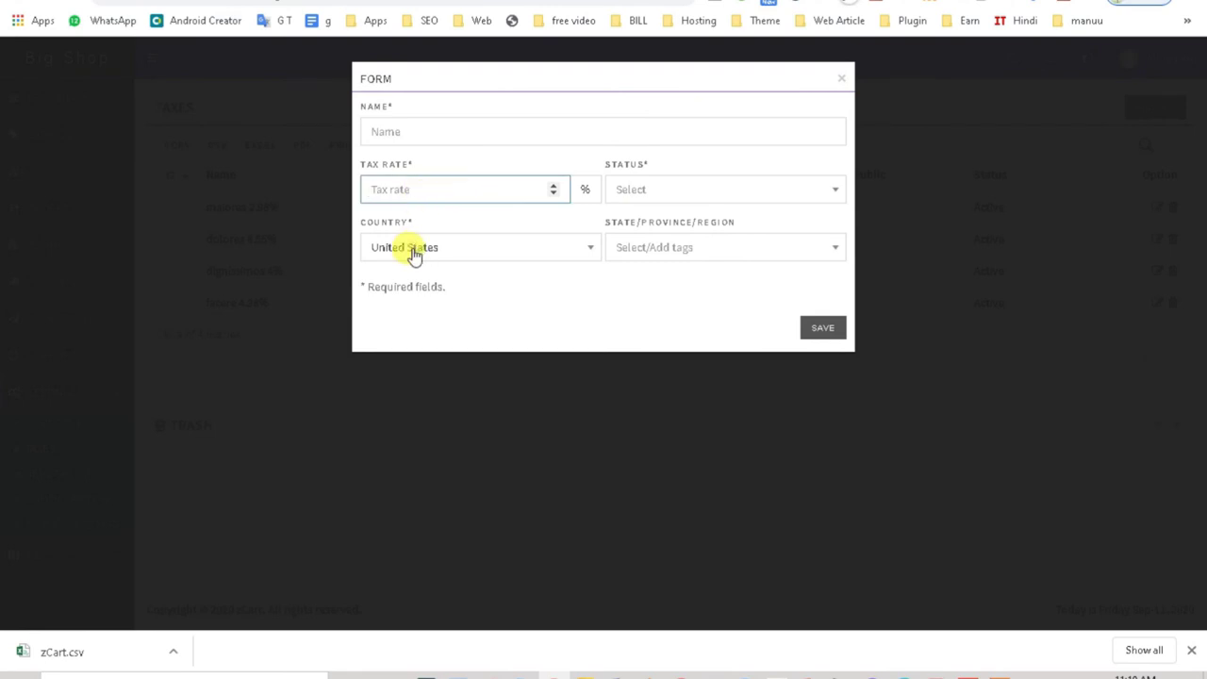
click(412, 247)
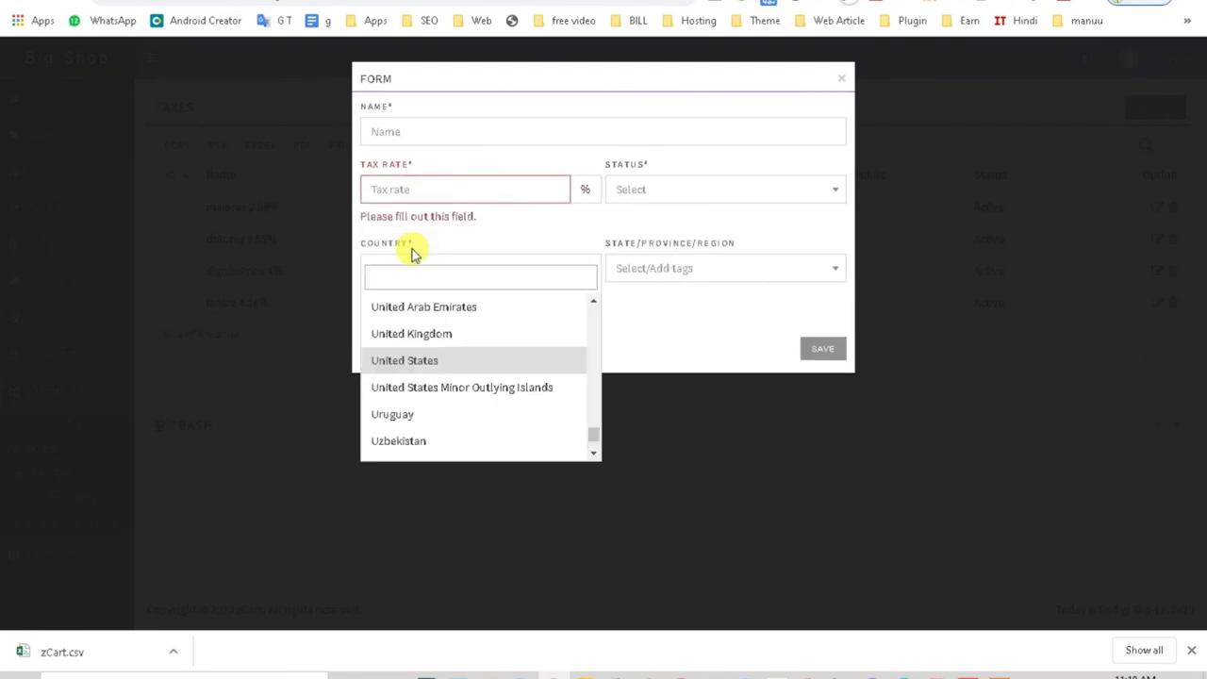
click(839, 83)
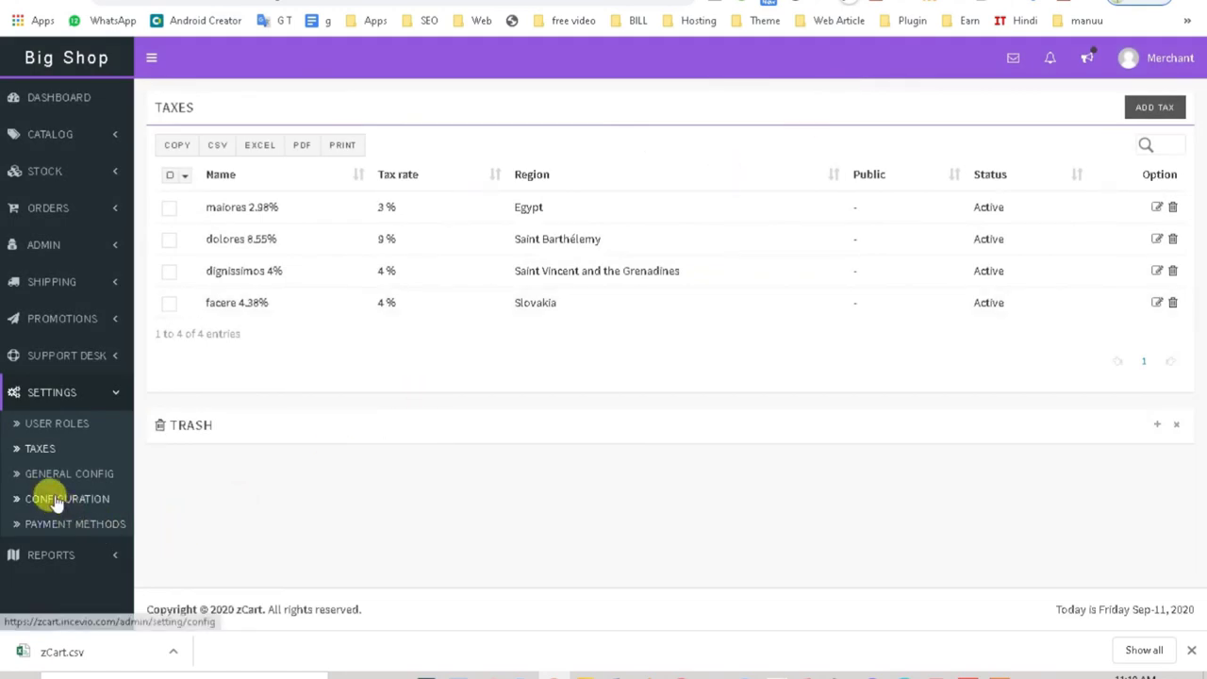
Step: Review General Settings: Big Shop details, timezone, description, logo and maintenance mode off
click(57, 483)
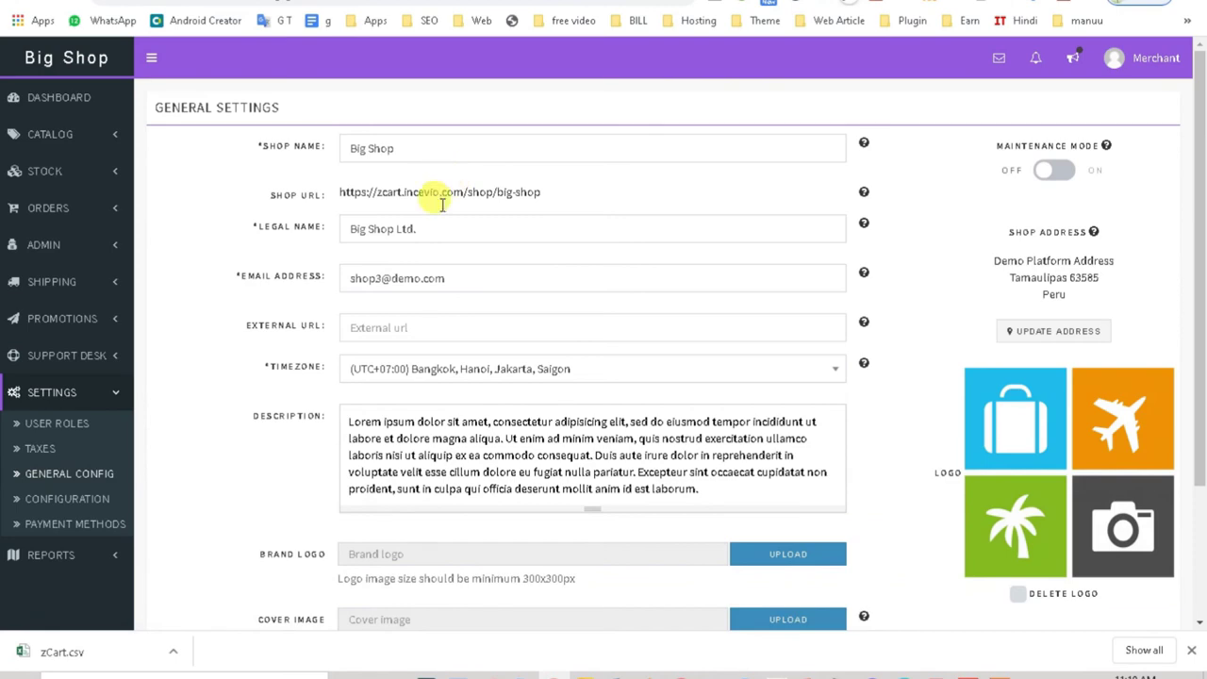
scroll(398, 350, down, 2)
scroll(462, 358, down, 2)
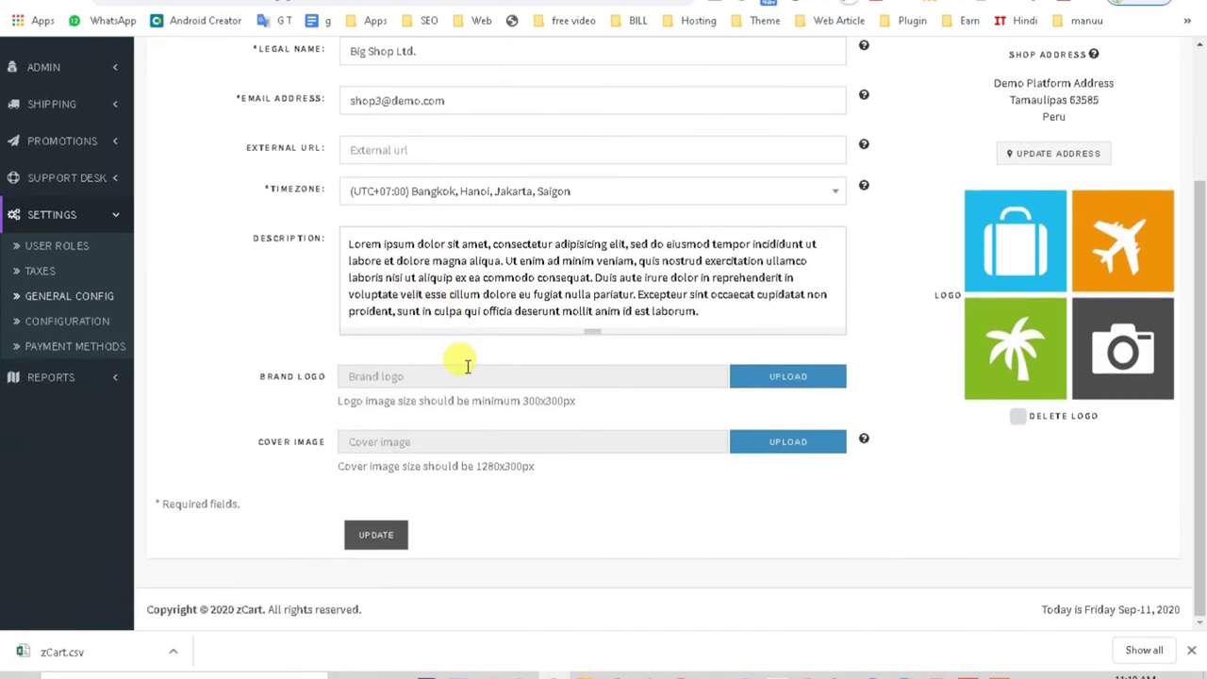
scroll(465, 364, up, 2)
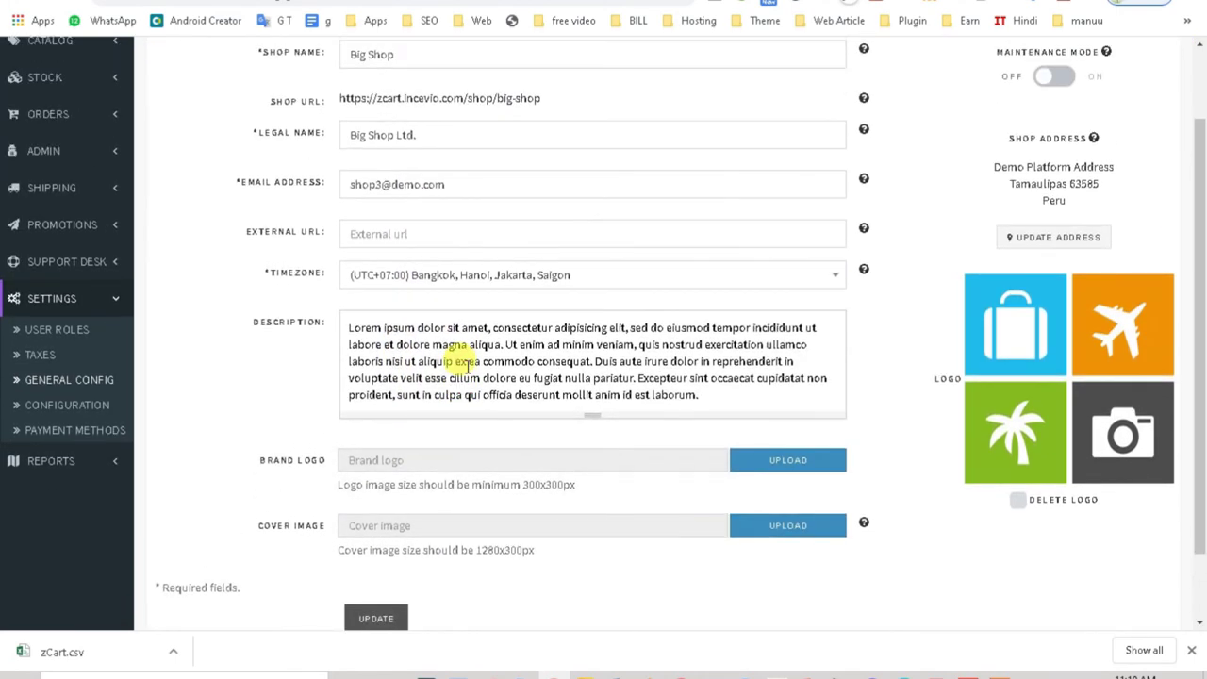
Step: View Payment Methods with Cash on Delivery and Bank Transfer active, then expand Reports
click(84, 439)
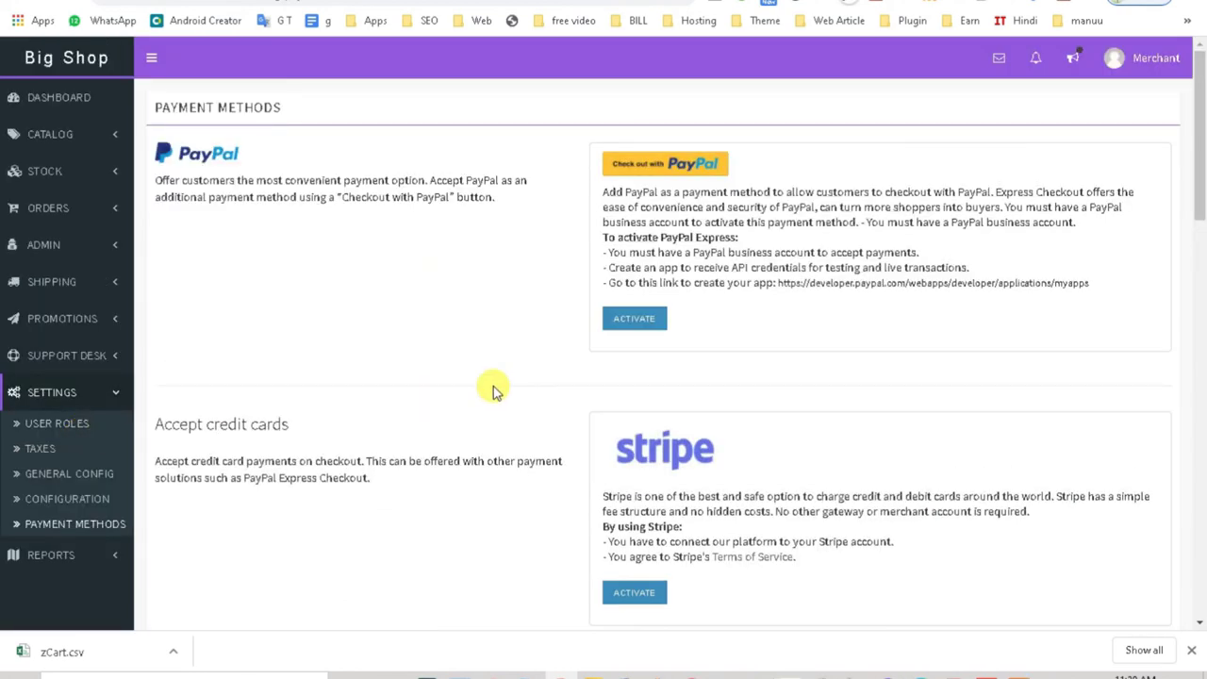
scroll(498, 386, down, 5)
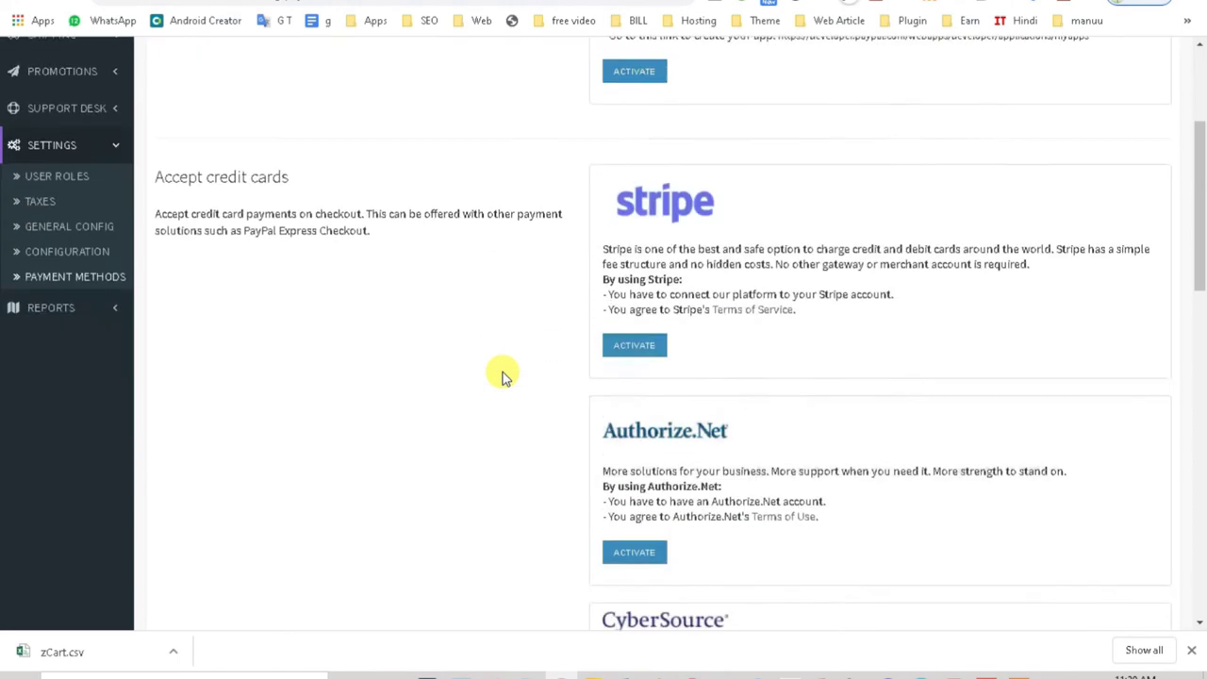
scroll(501, 375, down, 10)
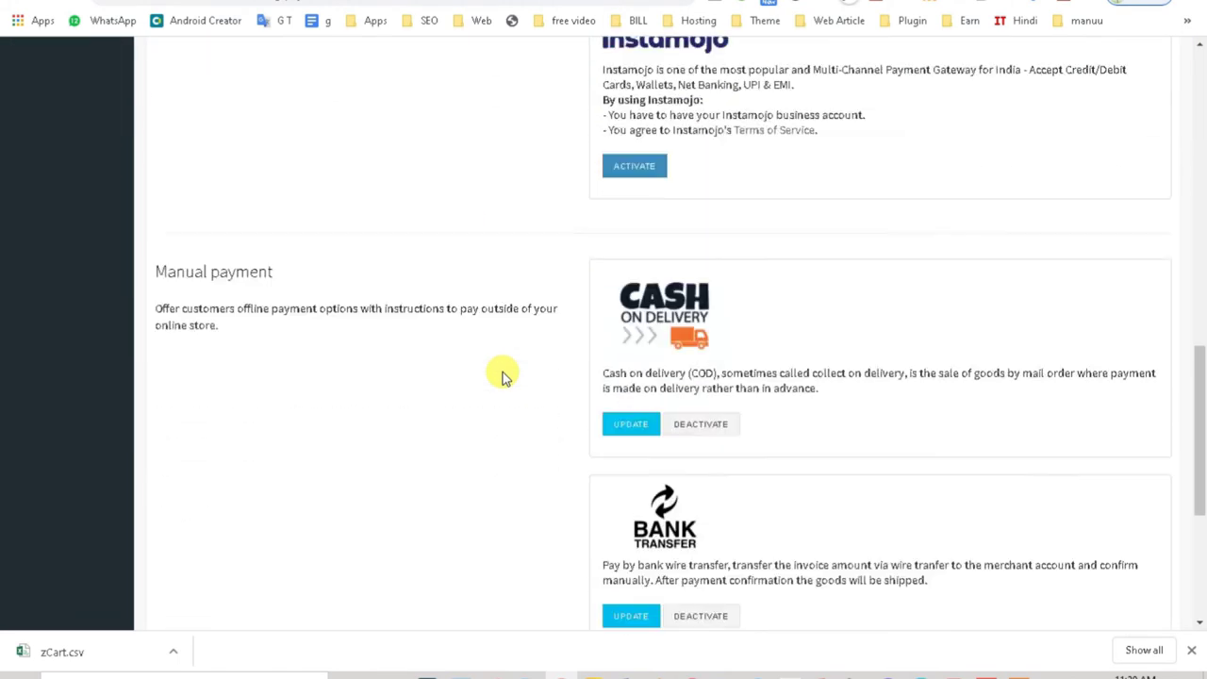
scroll(1015, 474, up, 1)
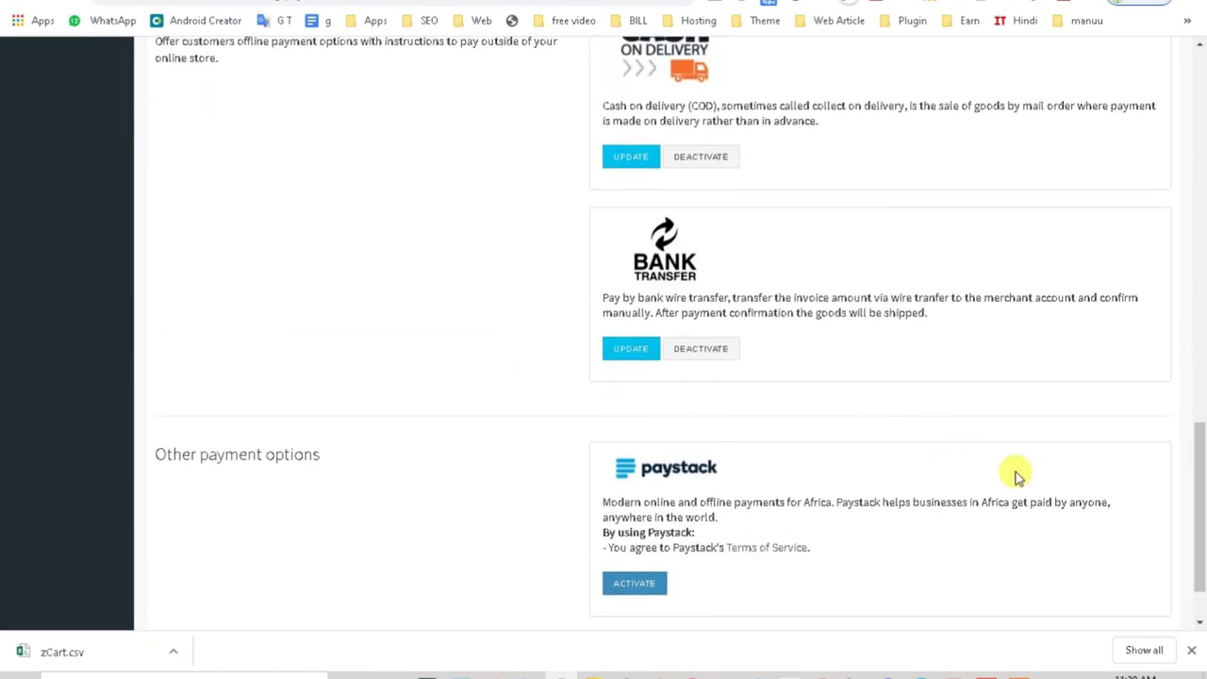
drag(1201, 512, 1199, 118)
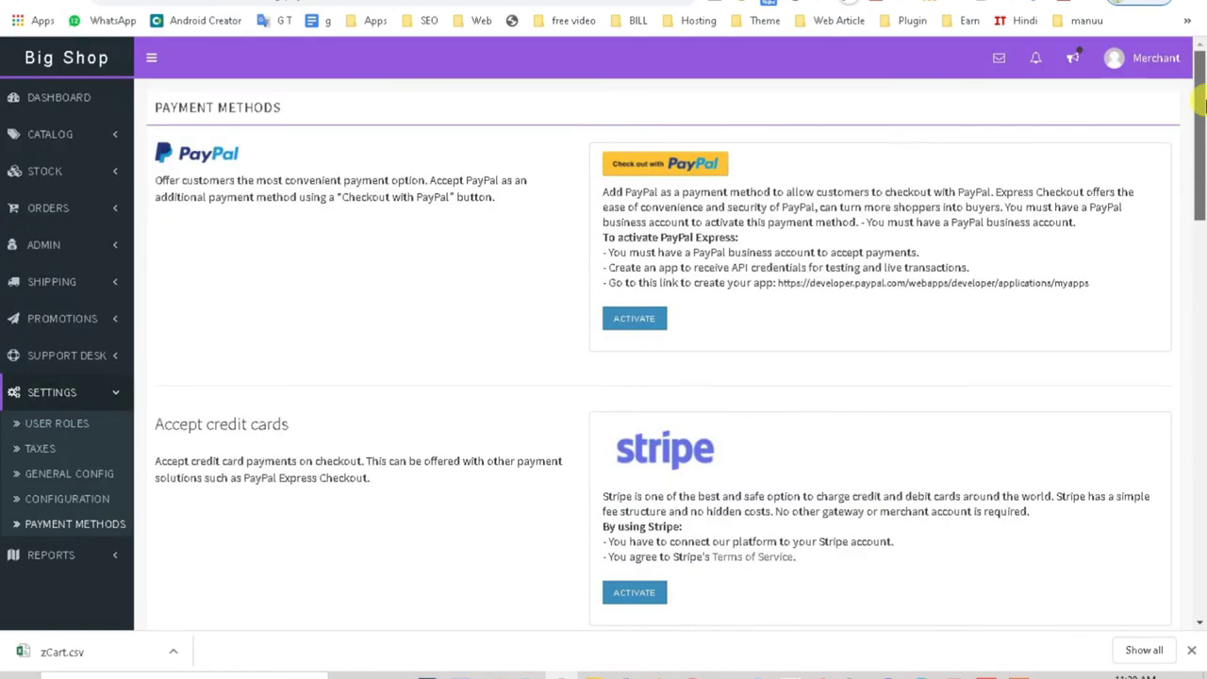
click(66, 556)
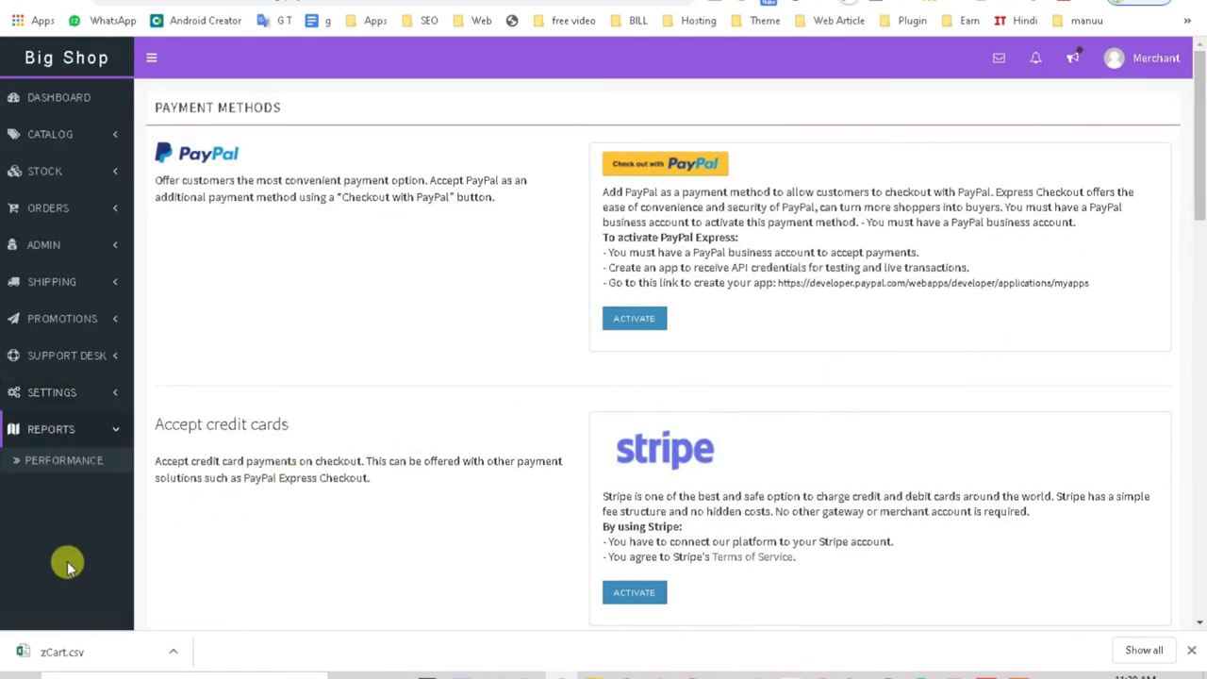
Step: Review the Performance report ($1,132 revenue, 92.9% conversion), then collapse and restore the sidebar
click(55, 460)
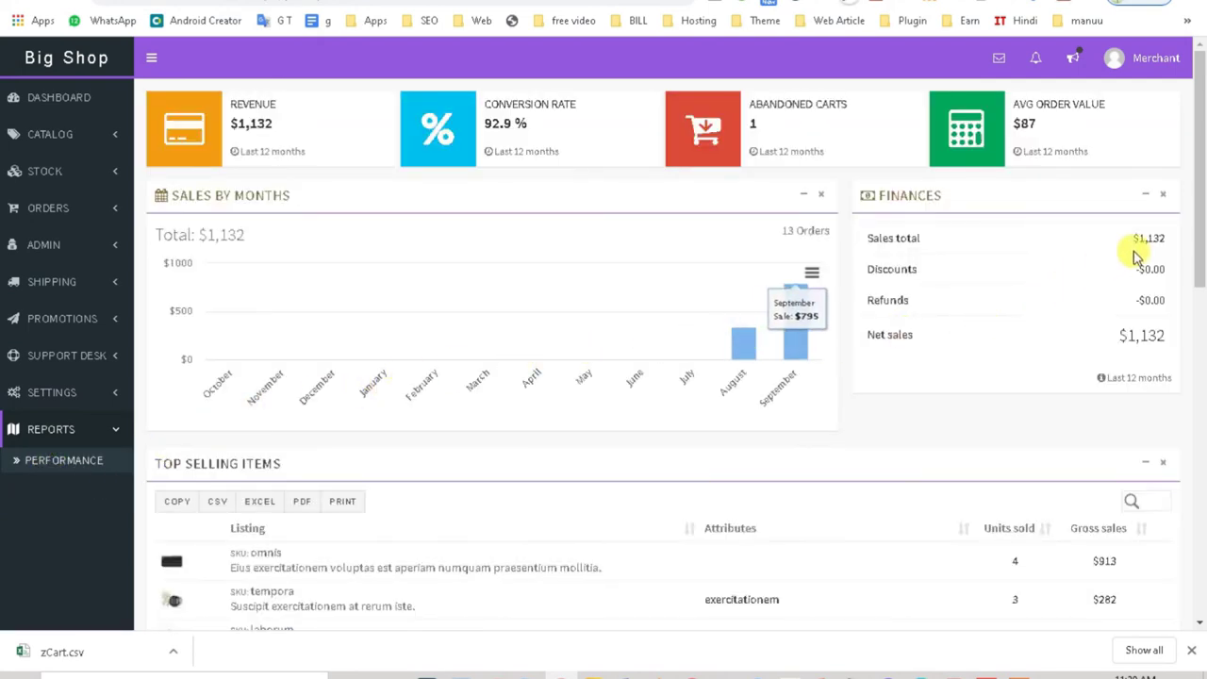
drag(1200, 202, 1200, 155)
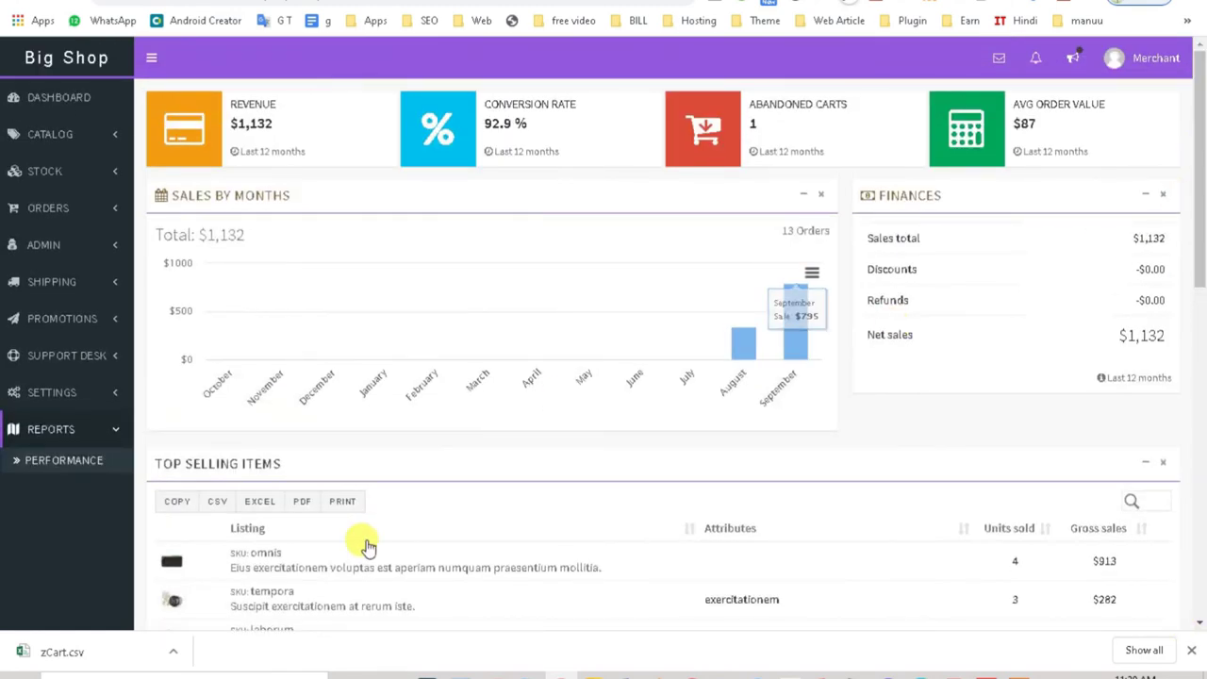
scroll(321, 541, down, 3)
scroll(327, 540, up, 1)
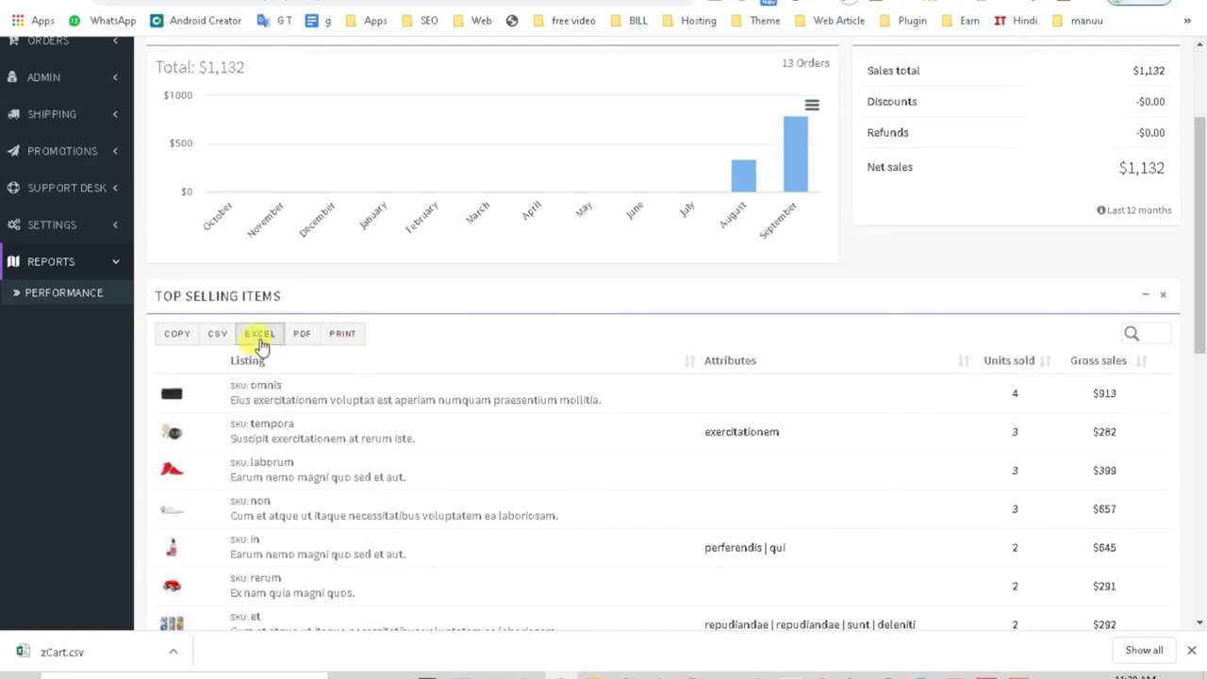
scroll(266, 350, down, 4)
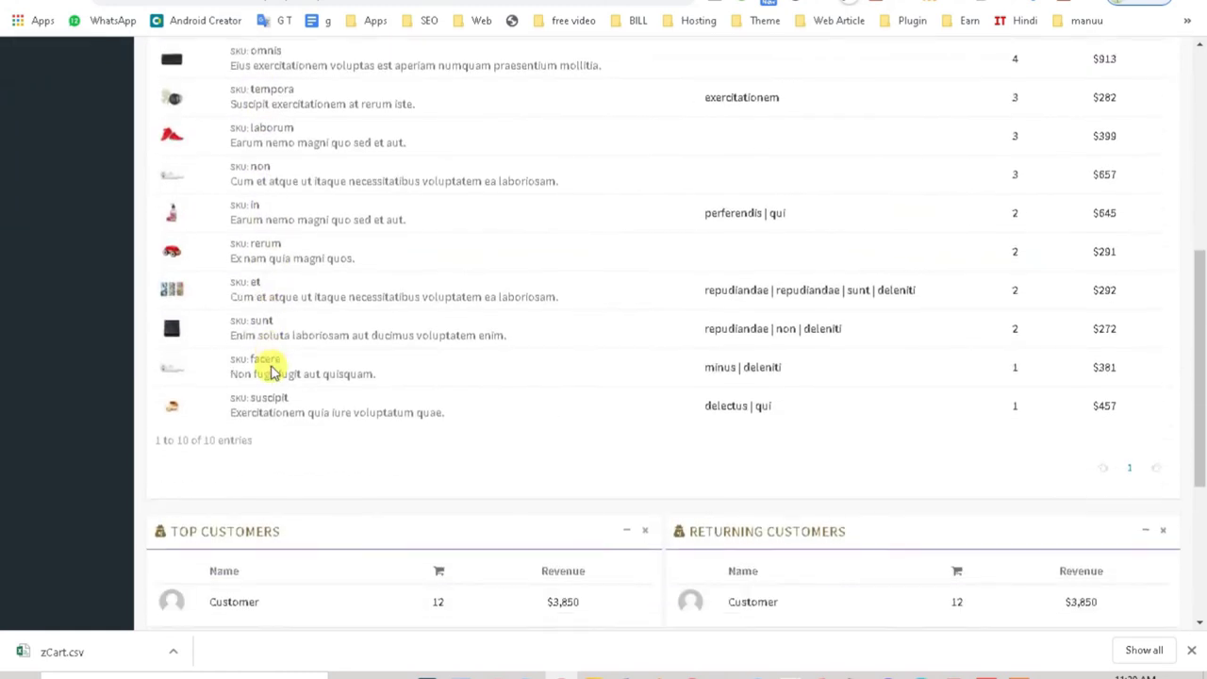
scroll(272, 364, down, 3)
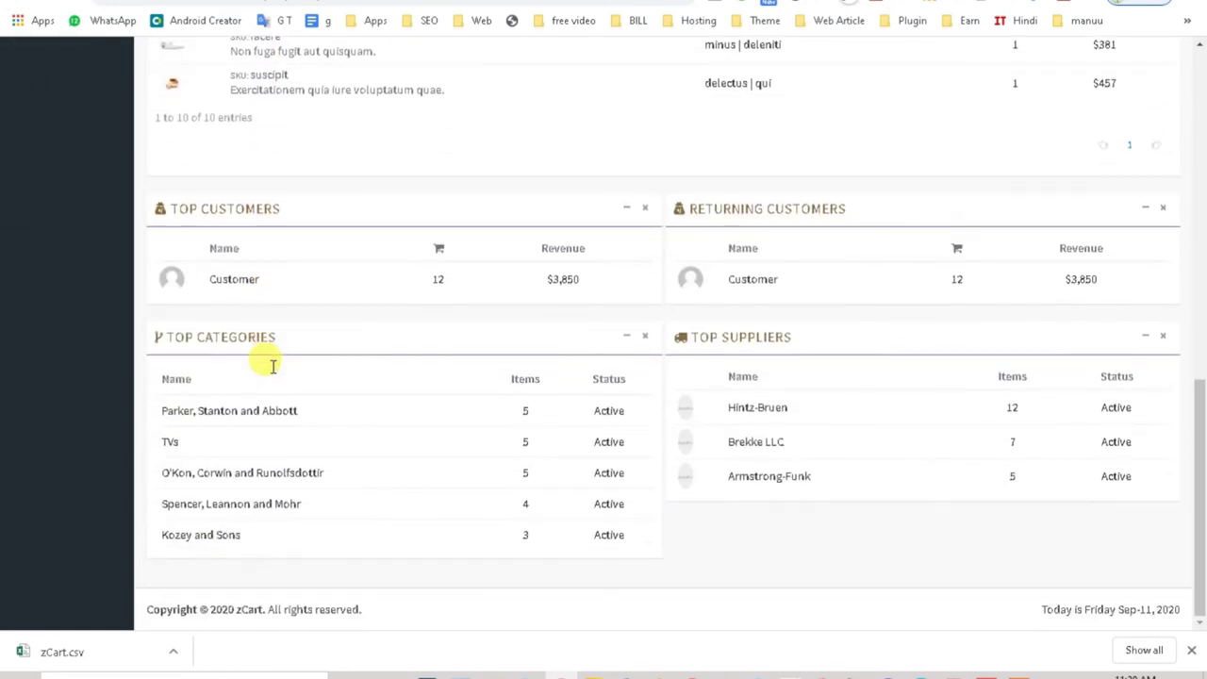
scroll(278, 377, up, 4)
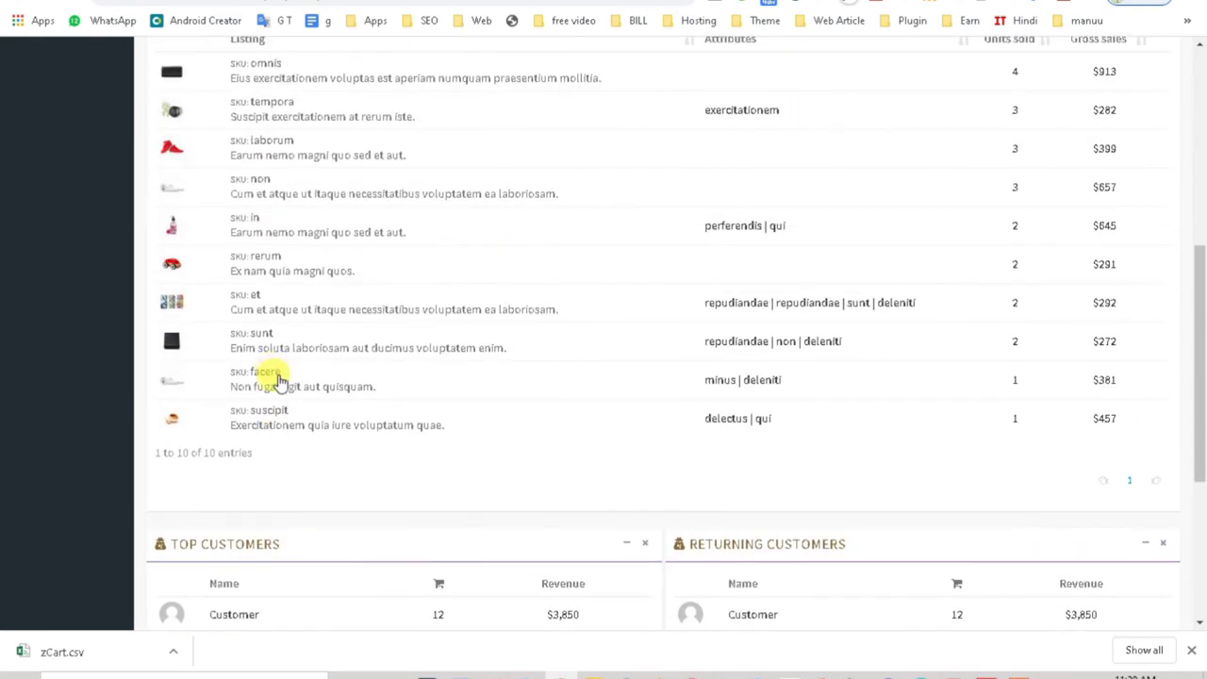
scroll(278, 380, up, 6)
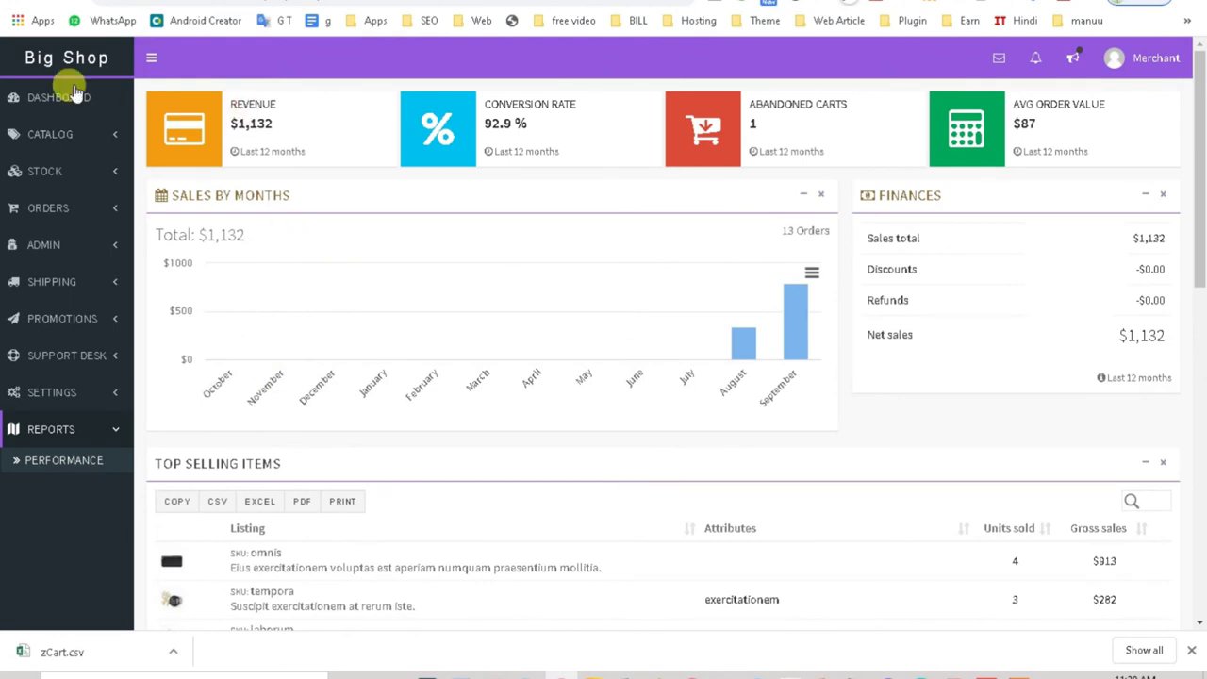
click(153, 59)
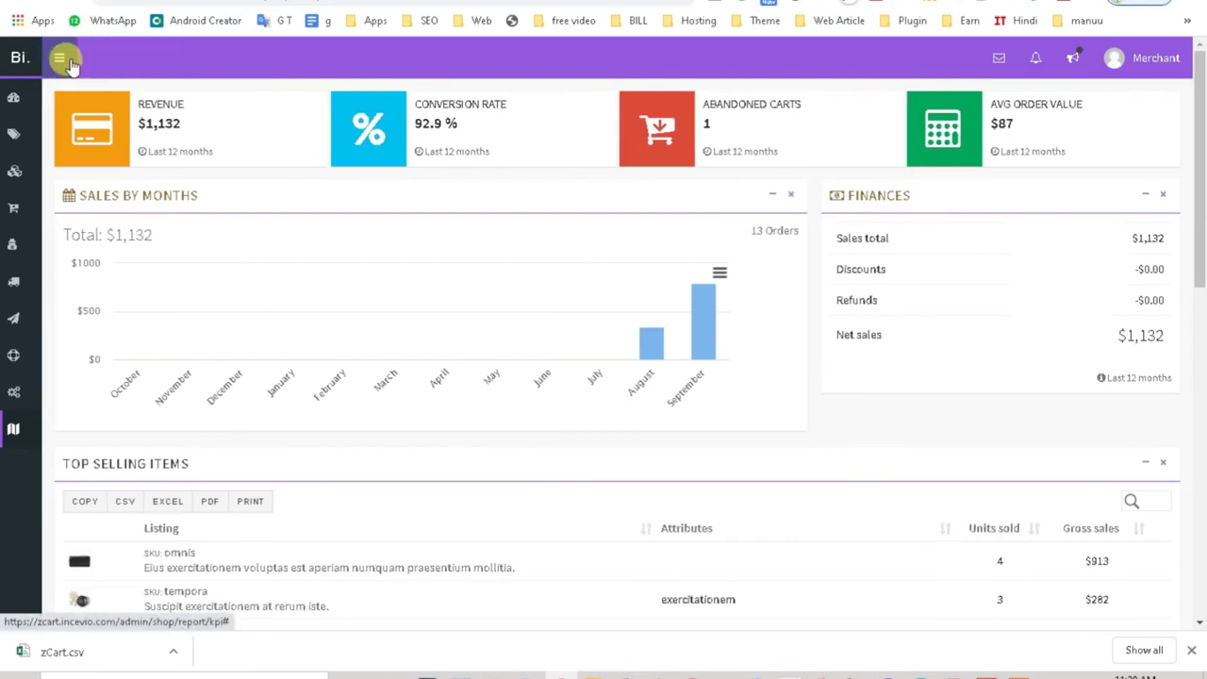
click(59, 58)
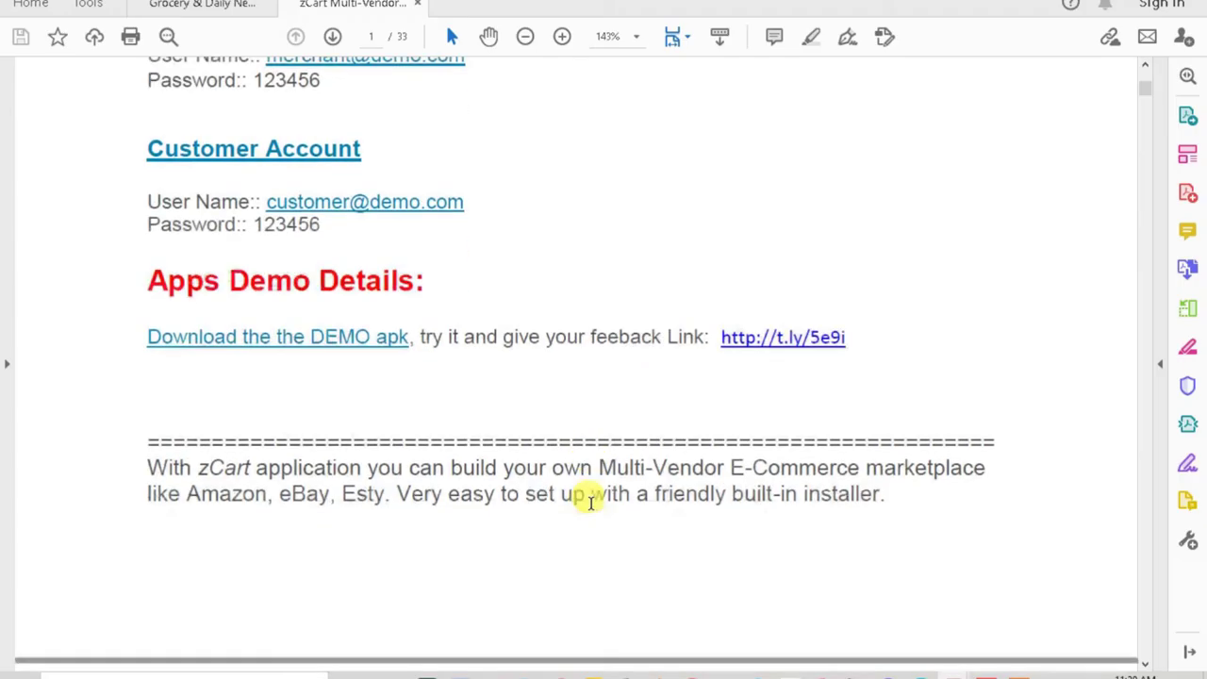
Step: Scroll the zCart Multi-Vendor PDF past What's New in 2.0 to the How It Works page
scroll(590, 501, down, 8)
scroll(590, 497, down, 8)
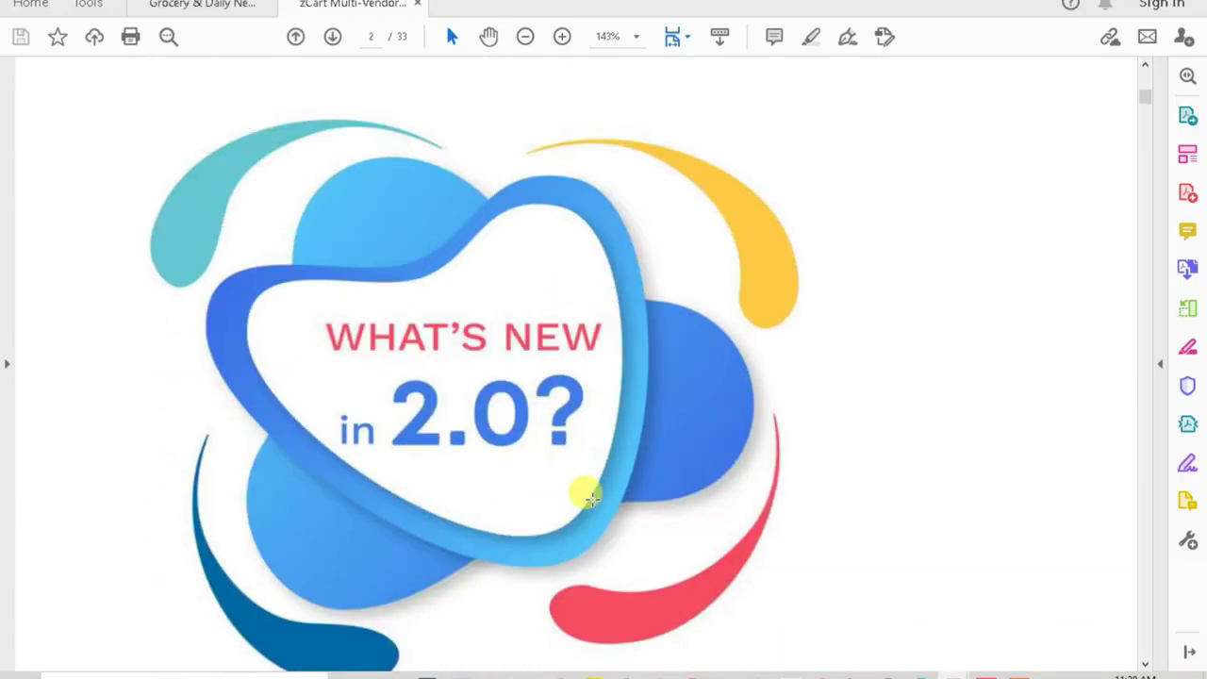
scroll(589, 499, up, 4)
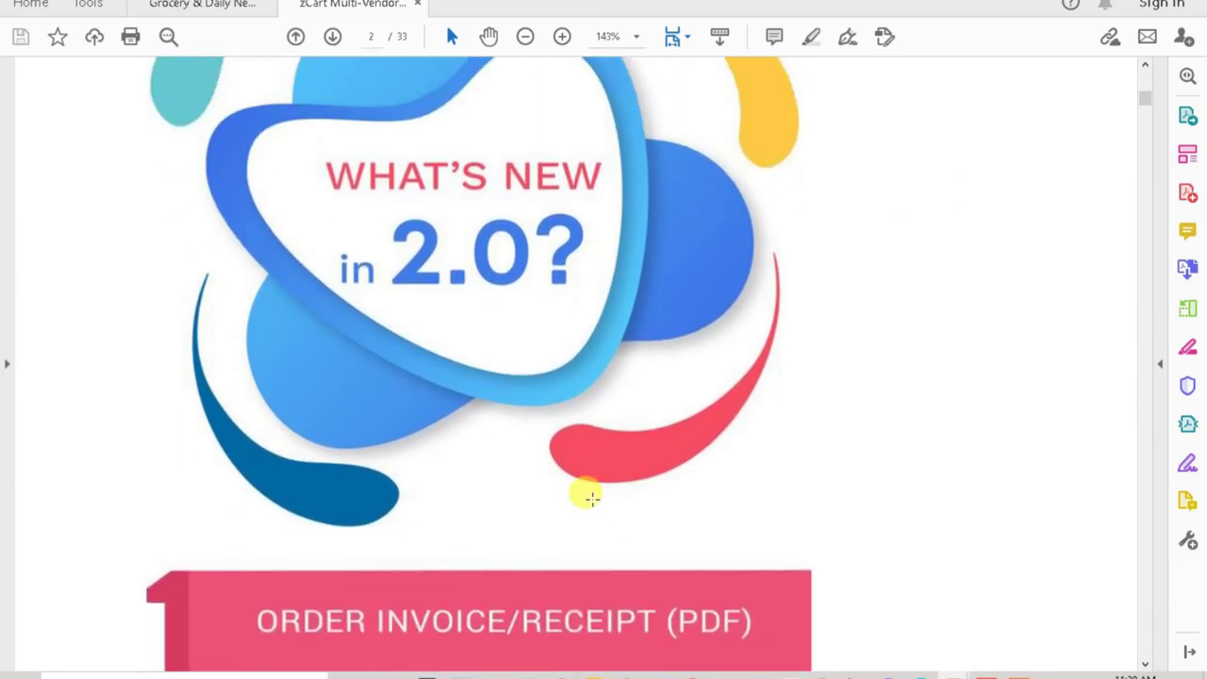
scroll(586, 497, down, 10)
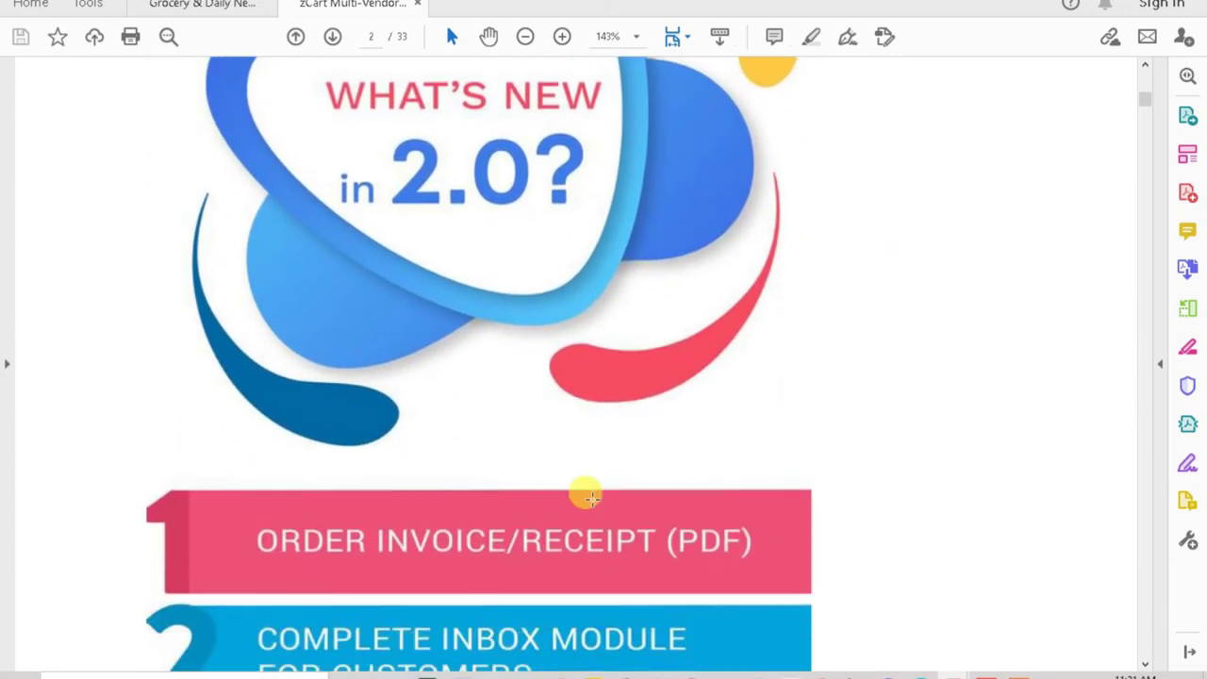
scroll(585, 494, down, 2)
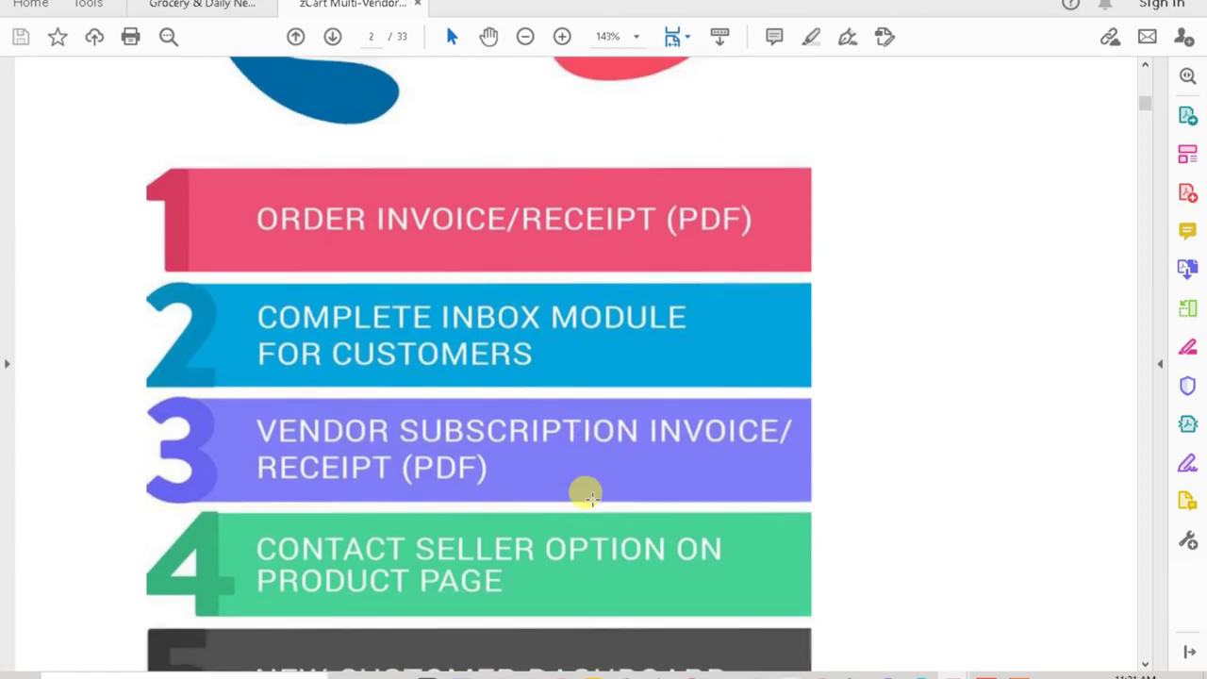
scroll(585, 494, down, 1)
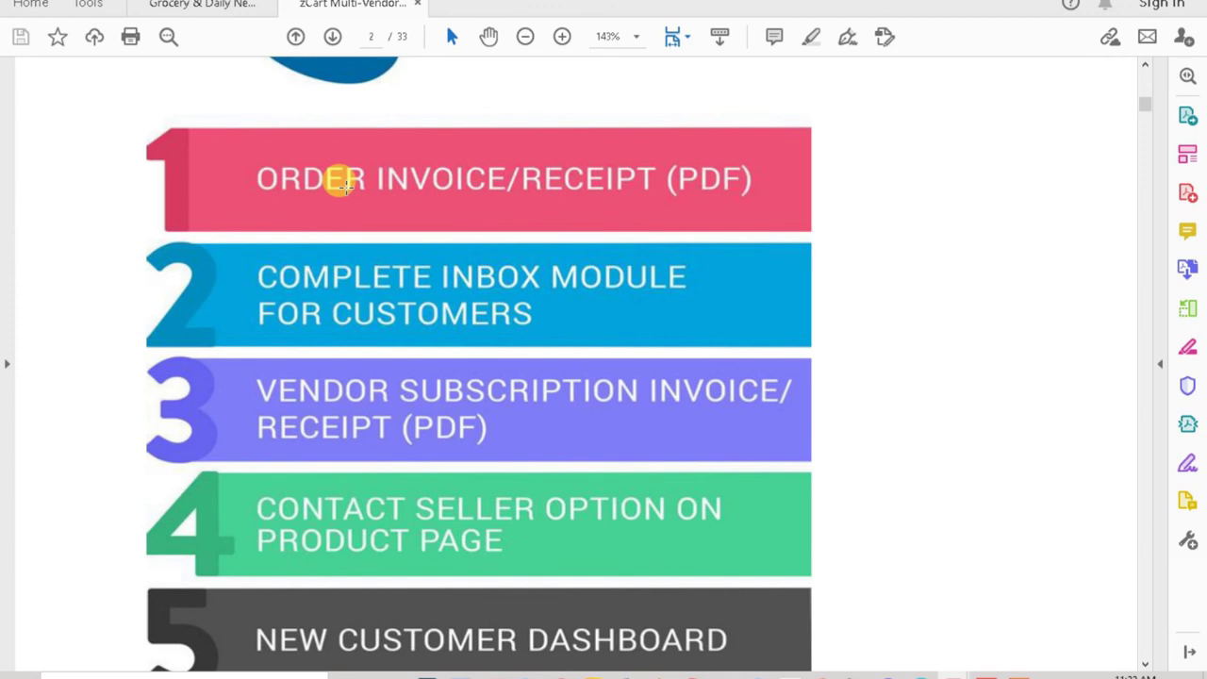
scroll(718, 487, down, 3)
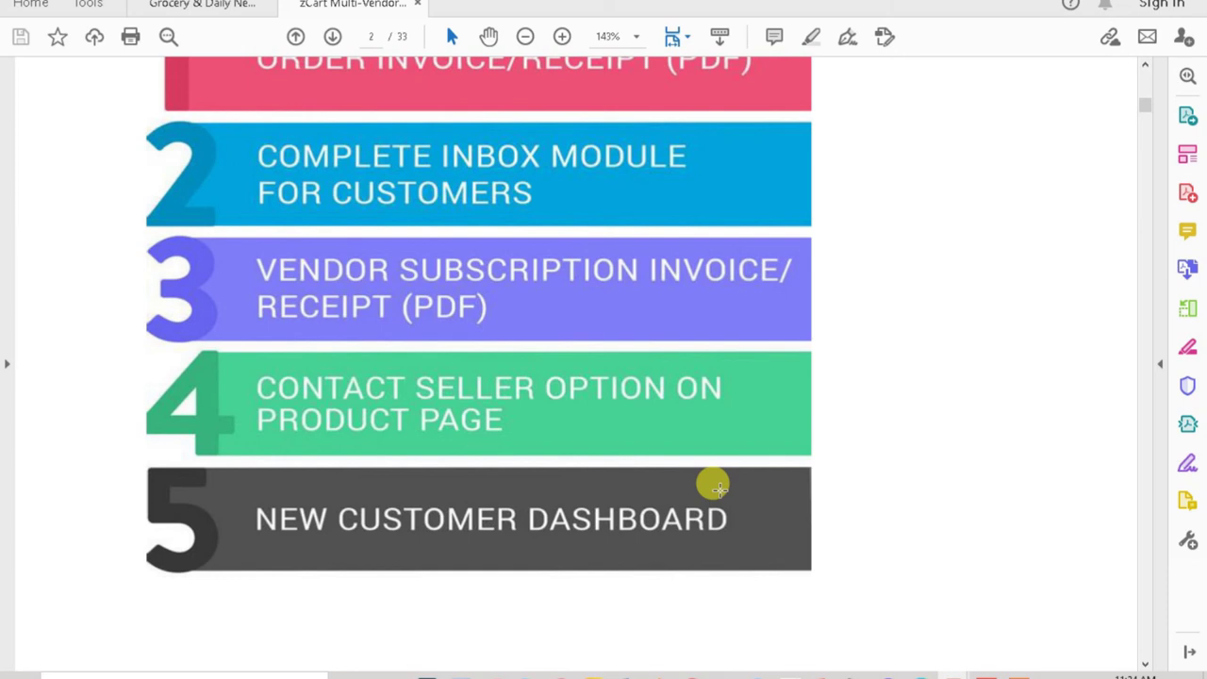
scroll(718, 488, down, 5)
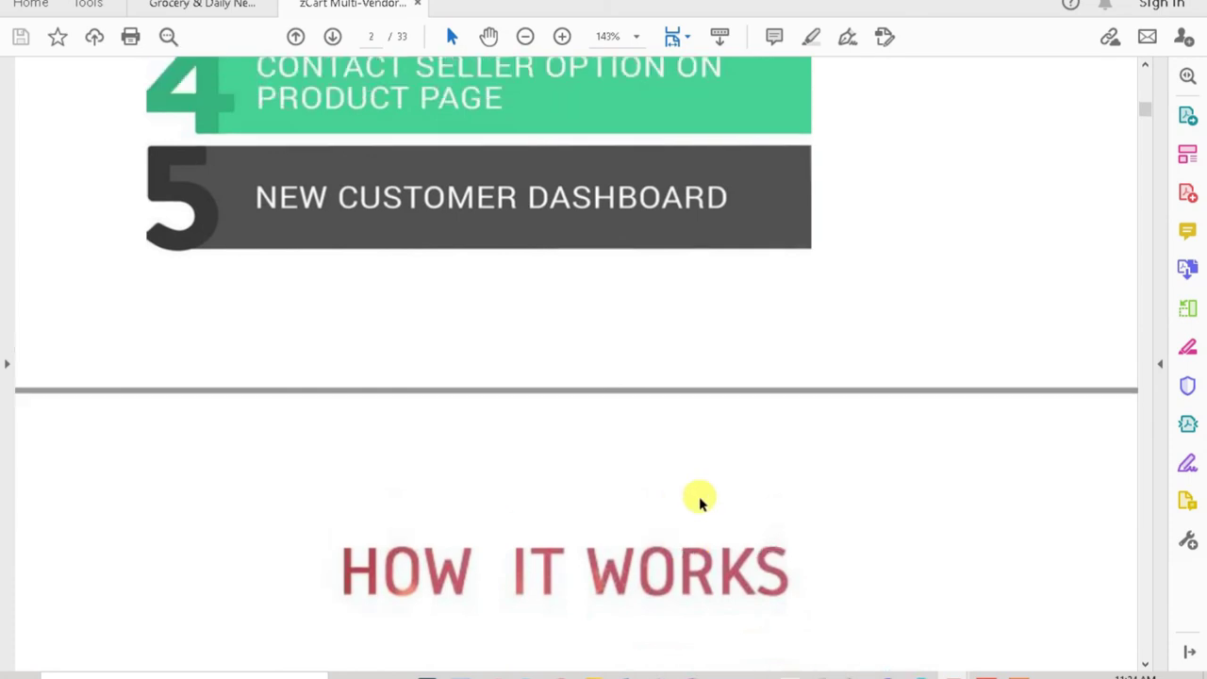
scroll(693, 498, down, 3)
Step: Scroll the zCart PDF from page 1 and stop at page 3's How It Works flow
drag(1149, 113, 1144, 119)
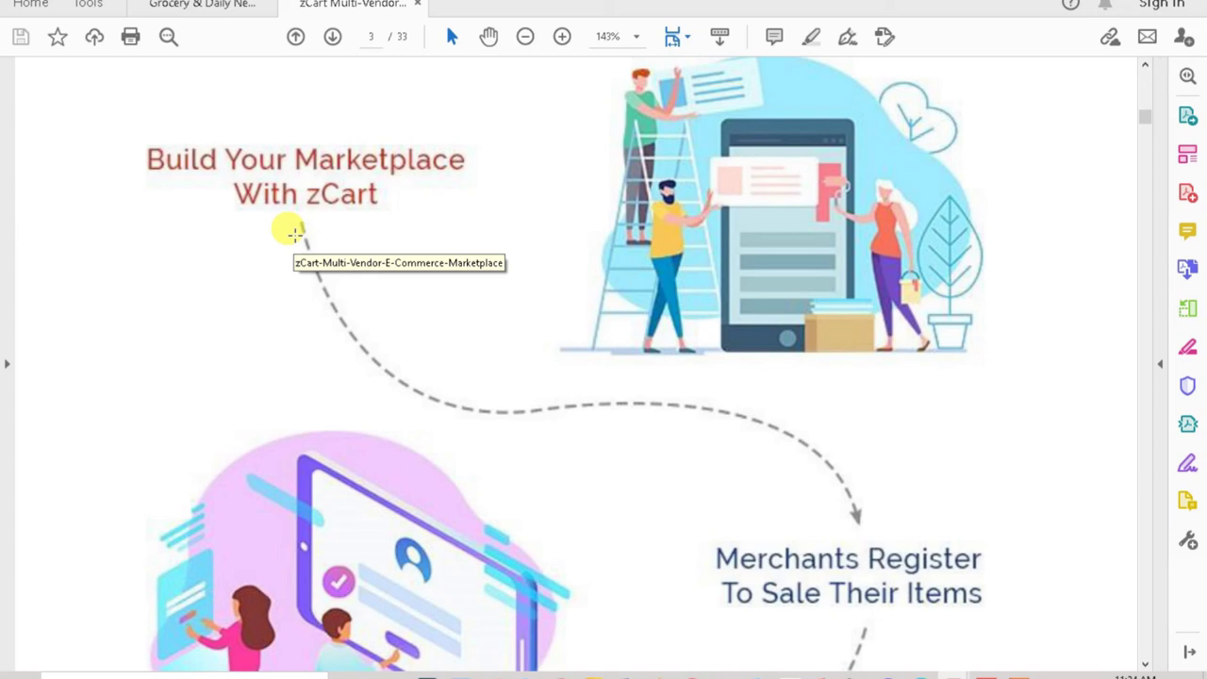
key(Home)
key(Down)
scroll(295, 241, down, 20)
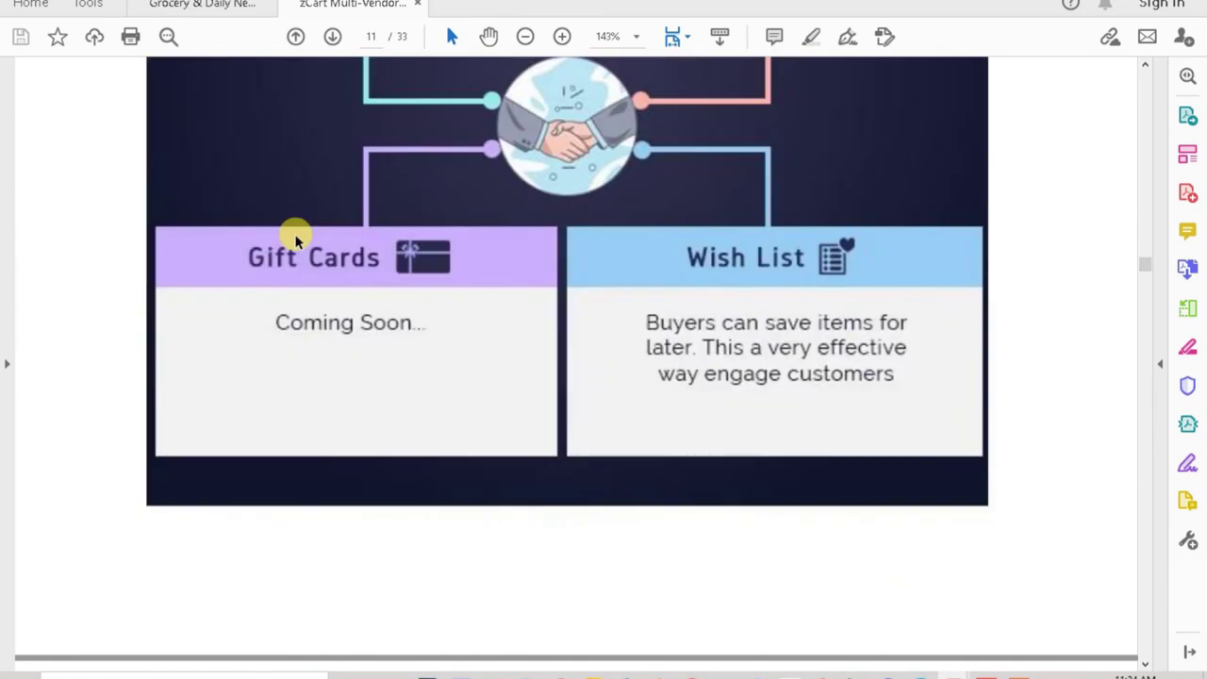
scroll(295, 240, up, 20)
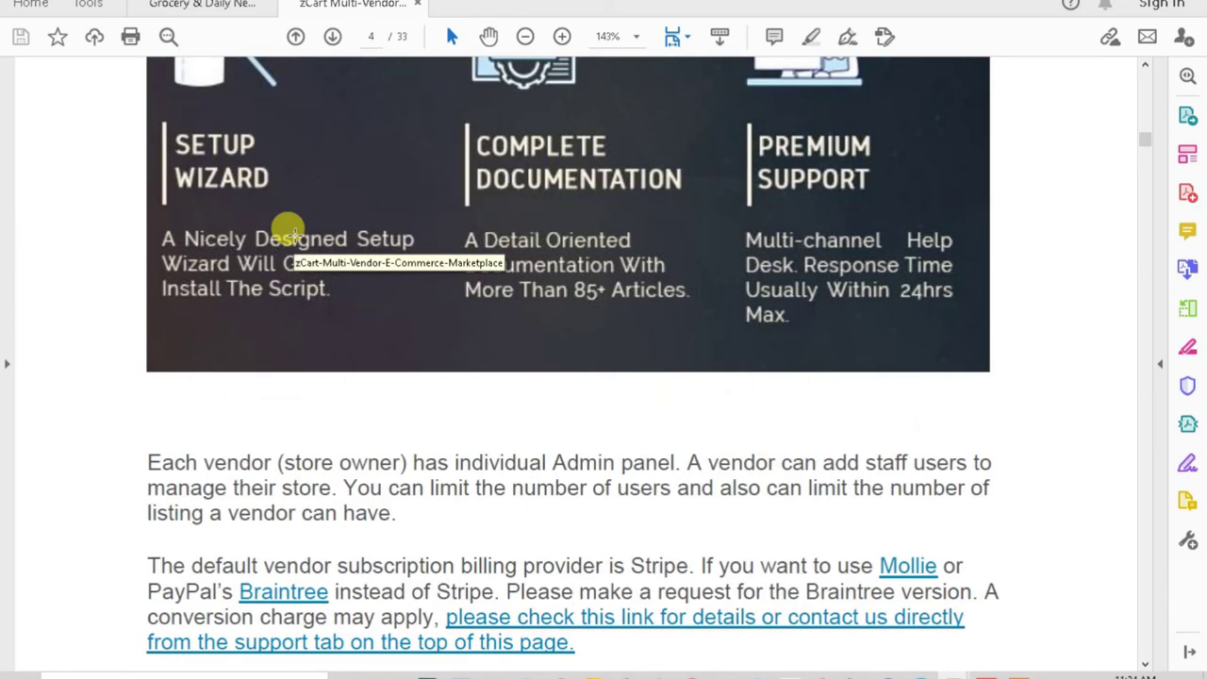
scroll(295, 241, up, 3)
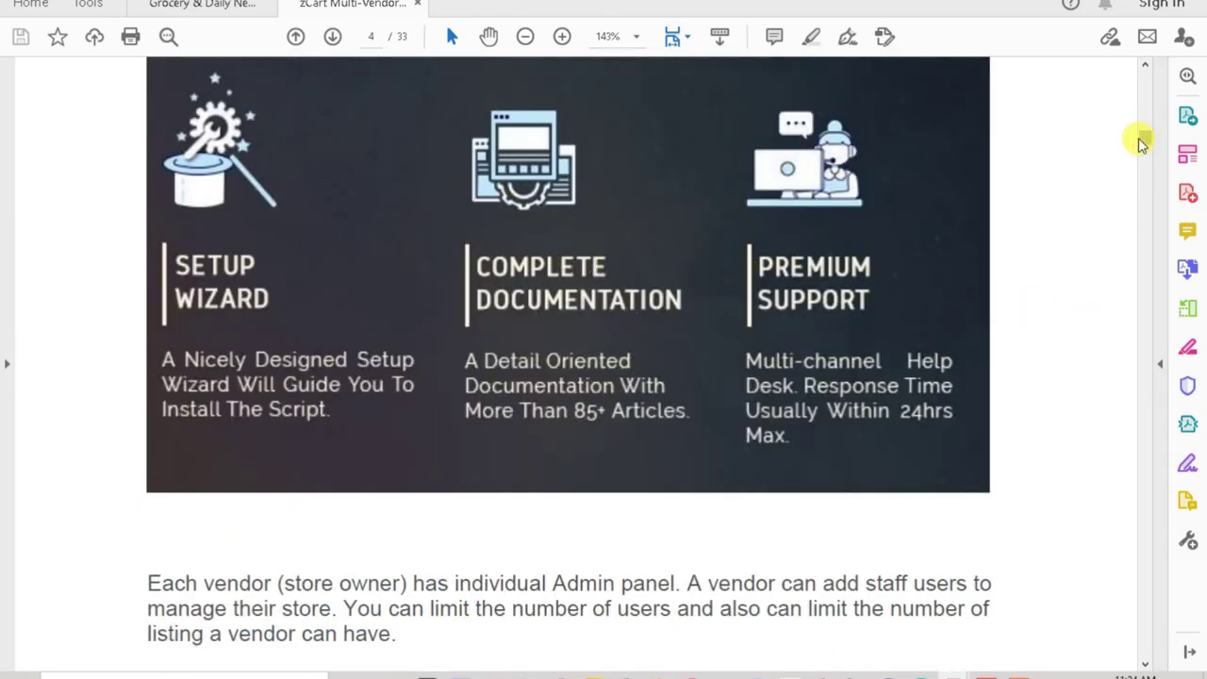
mouse_move(1144, 135)
mouse_down()
mouse_move(1145, 98)
mouse_move(1142, 129)
mouse_up()
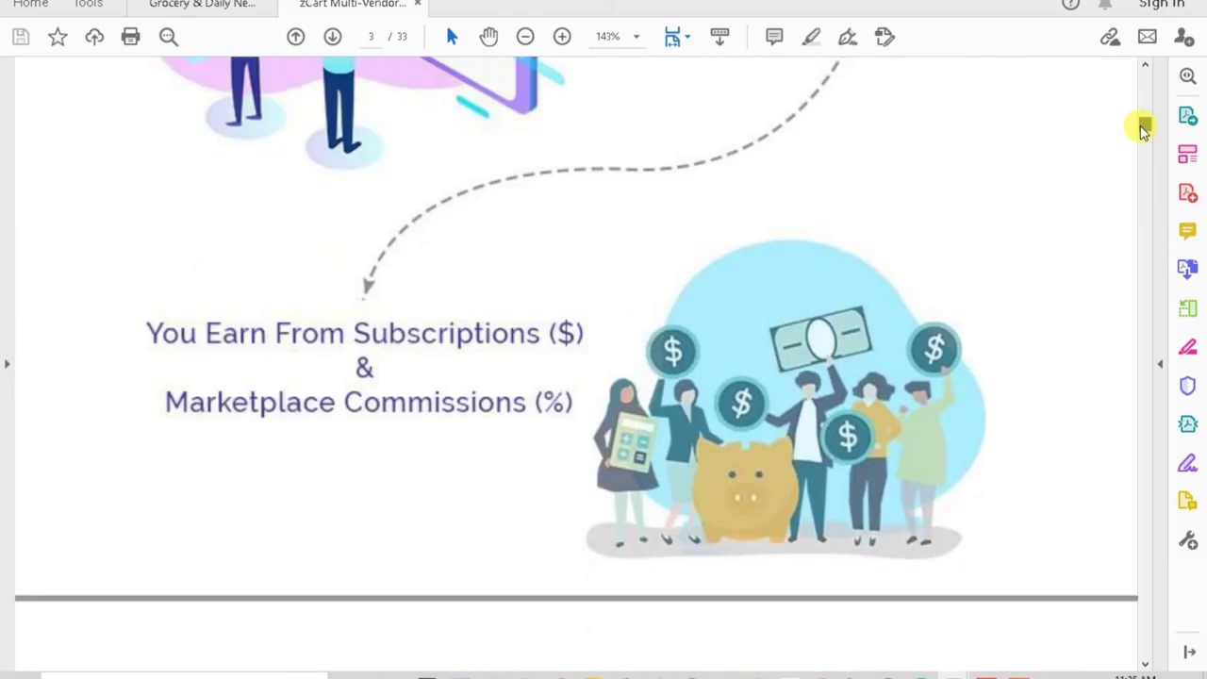